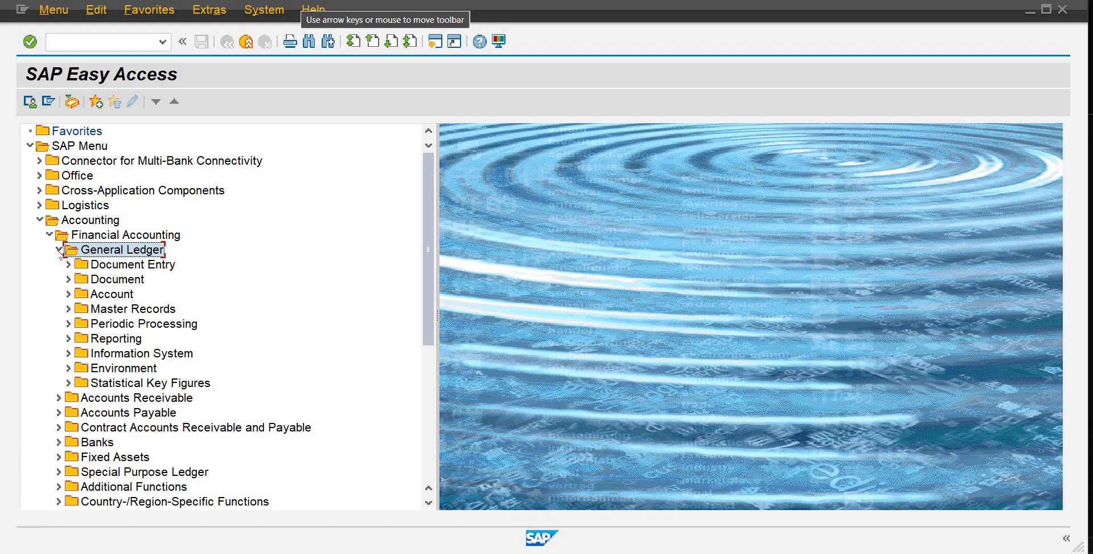
{"action": "left_click", "coordinate": [59, 251]}
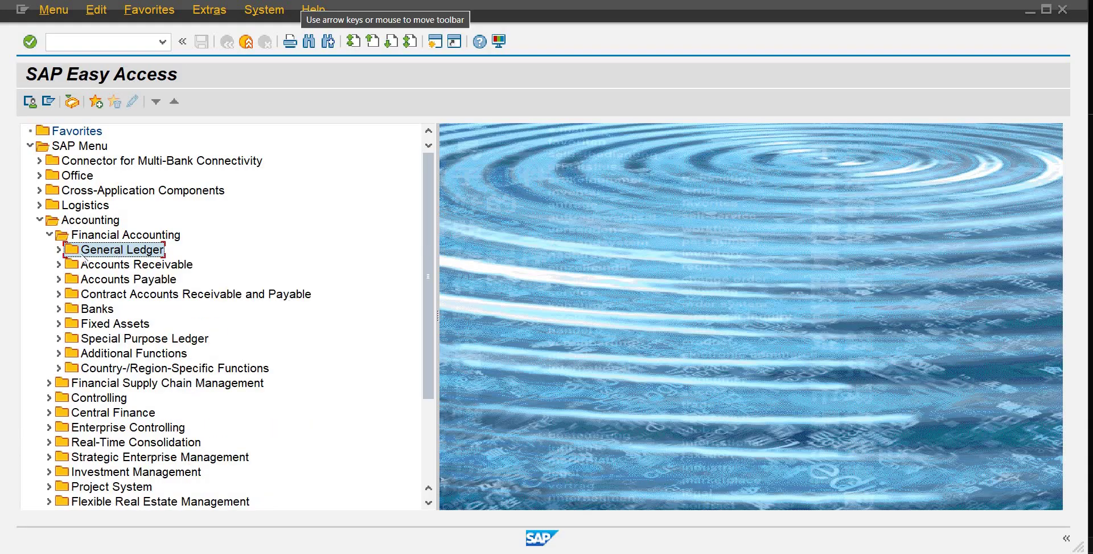
{"action": "left_click", "coordinate": [59, 251]}
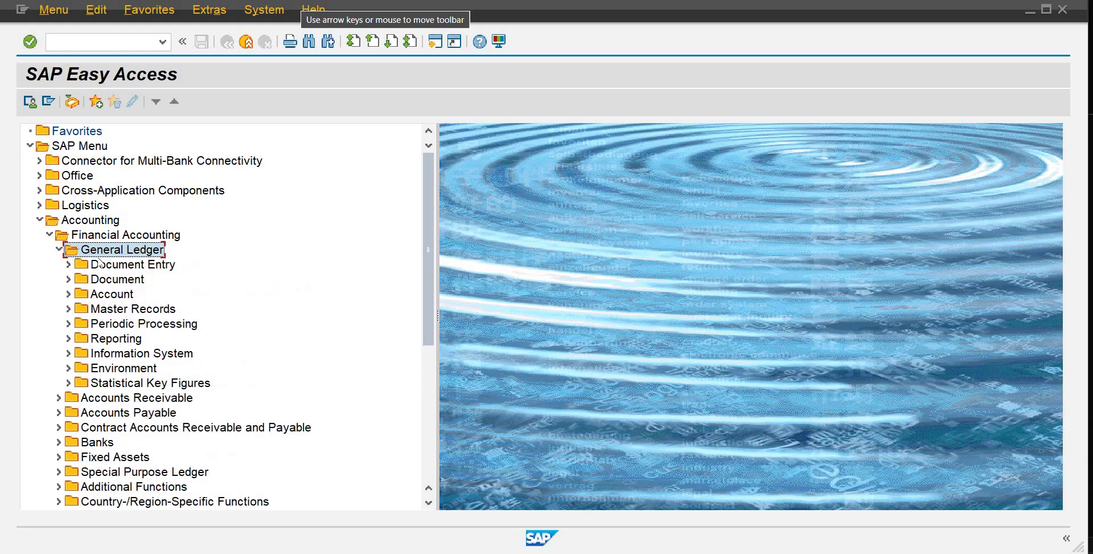
{"action": "left_click", "coordinate": [105, 264]}
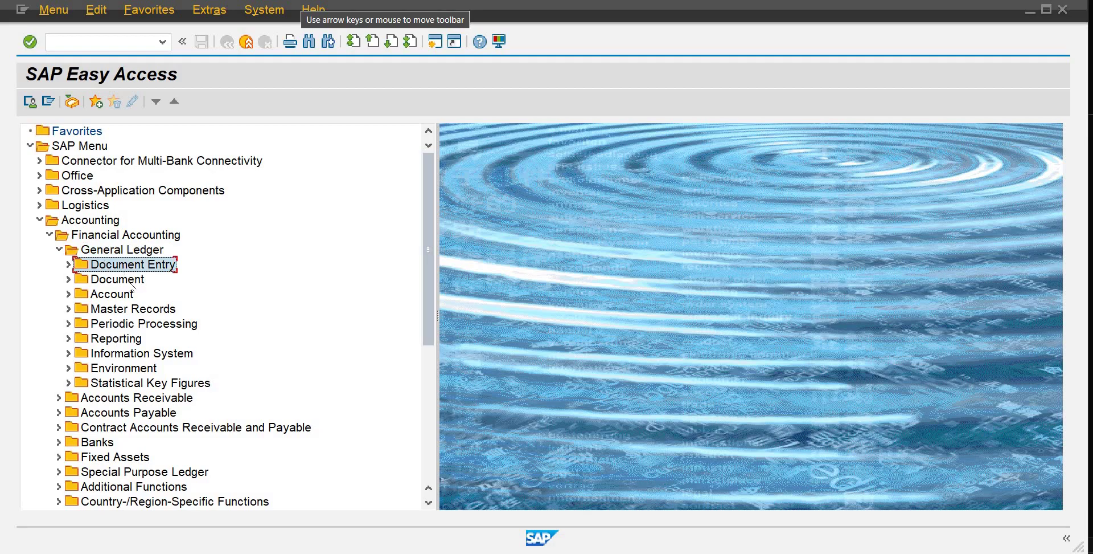
{"action": "key", "text": "Down"}
{"action": "key", "text": "Down"}
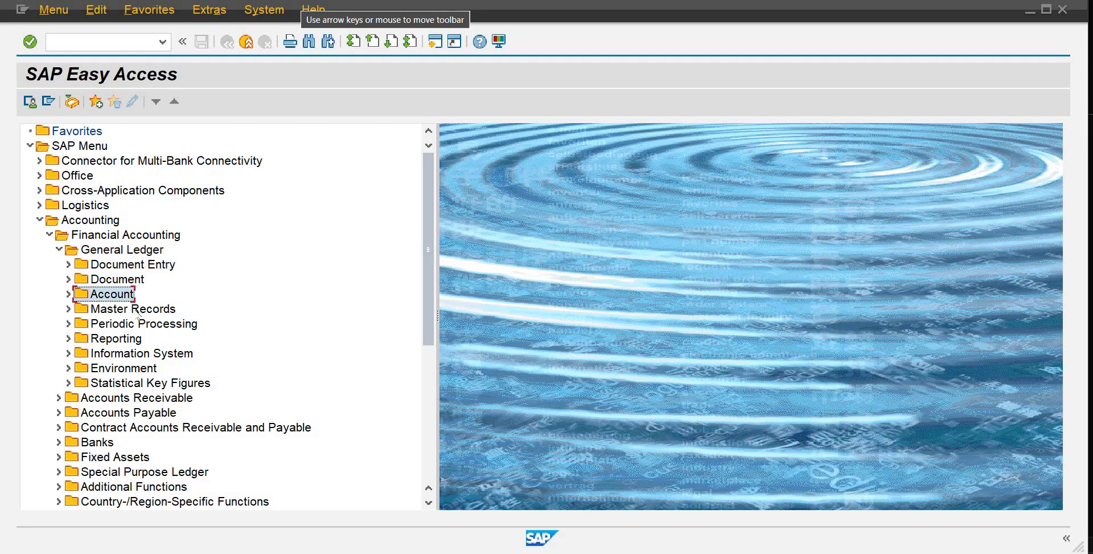
{"action": "left_click", "coordinate": [137, 313]}
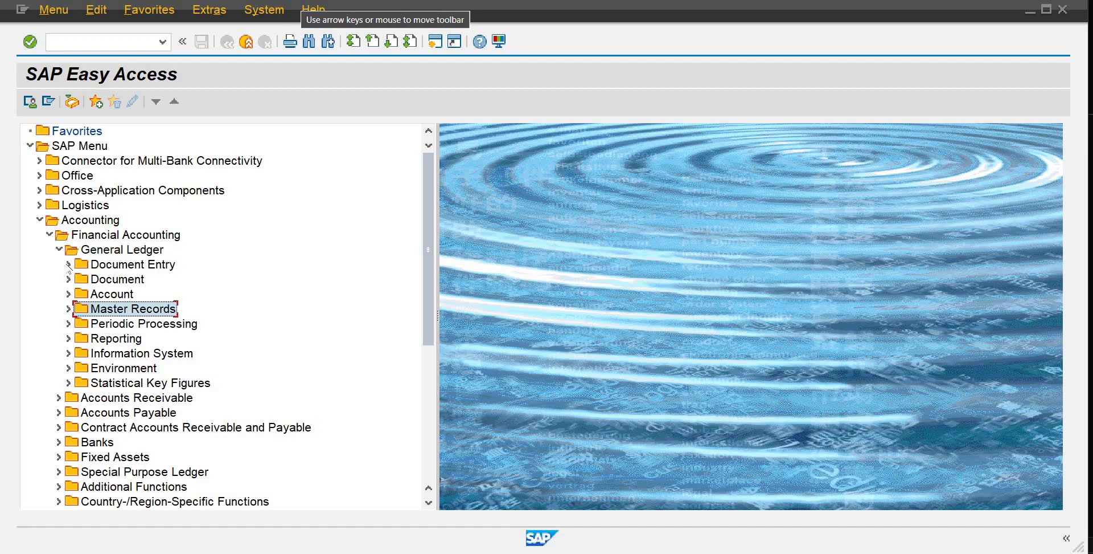
Open transaction FB50L, Enter G/L Account Document for Ledger Group, from the General Ledger's Document Entry folder
{"action": "left_click", "coordinate": [68, 265]}
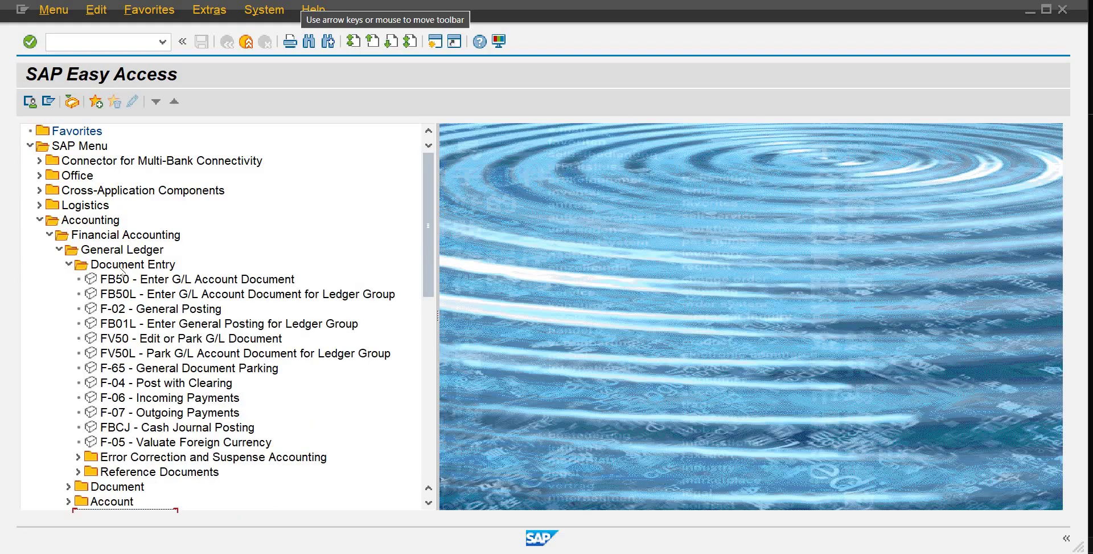
{"action": "left_click", "coordinate": [121, 268]}
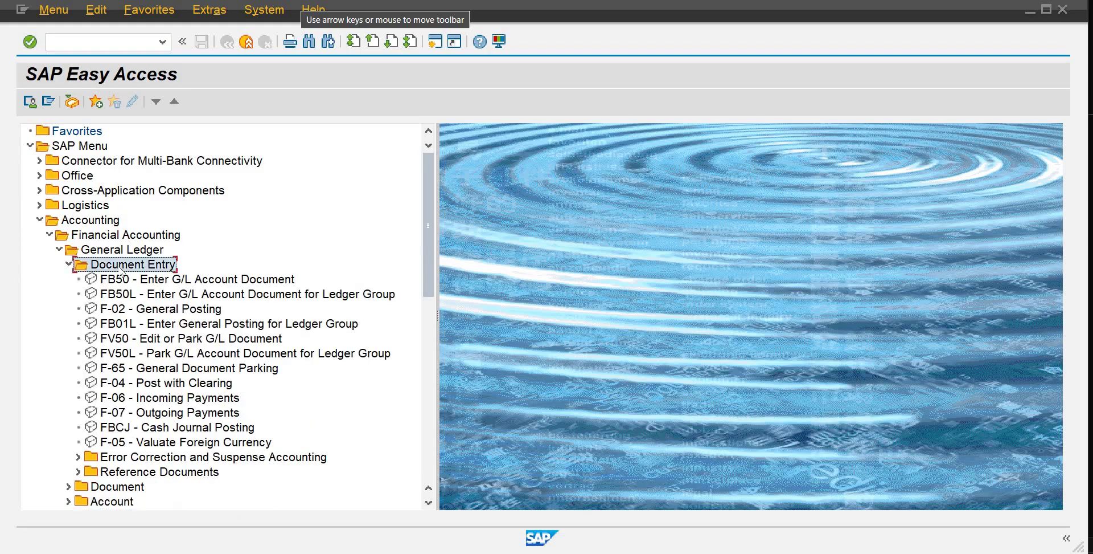
{"action": "left_click", "coordinate": [148, 279]}
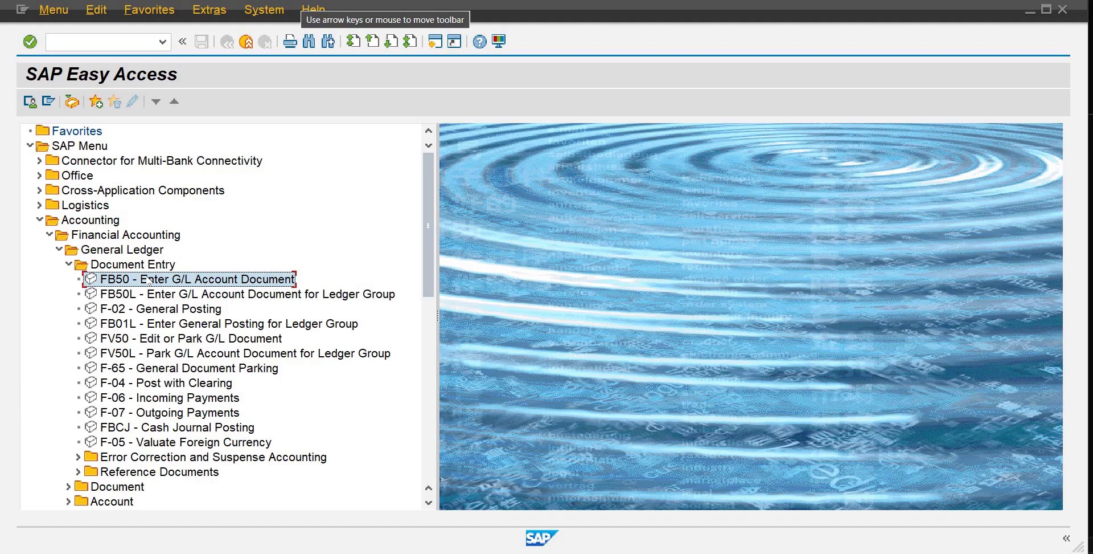
{"action": "left_click", "coordinate": [152, 427]}
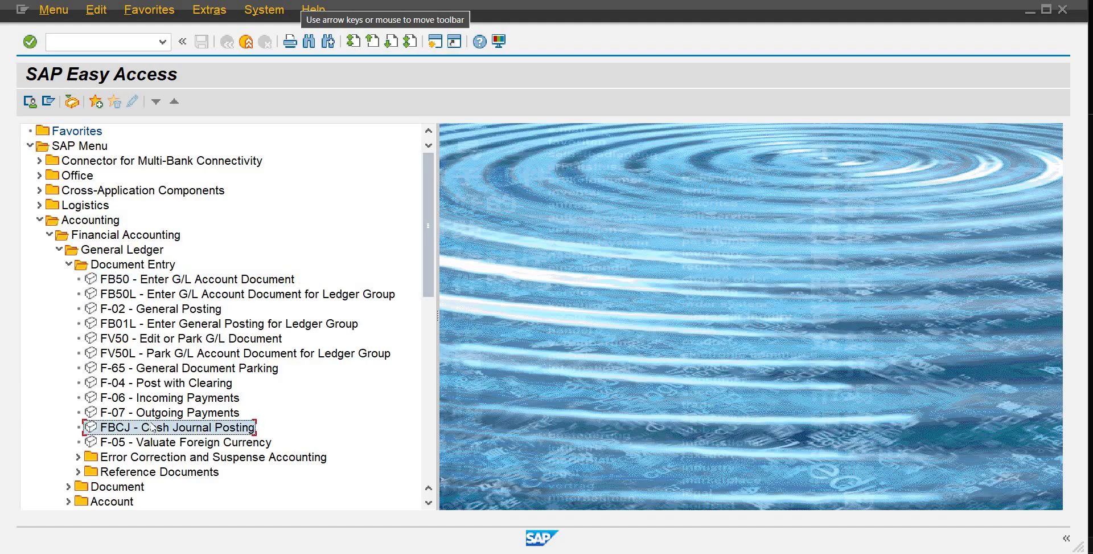
{"action": "left_click", "coordinate": [159, 280]}
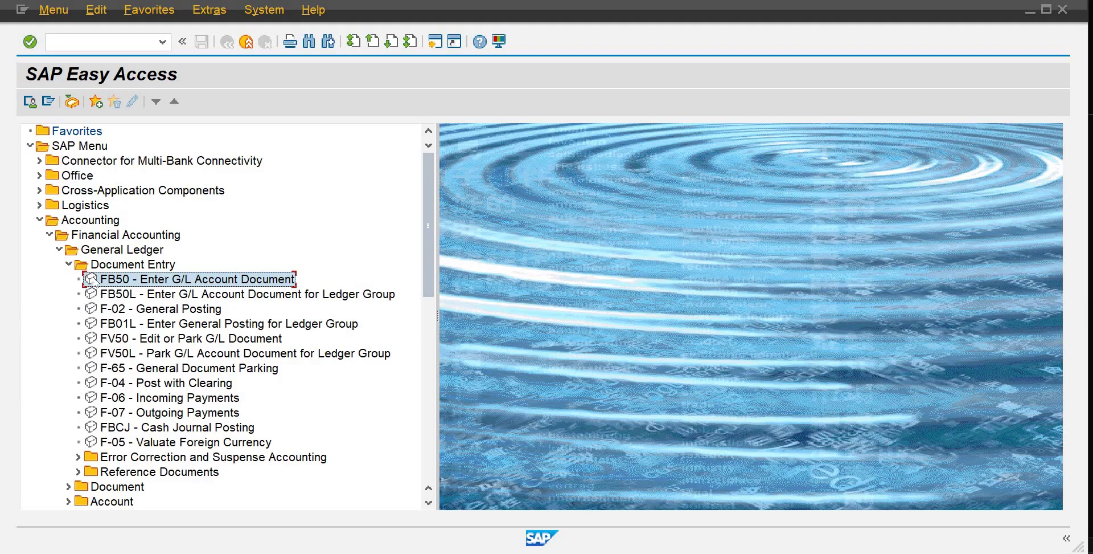
{"action": "left_click", "coordinate": [177, 428]}
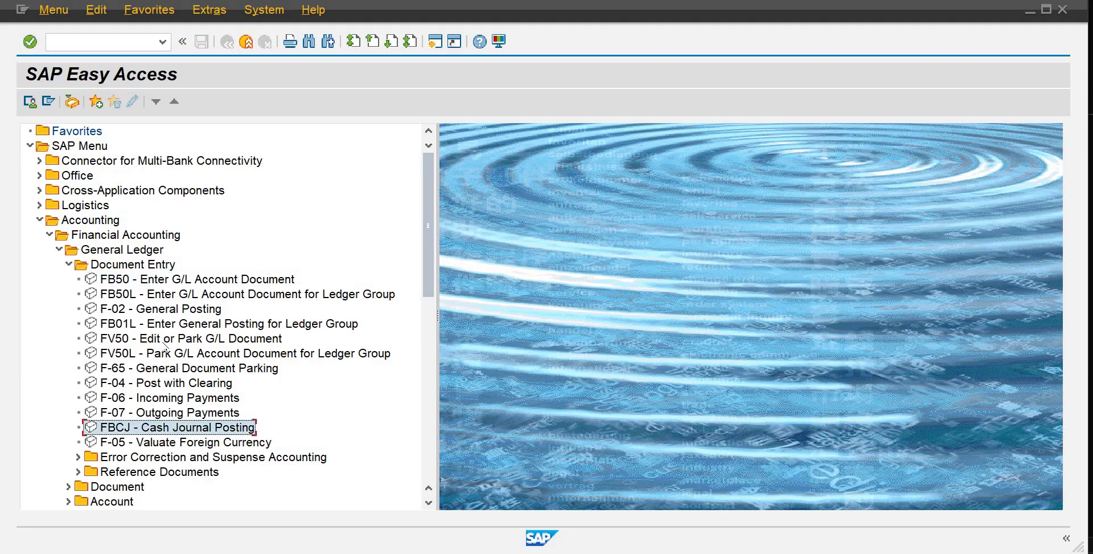
{"action": "double_click", "coordinate": [146, 296]}
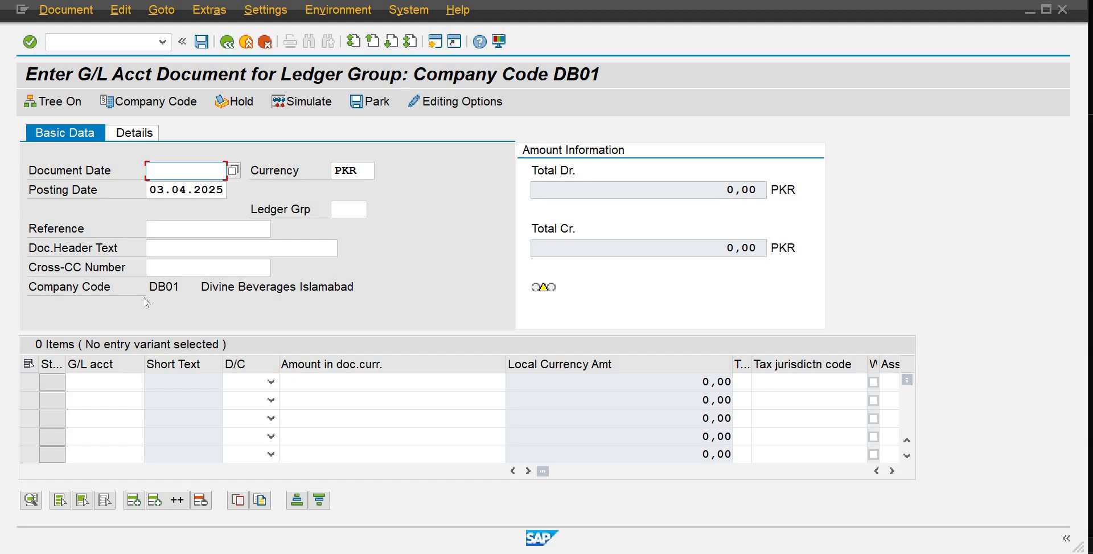
Review the ledger groups available for the document's Ledger Grp field and close the list without choosing one
{"action": "left_click", "coordinate": [350, 209]}
{"action": "left_click", "coordinate": [373, 209]}
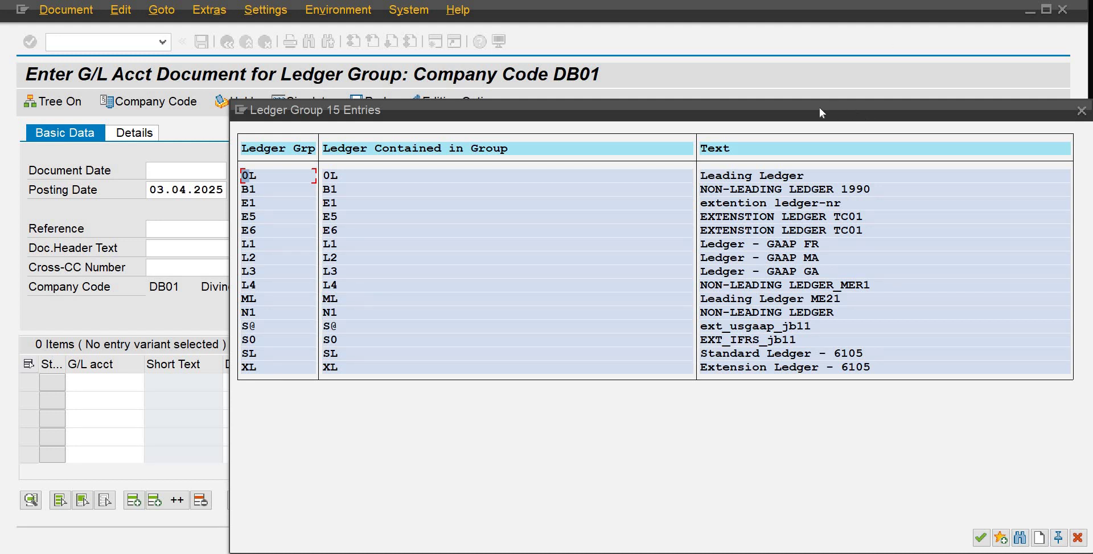
{"action": "left_click_drag", "start_coordinate": [868, 109], "coordinate": [821, 109]}
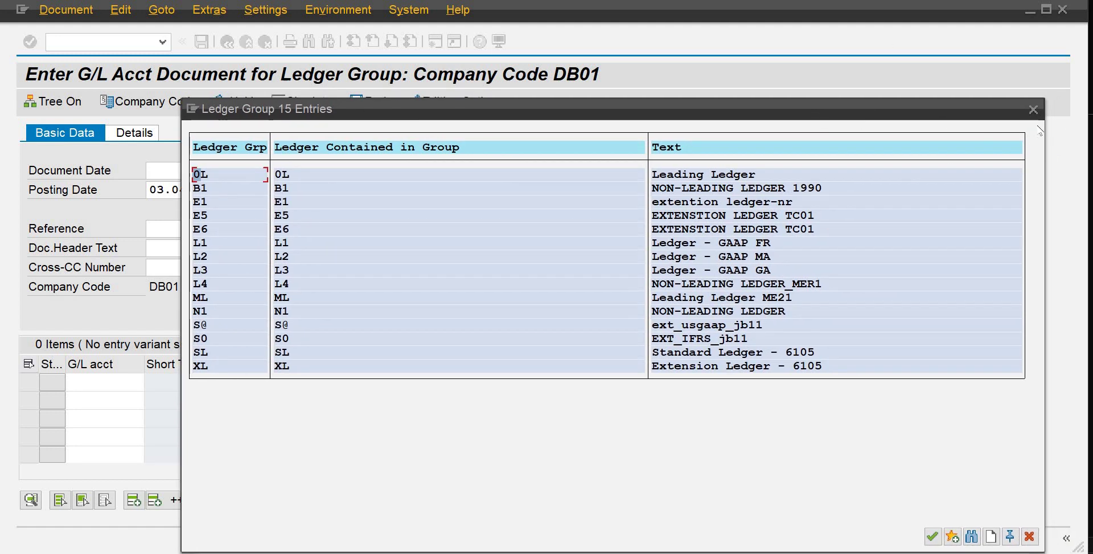
{"action": "left_click", "coordinate": [1034, 114]}
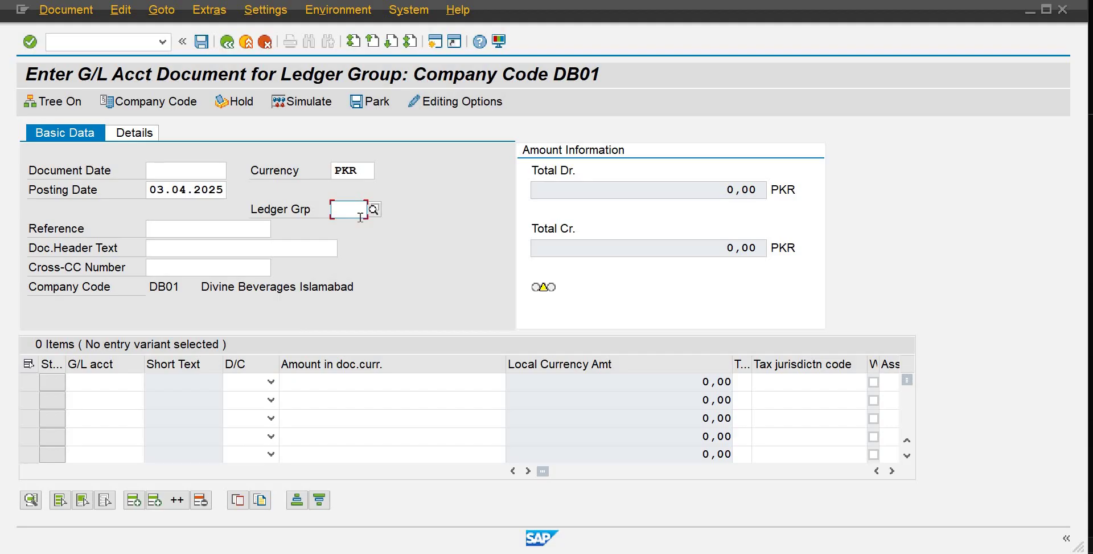
Start transaction FINSC_LEDGER in a new session and accept the company code notice and the consistency check messages
{"action": "left_click", "coordinate": [437, 49]}
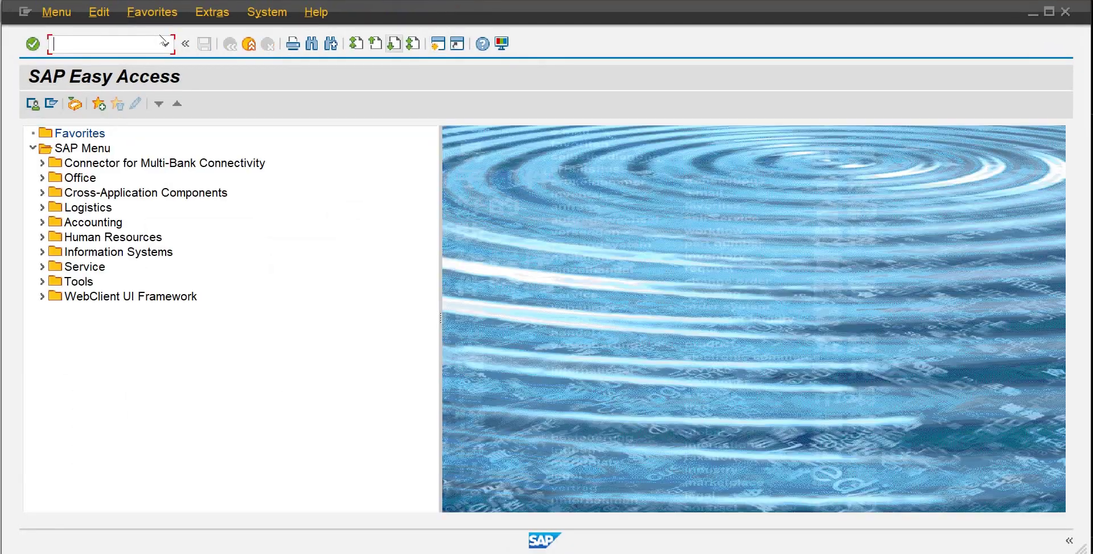
{"action": "left_click", "coordinate": [165, 44]}
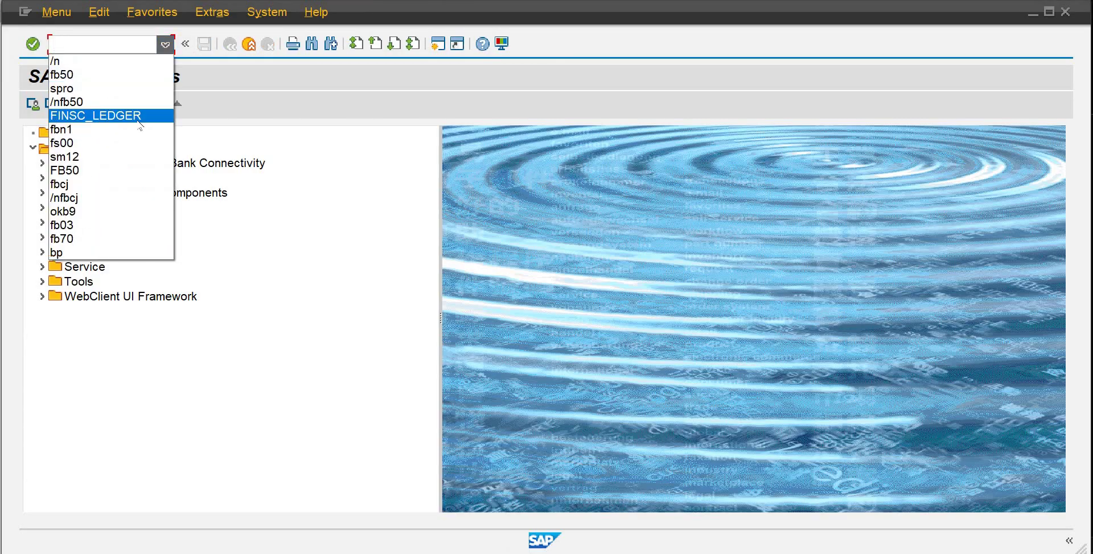
{"action": "left_click", "coordinate": [140, 115]}
{"action": "key", "text": "Return"}
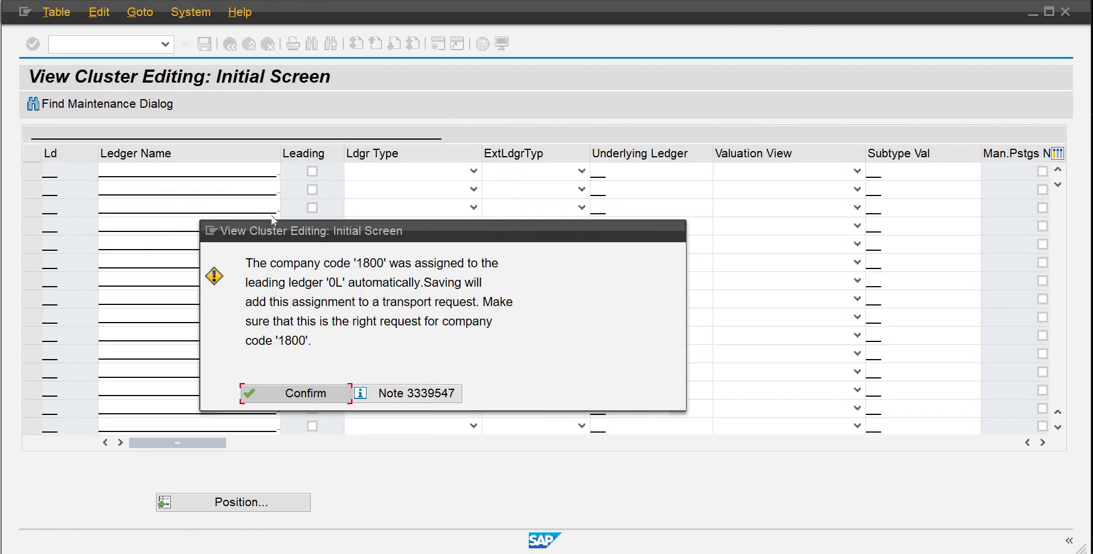
{"action": "left_click", "coordinate": [290, 393]}
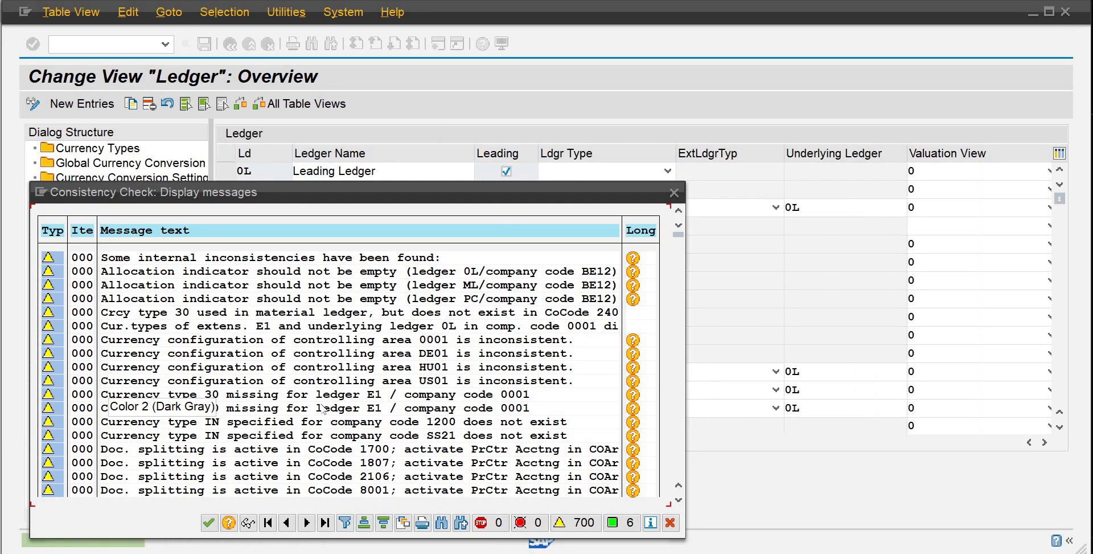
{"action": "left_click", "coordinate": [209, 522]}
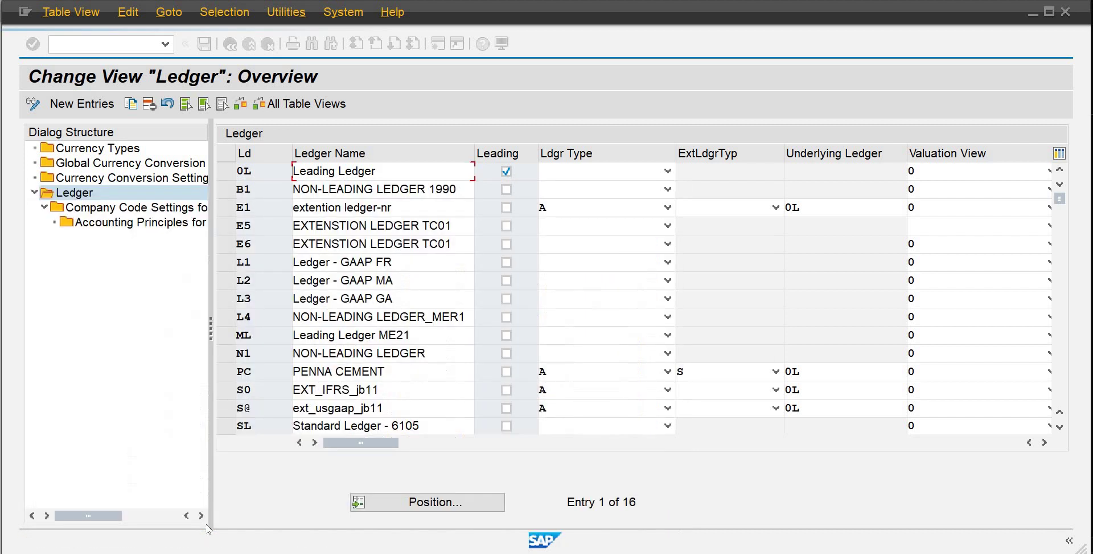
Add a new ledger entry with the code ND and the name DB01-Non Leading
{"action": "left_click", "coordinate": [106, 103]}
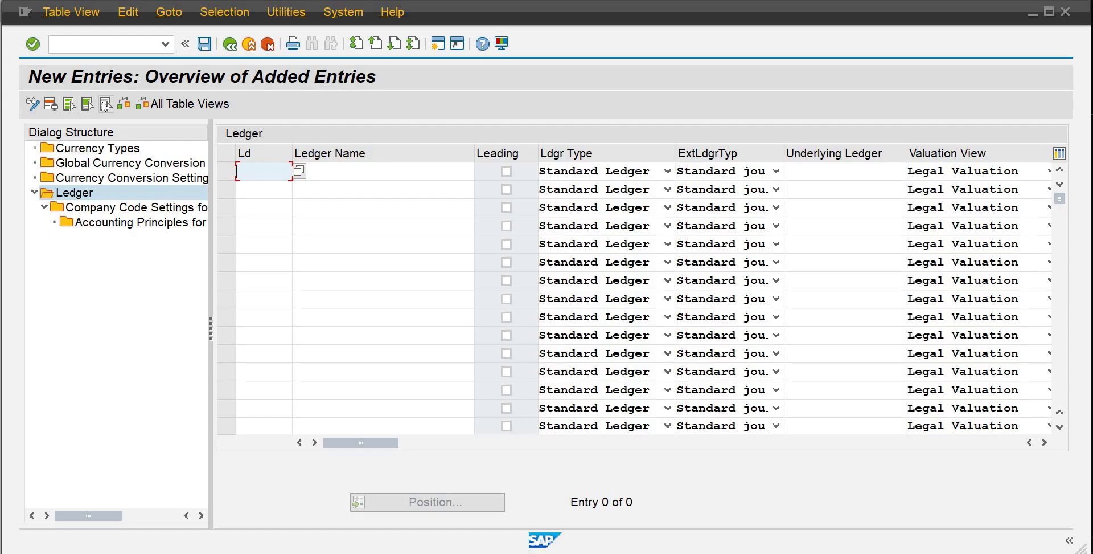
{"action": "type", "text": "ND"}
{"action": "key", "text": "Tab"}
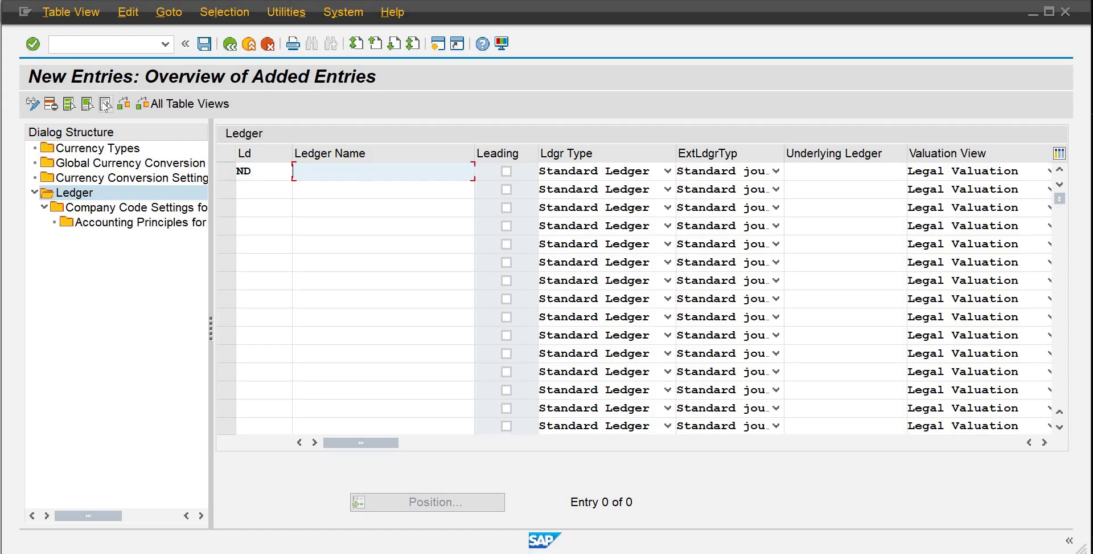
{"action": "type", "text": "DB01-Non Leading"}
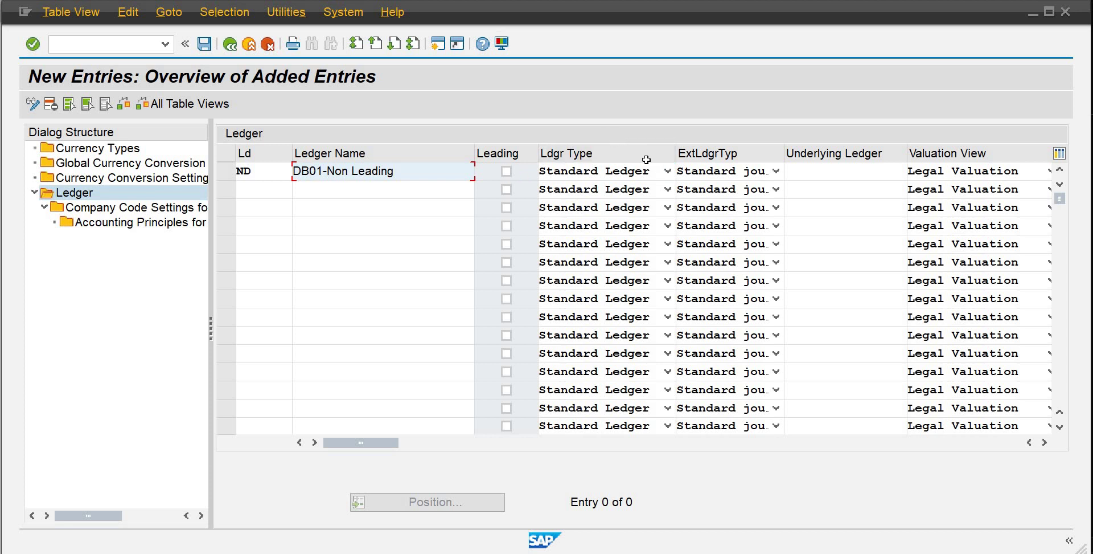
Set ledger ND's type to Extension Ledger and its extension ledger type to Journal entries for G/L adjustment postings
{"action": "left_click", "coordinate": [666, 171]}
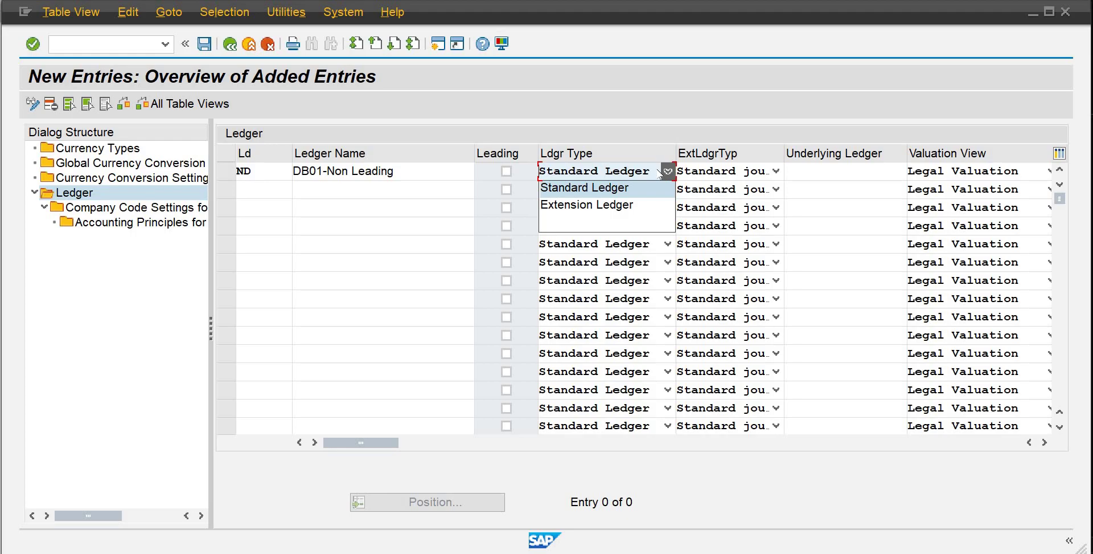
{"action": "left_click", "coordinate": [628, 205]}
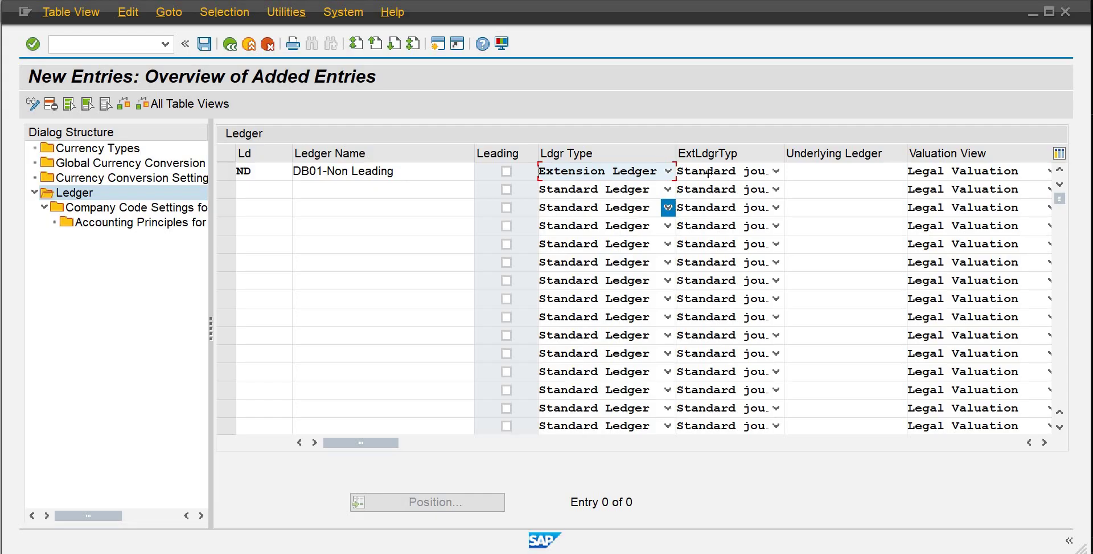
{"action": "left_click", "coordinate": [777, 172]}
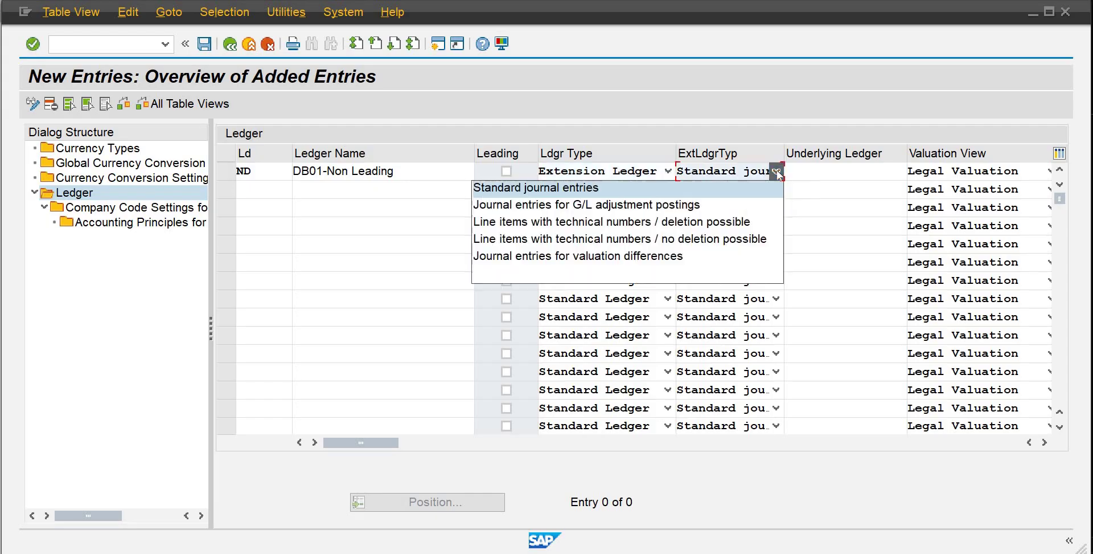
{"action": "left_click", "coordinate": [709, 209]}
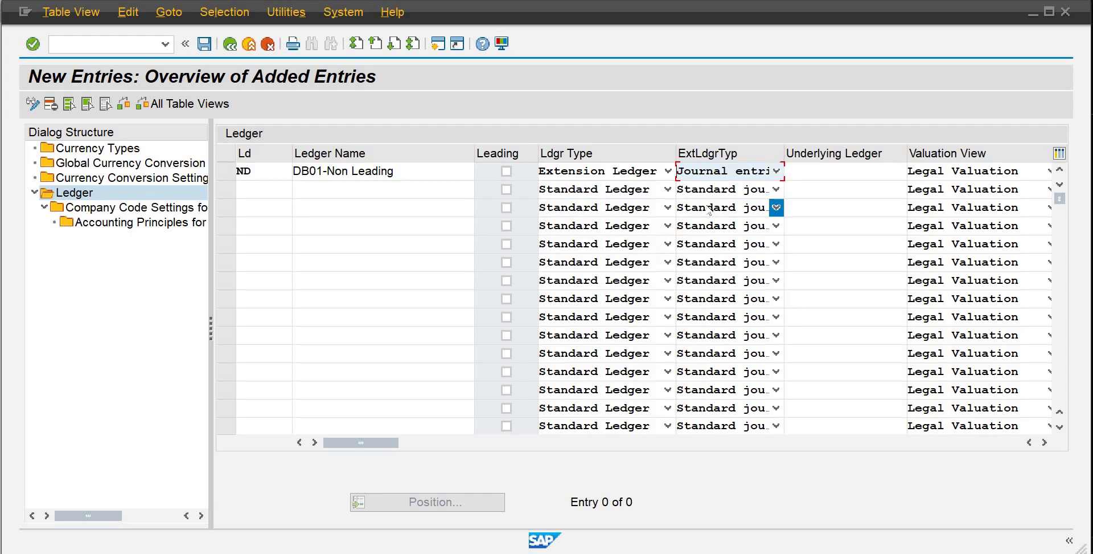
Review the possible underlying ledgers for extension ledger ND and close the list without choosing one
{"action": "left_click", "coordinate": [823, 181]}
{"action": "left_click", "coordinate": [838, 172]}
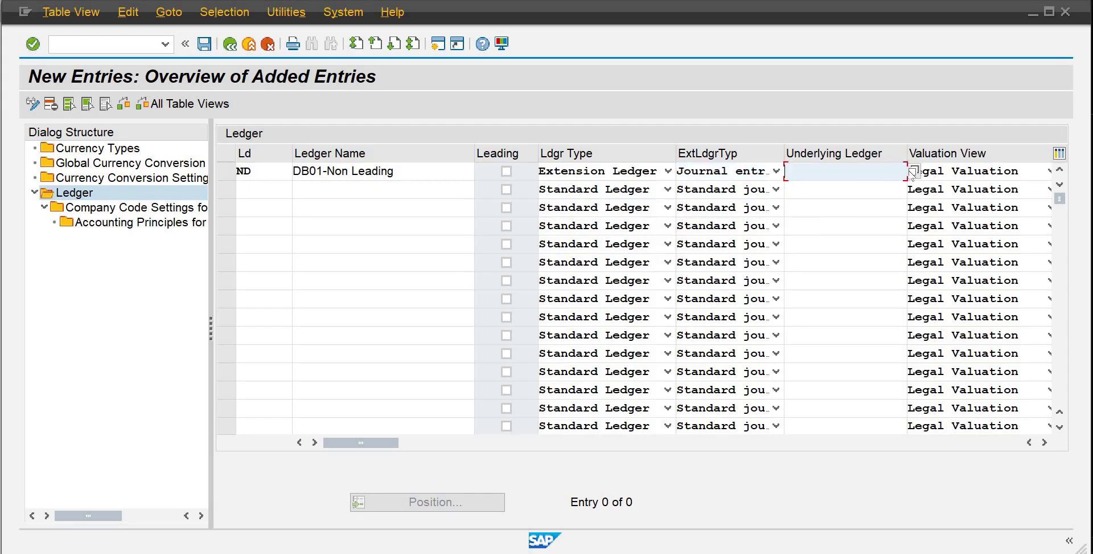
{"action": "left_click", "coordinate": [917, 176]}
{"action": "key", "text": "F4"}
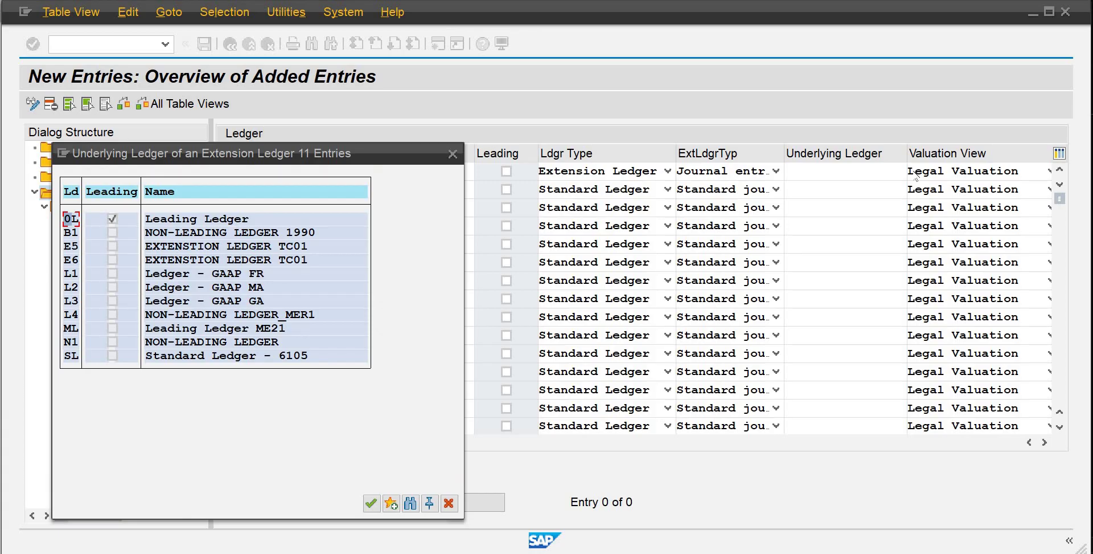
{"action": "left_click", "coordinate": [450, 503]}
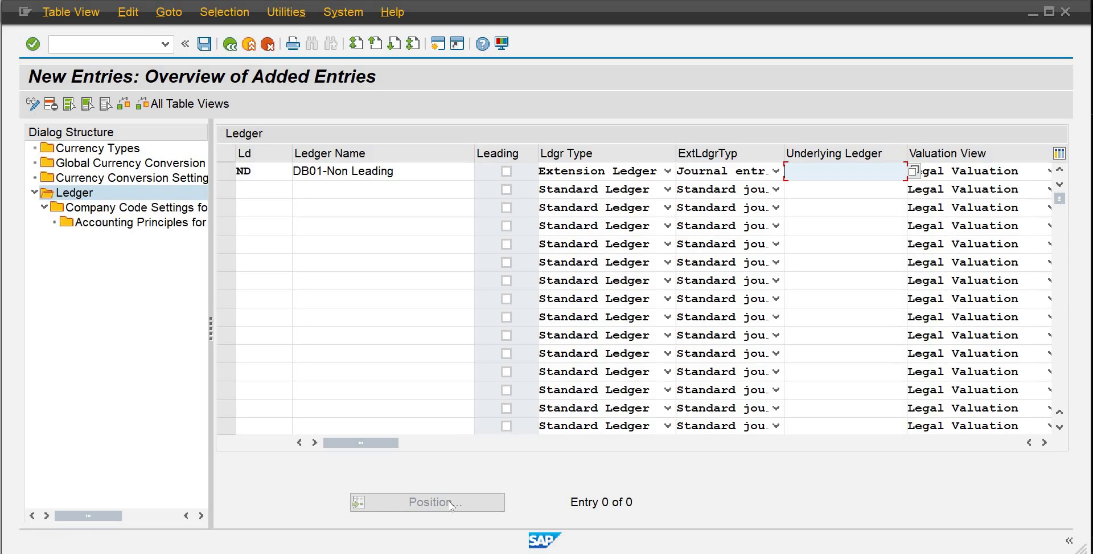
Save ledger ND without an underlying ledger, accepting the consistency check messages and customizing request A4HK901535
{"action": "key", "text": "Tab"}
{"action": "key", "text": "Tab"}
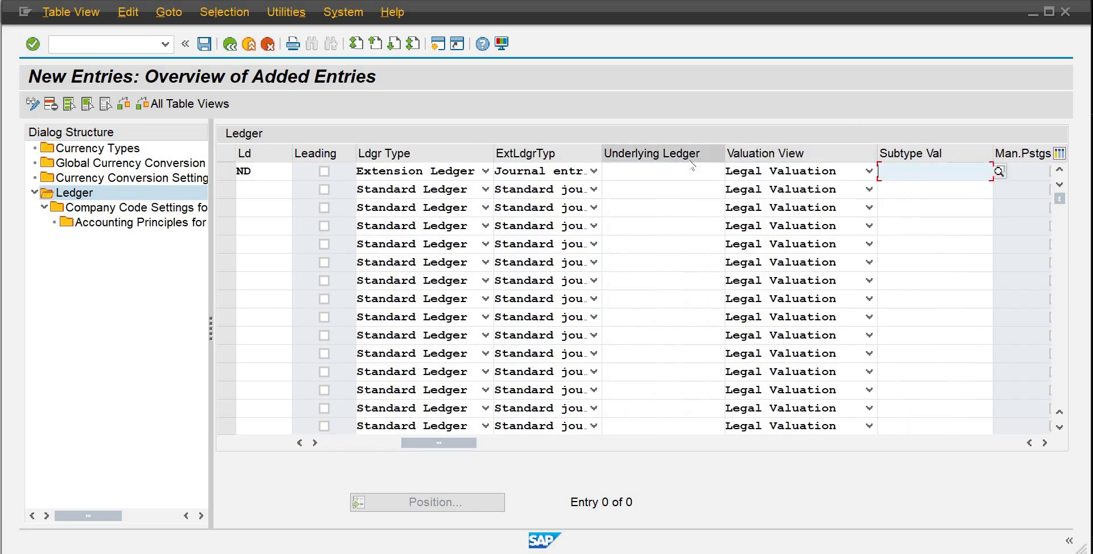
{"action": "key", "text": "Return"}
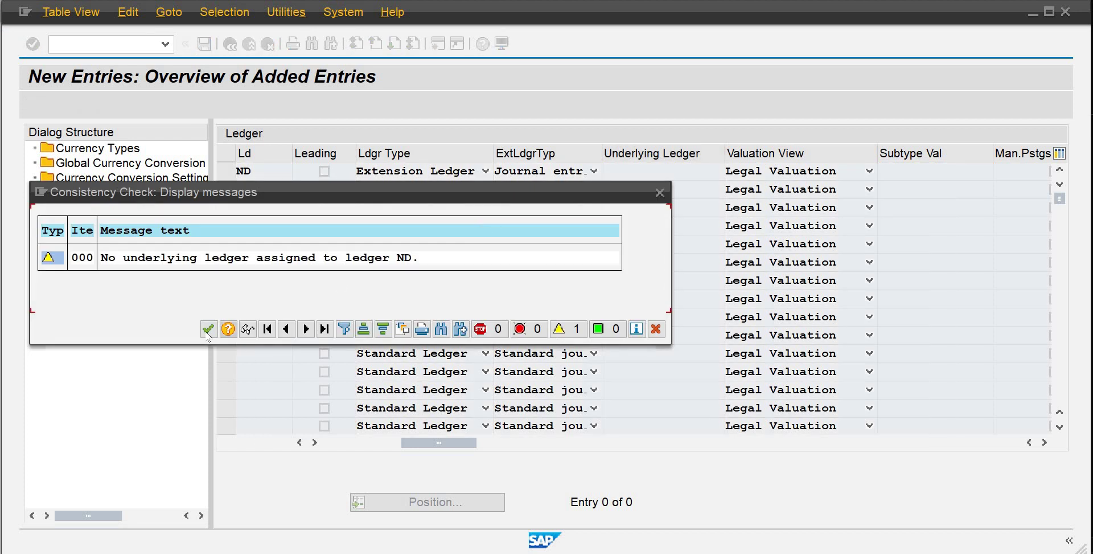
{"action": "left_click", "coordinate": [209, 329]}
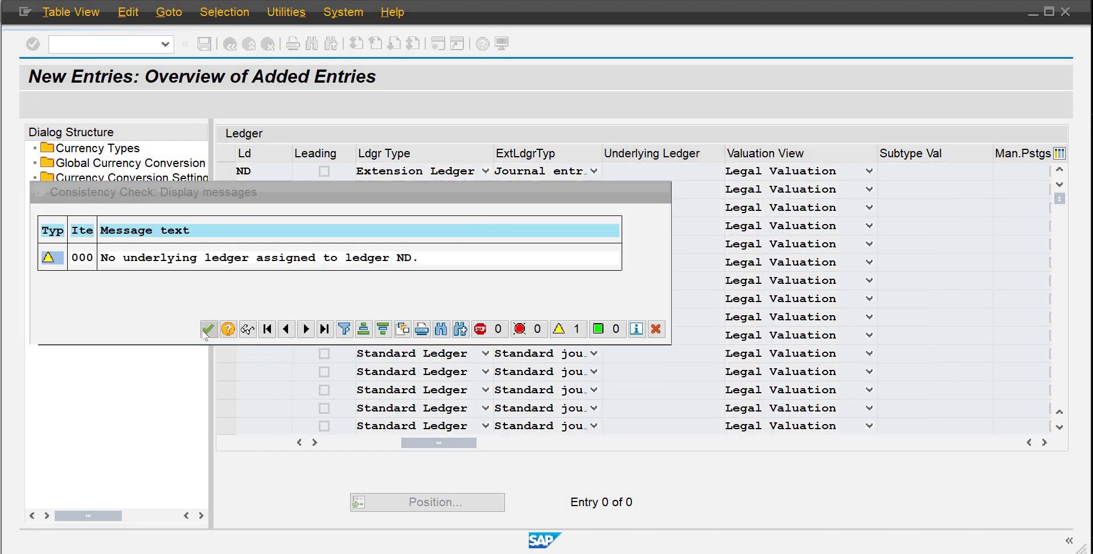
{"action": "left_click", "coordinate": [203, 44]}
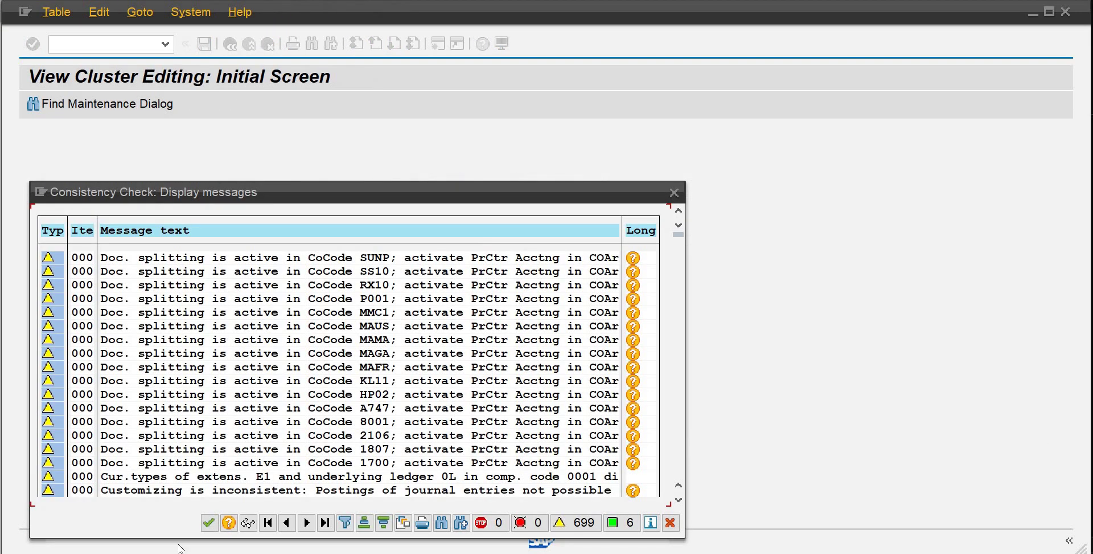
{"action": "left_click", "coordinate": [209, 522]}
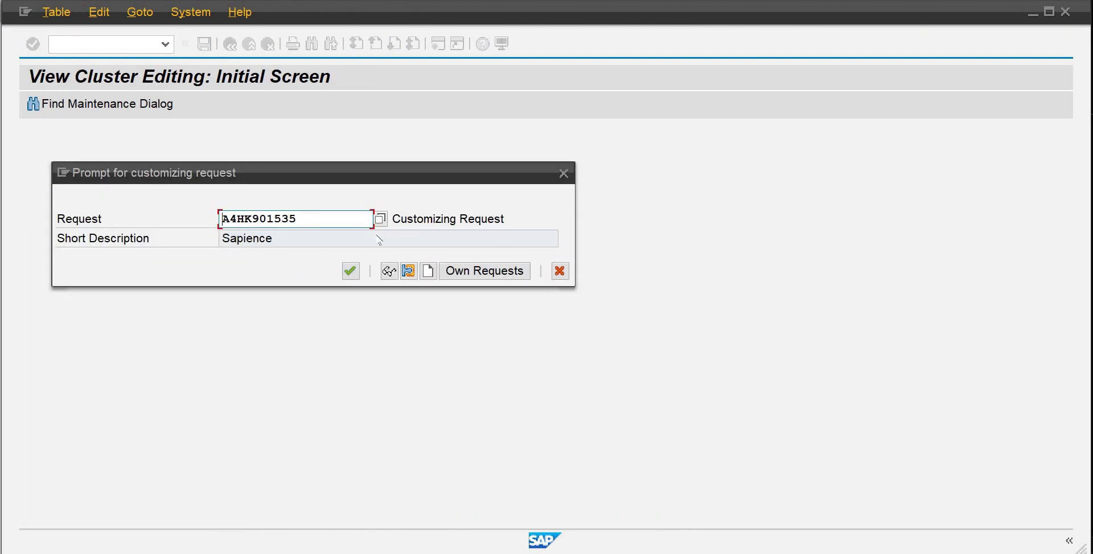
{"action": "left_click", "coordinate": [349, 278]}
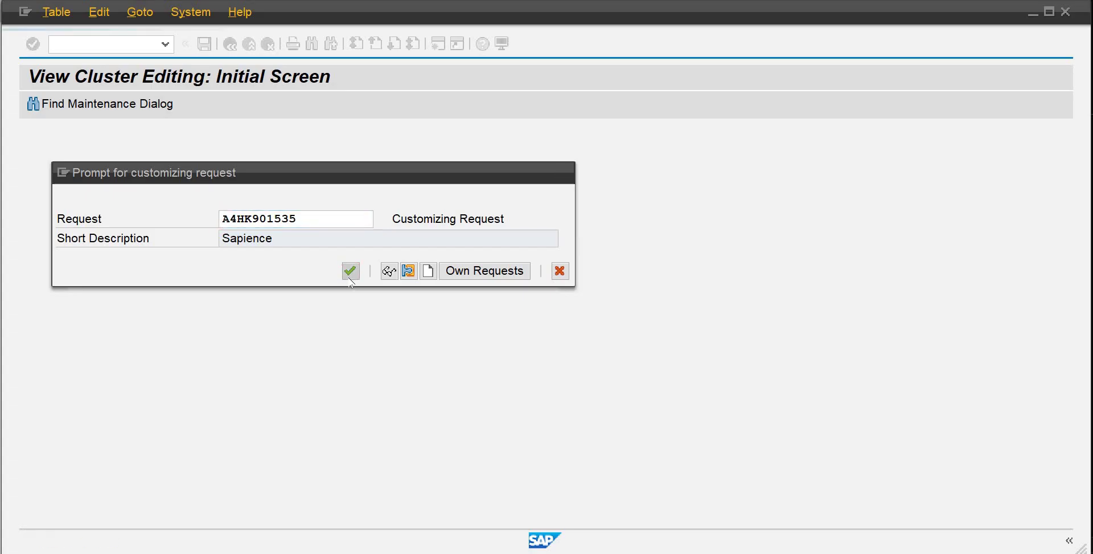
{"action": "left_click", "coordinate": [517, 484]}
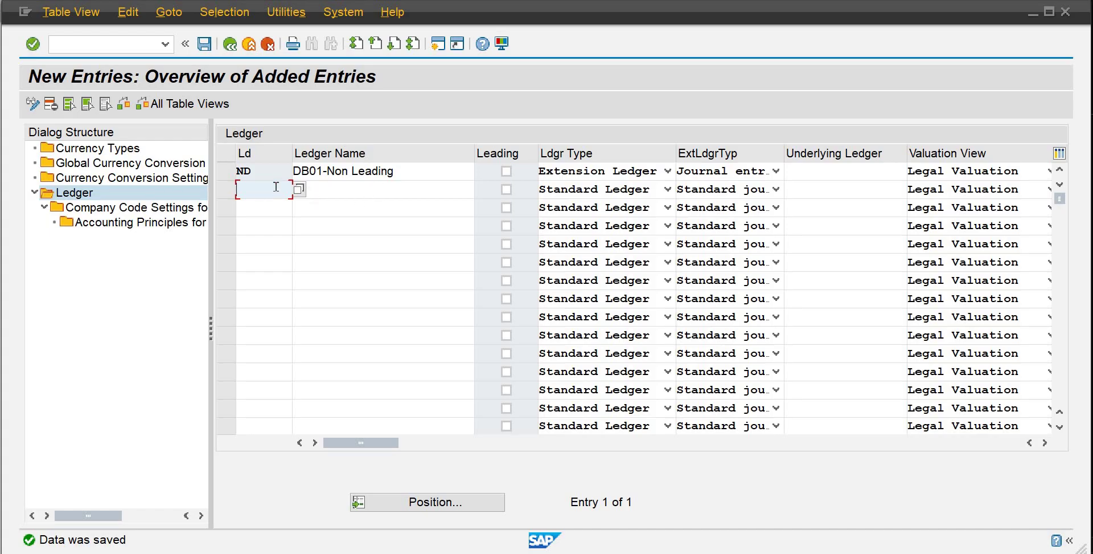
Rename ledger ND as DB01 Non-Leading and save it, accepting the consistency check messages
{"action": "left_click", "coordinate": [351, 171]}
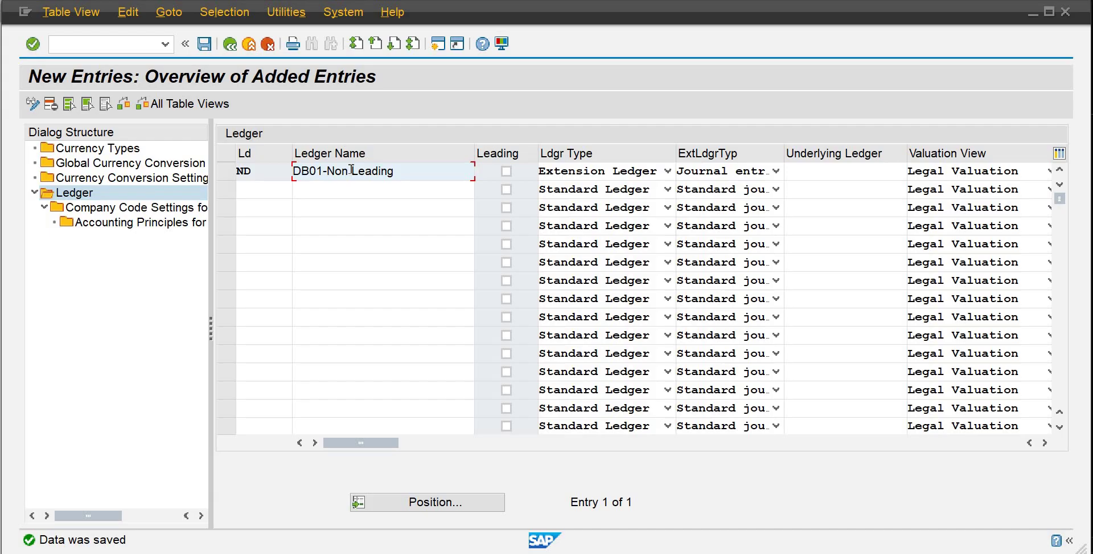
{"action": "key", "text": "BackSpace"}
{"action": "type", "text": "-Leadin"}
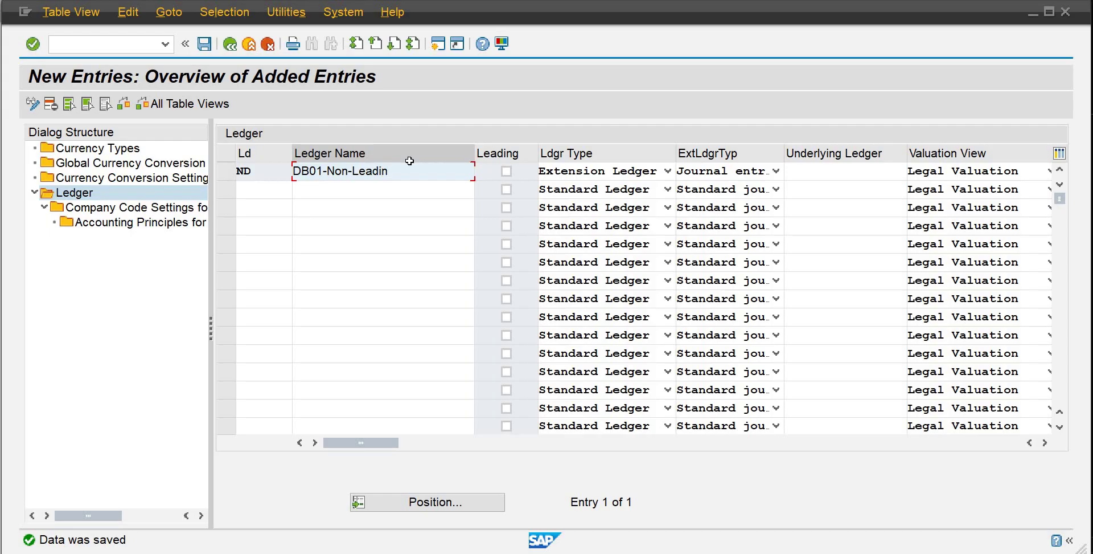
{"action": "type", "text": "g"}
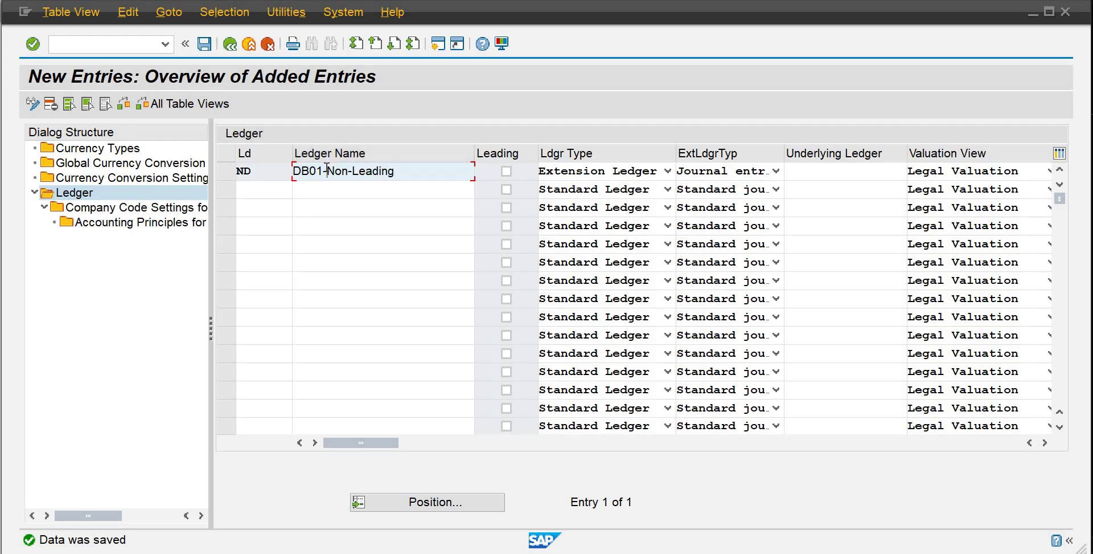
{"action": "key", "text": "Delete"}
{"action": "type", "text": "Non-leading"}
{"action": "key", "text": "BackSpace"}
{"action": "key", "text": "BackSpace"}
{"action": "key", "text": "BackSpace"}
{"action": "key", "text": "BackSpace"}
{"action": "type", "text": "Leading"}
{"action": "left_click", "coordinate": [205, 44]}
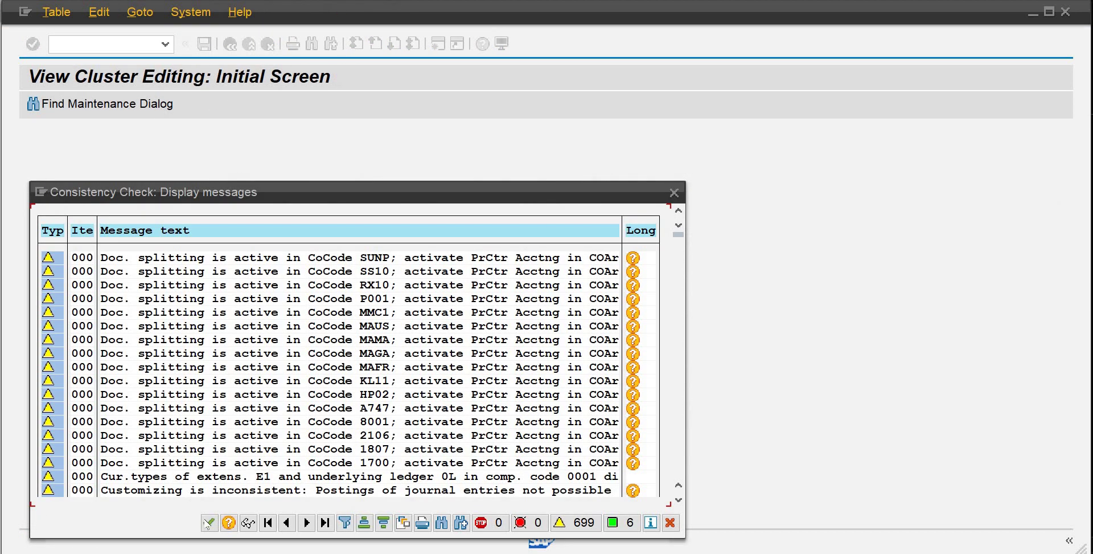
{"action": "left_click", "coordinate": [209, 522]}
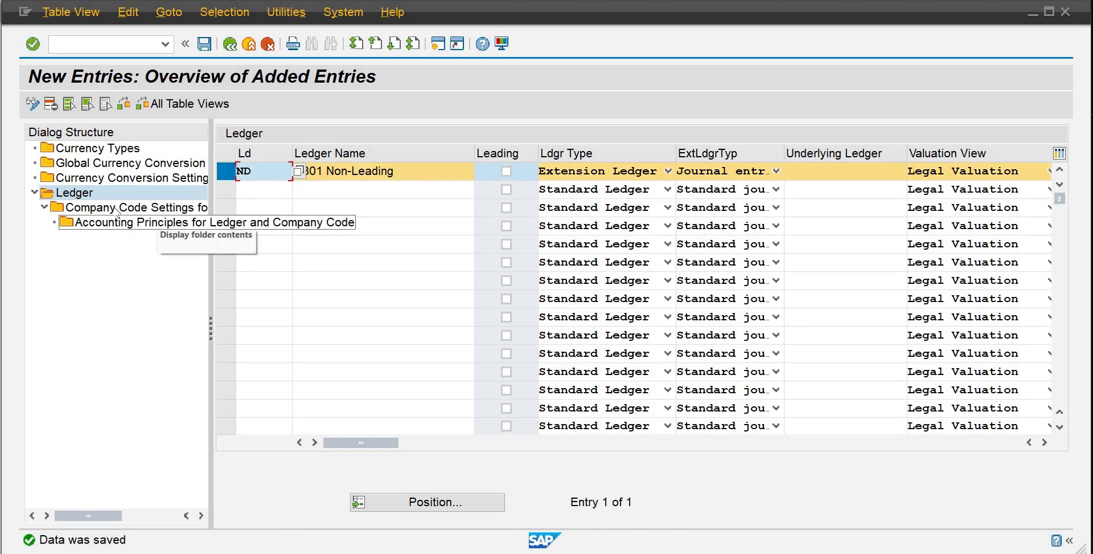
Start a new entry for company code DB01 in the company code settings of ledger ND
{"action": "double_click", "coordinate": [117, 208]}
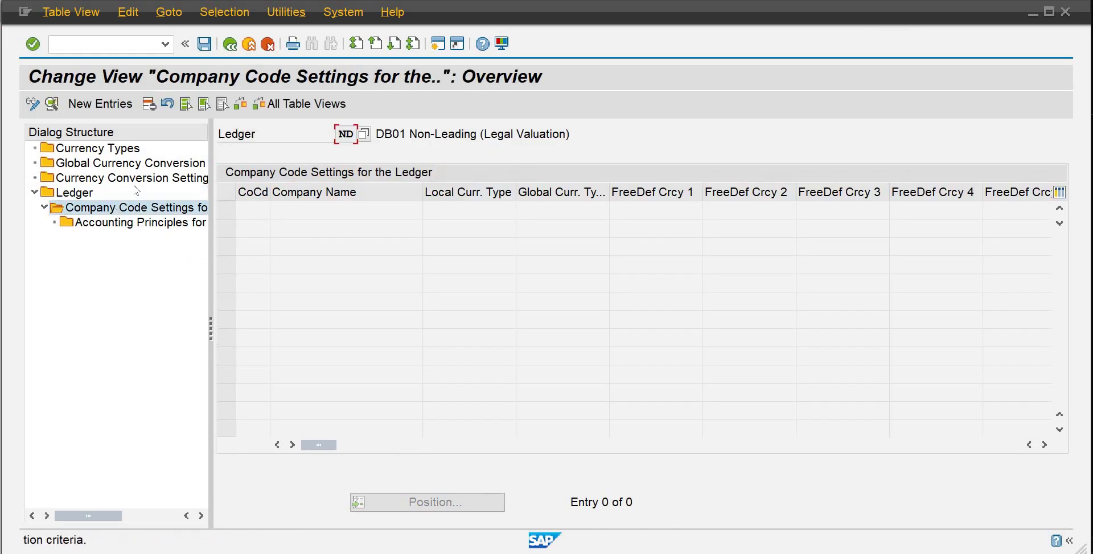
{"action": "left_click", "coordinate": [108, 104]}
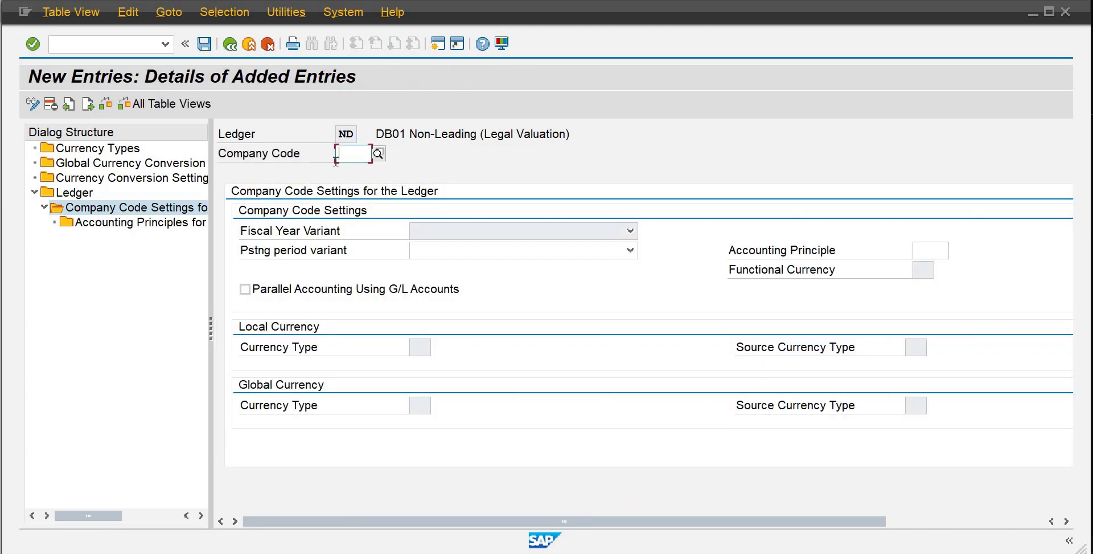
{"action": "left_click", "coordinate": [338, 154]}
{"action": "type", "text": "Db"}
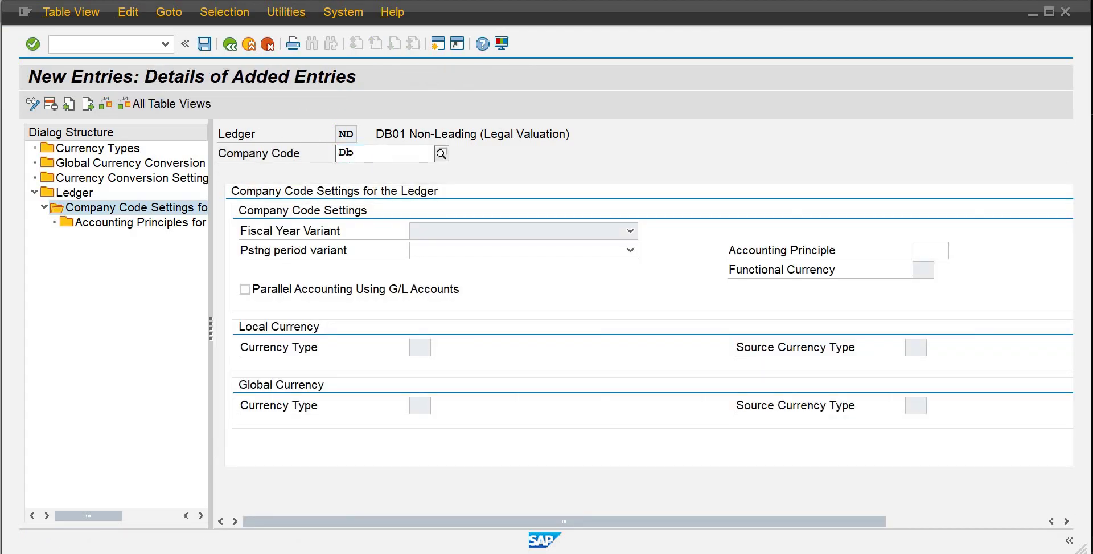
{"action": "type", "text": "01"}
{"action": "key", "text": "Return"}
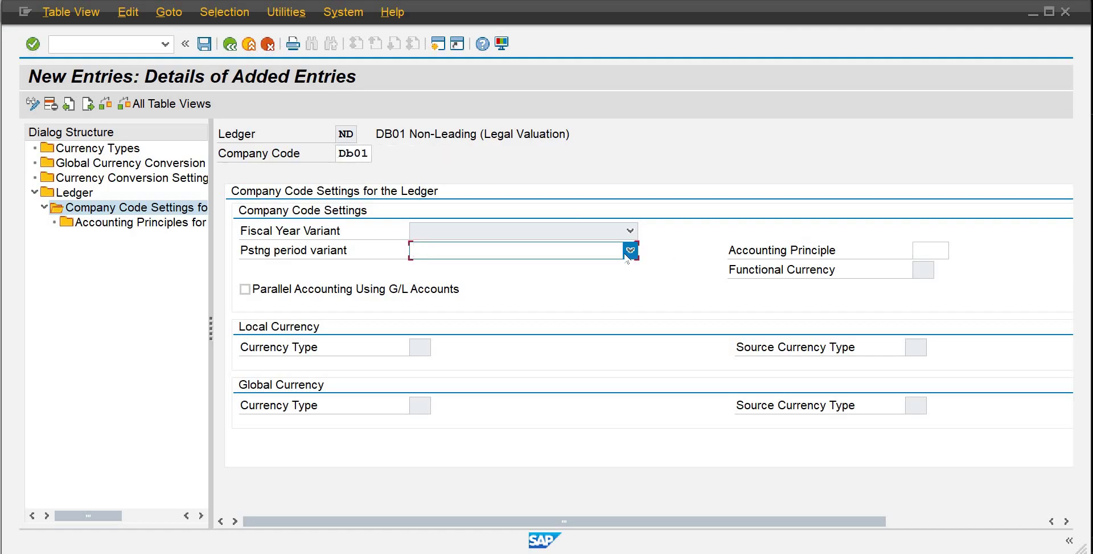
Try to apply posting period variant Db01 to the new company code entry
{"action": "type", "text": "ppv for balaji traspotation ltd."}
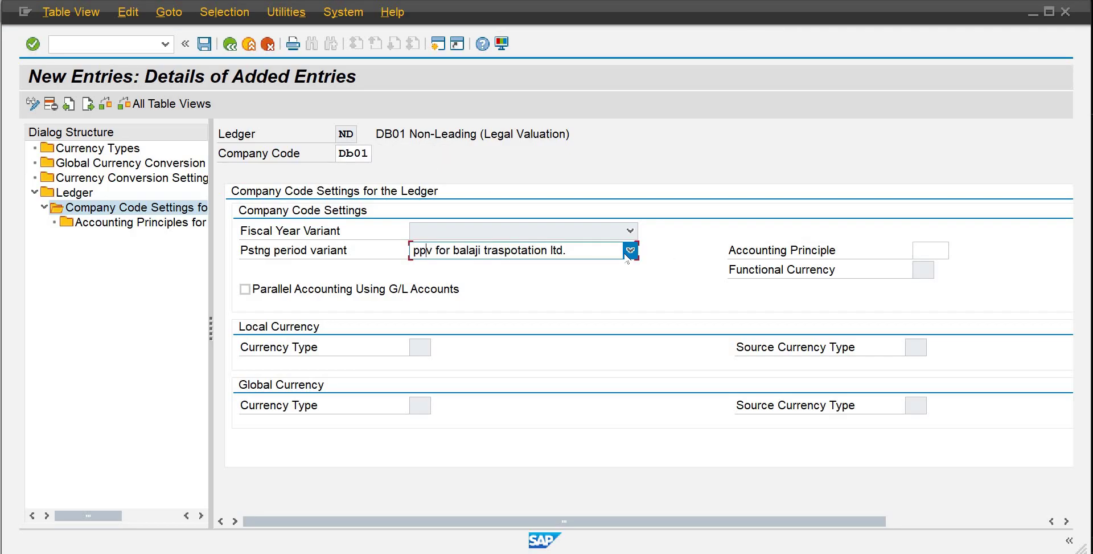
{"action": "key", "text": "Down"}
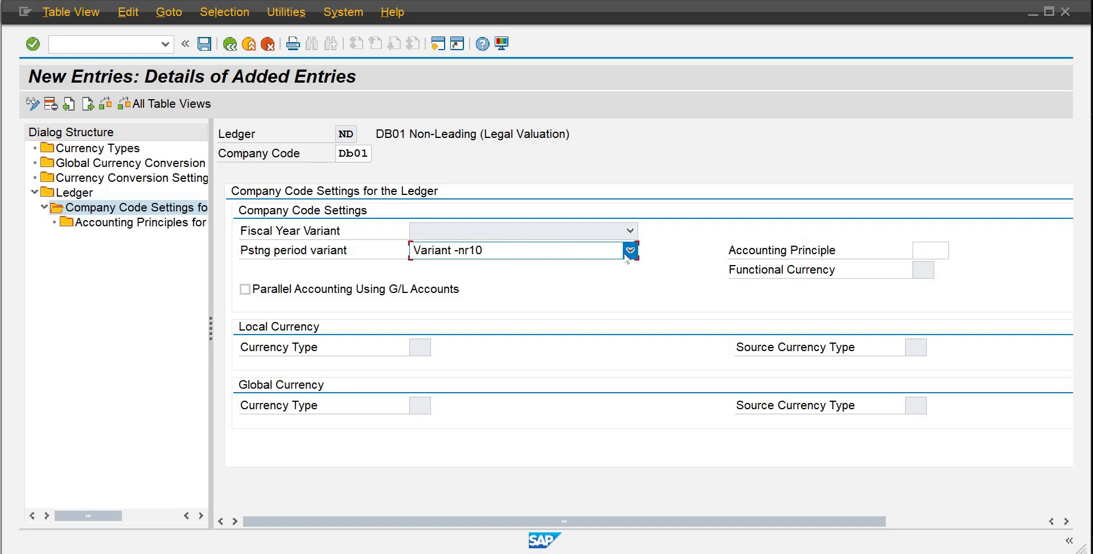
{"action": "left_click", "coordinate": [630, 250]}
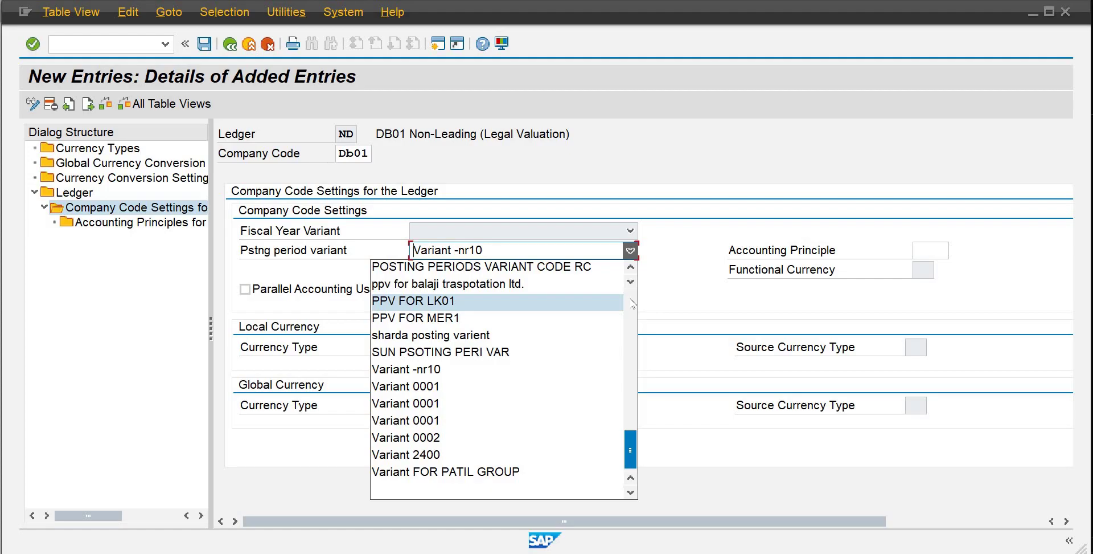
{"action": "scroll", "coordinate": [632, 304], "scroll_direction": "up", "scroll_amount": 2}
{"action": "scroll", "coordinate": [632, 303], "scroll_direction": "up", "scroll_amount": 12}
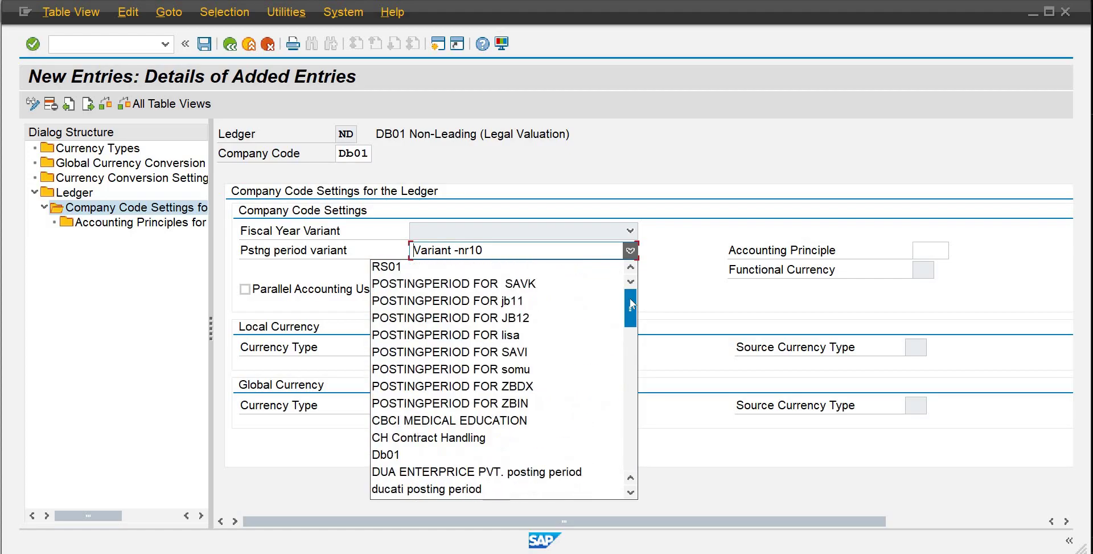
{"action": "left_click", "coordinate": [429, 454]}
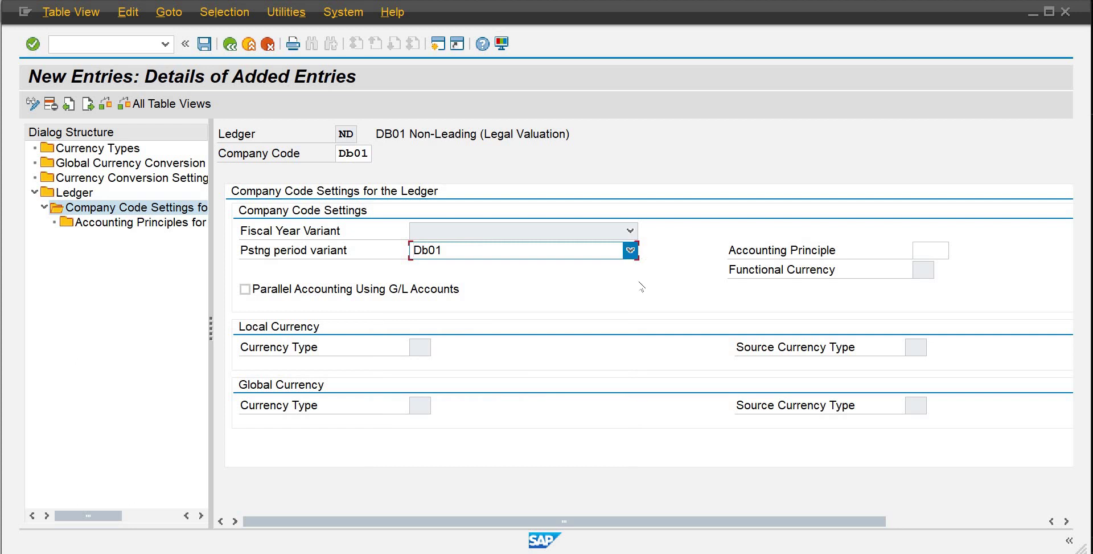
{"action": "key", "text": "Return"}
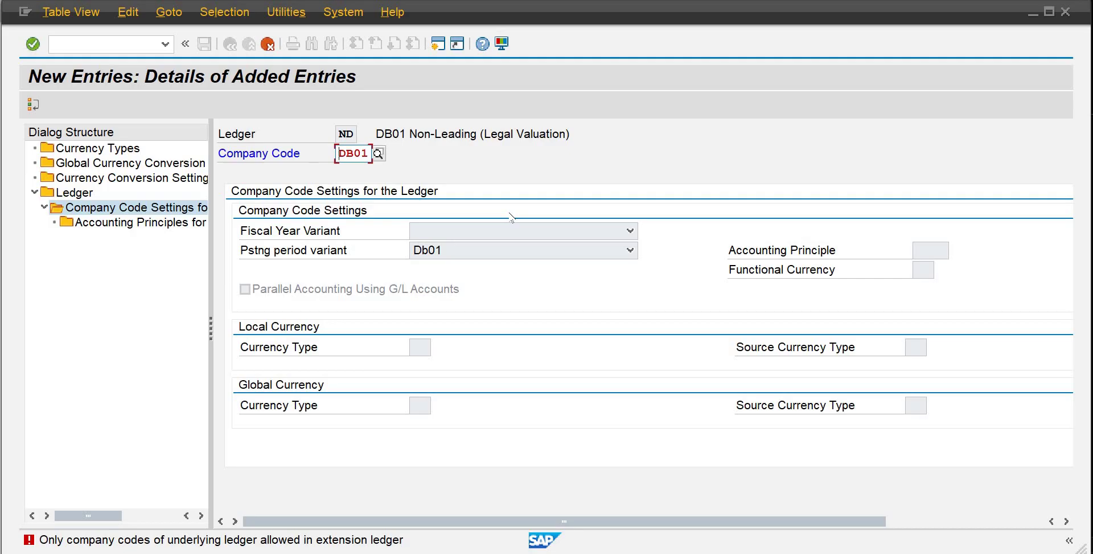
Clear the company code of the new entry and try again to assign DB01
{"action": "key", "text": "Return"}
{"action": "type", "text": "#"}
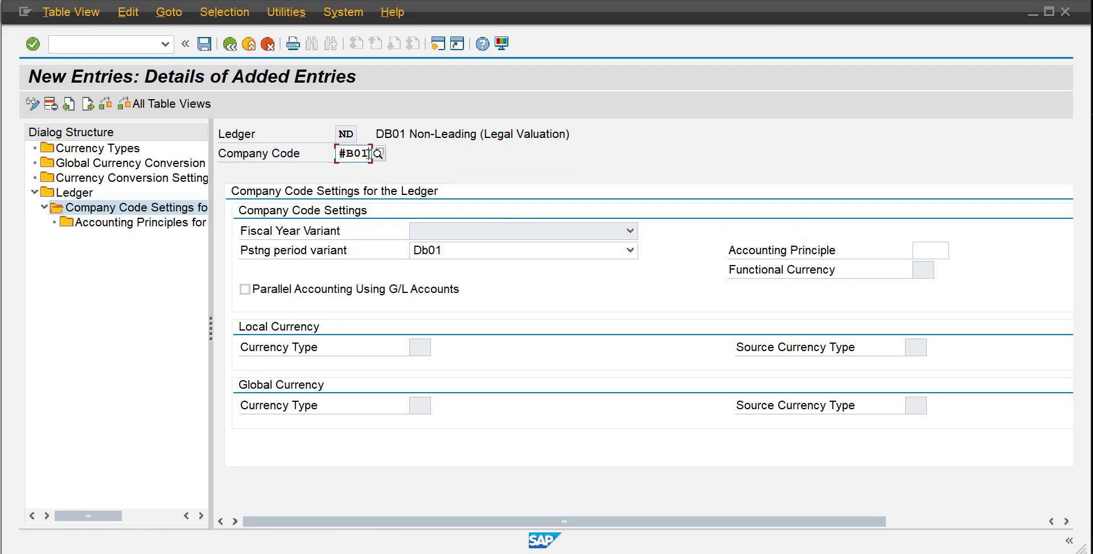
{"action": "key", "text": "BackSpace"}
{"action": "key", "text": "BackSpace"}
{"action": "key", "text": "BackSpace"}
{"action": "key", "text": "BackSpace"}
{"action": "type", "text": "D"}
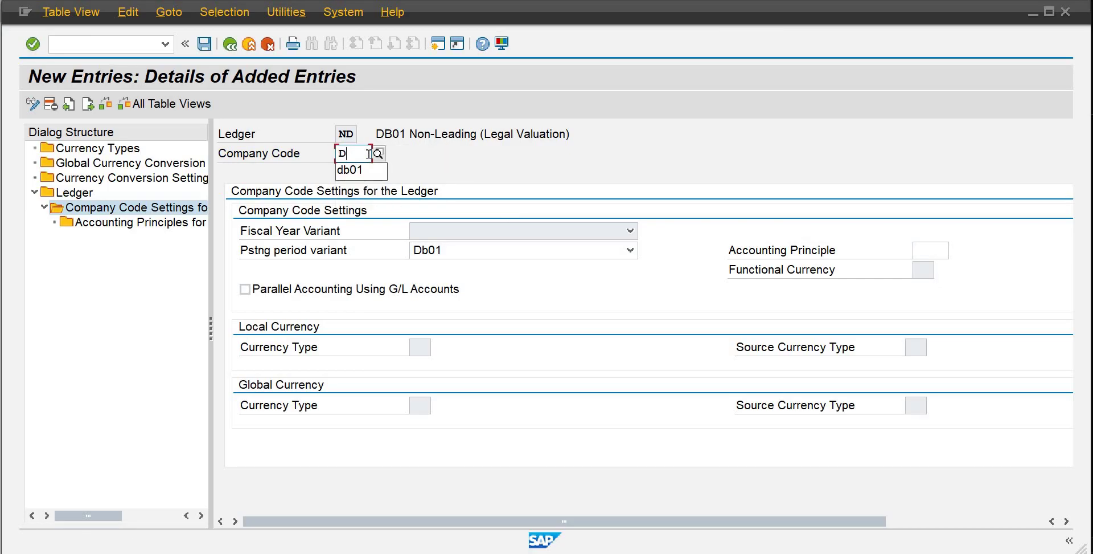
{"action": "type", "text": "b01"}
{"action": "key", "text": "Return"}
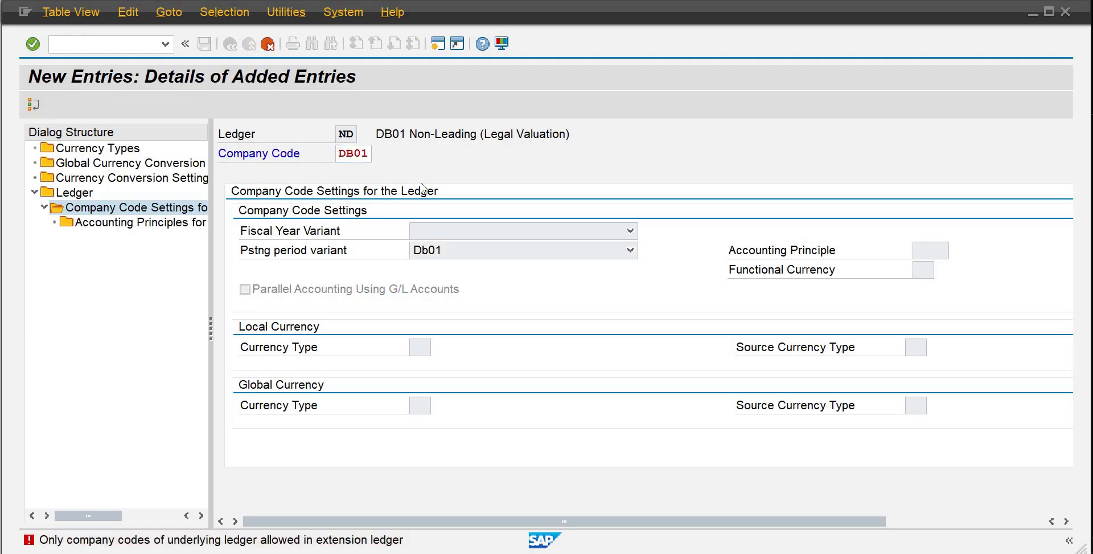
Discard the new company code entry and return to the ledger overview, accepting the consistency check message
{"action": "left_click", "coordinate": [267, 44]}
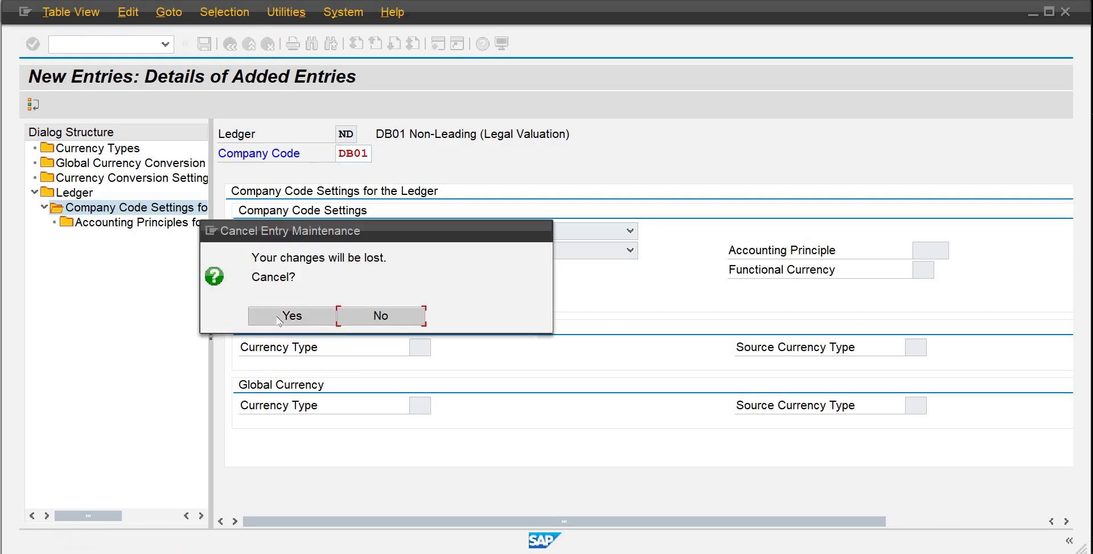
{"action": "left_click", "coordinate": [281, 319]}
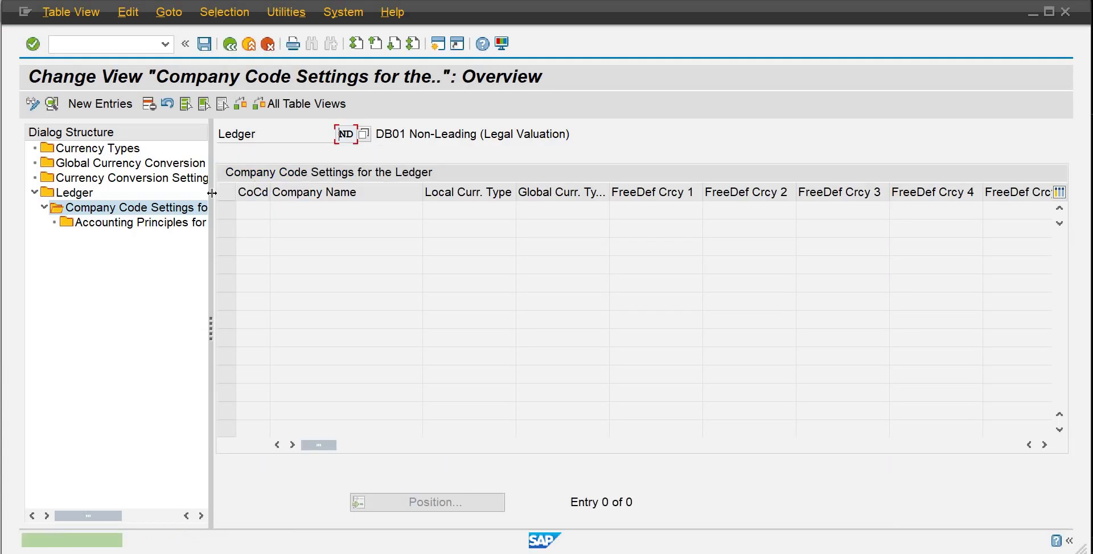
{"action": "double_click", "coordinate": [156, 227]}
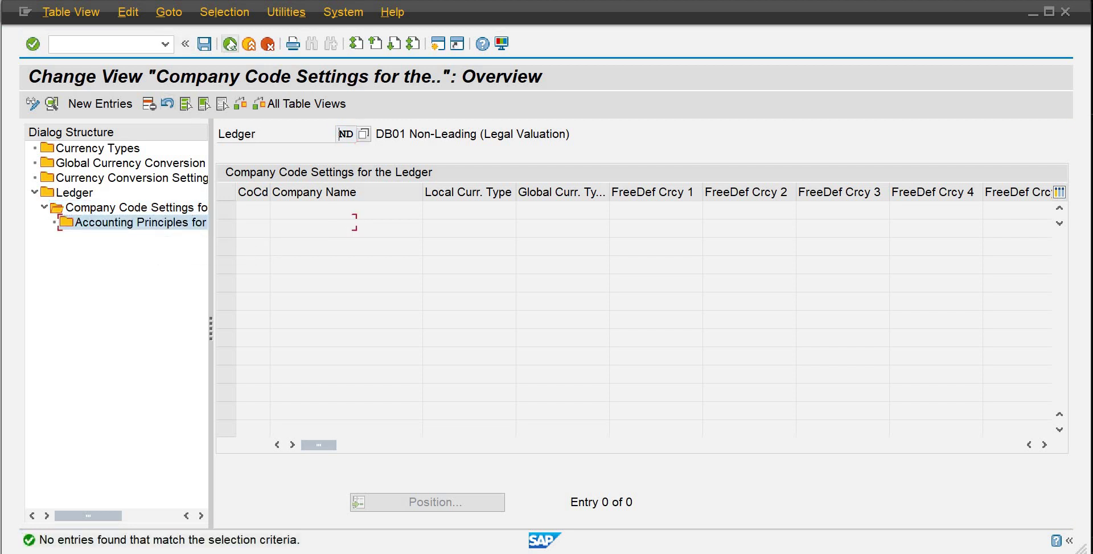
{"action": "key", "text": "F3"}
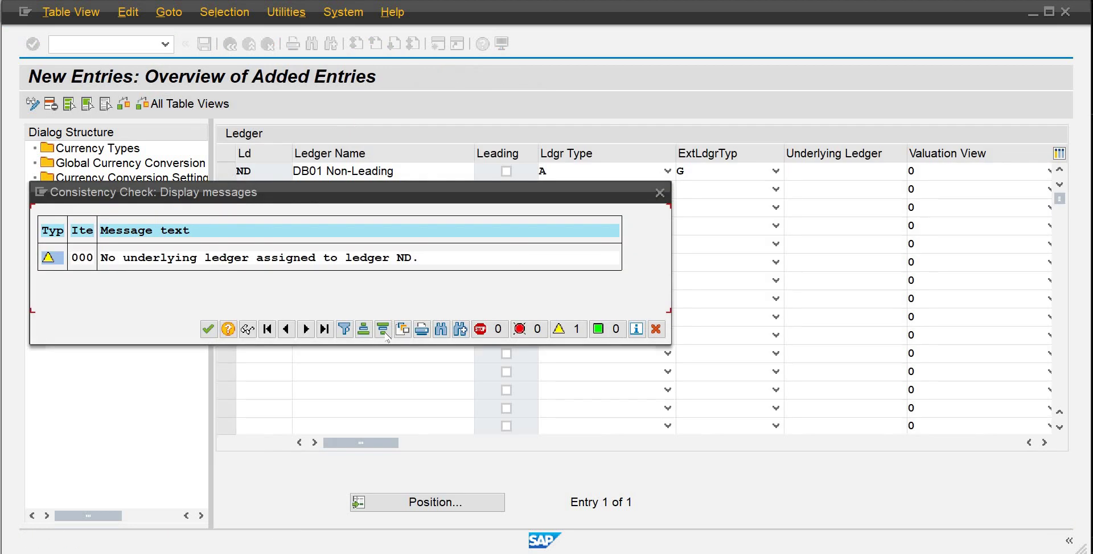
{"action": "left_click", "coordinate": [208, 330]}
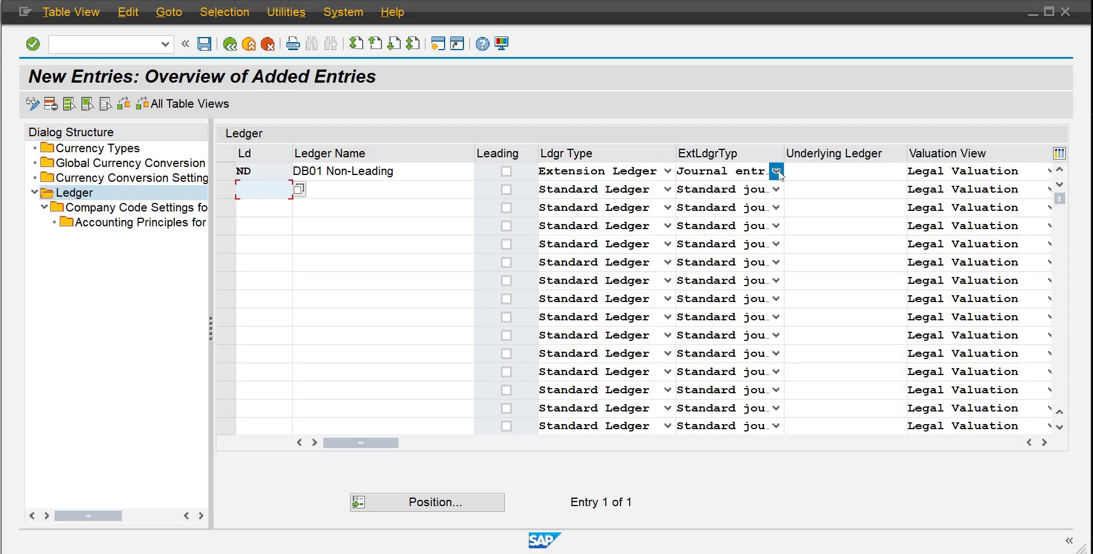
Assign 0L as the underlying ledger of extension ledger ND and save, accepting the consistency check messages
{"action": "left_click", "coordinate": [800, 169]}
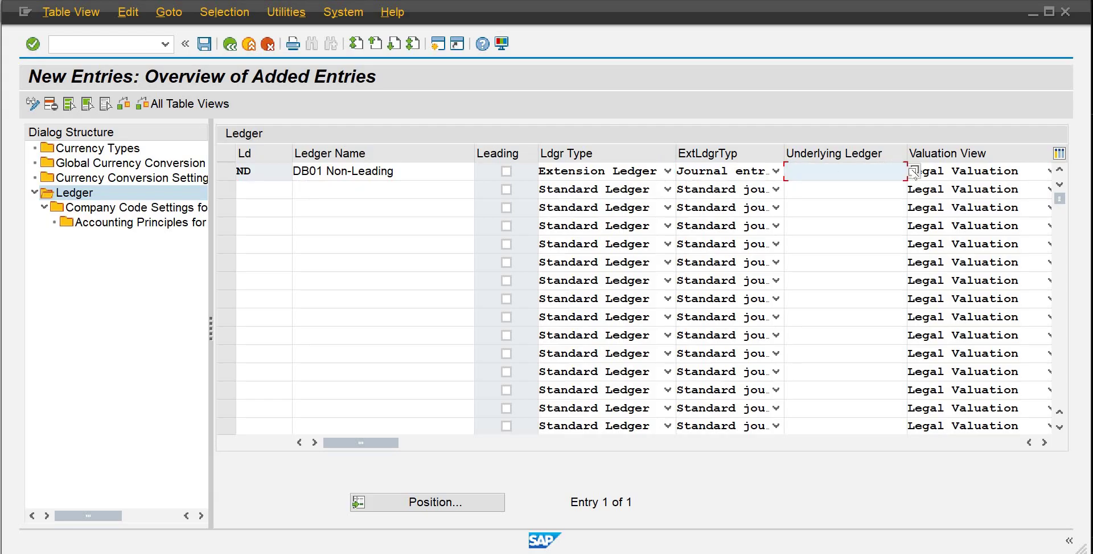
{"action": "left_click", "coordinate": [914, 171]}
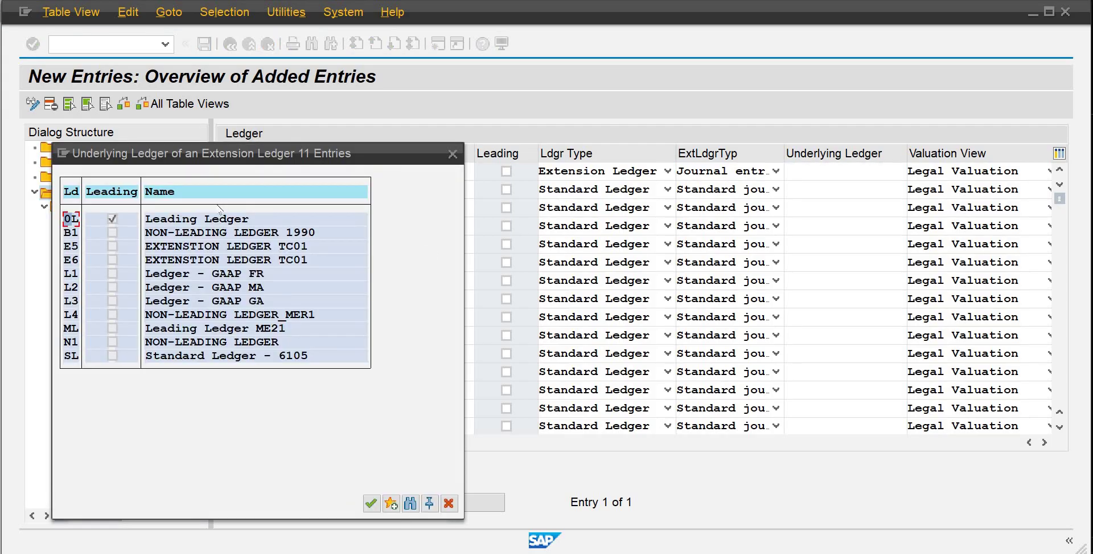
{"action": "double_click", "coordinate": [210, 217]}
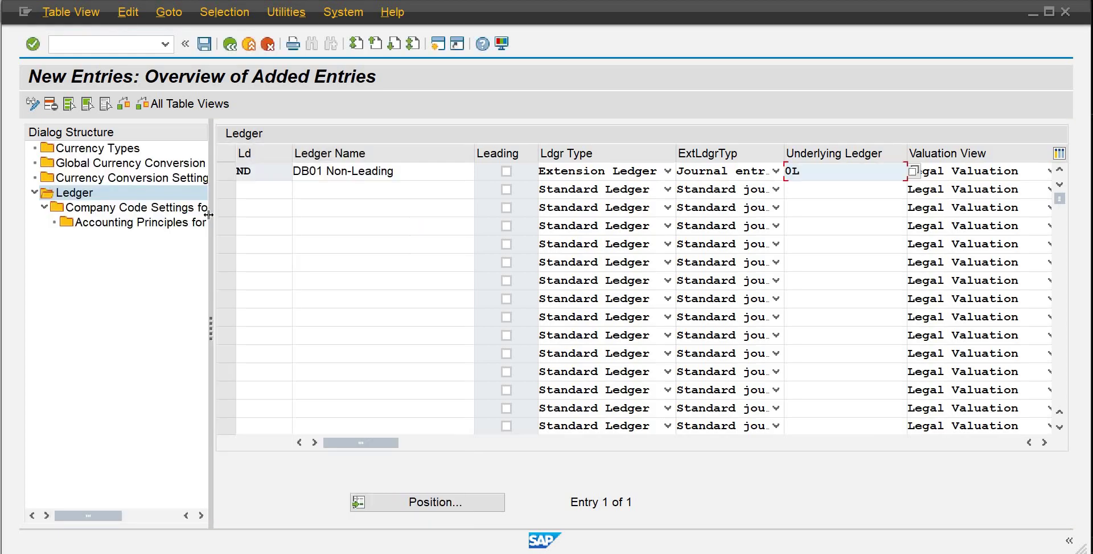
{"action": "key", "text": "Return"}
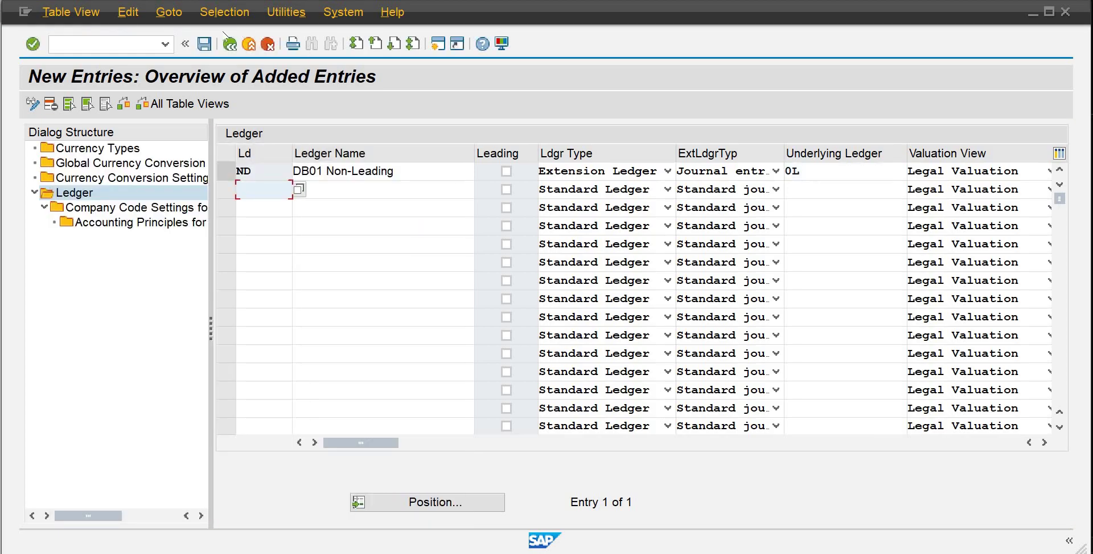
{"action": "left_click", "coordinate": [207, 47]}
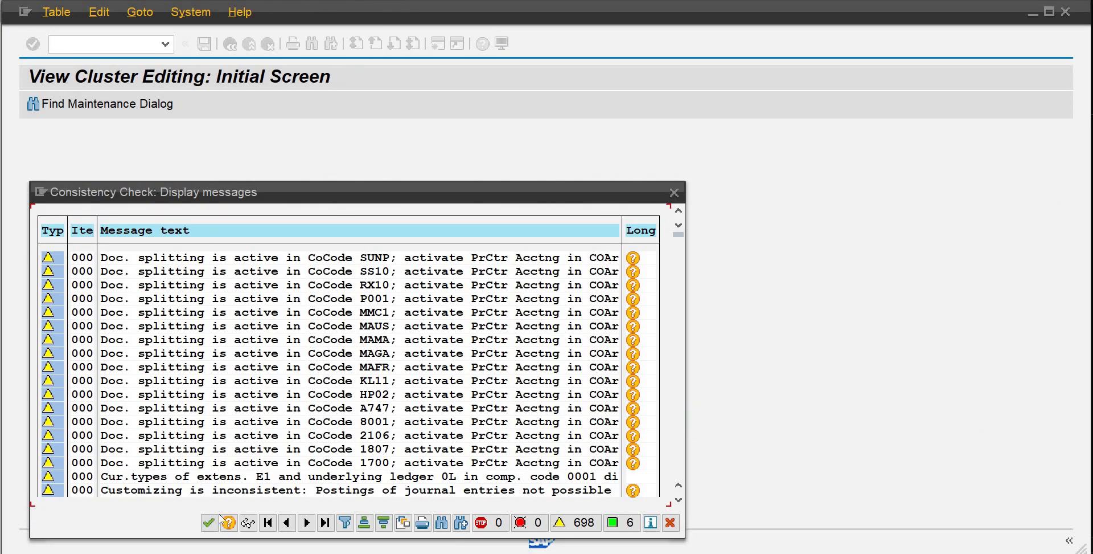
{"action": "left_click", "coordinate": [210, 522]}
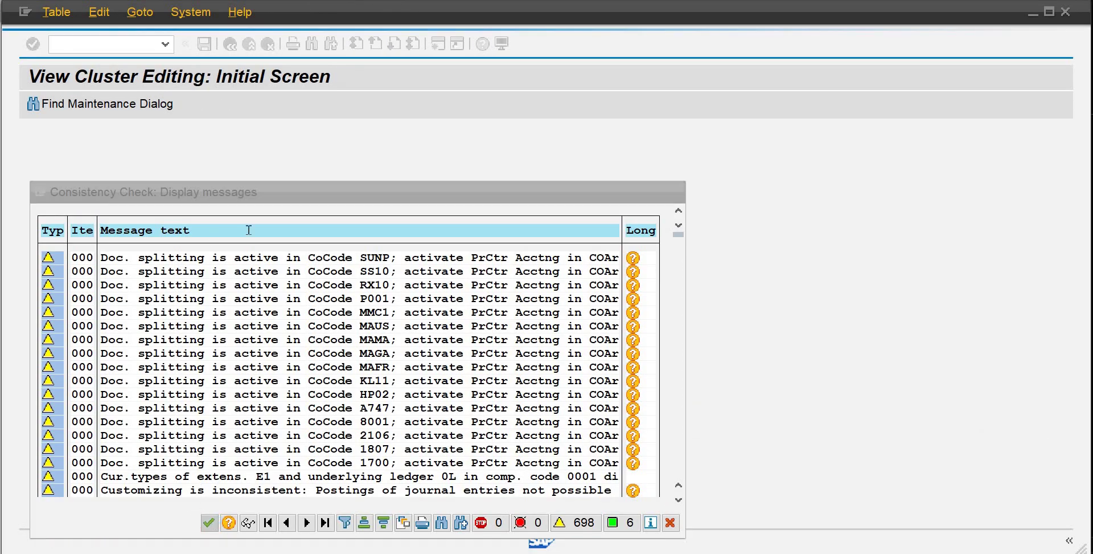
Open the company code settings of ledger ND and start a new entry for company code DB01
{"action": "left_click", "coordinate": [226, 171]}
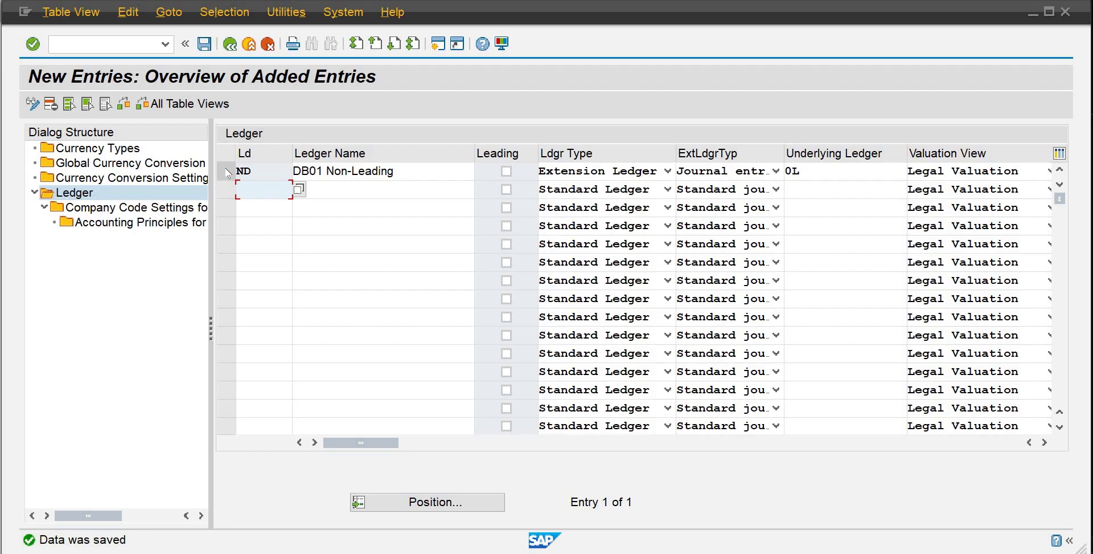
{"action": "double_click", "coordinate": [164, 209]}
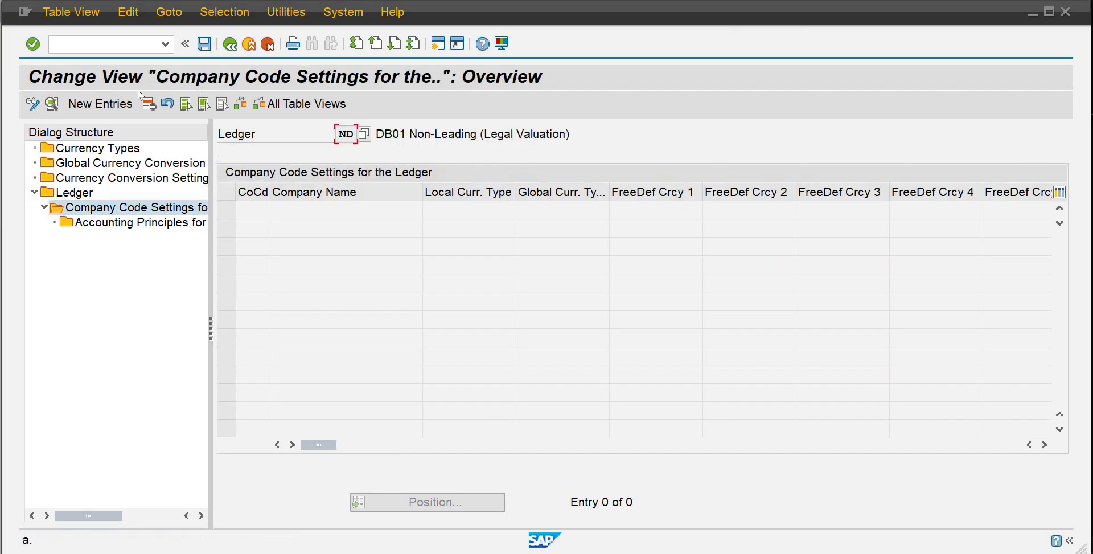
{"action": "left_click", "coordinate": [98, 105]}
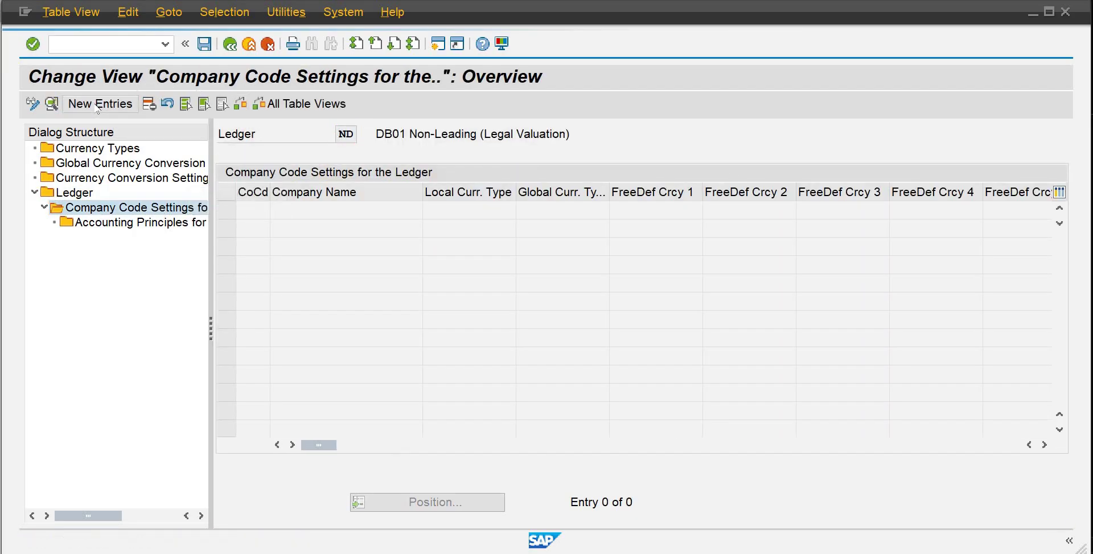
{"action": "type", "text": "db01"}
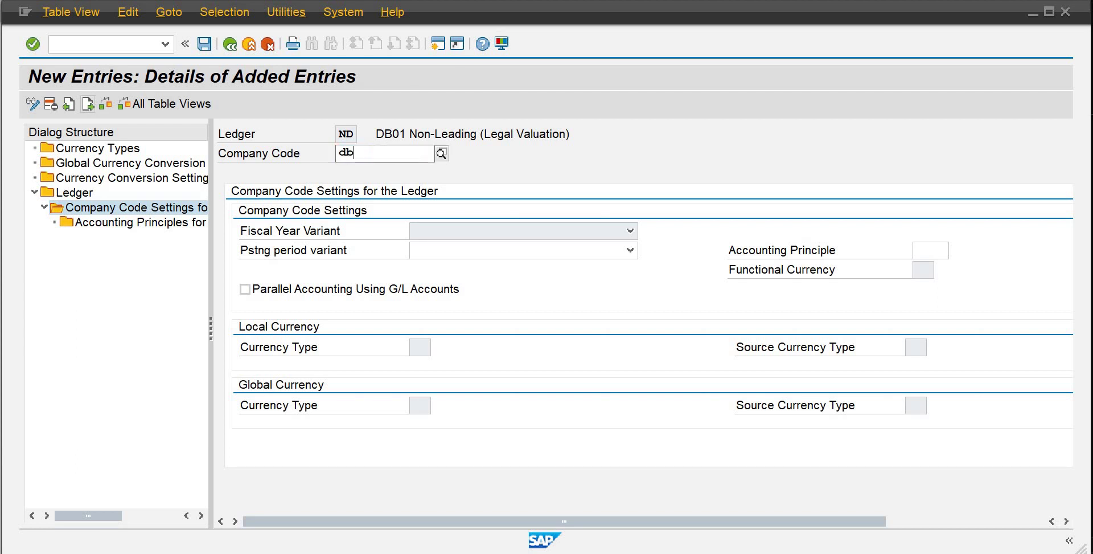
{"action": "key", "text": "Return"}
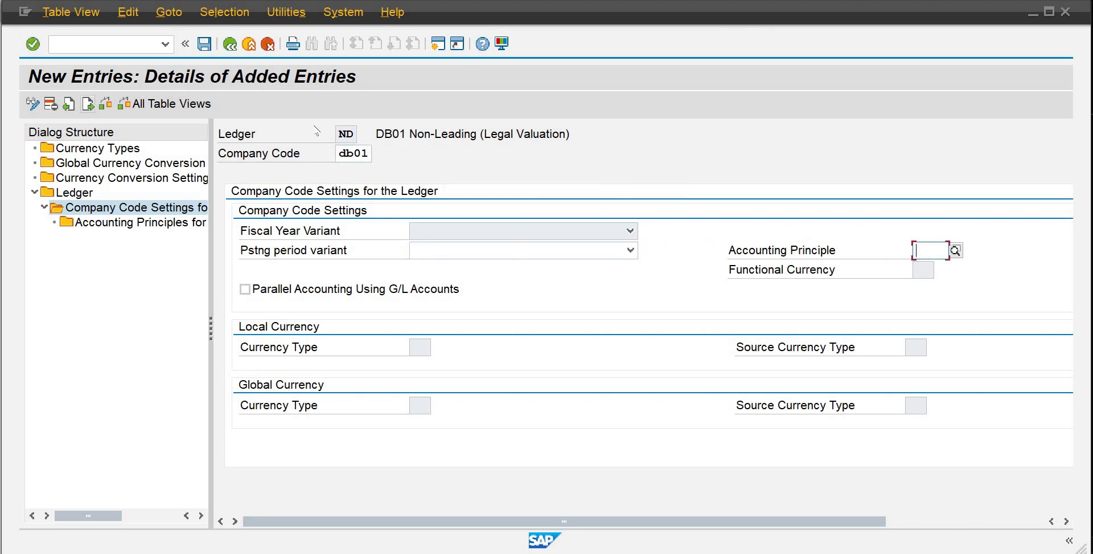
Apply posting period variant Db01 to the company code entry and save it, accepting the consistency check messages
{"action": "left_click", "coordinate": [628, 250]}
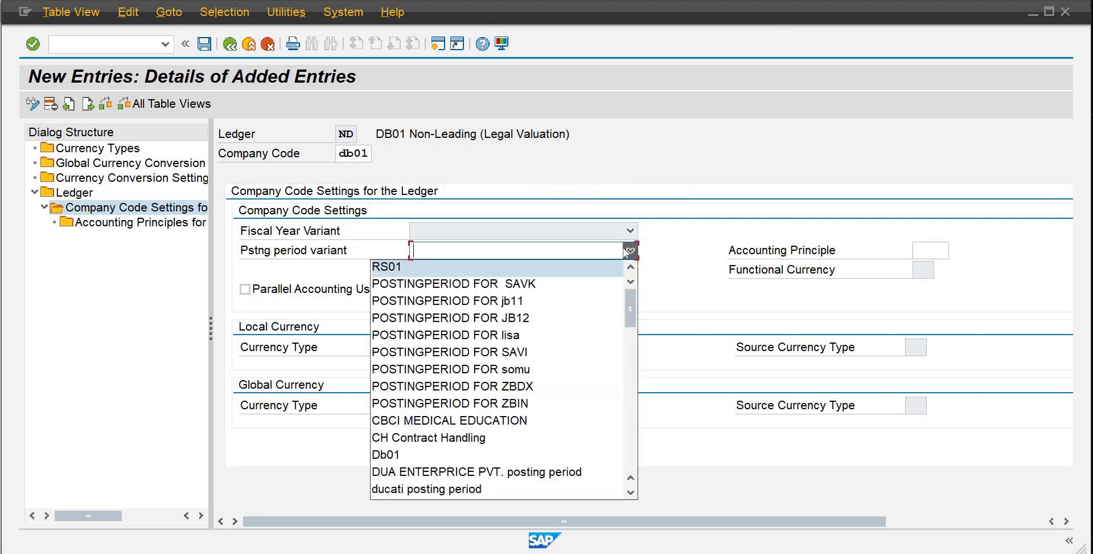
{"action": "key", "text": "d"}
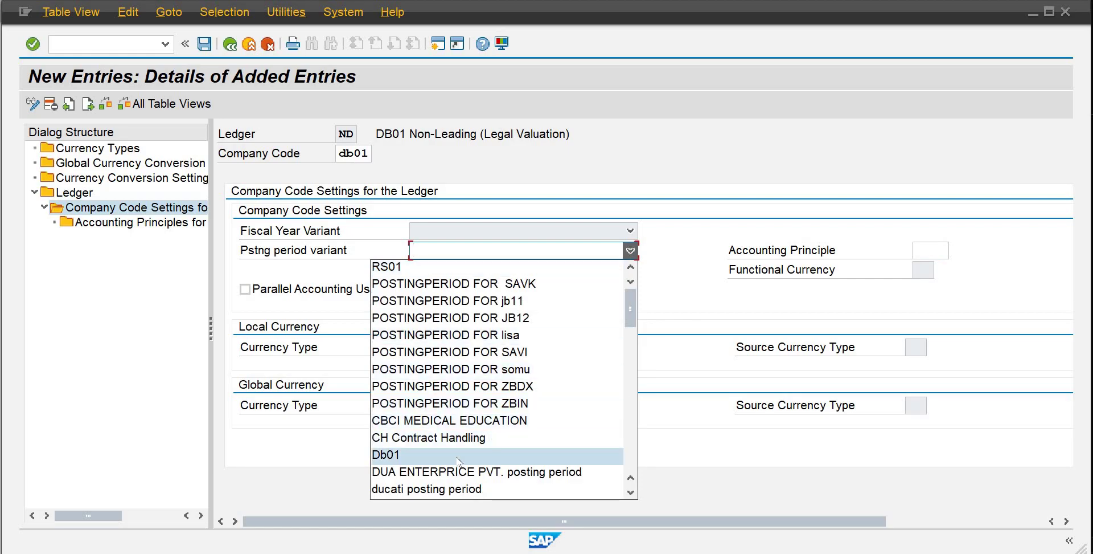
{"action": "left_click", "coordinate": [603, 455]}
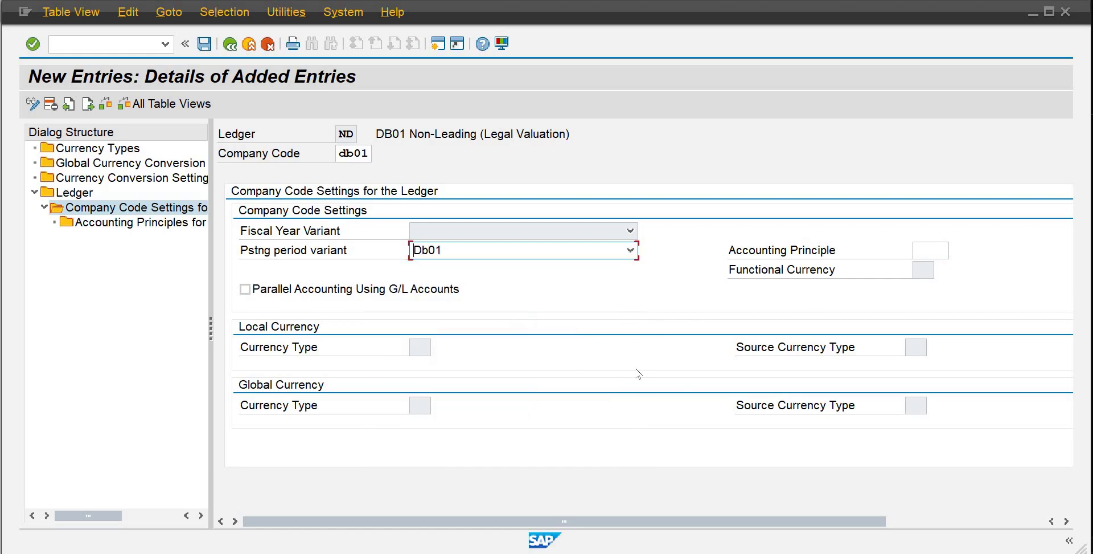
{"action": "left_click", "coordinate": [934, 250]}
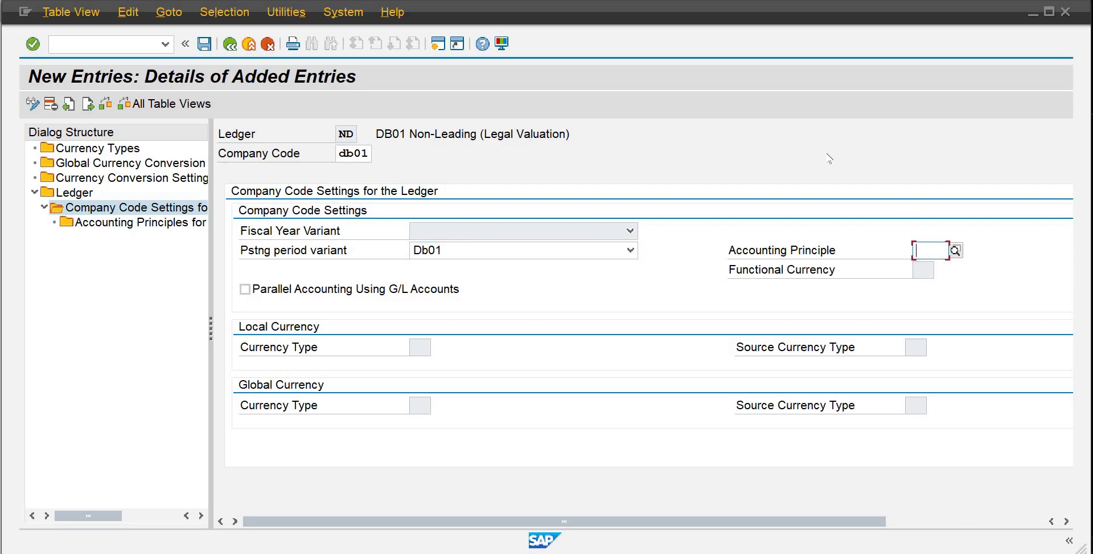
{"action": "key", "text": "Return"}
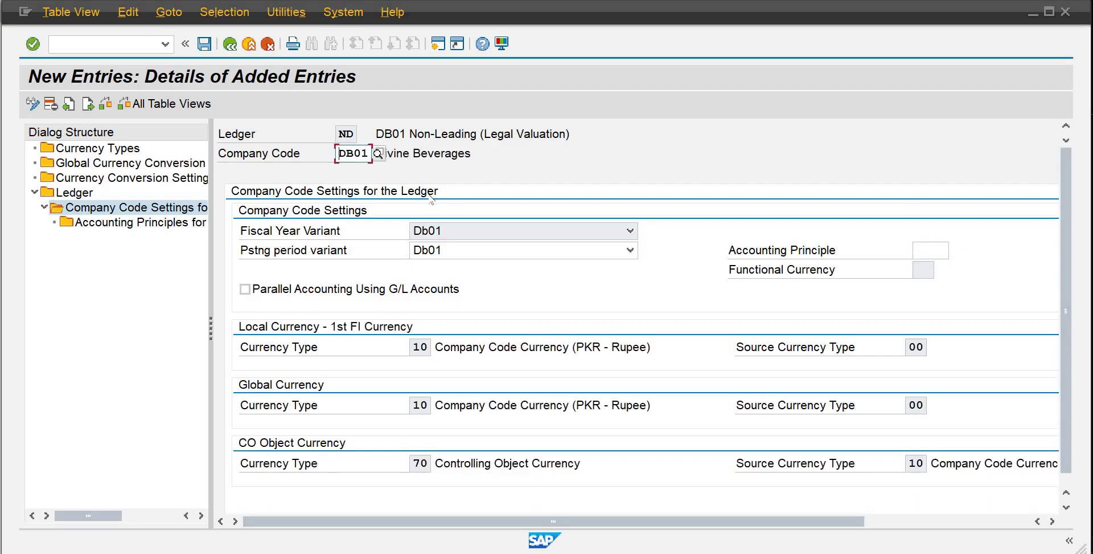
{"action": "left_click", "coordinate": [203, 43]}
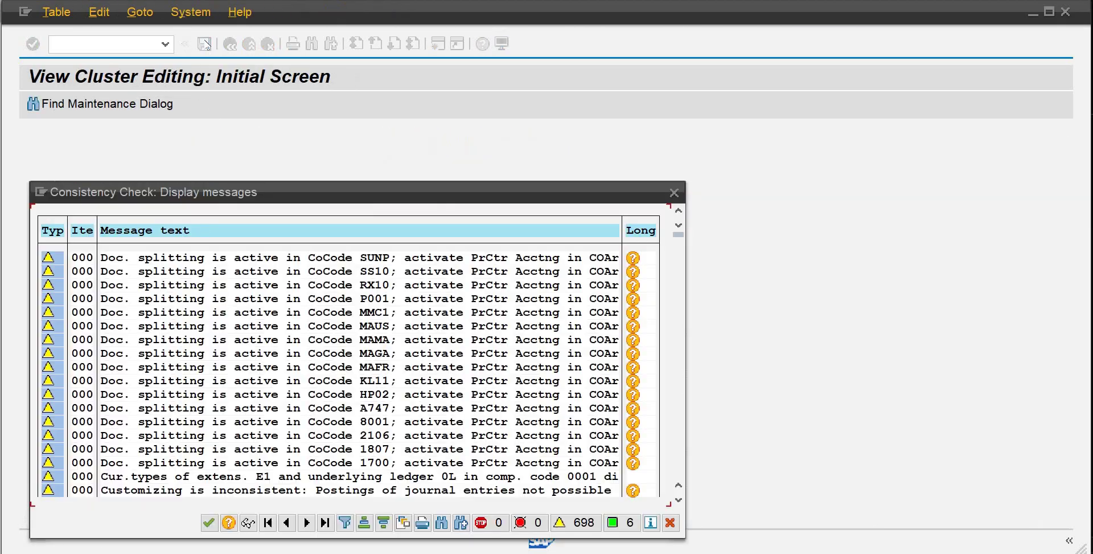
{"action": "left_click", "coordinate": [208, 523]}
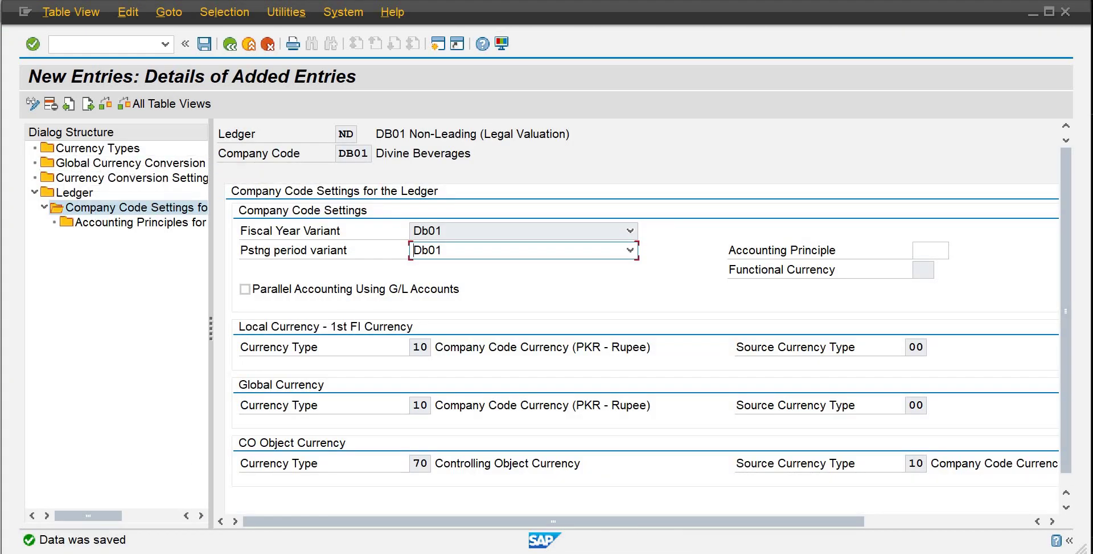
{"action": "left_click", "coordinate": [6, 16]}
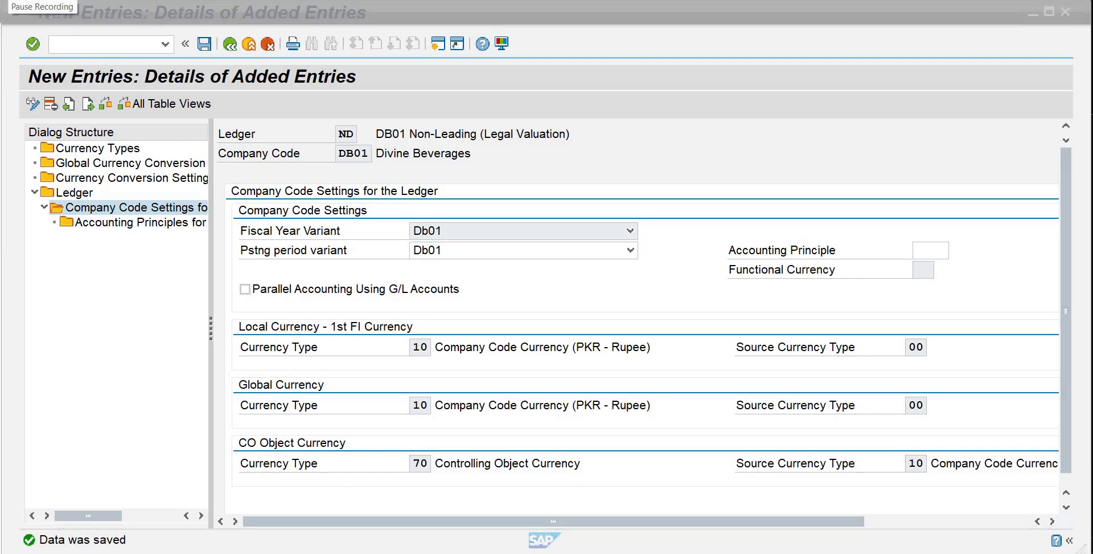
{"action": "left_click", "coordinate": [3, 17]}
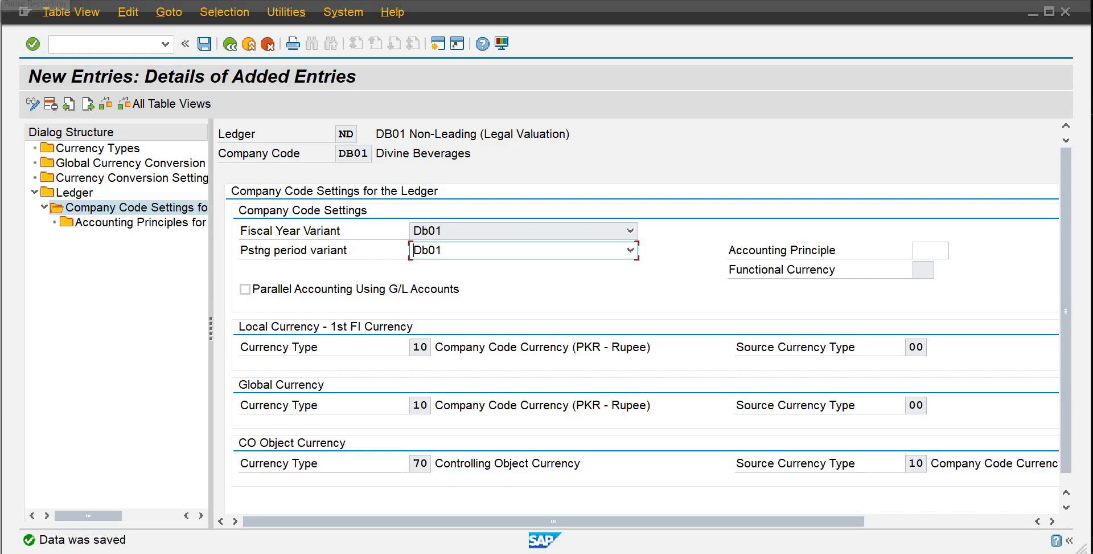
Review the accounting principles available for ledger ND and company code DB01, then leave the new entry without choosing one
{"action": "double_click", "coordinate": [129, 224]}
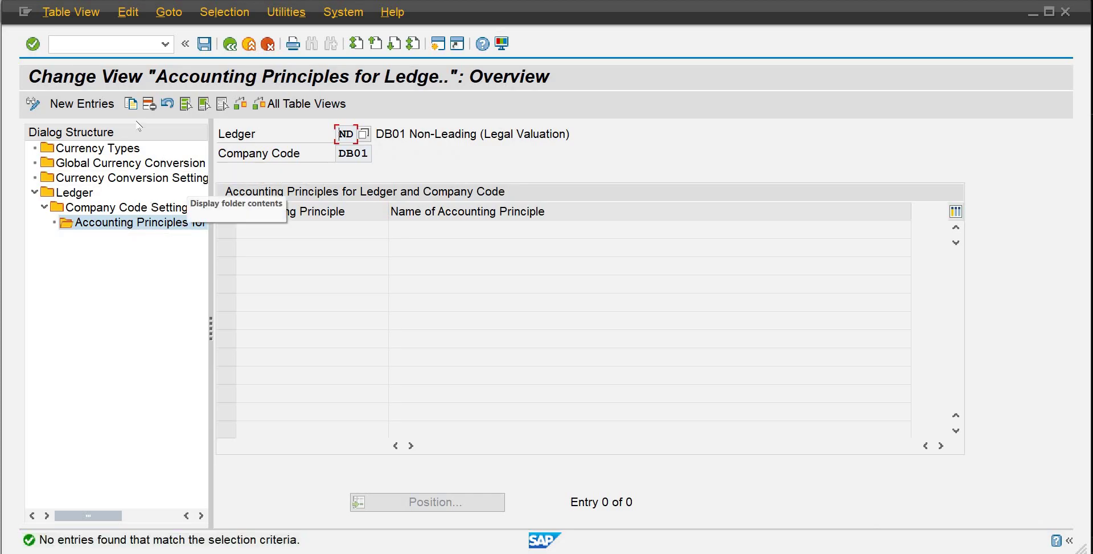
{"action": "left_click", "coordinate": [106, 106]}
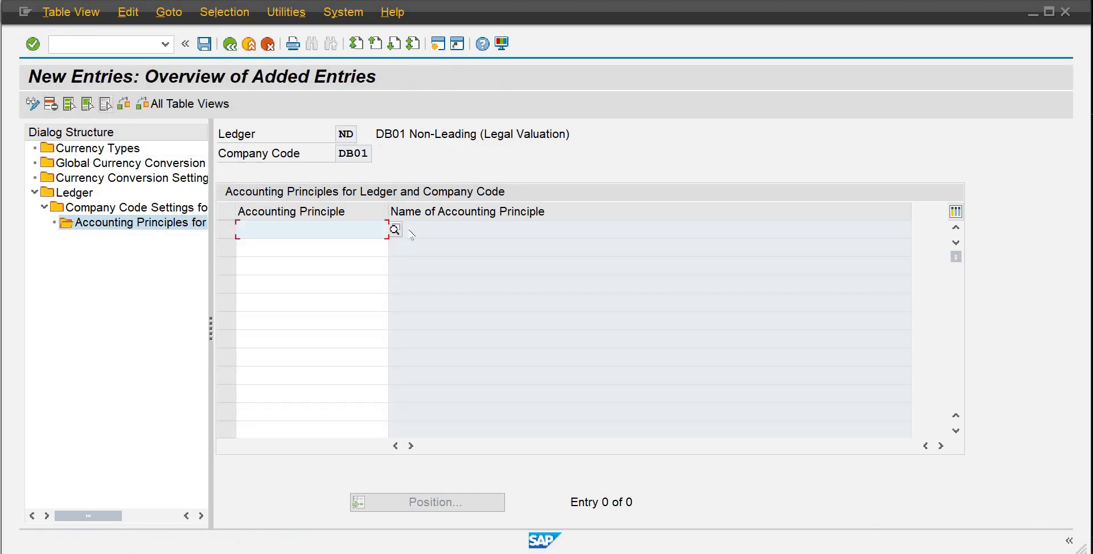
{"action": "left_click", "coordinate": [395, 229]}
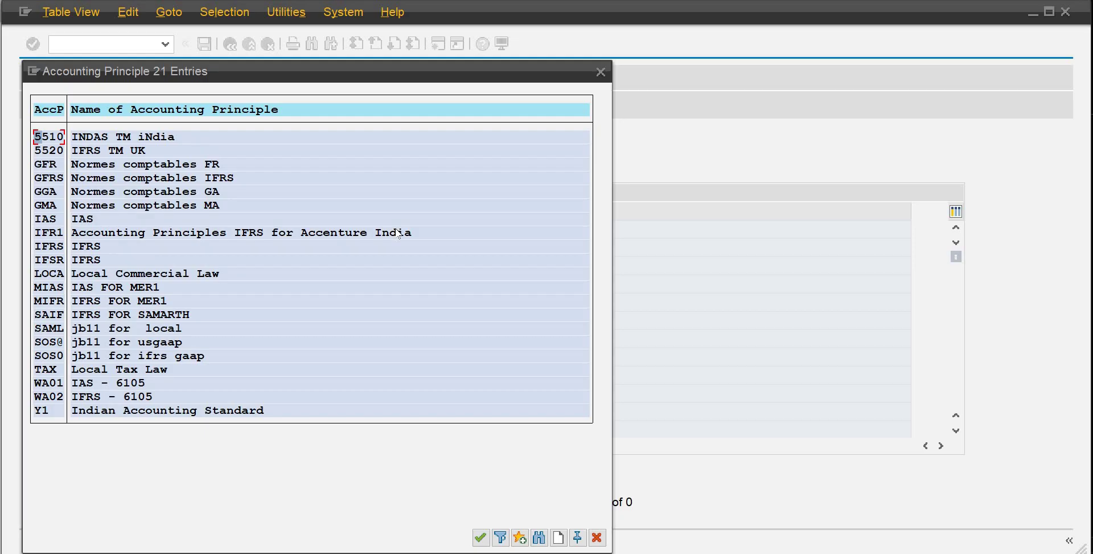
{"action": "left_click", "coordinate": [597, 539]}
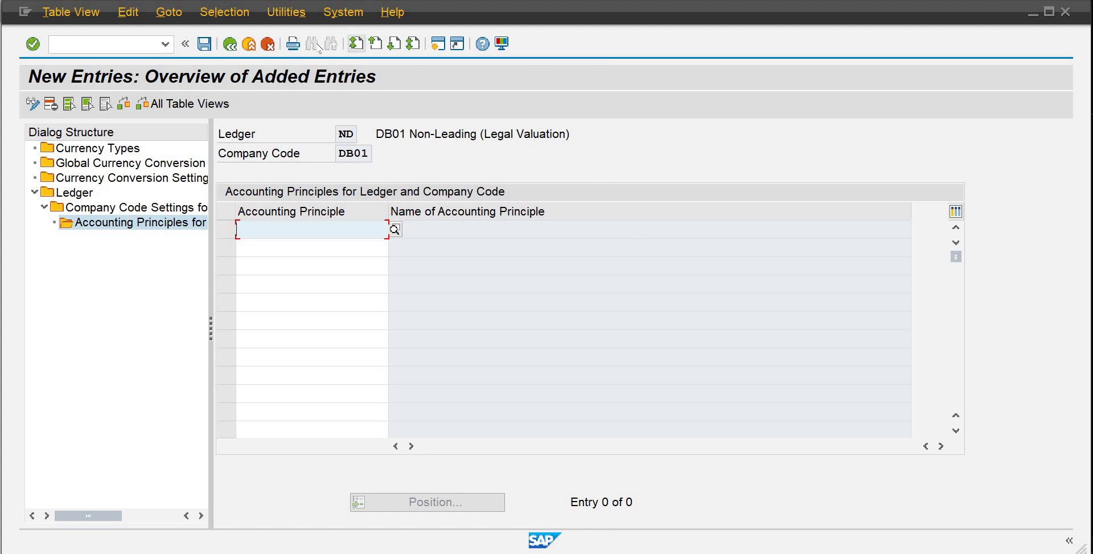
{"action": "left_click", "coordinate": [231, 44]}
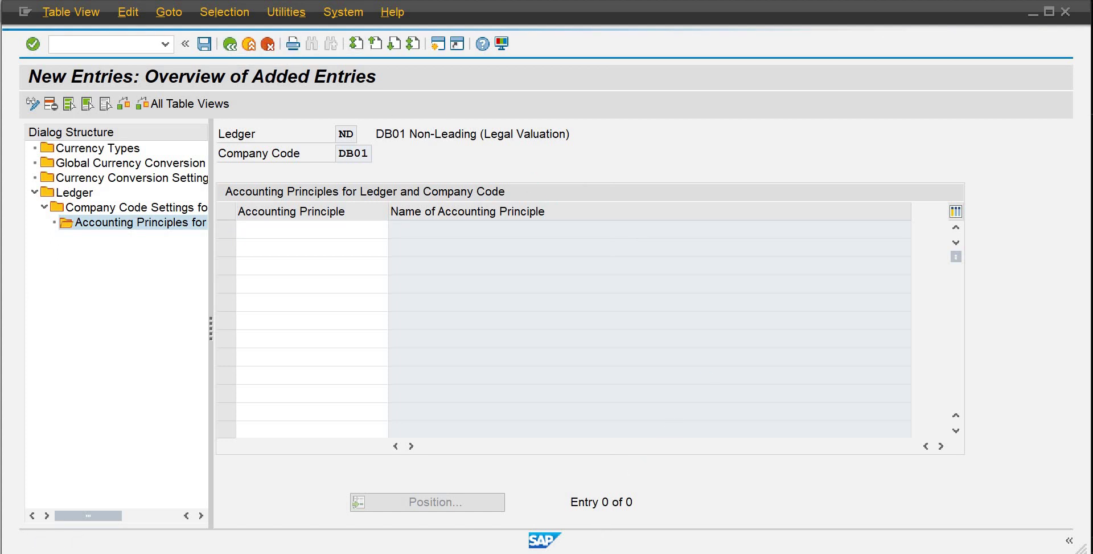
Switch to the G/L document entry for company code DB01 and set its ledger group to ND
{"action": "mouse_move", "coordinate": [584, 551]}
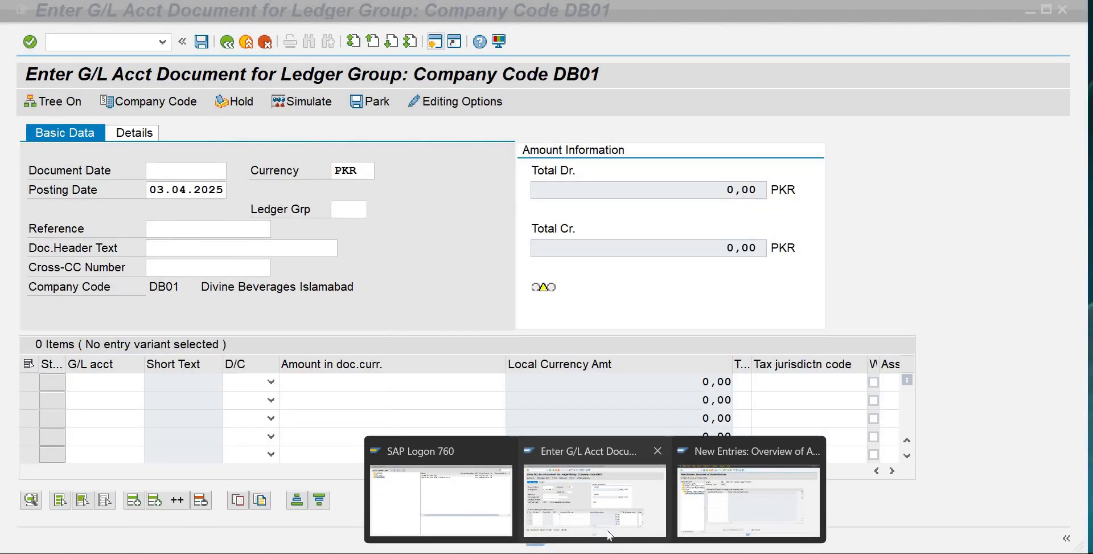
{"action": "left_click", "coordinate": [592, 492]}
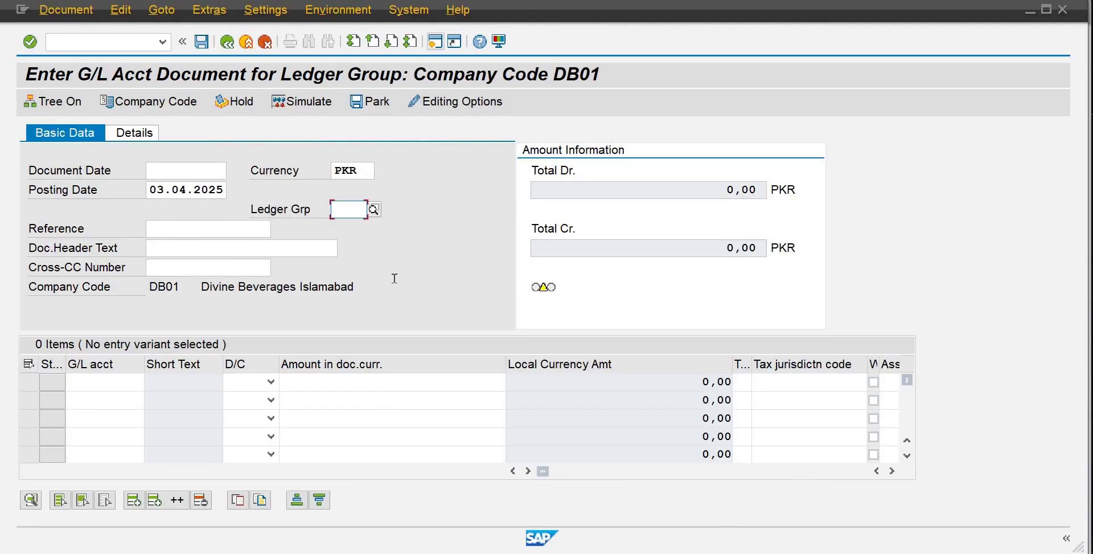
{"action": "left_click", "coordinate": [374, 210]}
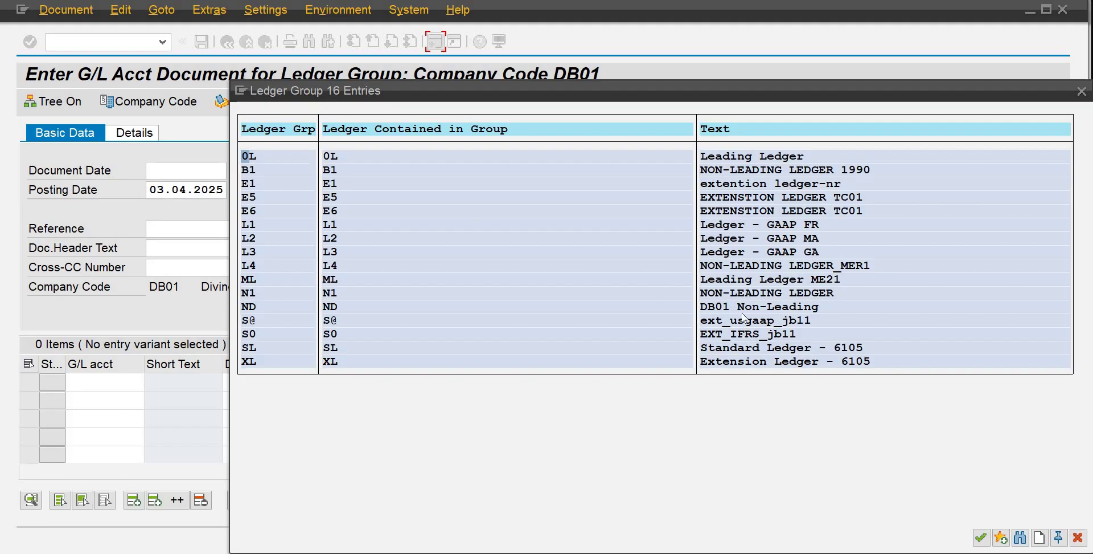
{"action": "double_click", "coordinate": [335, 308]}
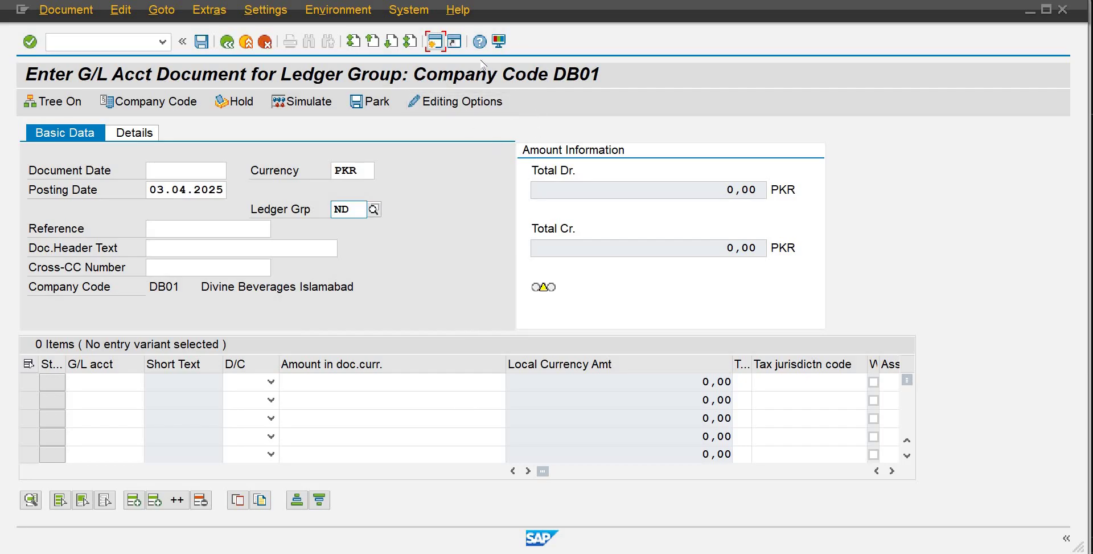
Open a new session and start transaction fs00 for editing G/L accounts centrally
{"action": "left_click", "coordinate": [435, 41]}
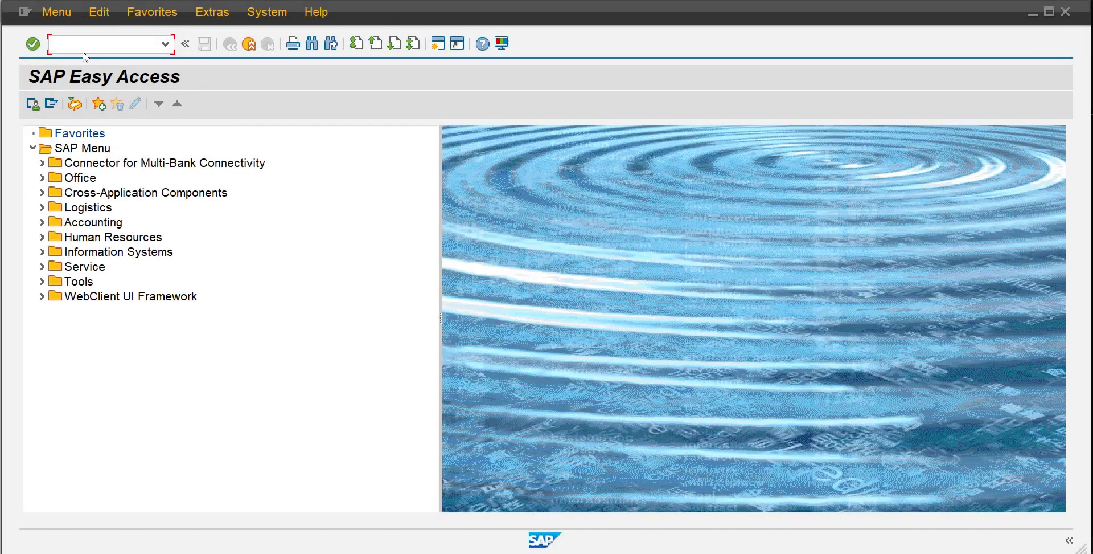
{"action": "type", "text": "s0"}
{"action": "key", "text": "BackSpace"}
{"action": "key", "text": "BackSpace"}
{"action": "type", "text": "fs00"}
{"action": "key", "text": "Return"}
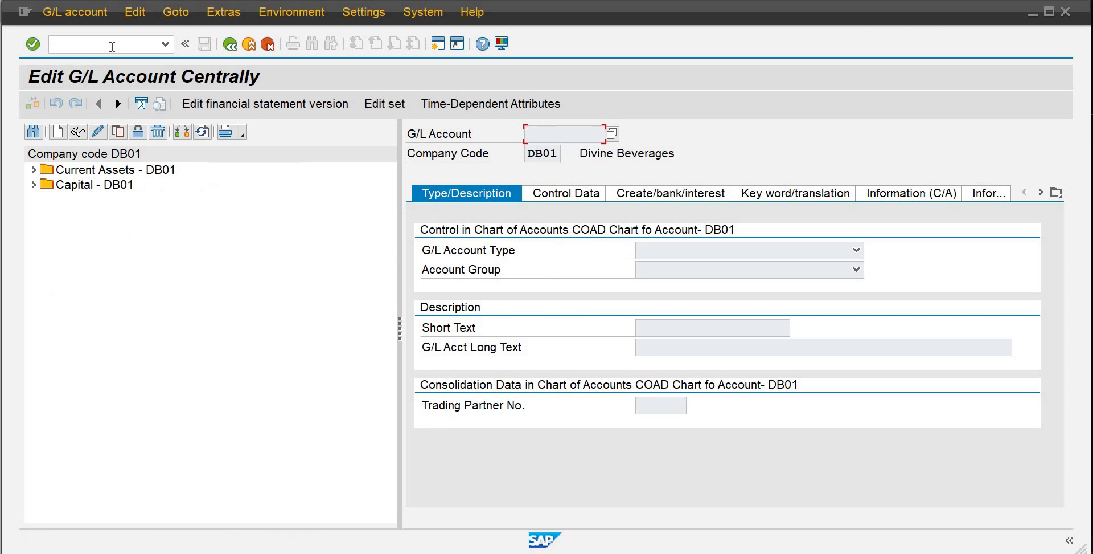
Copy the Bank account 100 under Current Assets - DB01 to a new G/L account 105 in company code DB01
{"action": "left_click", "coordinate": [113, 47]}
{"action": "left_click", "coordinate": [33, 169]}
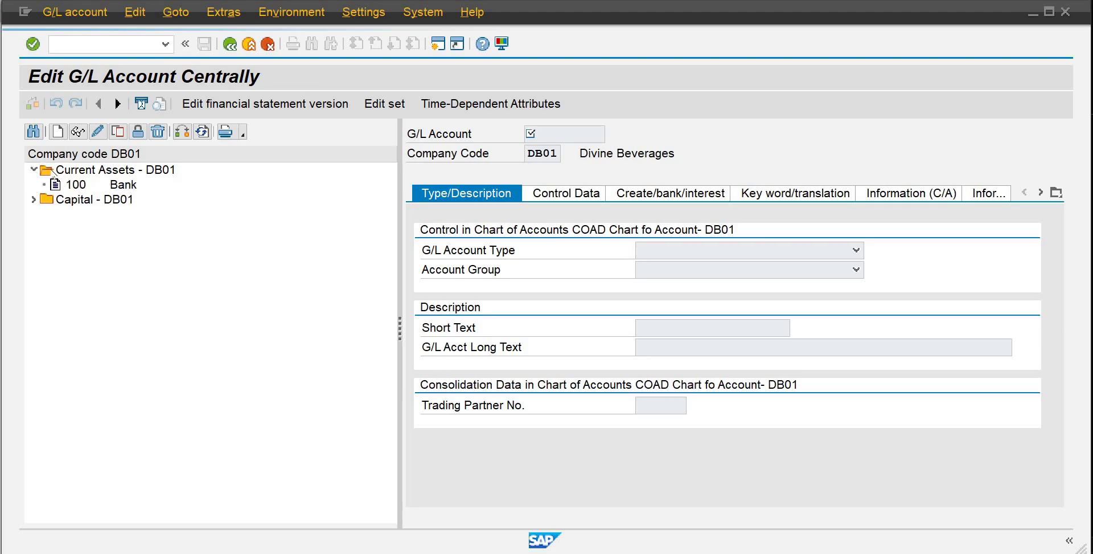
{"action": "left_click", "coordinate": [116, 188]}
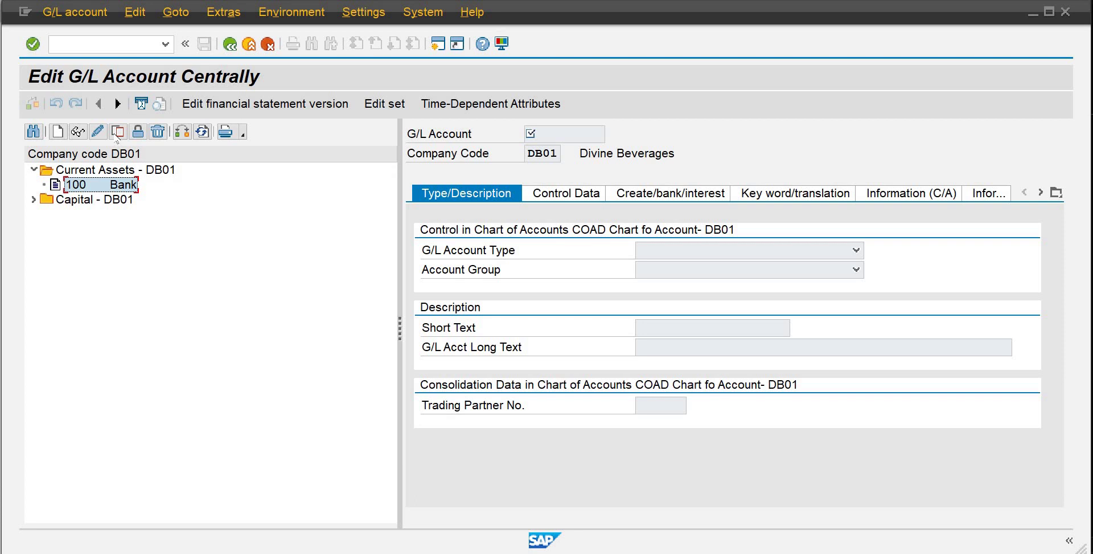
{"action": "left_click", "coordinate": [117, 133]}
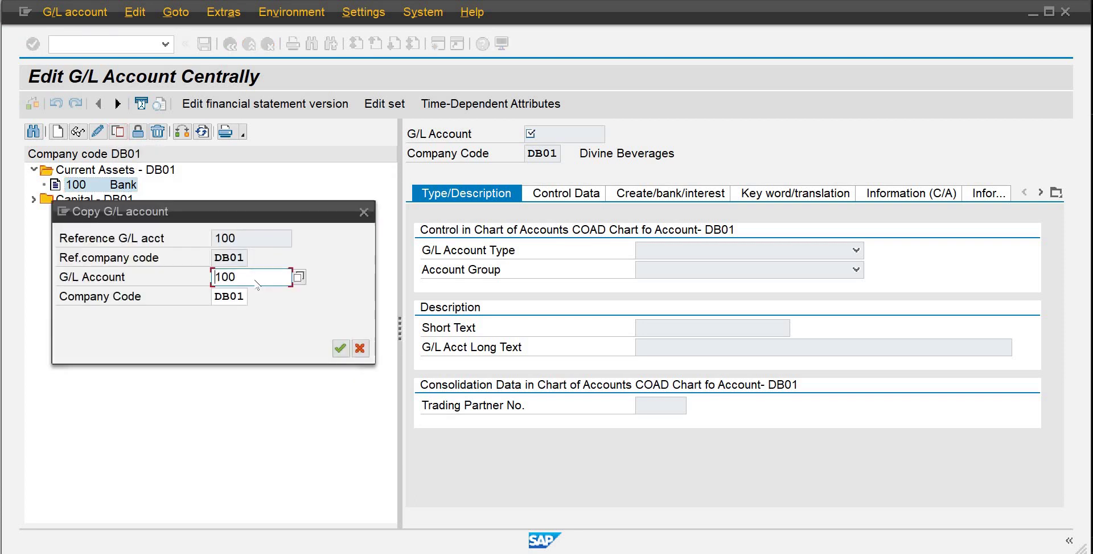
{"action": "key", "text": "BackSpace"}
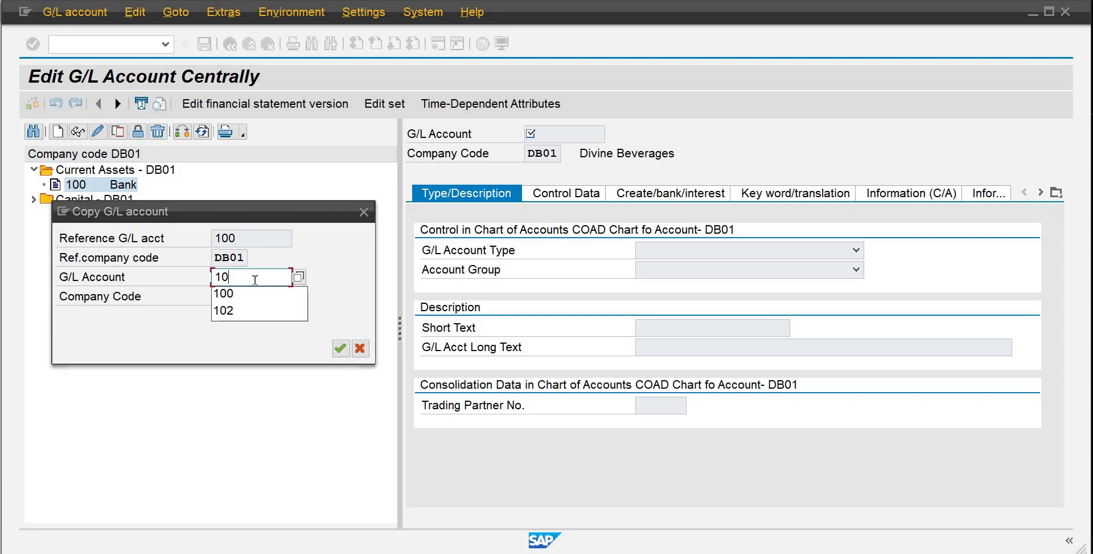
{"action": "type", "text": "5"}
{"action": "key", "text": "Return"}
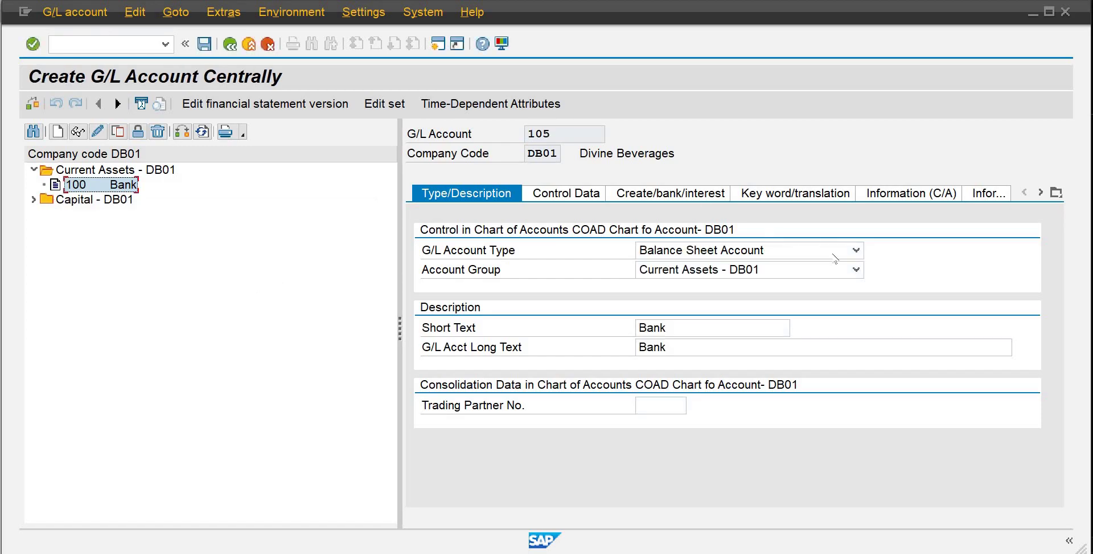
Replace the short text of G/L account 105 with Prepaid Rent
{"action": "left_click", "coordinate": [670, 328]}
{"action": "key", "text": "BackSpace"}
{"action": "key", "text": "BackSpace"}
{"action": "key", "text": "BackSpace"}
{"action": "key", "text": "BackSpace"}
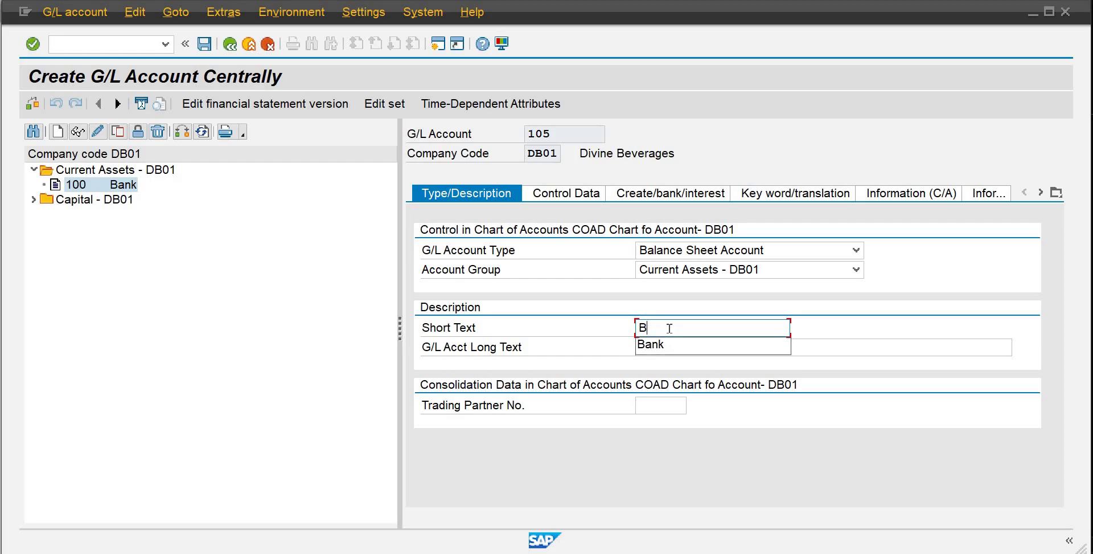
{"action": "type", "text": "pre"}
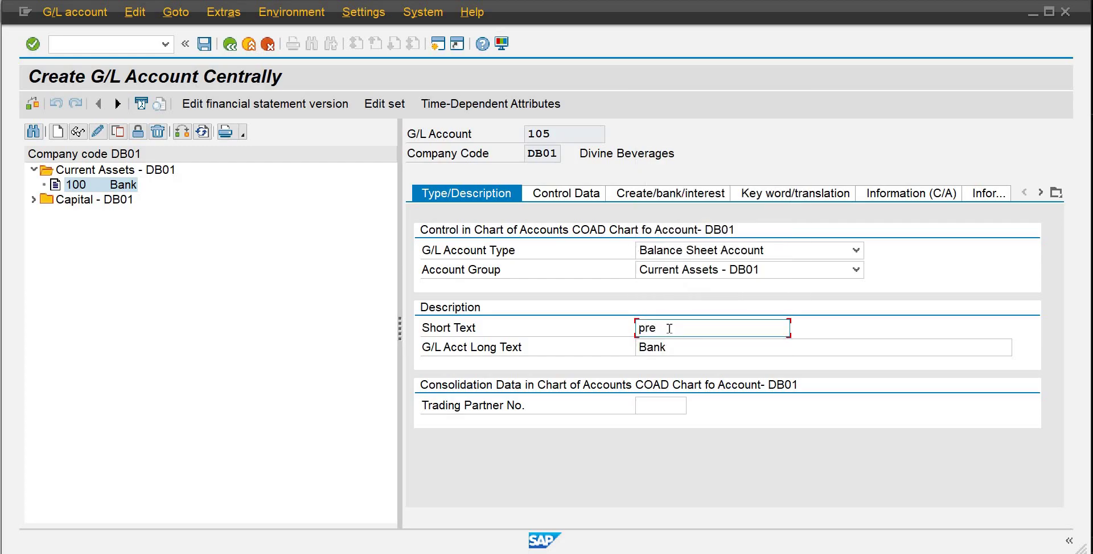
{"action": "key", "text": "BackSpace"}
{"action": "key", "text": "BackSpace"}
{"action": "key", "text": "BackSpace"}
{"action": "type", "text": "pre"}
{"action": "key", "text": "BackSpace"}
{"action": "key", "text": "BackSpace"}
{"action": "key", "text": "BackSpace"}
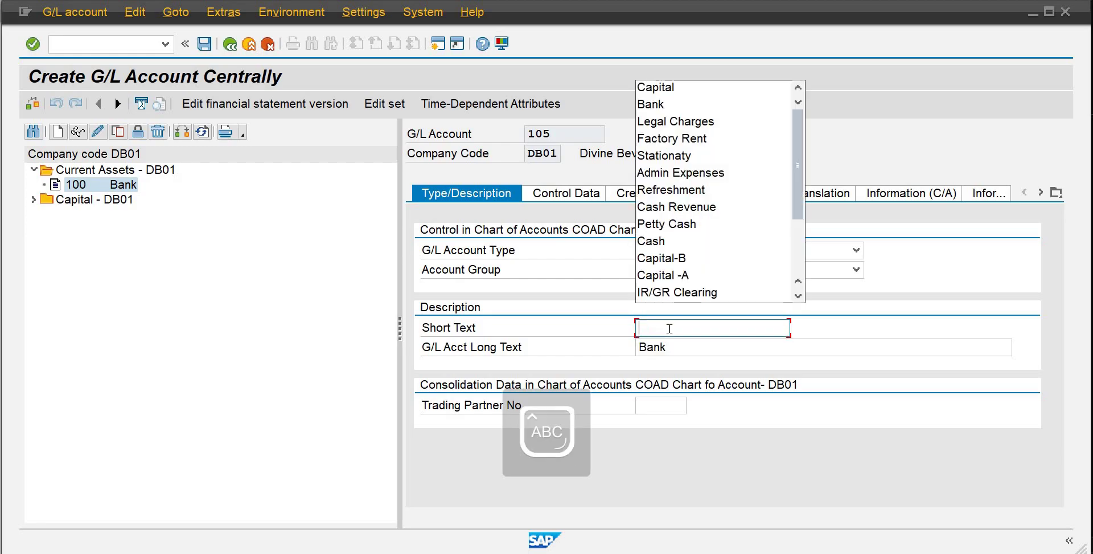
{"action": "type", "text": "Pre"}
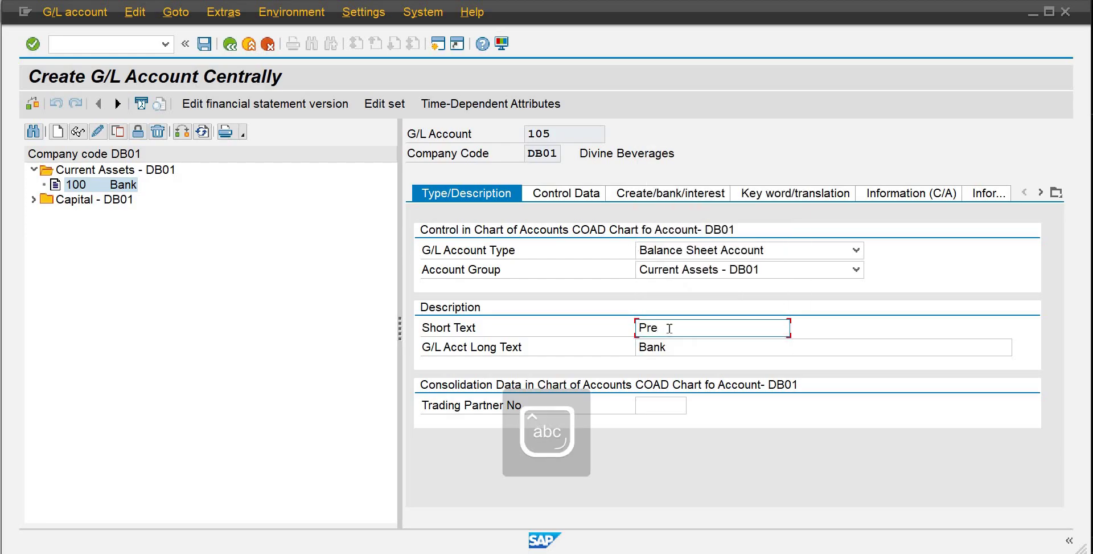
{"action": "type", "text": "a"}
{"action": "key", "text": "BackSpace"}
{"action": "type", "text": "p"}
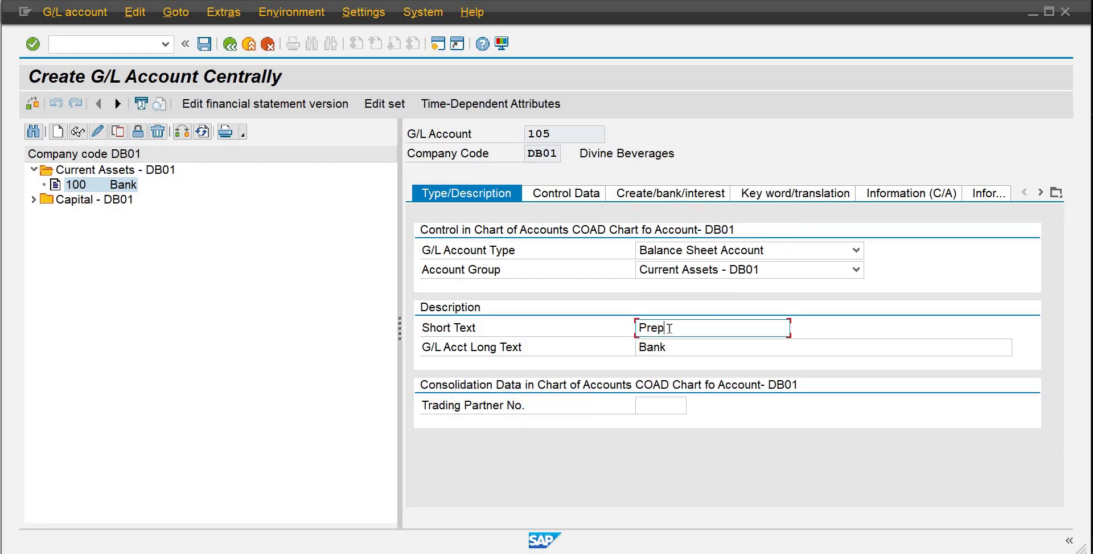
{"action": "type", "text": "aid Rent"}
Replace the long text of G/L account 105 with Prepaid Rent
{"action": "key", "text": "Tab"}
{"action": "key", "text": "Delete"}
{"action": "key", "text": "Delete"}
{"action": "key", "text": "Delete"}
{"action": "key", "text": "Delete"}
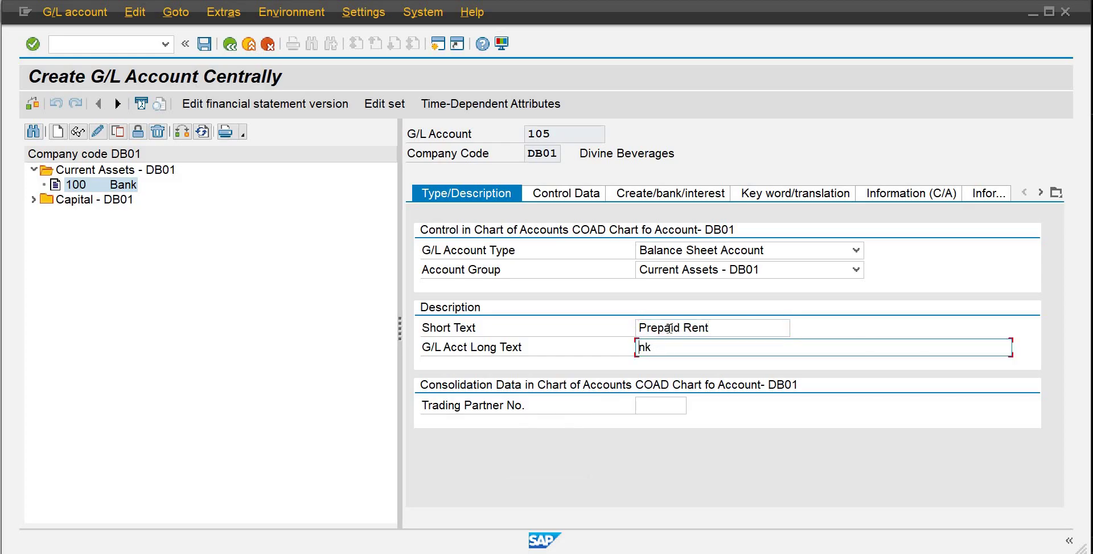
{"action": "type", "text": "pre"}
{"action": "key", "text": "BackSpace"}
{"action": "key", "text": "BackSpace"}
{"action": "key", "text": "BackSpace"}
{"action": "type", "text": "Prepaid Rent"}
Check the control data and the document creation settings of G/L account 105, and save the account
{"action": "left_click", "coordinate": [579, 197]}
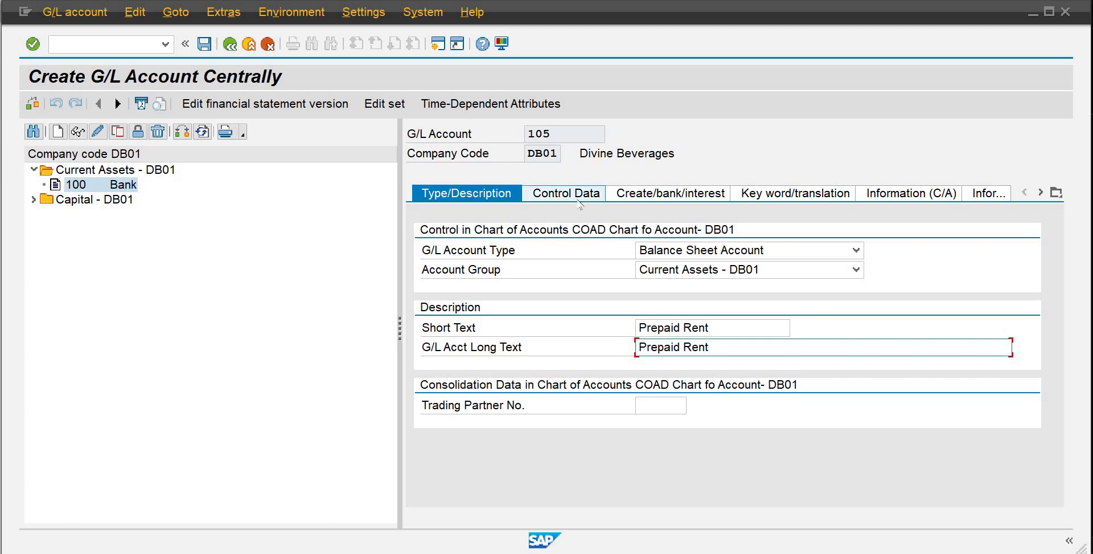
{"action": "left_click", "coordinate": [671, 195]}
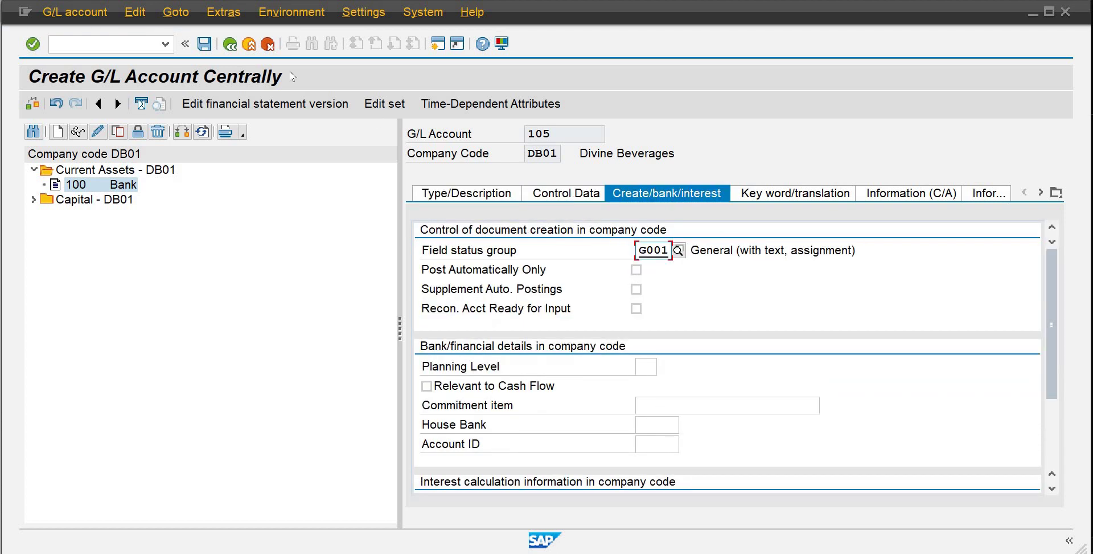
{"action": "left_click", "coordinate": [209, 49]}
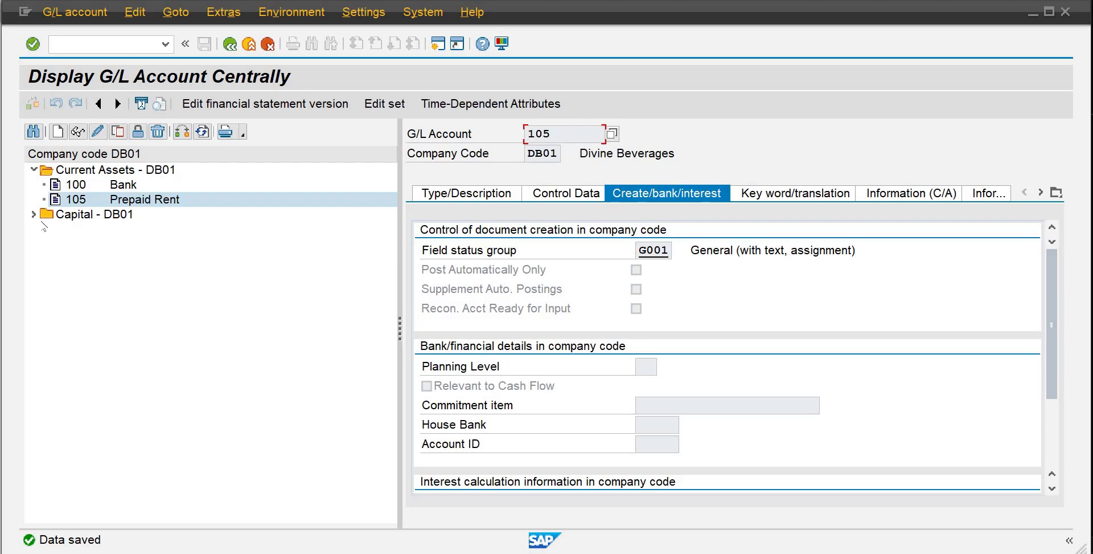
Start a new, blank G/L account 515 in company code DB01
{"action": "left_click", "coordinate": [124, 198]}
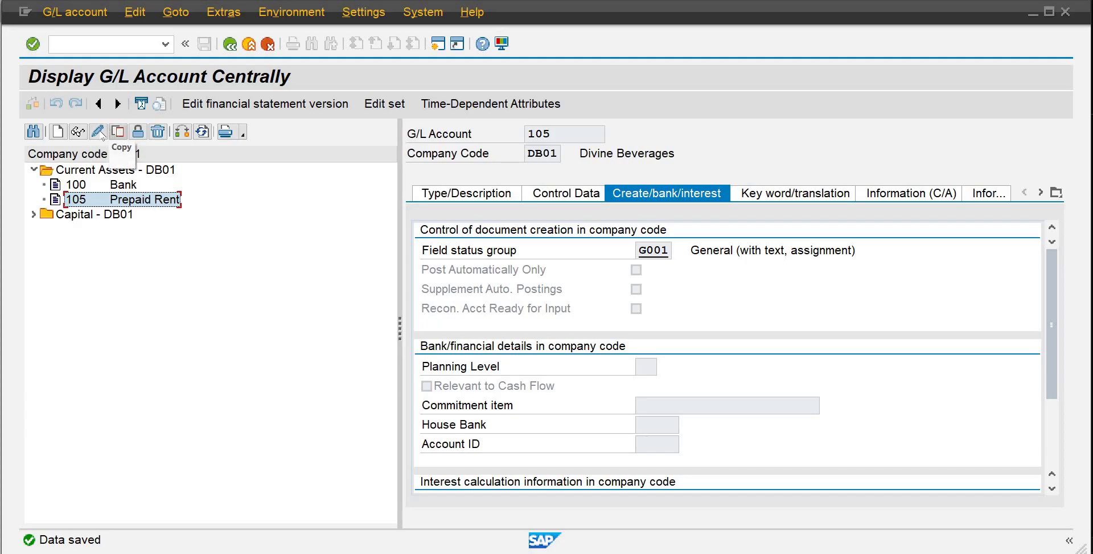
{"action": "left_click", "coordinate": [58, 132]}
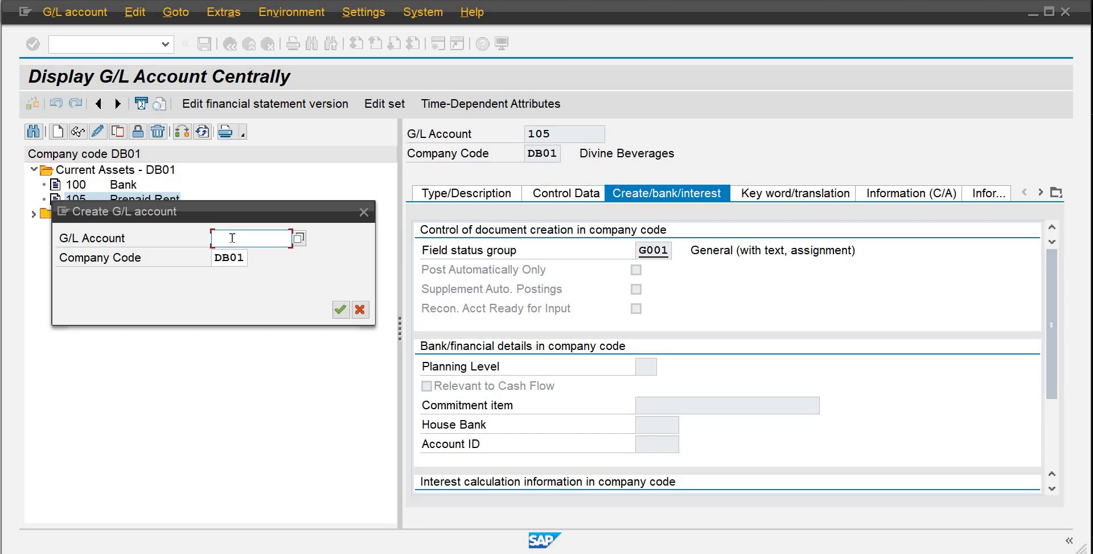
{"action": "type", "text": "5"}
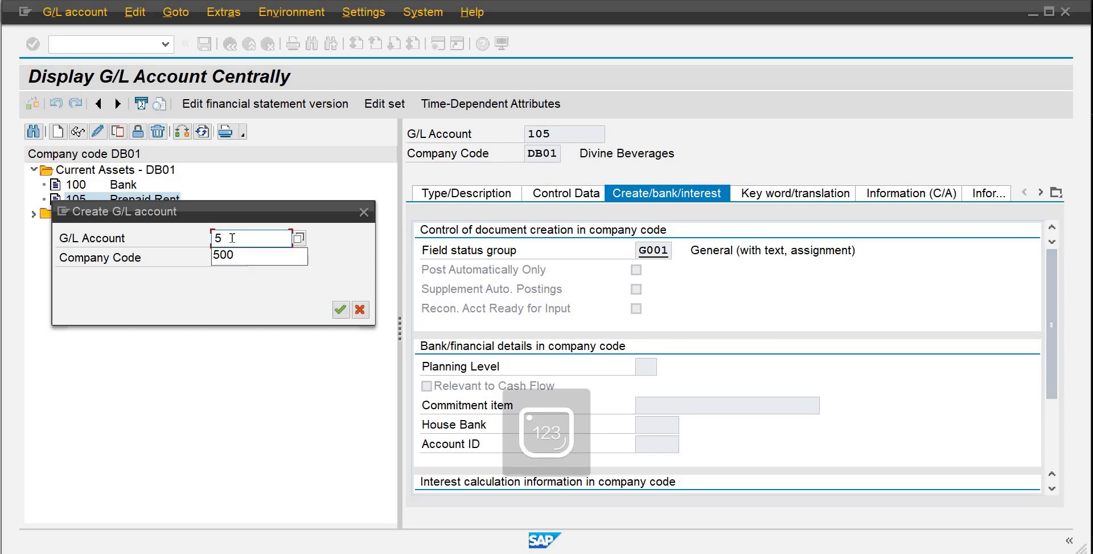
{"action": "type", "text": "15"}
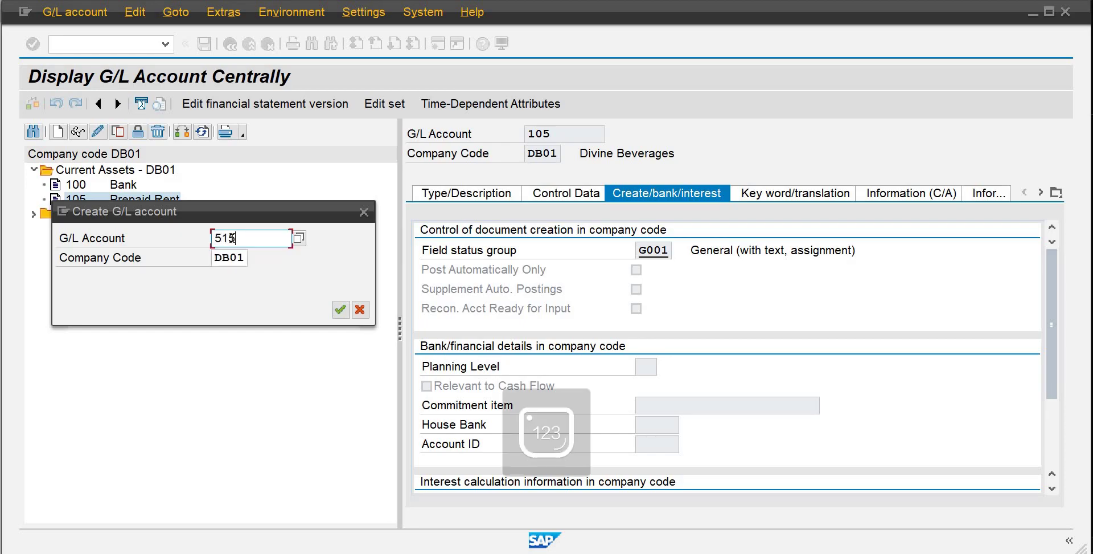
{"action": "left_click", "coordinate": [338, 310]}
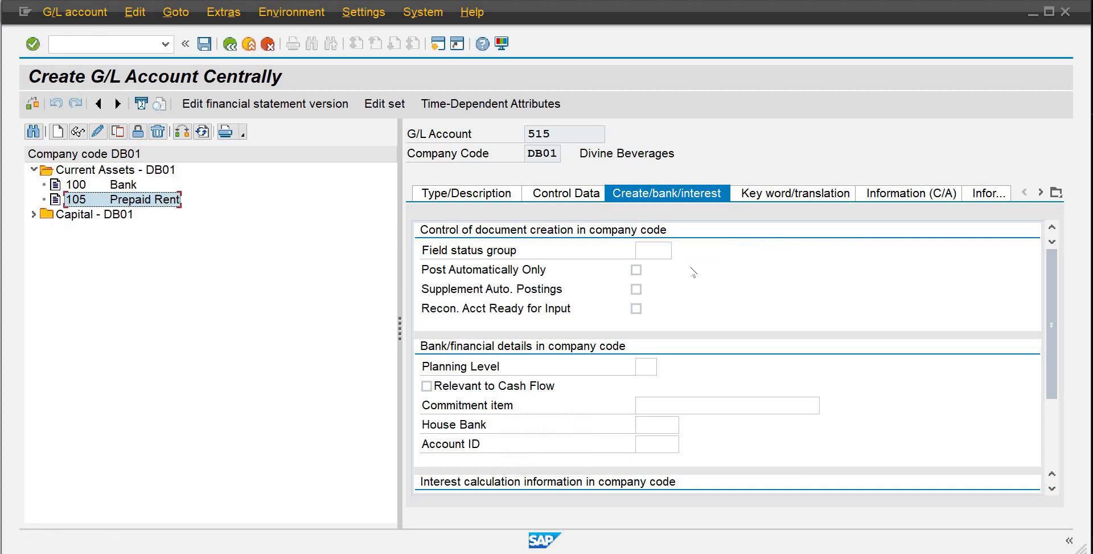
Set account 515's G/L account type to Primary Costs or Revenue and its account group to Direct Expense- DB01
{"action": "left_click", "coordinate": [507, 193]}
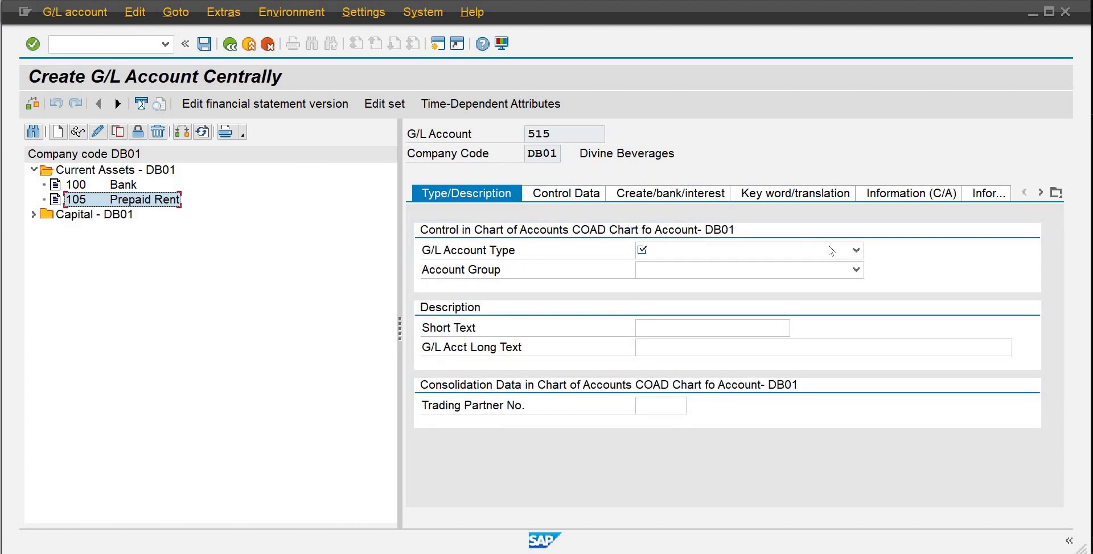
{"action": "left_click", "coordinate": [856, 250]}
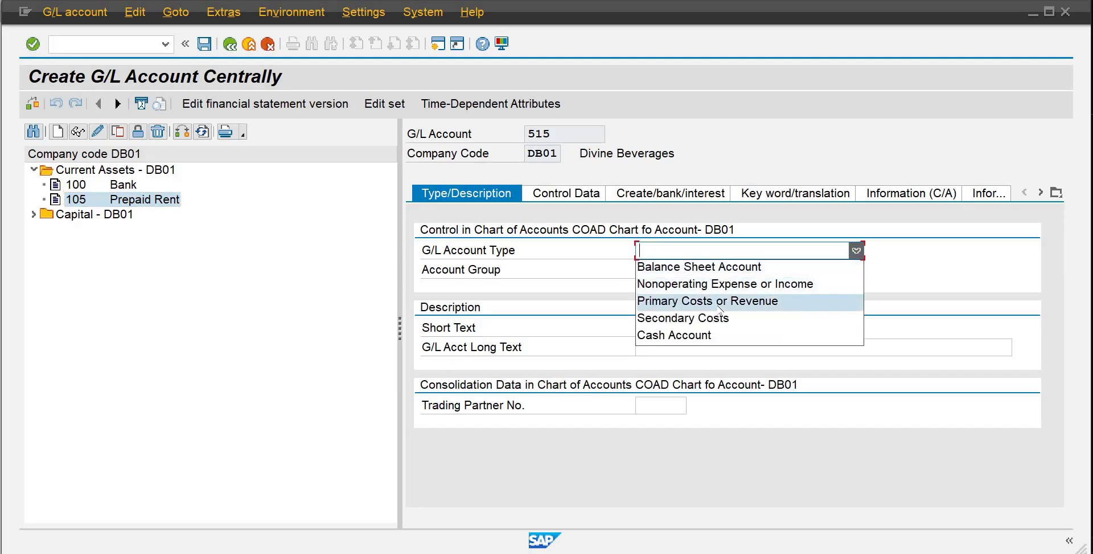
{"action": "left_click", "coordinate": [719, 307]}
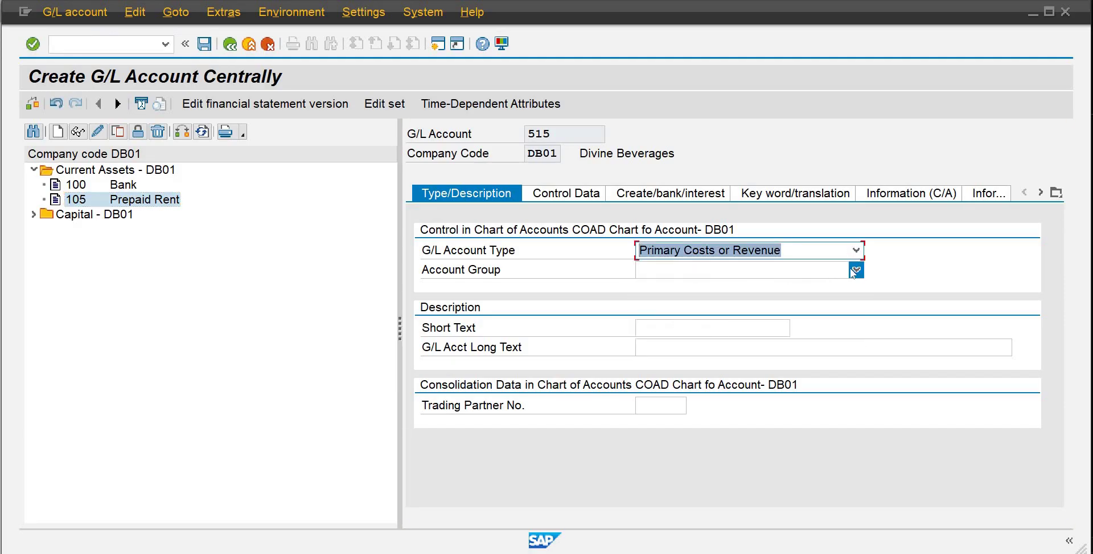
{"action": "left_click", "coordinate": [837, 275]}
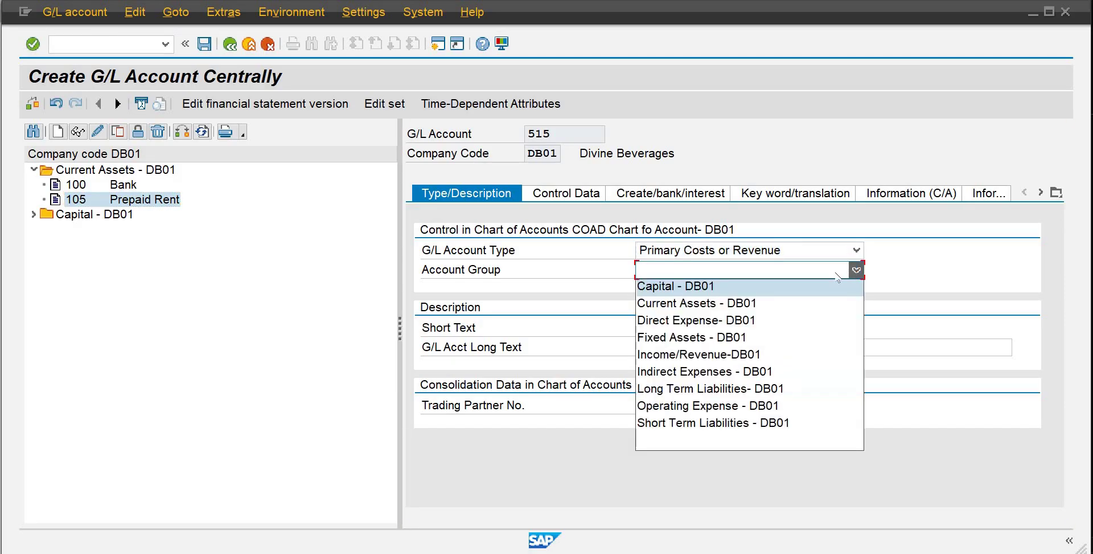
{"action": "left_click", "coordinate": [737, 322]}
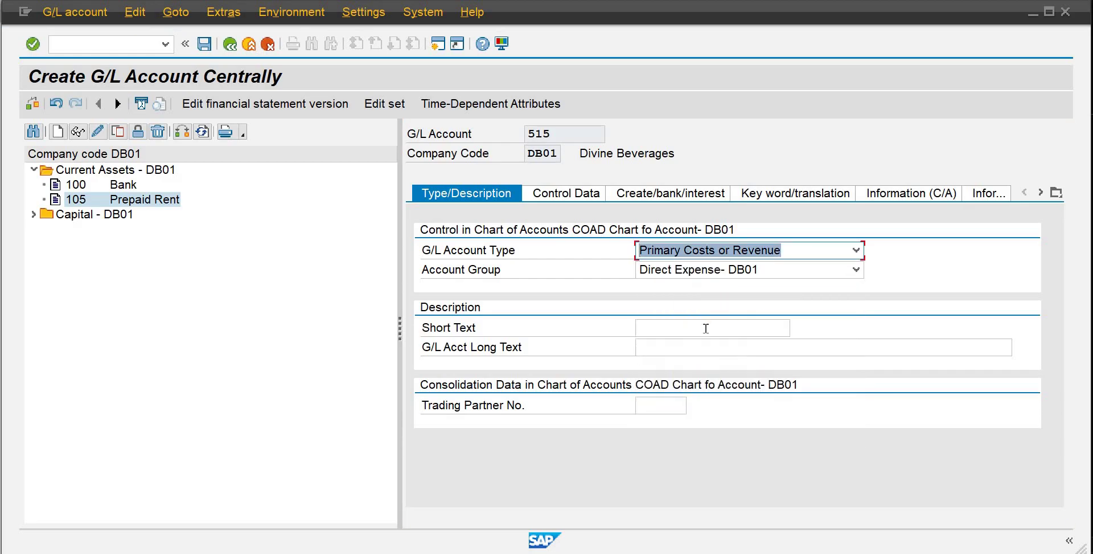
Enter Rent-Factory as both the short text and the long text of G/L account 515
{"action": "left_click", "coordinate": [706, 329]}
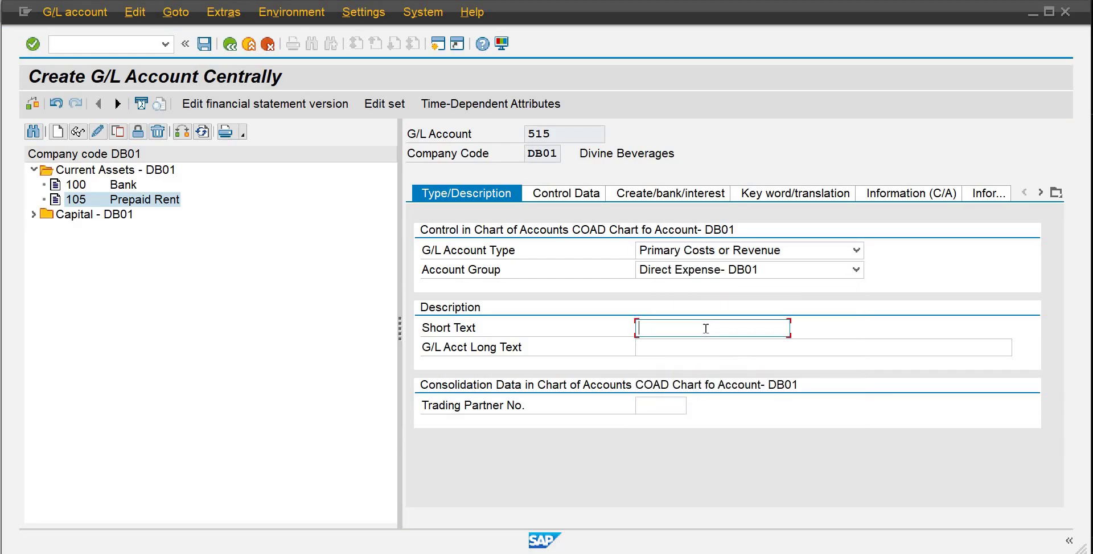
{"action": "type", "text": "Rent*"}
{"action": "key", "text": "BackSpace"}
{"action": "type", "text": "-Factory"}
{"action": "left_click_drag", "start_coordinate": [719, 331], "coordinate": [627, 338]}
{"action": "key", "text": "ctrl+c"}
{"action": "left_click", "coordinate": [650, 341]}
{"action": "key", "text": "ctrl+v"}
In account 515's control data, enable Balances in Local Crcy Only and set the sort key to 008 (Cost center)
{"action": "left_click", "coordinate": [593, 195]}
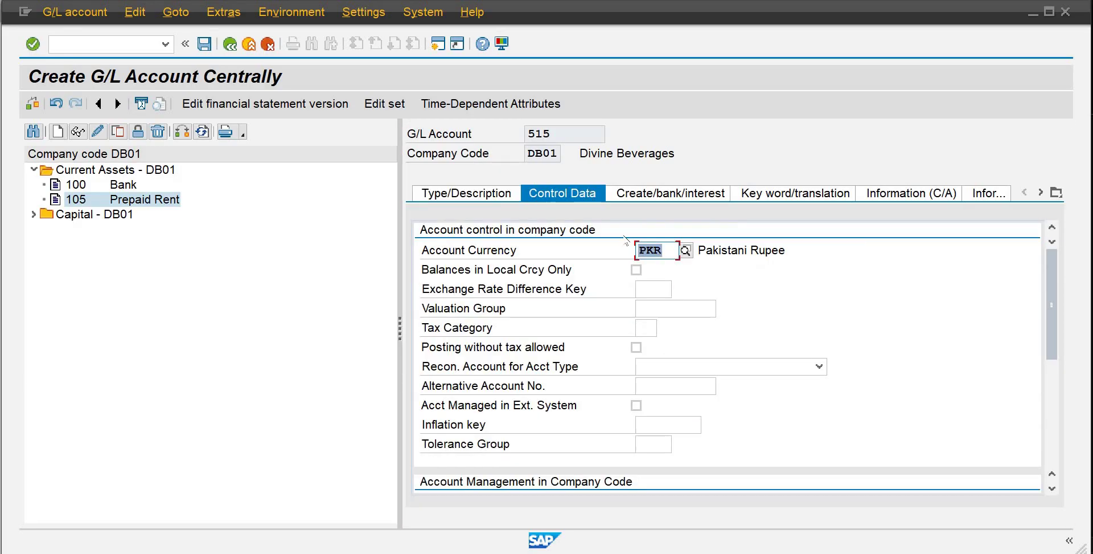
{"action": "left_click", "coordinate": [637, 270]}
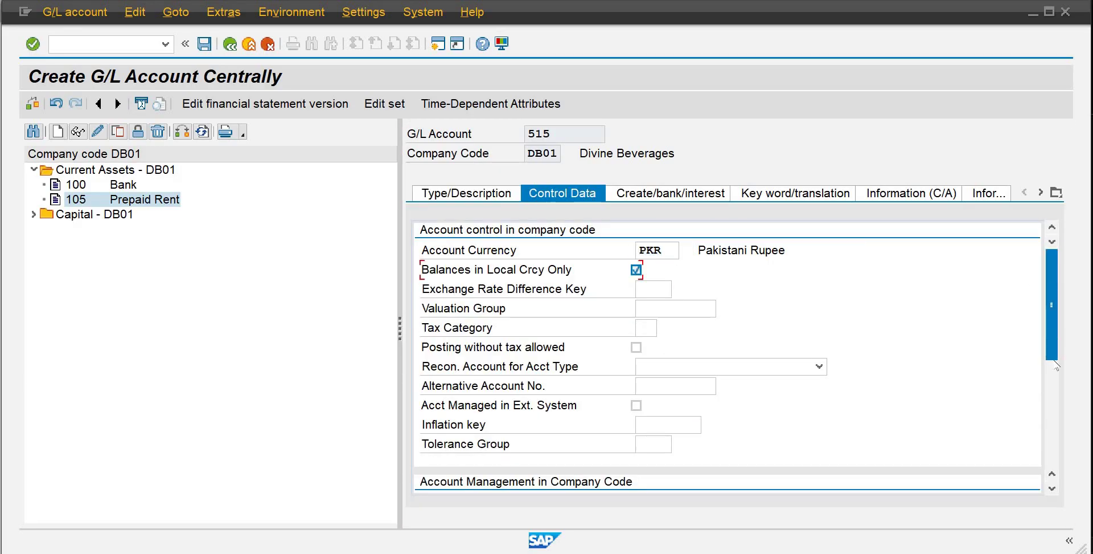
{"action": "scroll", "coordinate": [1050, 288], "scroll_direction": "down", "scroll_amount": 3}
{"action": "left_click", "coordinate": [650, 392]}
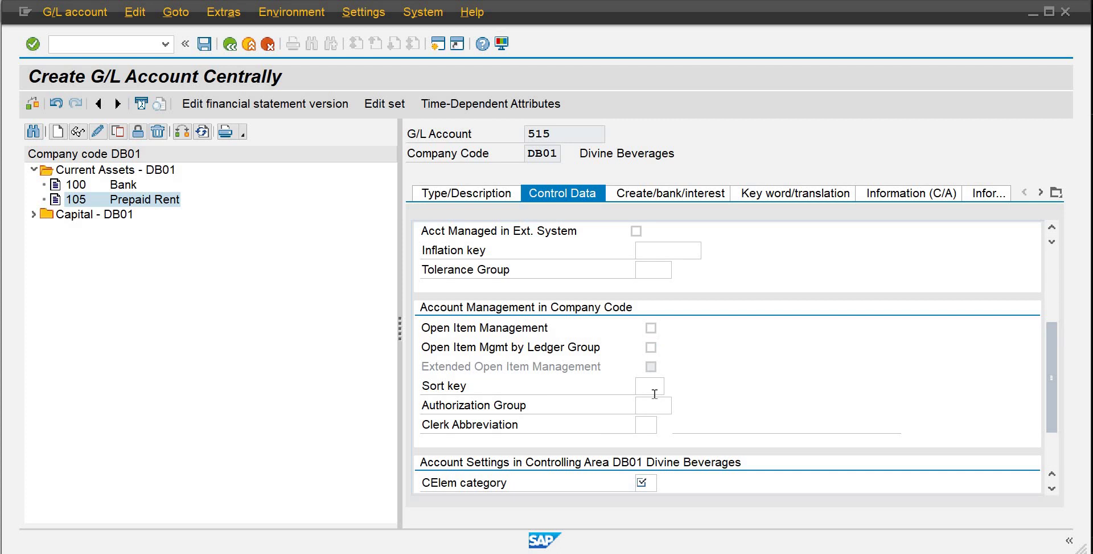
{"action": "left_click", "coordinate": [655, 393]}
{"action": "type", "text": "008"}
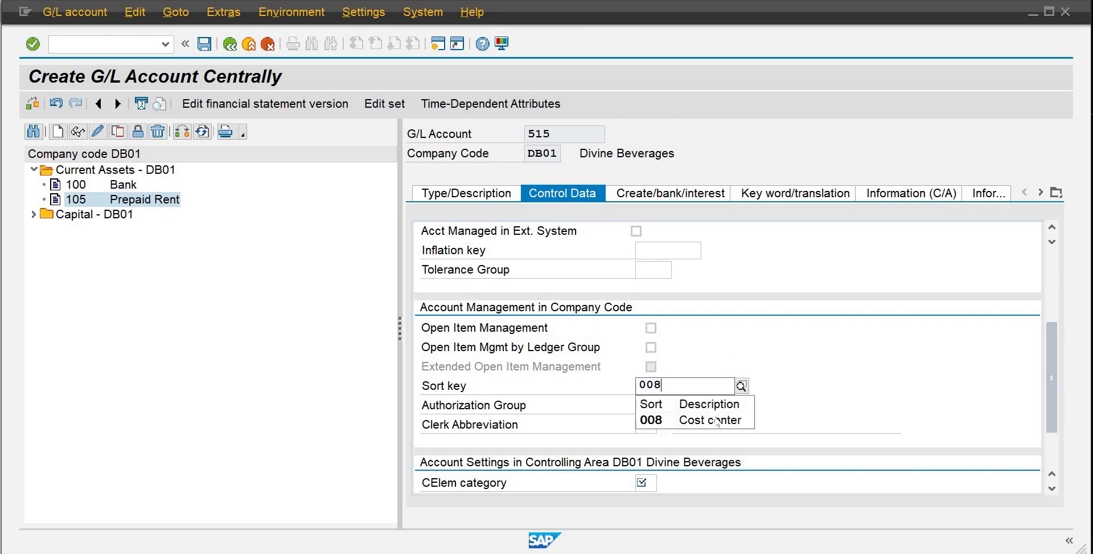
{"action": "left_click", "coordinate": [717, 422]}
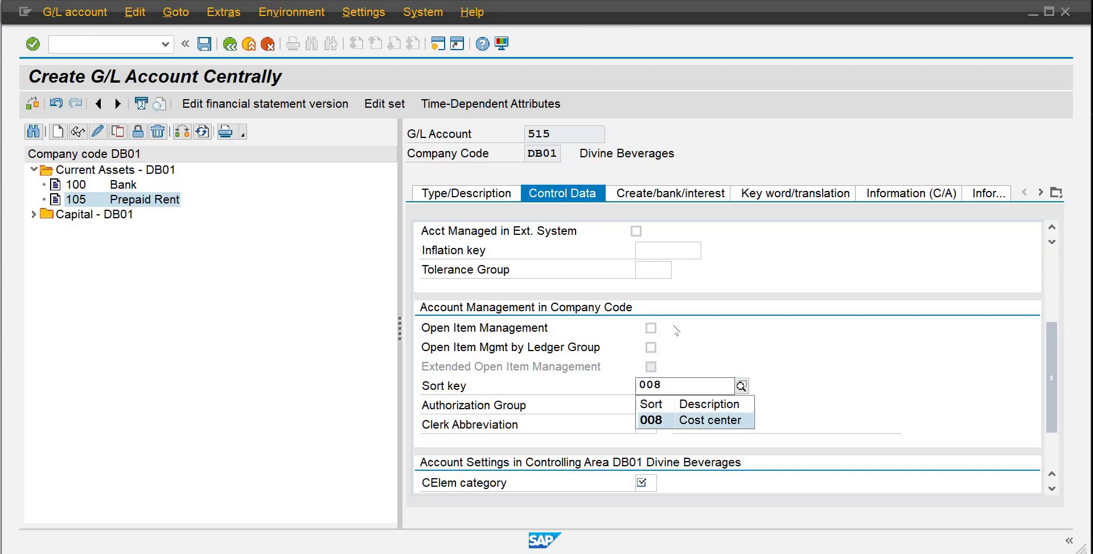
Assign field status group G004 to account 515 and save it, agreeing to lock the account for posting
{"action": "left_click", "coordinate": [668, 199]}
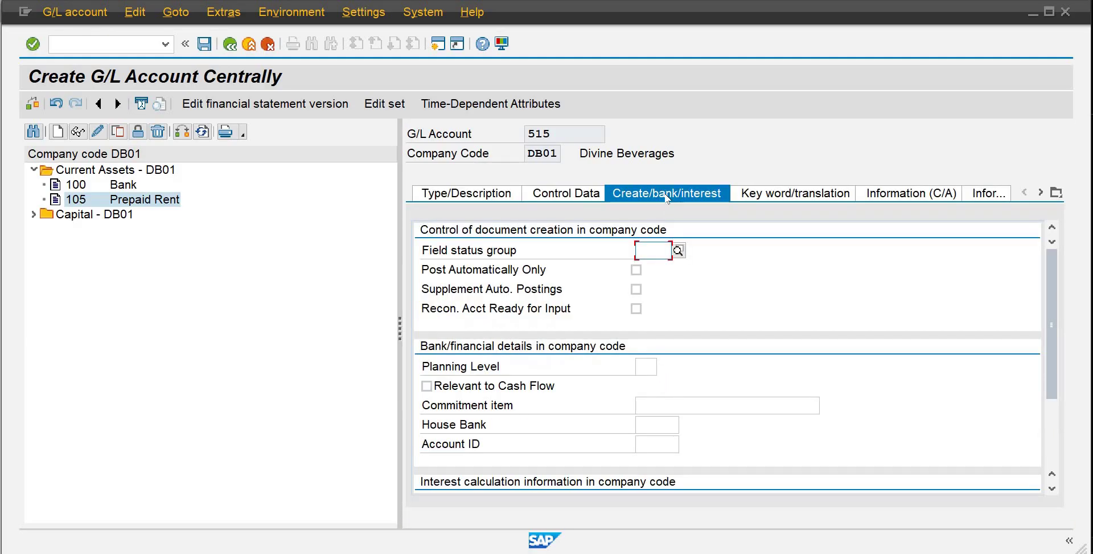
{"action": "type", "text": "g00"}
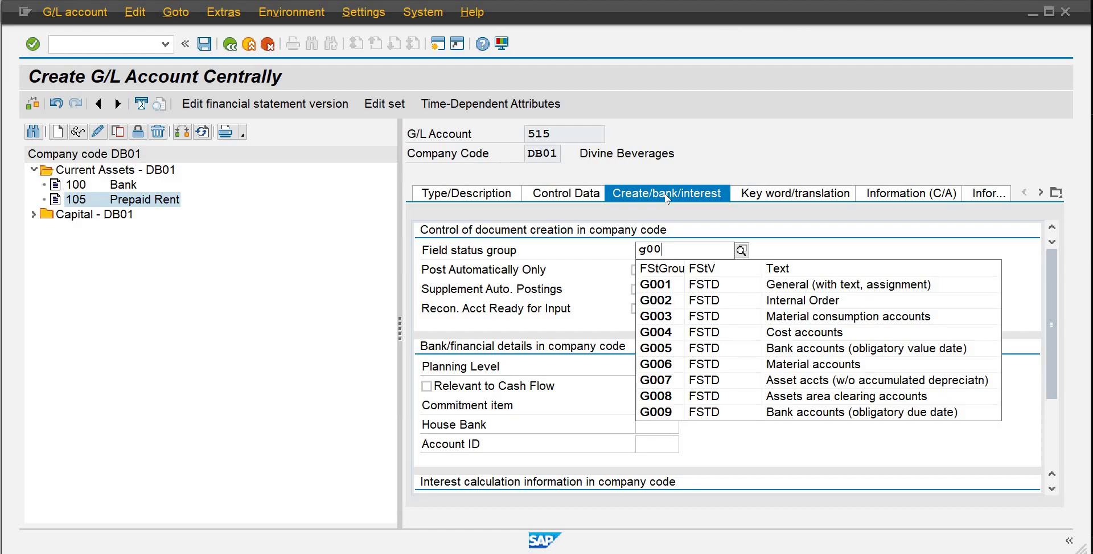
{"action": "left_click", "coordinate": [678, 334]}
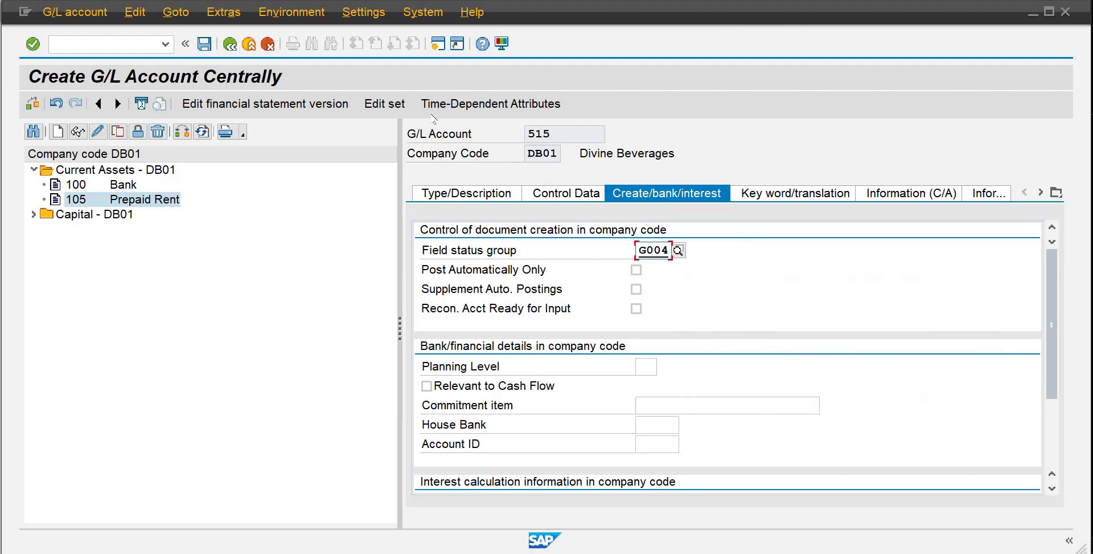
{"action": "left_click", "coordinate": [205, 44]}
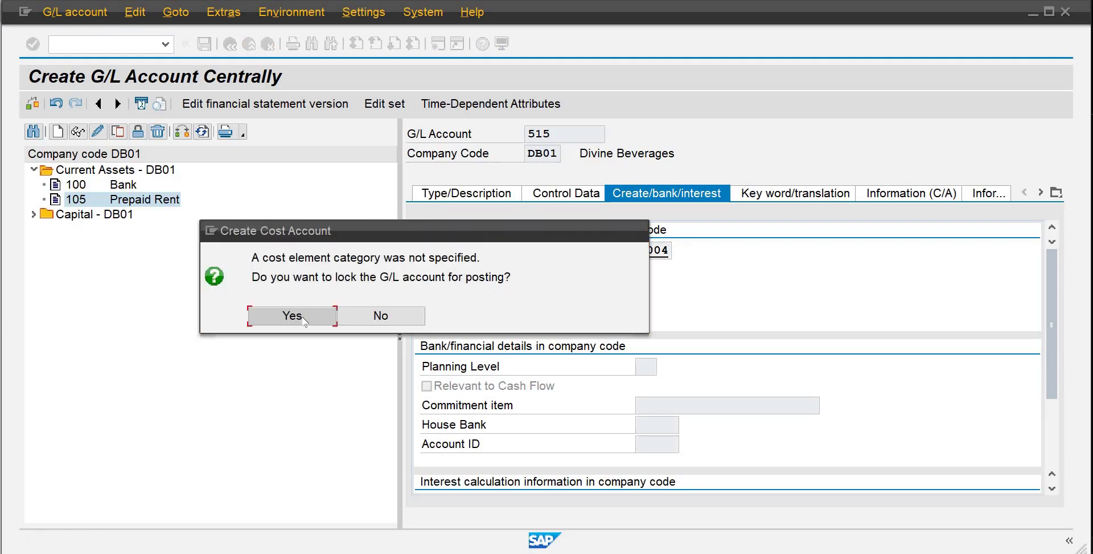
{"action": "left_click", "coordinate": [303, 320]}
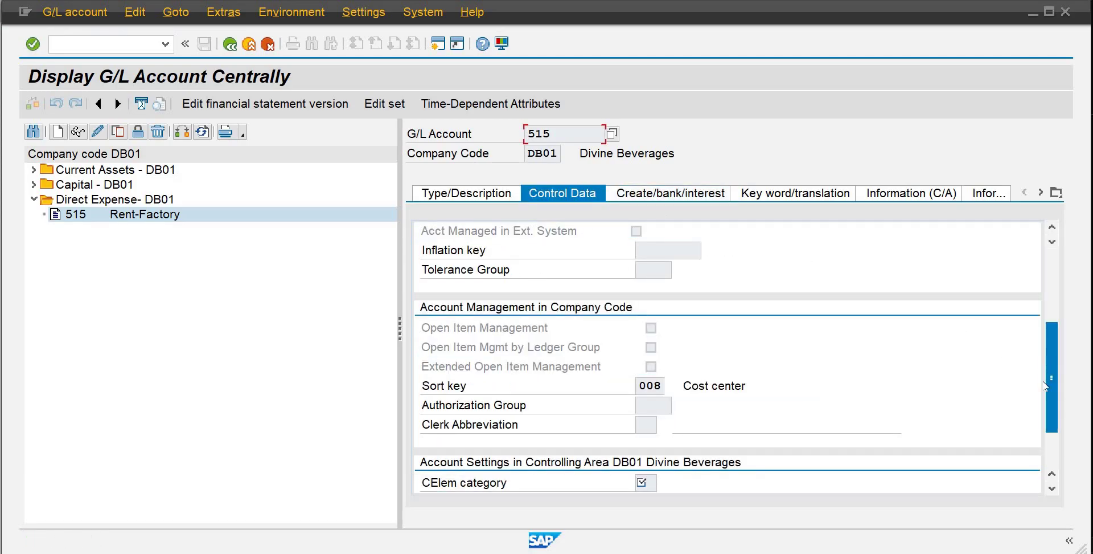
Try to assign cost element category 01 (Primary costs/cost-reducing revenues) to account 515 while it is in display mode
{"action": "scroll", "coordinate": [1045, 386], "scroll_direction": "down", "scroll_amount": 3}
{"action": "left_click", "coordinate": [634, 403]}
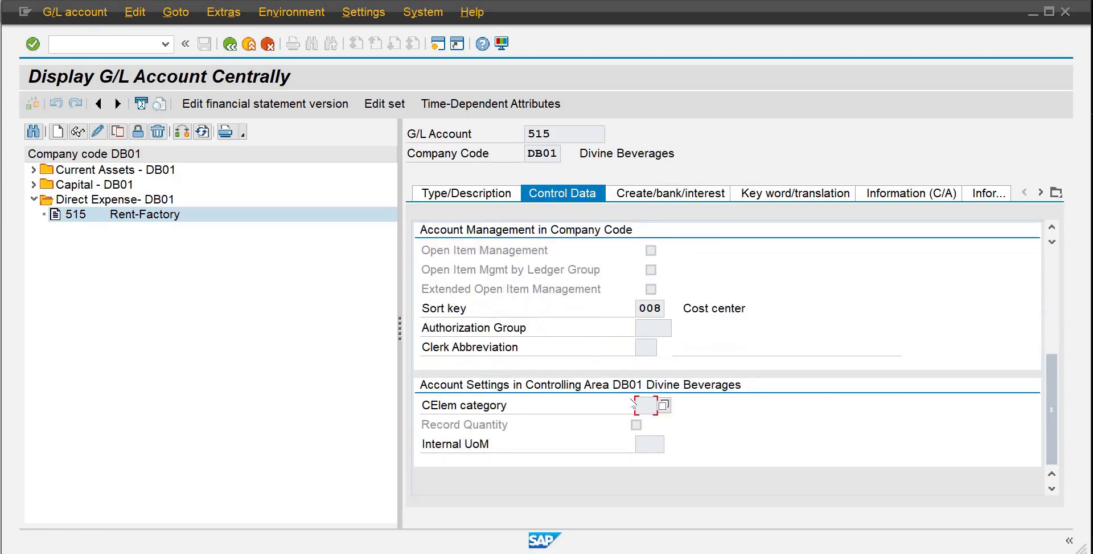
{"action": "left_click", "coordinate": [664, 404]}
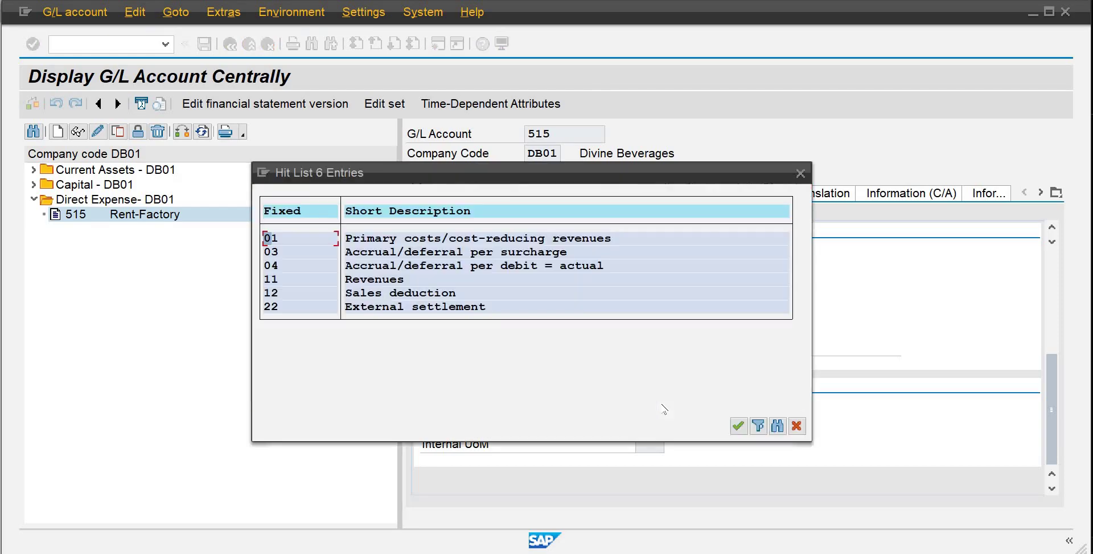
{"action": "left_click", "coordinate": [445, 240]}
{"action": "left_click", "coordinate": [739, 427]}
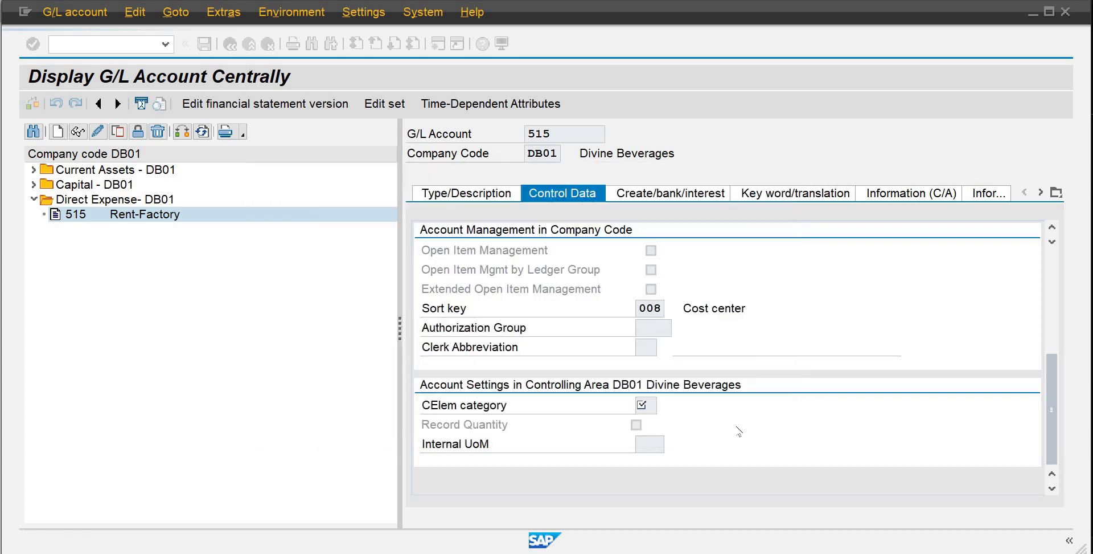
Switch account 515 to change mode, set its cost element category to 1 (Primary costs/cost-reducing revenues) and save it
{"action": "left_click", "coordinate": [98, 132]}
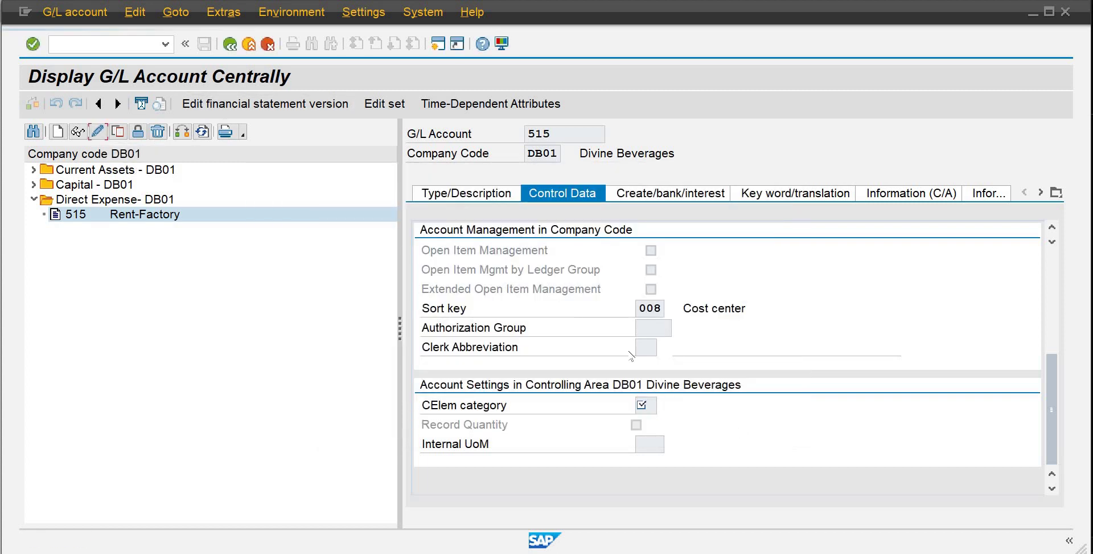
{"action": "left_click", "coordinate": [647, 406]}
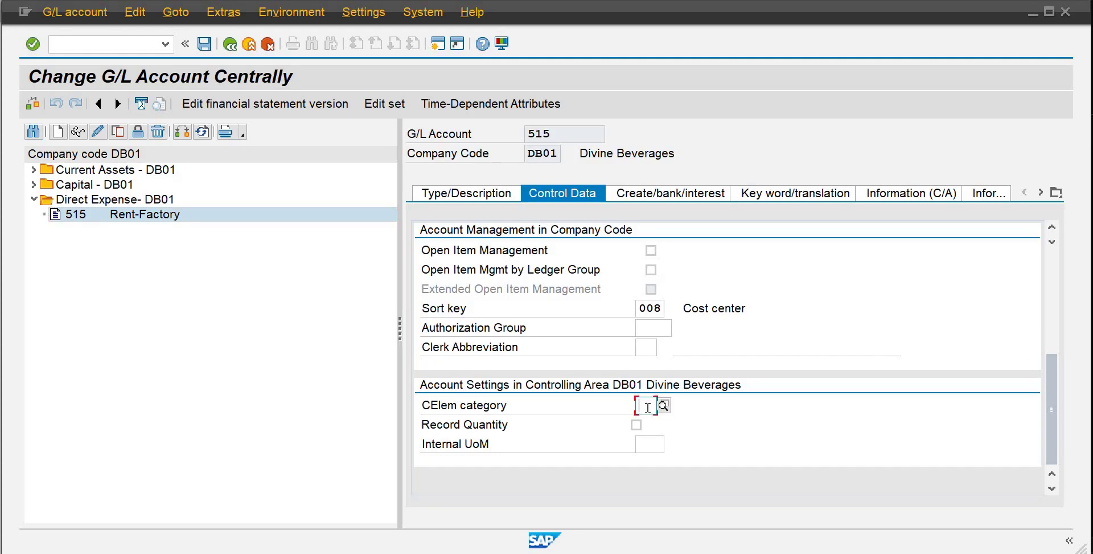
{"action": "type", "text": "1"}
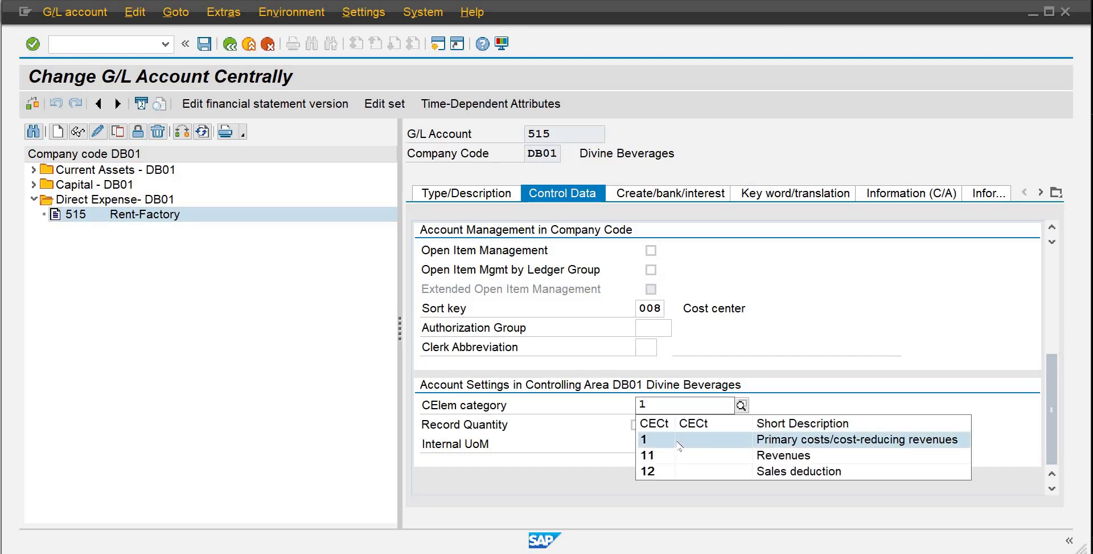
{"action": "left_click", "coordinate": [679, 439]}
{"action": "left_click", "coordinate": [208, 49]}
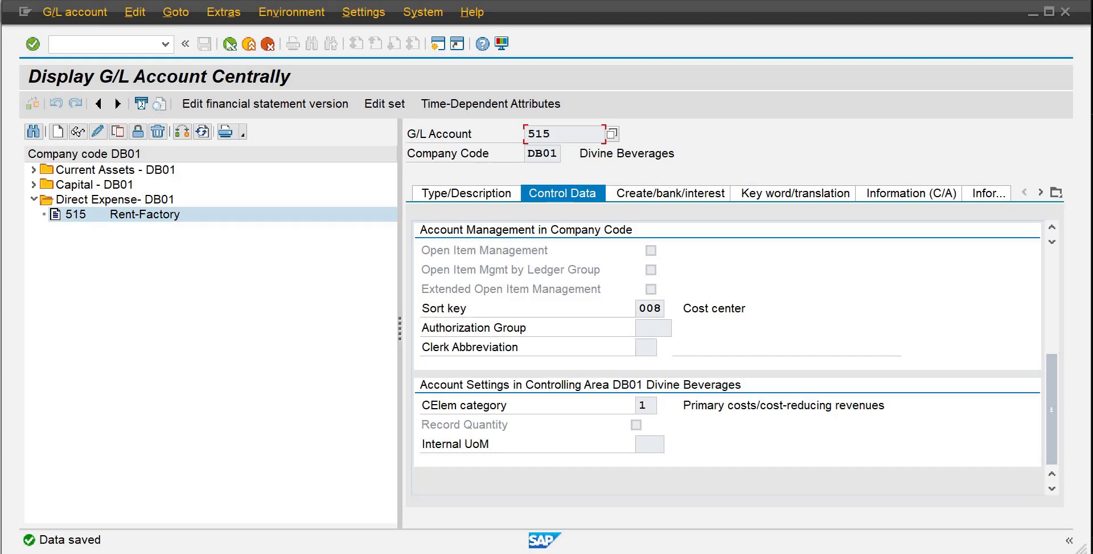
Expand the Current Assets - DB01 group in the account list and select account 105 Prepaid Rent
{"action": "left_click", "coordinate": [34, 169]}
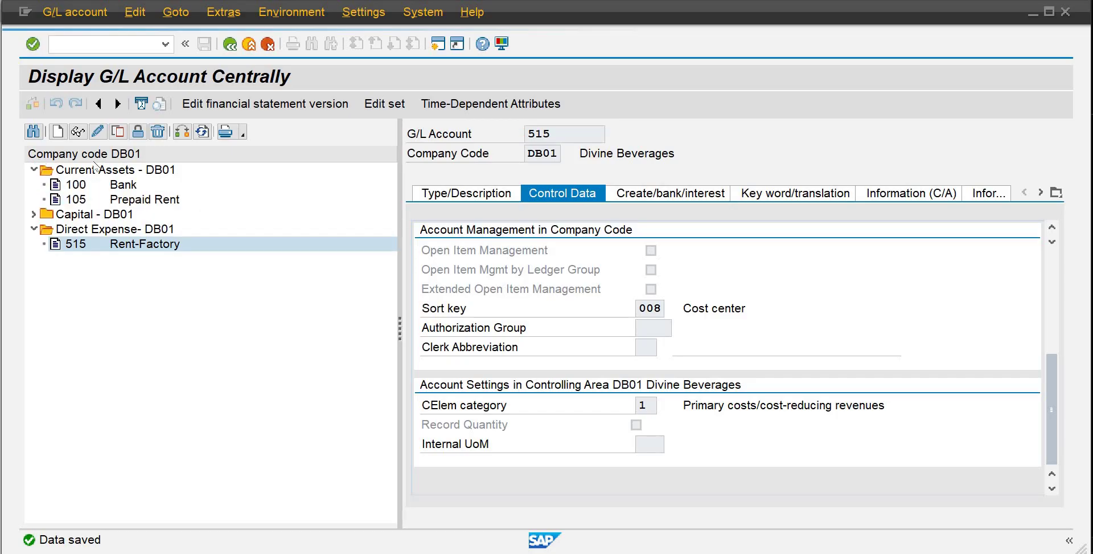
{"action": "left_click", "coordinate": [147, 200]}
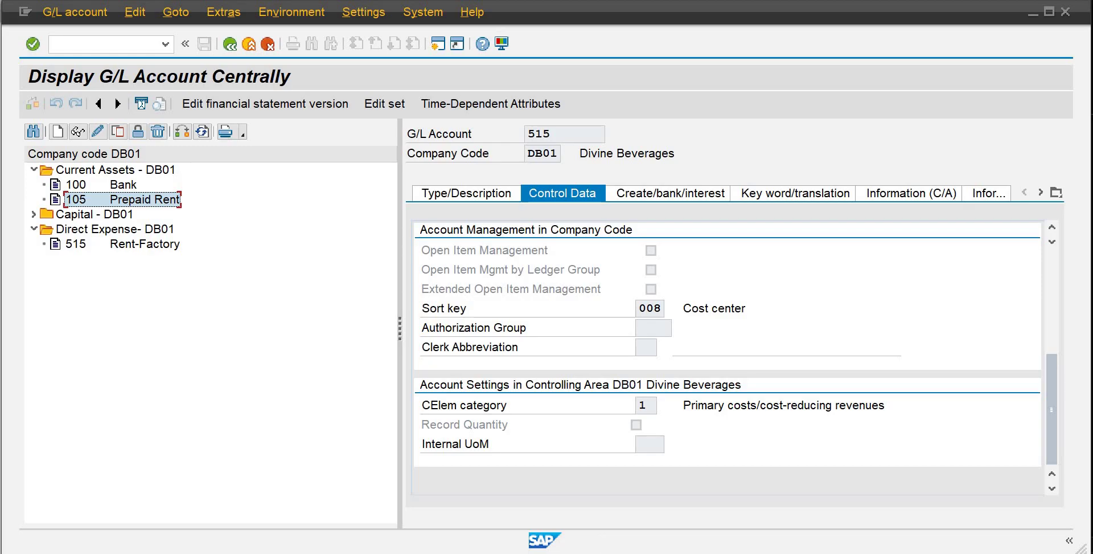
Switch to the G/L document entry window for ledger group ND and set the document date to 03.04.2025
{"action": "mouse_move", "coordinate": [595, 552]}
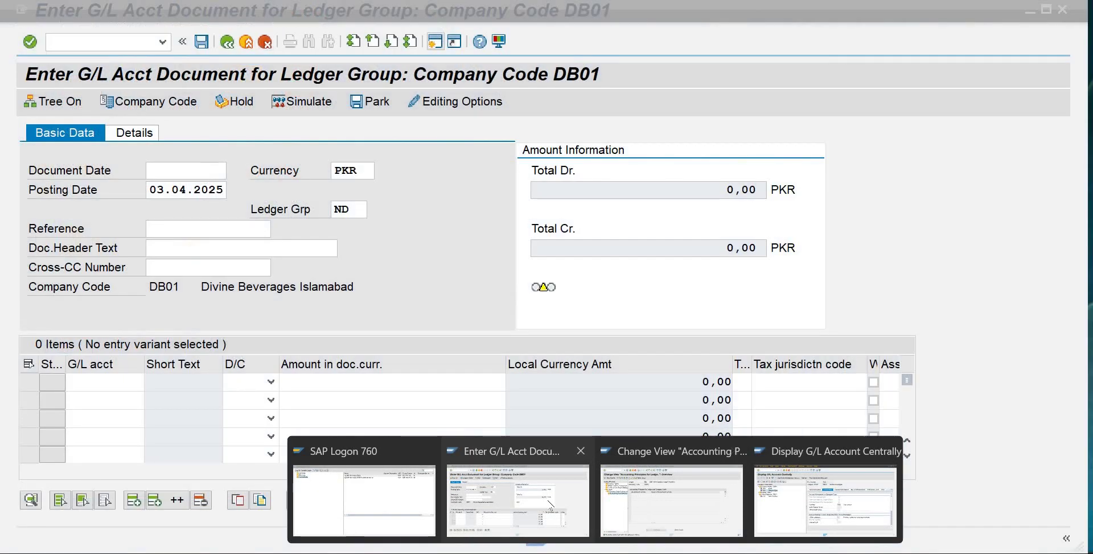
{"action": "left_click", "coordinate": [547, 504]}
{"action": "left_click", "coordinate": [163, 169]}
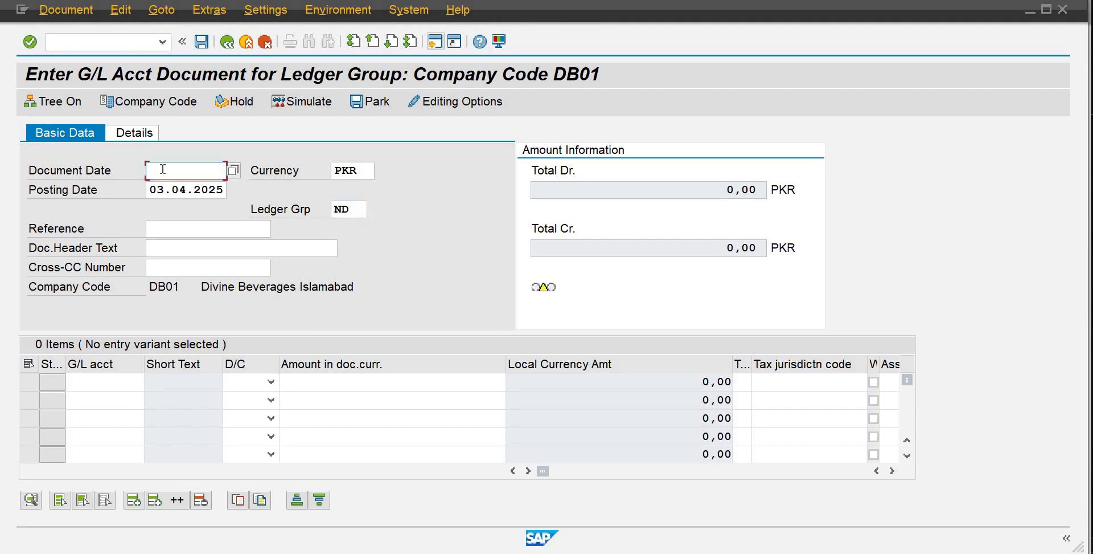
{"action": "type", "text": "3"}
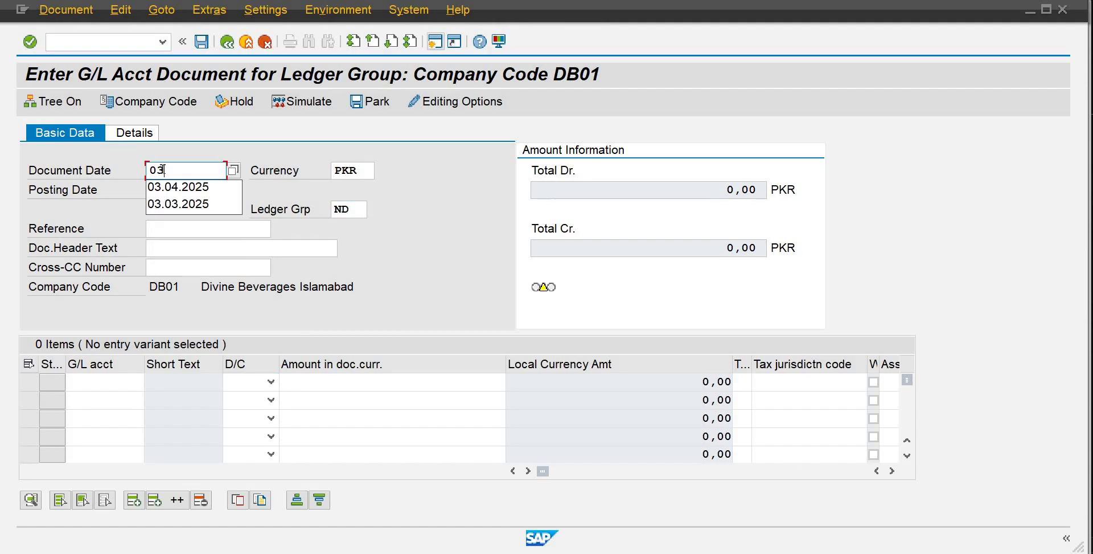
{"action": "key", "text": "Down"}
{"action": "key", "text": "Return"}
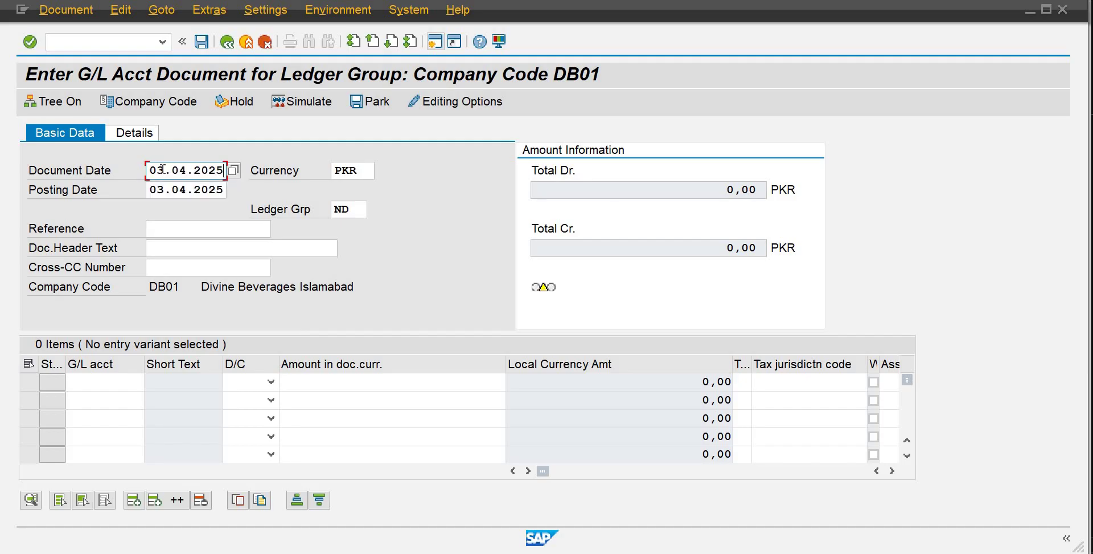
Enter Paid Rent of May-2025 as the document header text
{"action": "key", "text": "Tab"}
{"action": "key", "text": "Tab"}
{"action": "key", "text": "Tab"}
{"action": "key", "text": "Tab"}
{"action": "key", "text": "Tab"}
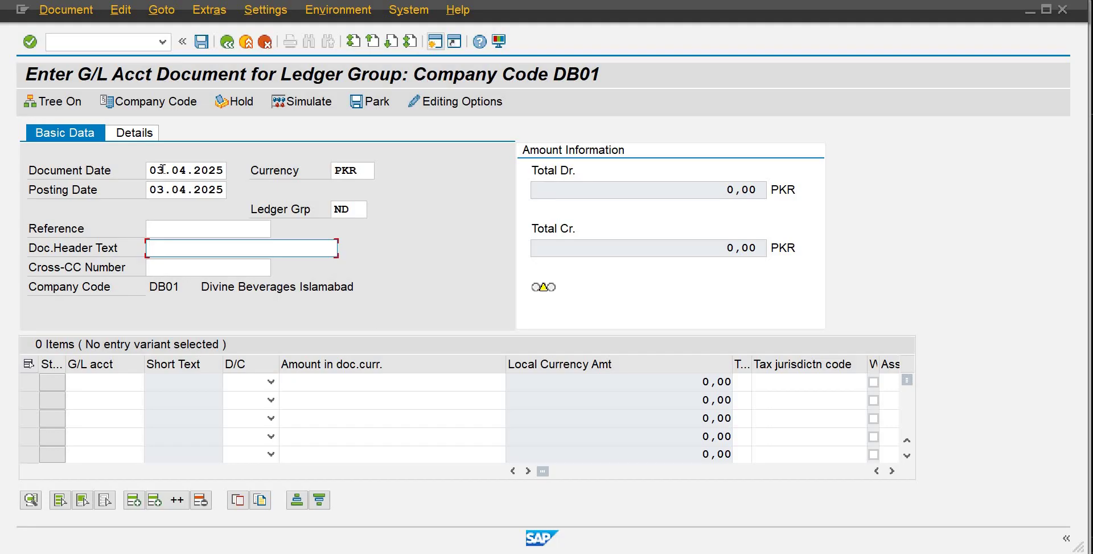
{"action": "type", "text": "Paid Rent of May-"}
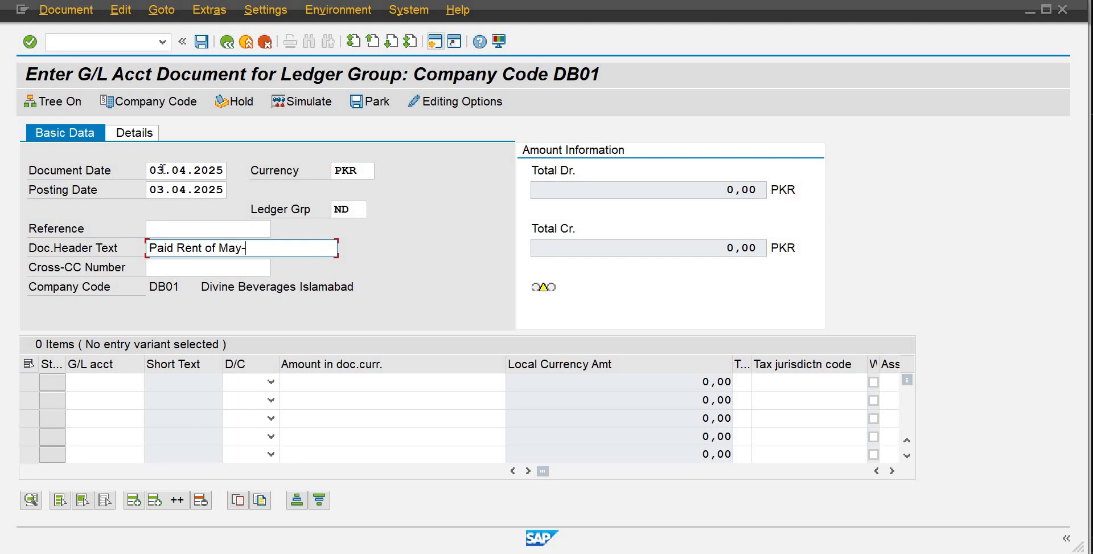
{"action": "type", "text": "2025"}
{"action": "left_click", "coordinate": [118, 383]}
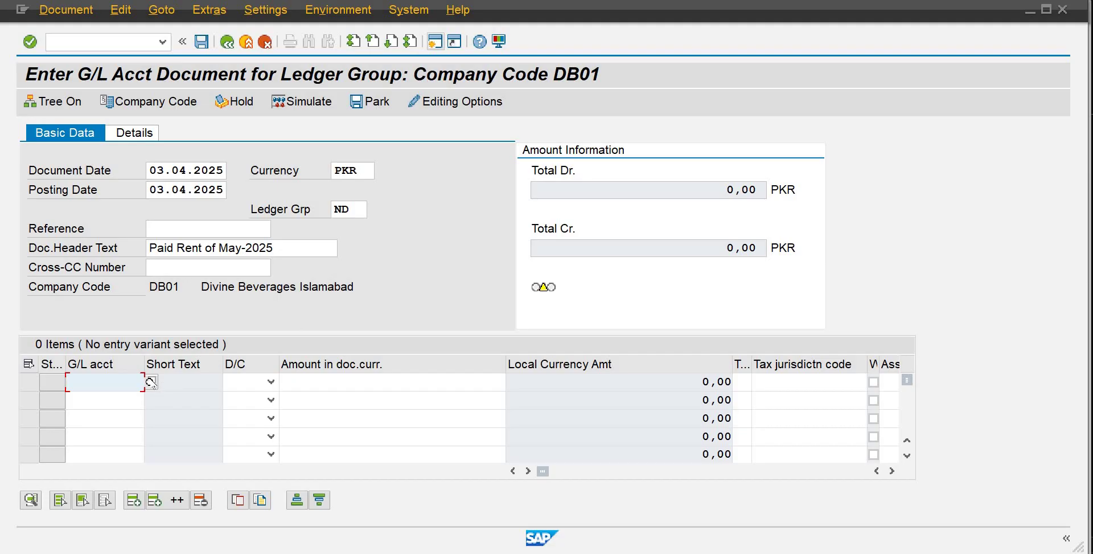
{"action": "left_click", "coordinate": [151, 382]}
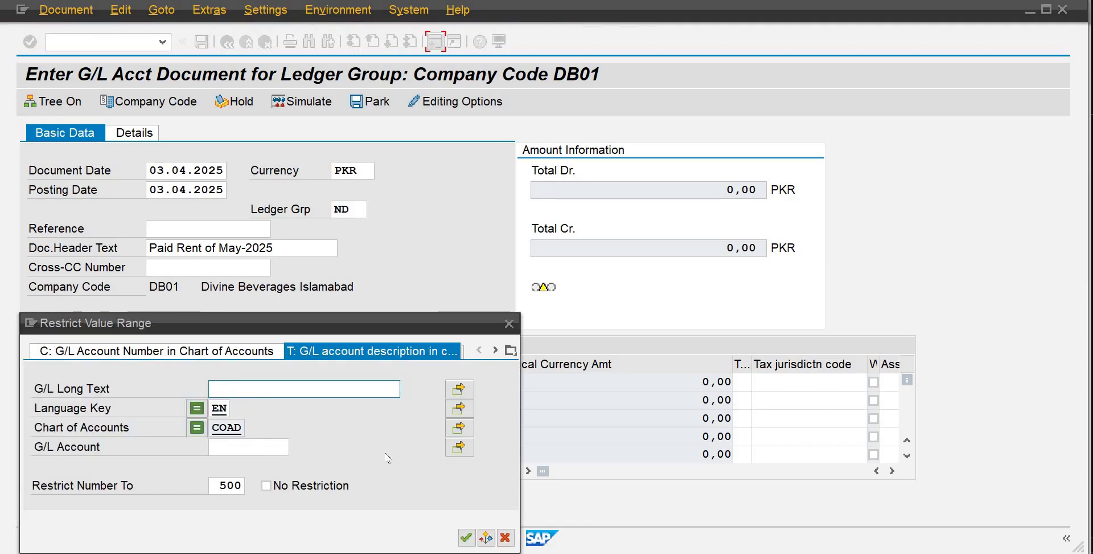
{"action": "left_click", "coordinate": [466, 537]}
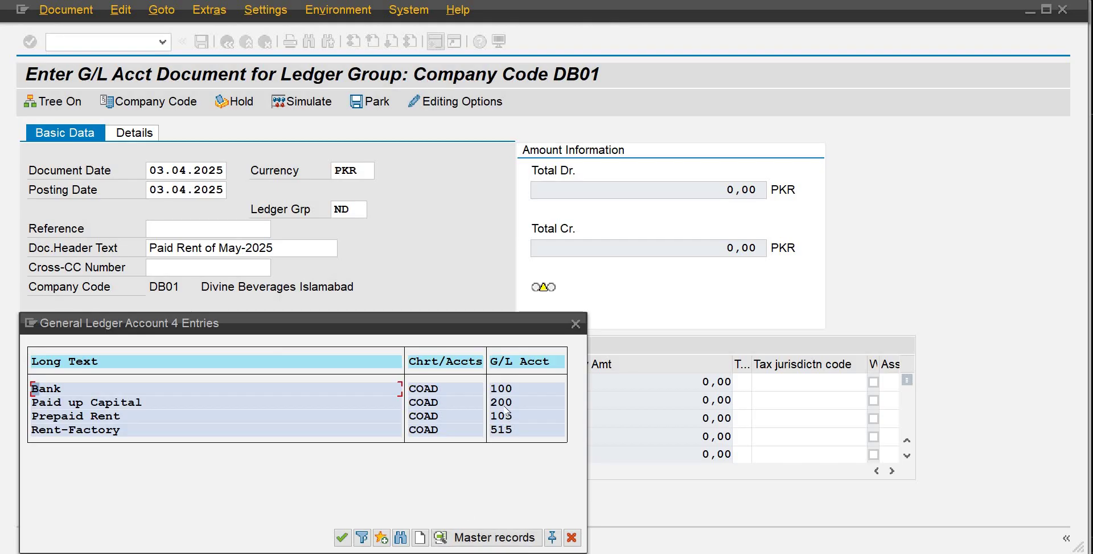
{"action": "double_click", "coordinate": [113, 434]}
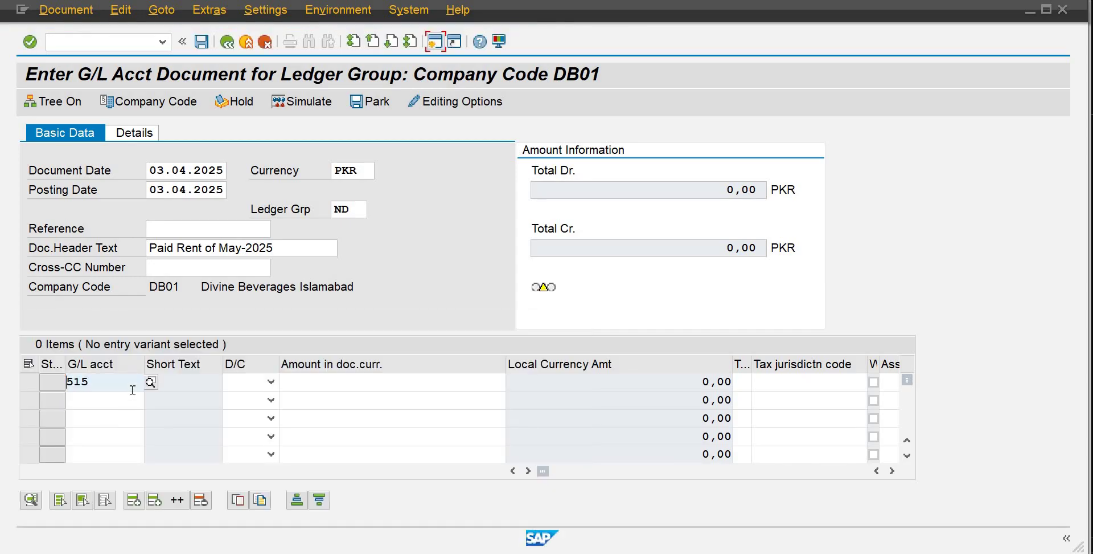
{"action": "left_click", "coordinate": [133, 389]}
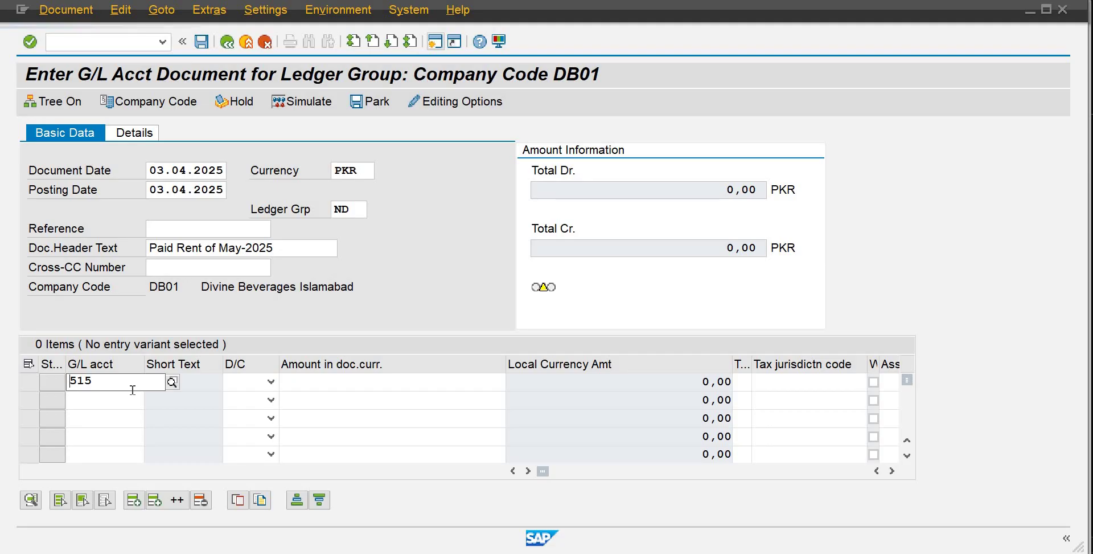
{"action": "key", "text": "BackSpace"}
{"action": "key", "text": "BackSpace"}
{"action": "key", "text": "BackSpace"}
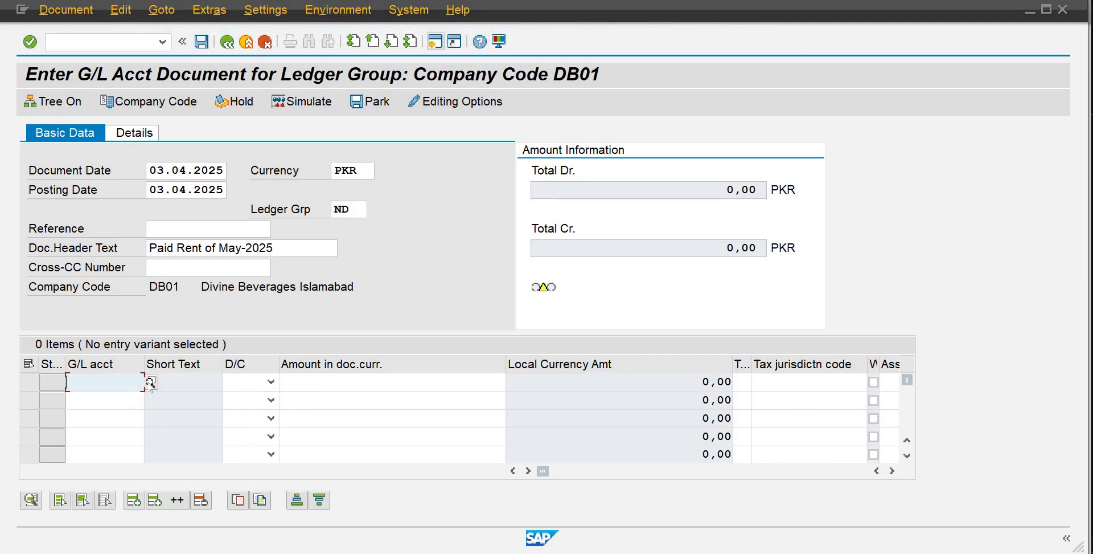
Enter a first line item debiting G/L account 105 (Prepaid Rent) with 250000 PKR, looking up the account in the chart of accounts
{"action": "left_click", "coordinate": [151, 382]}
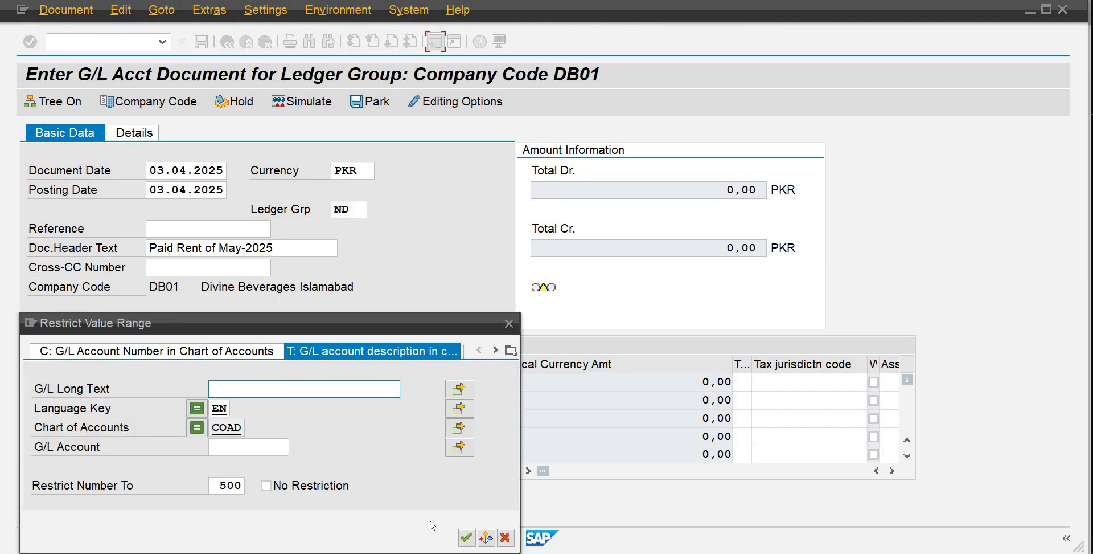
{"action": "left_click", "coordinate": [466, 536]}
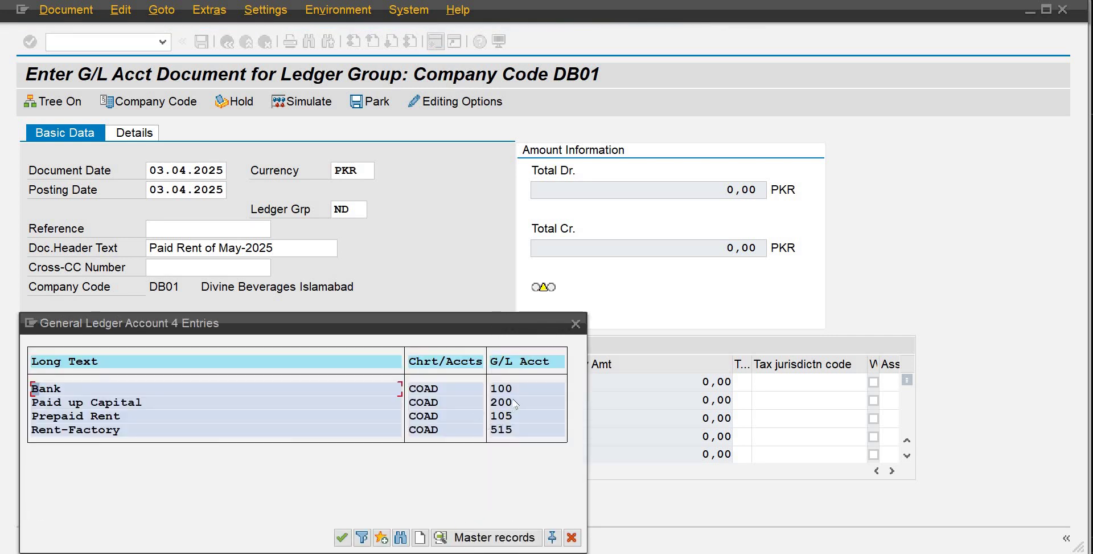
{"action": "double_click", "coordinate": [500, 421]}
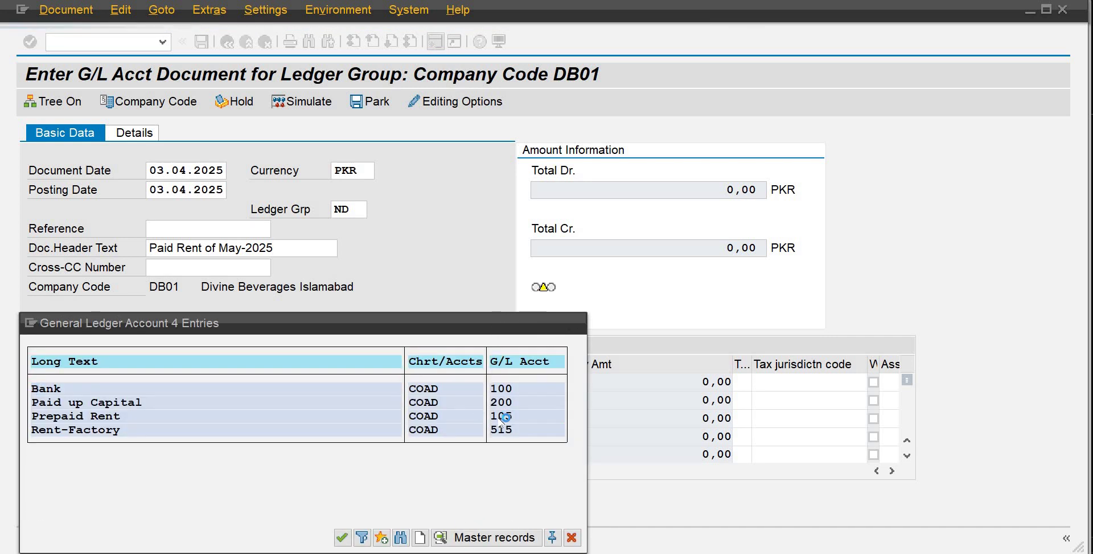
{"action": "key", "text": "Tab"}
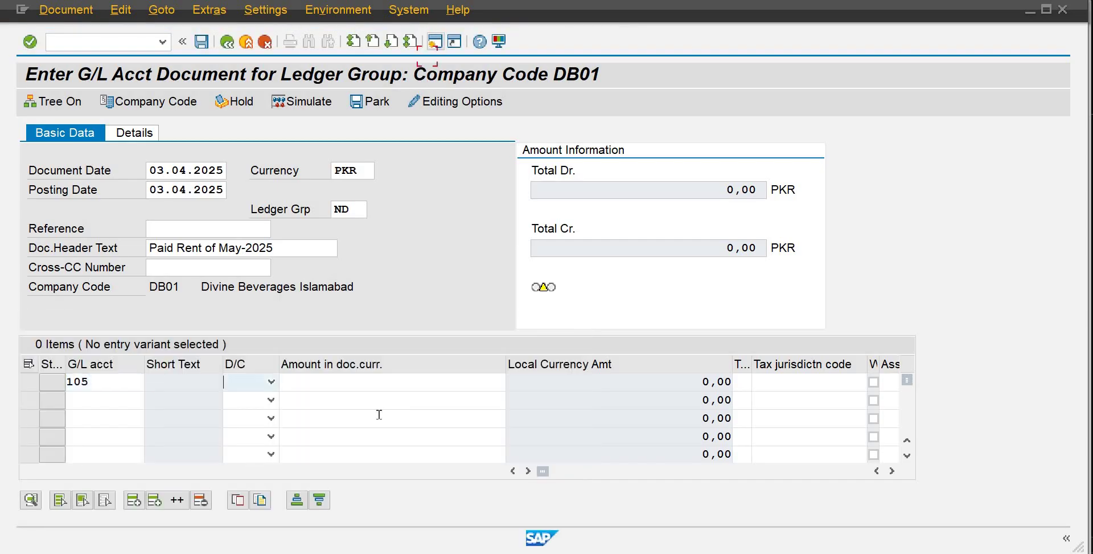
{"action": "type", "text": "Debit"}
{"action": "key", "text": "Tab"}
{"action": "type", "text": "25000"}
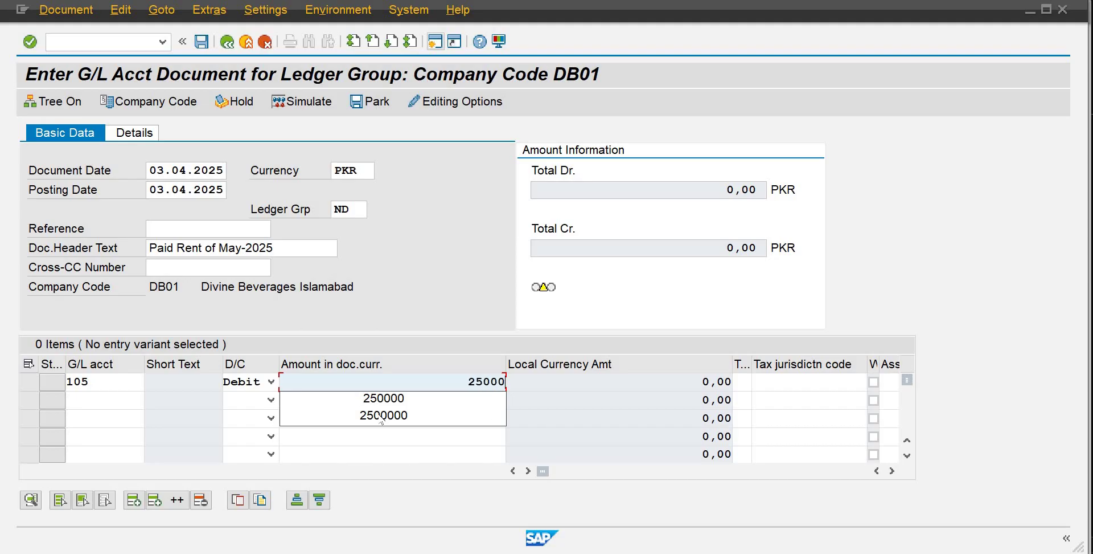
{"action": "type", "text": "0"}
{"action": "key", "text": "Return"}
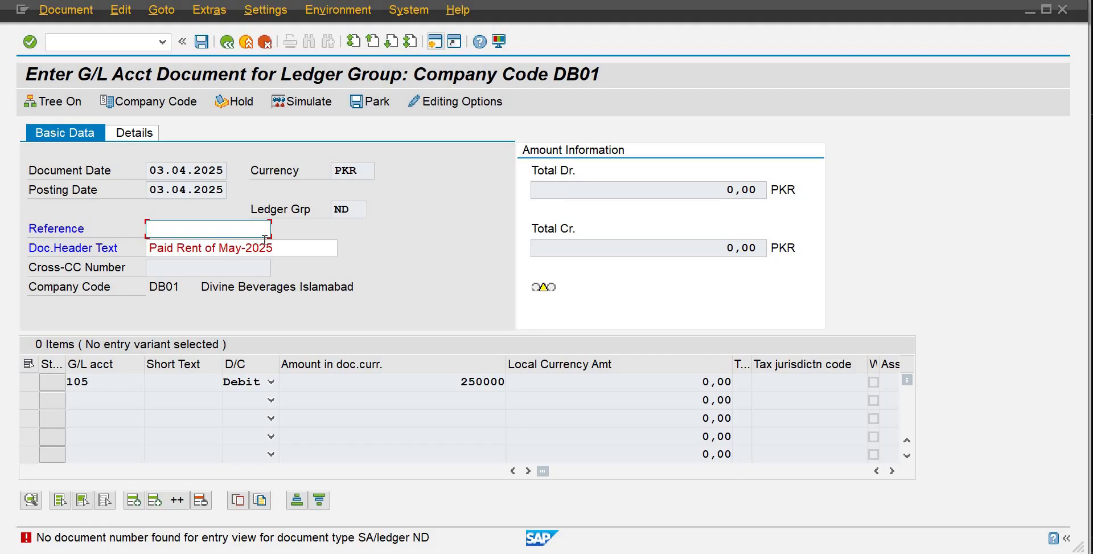
Enter 1001 as the document reference and submit the entry for checking again
{"action": "type", "text": "1001"}
{"action": "key", "text": "Return"}
{"action": "left_click", "coordinate": [8, 1]}
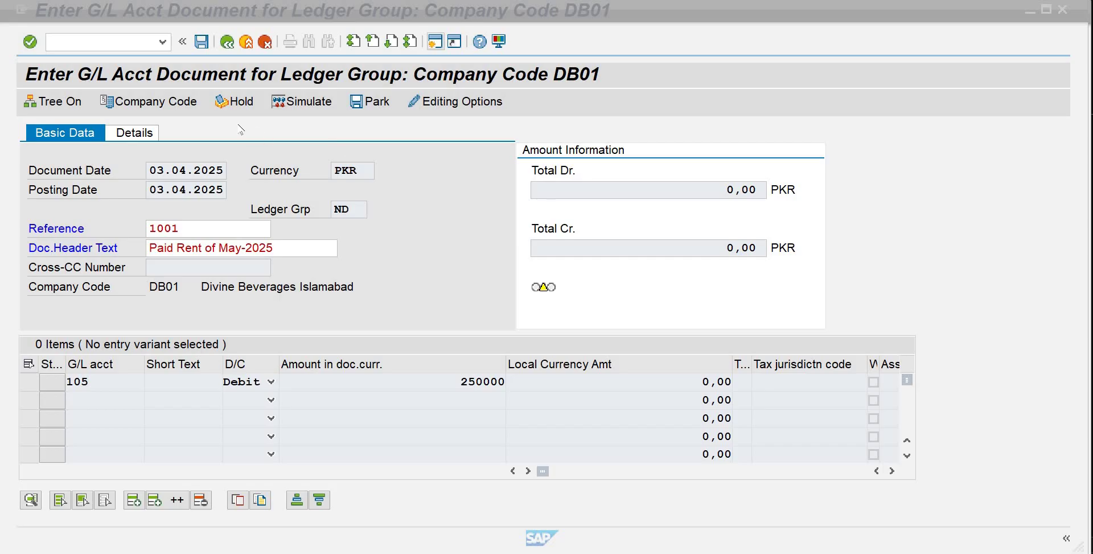
{"action": "left_click", "coordinate": [239, 130]}
{"action": "key", "text": "Return"}
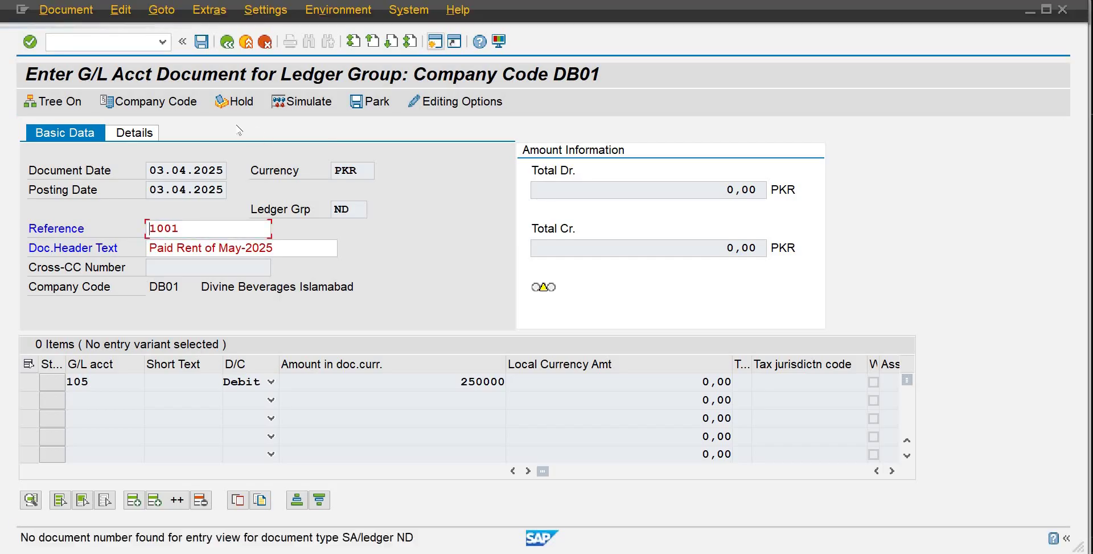
{"action": "key", "text": "Return"}
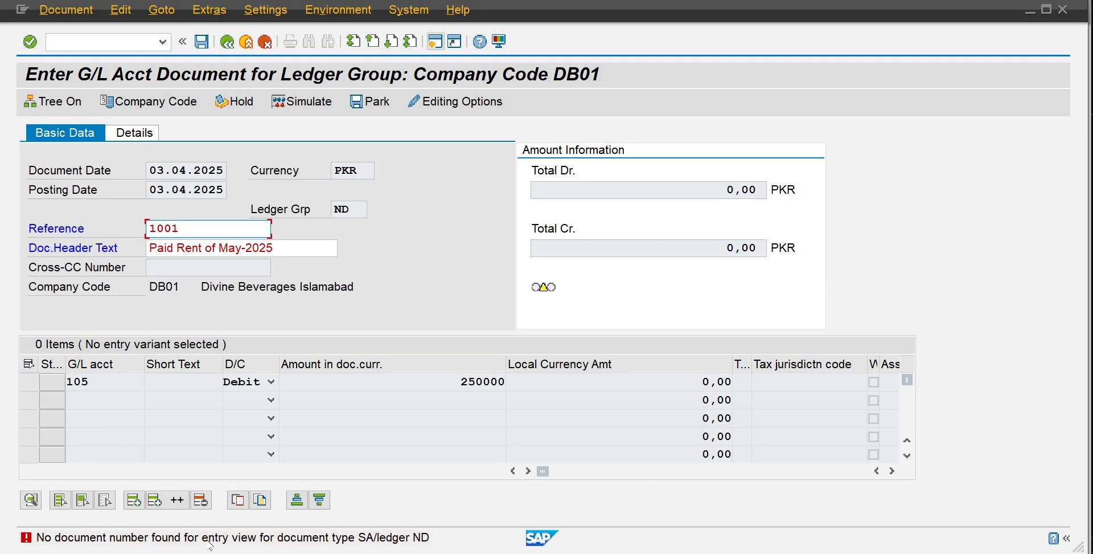
Open the document number error's long text and follow its Customizing link to Define Document Types in a Ledger under Document Types
{"action": "double_click", "coordinate": [210, 541]}
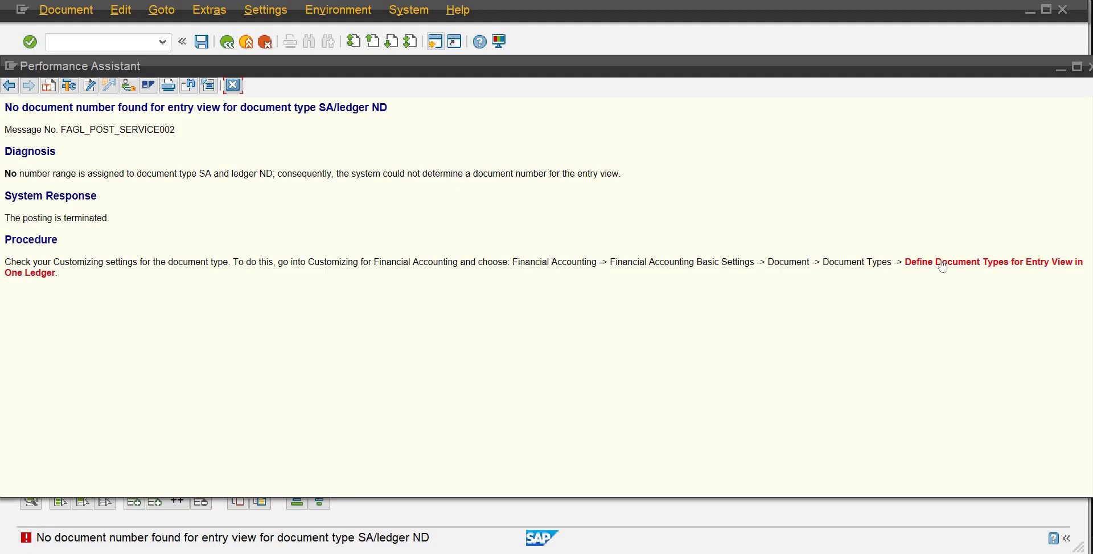
{"action": "left_click", "coordinate": [975, 263]}
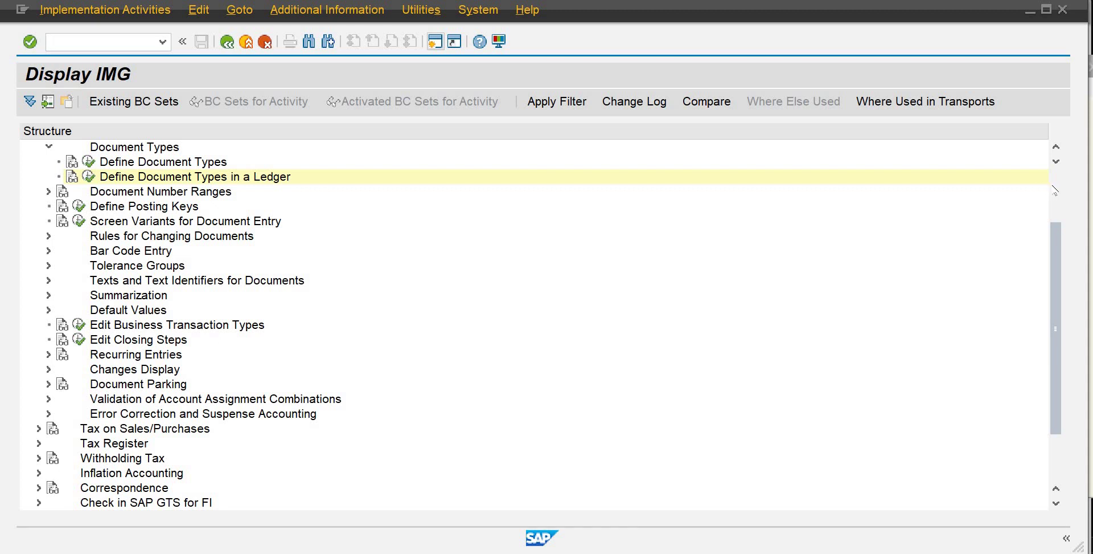
{"action": "scroll", "coordinate": [1052, 186], "scroll_direction": "up", "scroll_amount": 2}
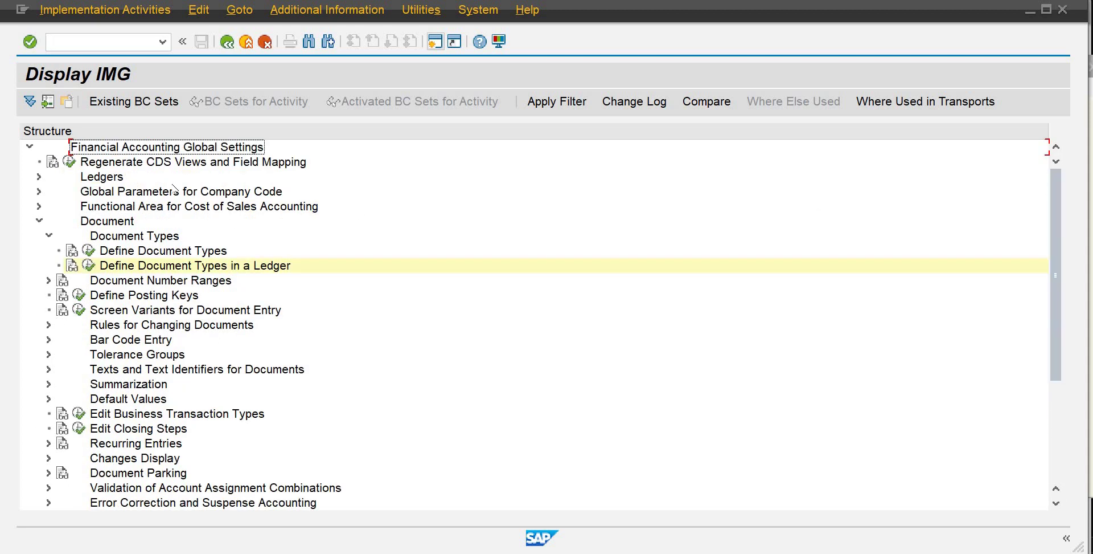
{"action": "left_click", "coordinate": [38, 223]}
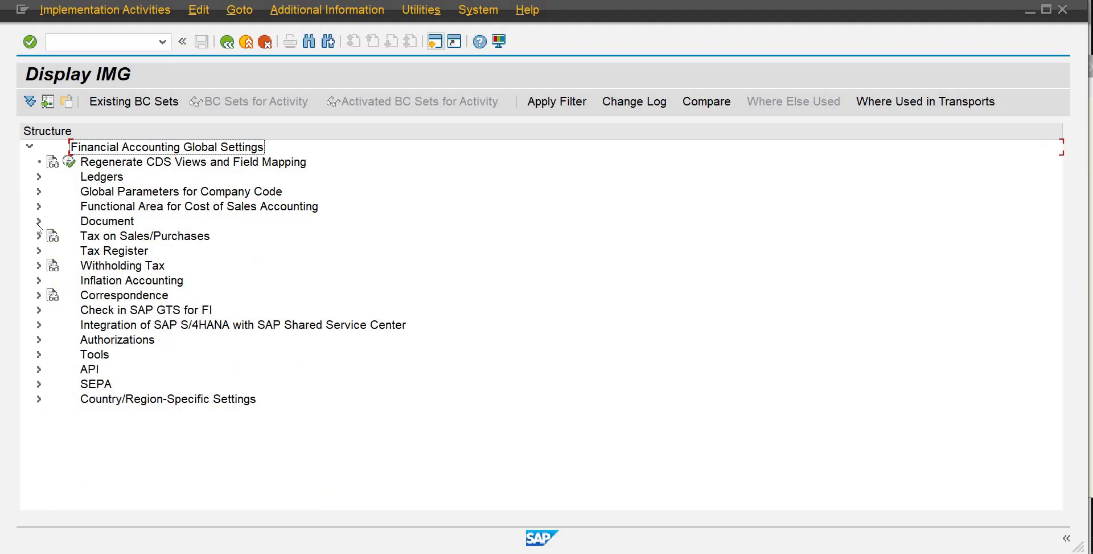
{"action": "left_click", "coordinate": [38, 222]}
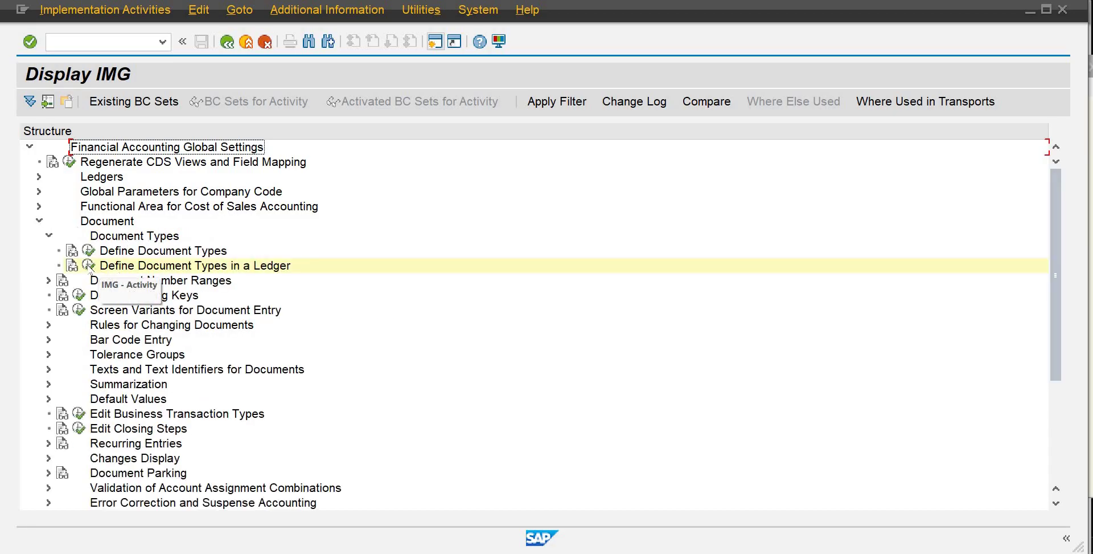
Try to add document type AB with number range 1001 to the entry view document types of ledger ND
{"action": "left_click", "coordinate": [89, 266]}
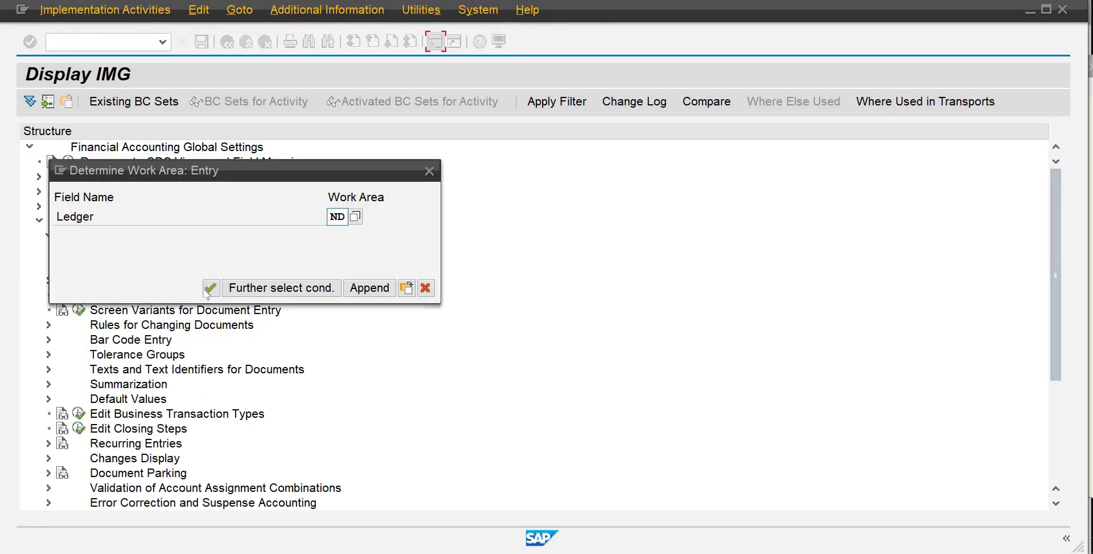
{"action": "left_click", "coordinate": [210, 287]}
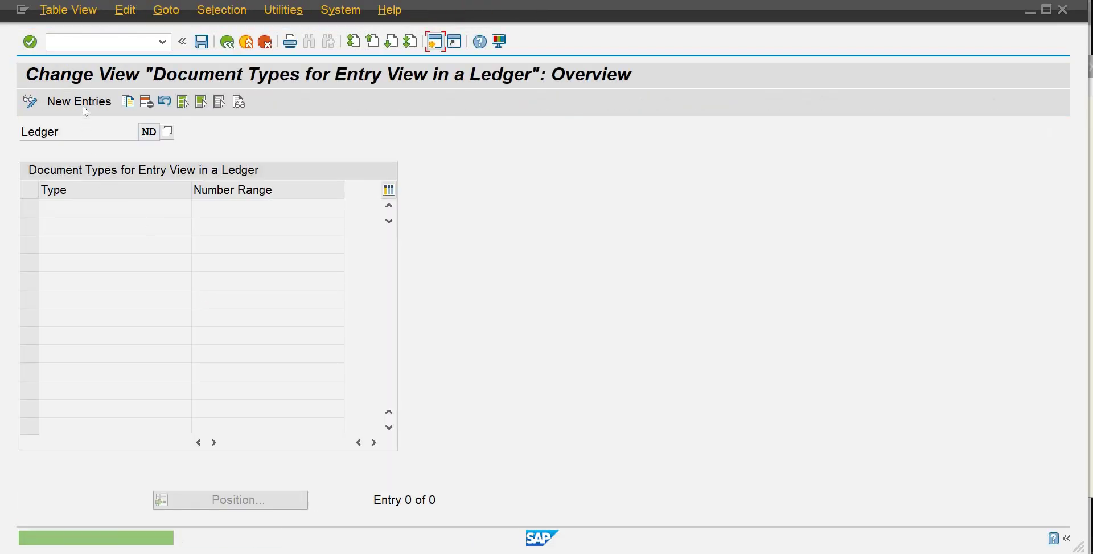
{"action": "left_click", "coordinate": [78, 101]}
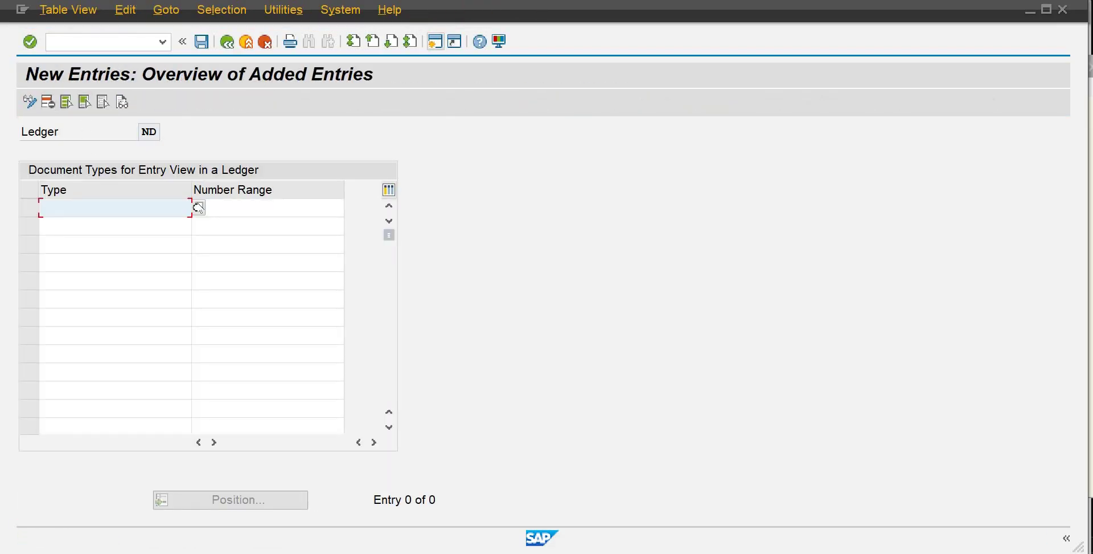
{"action": "left_click", "coordinate": [199, 209]}
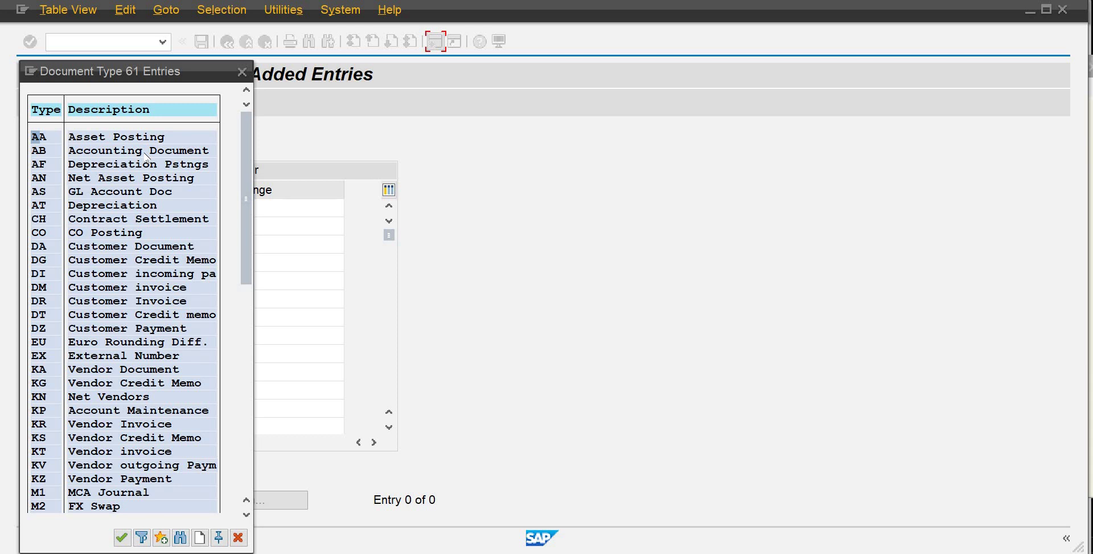
{"action": "left_click", "coordinate": [145, 152]}
{"action": "double_click", "coordinate": [147, 152]}
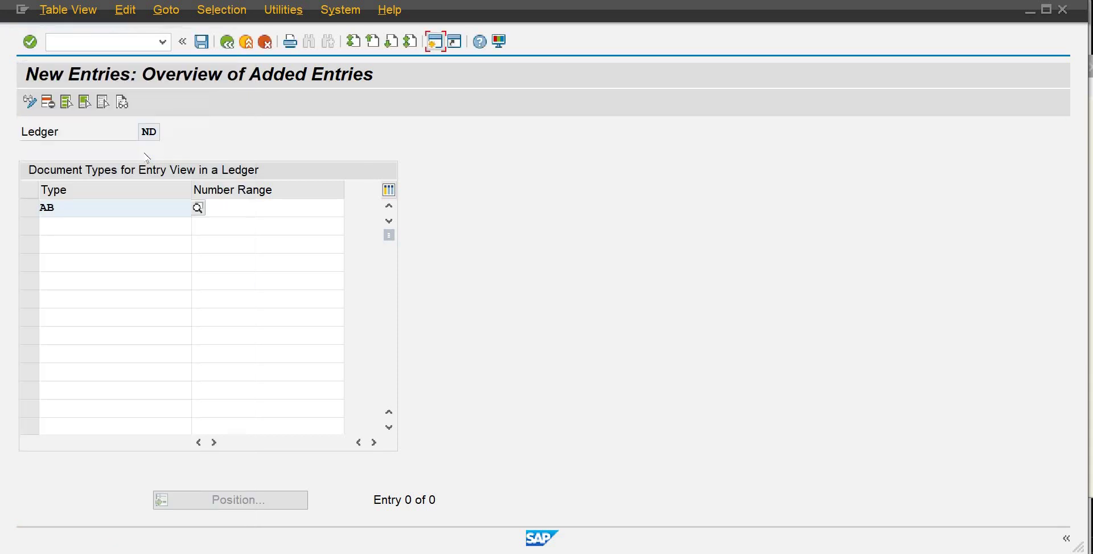
{"action": "left_click", "coordinate": [232, 211]}
{"action": "type", "text": "1000"}
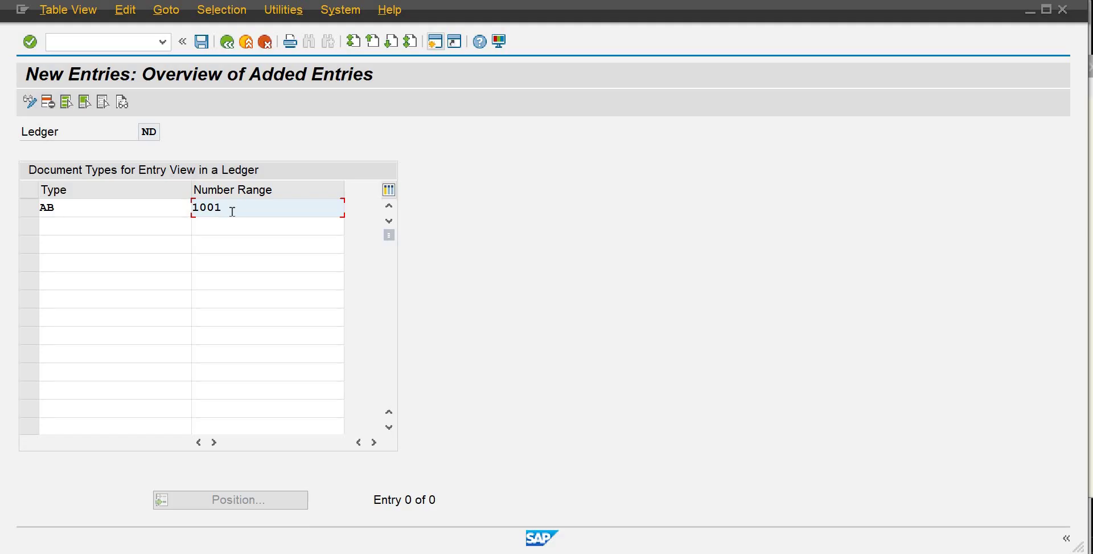
{"action": "key", "text": "Return"}
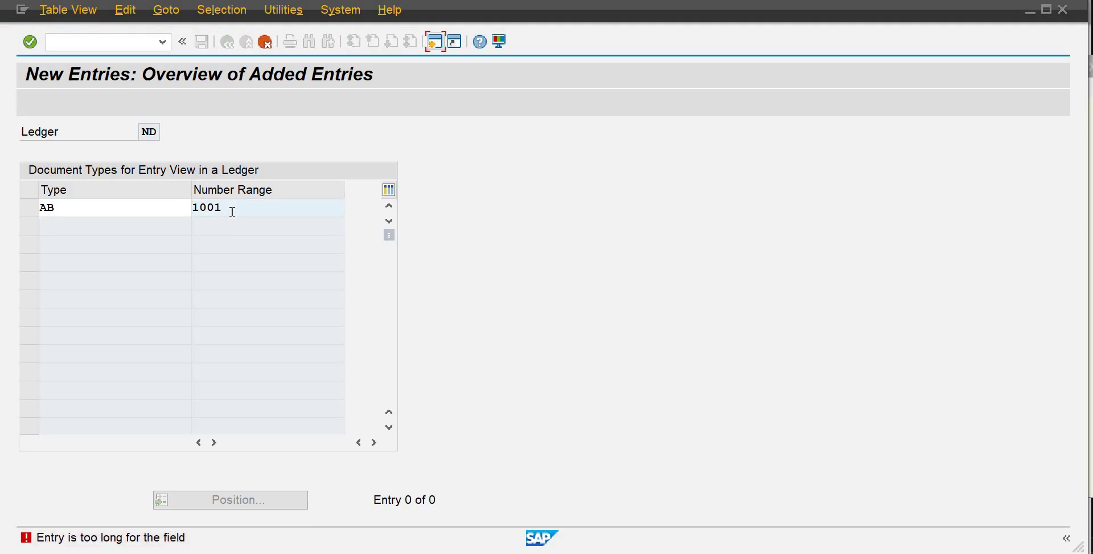
Try to save the AB entry with number range 01 instead, and read the details of the error raised
{"action": "double_click", "coordinate": [233, 211]}
{"action": "key", "text": "BackSpace"}
{"action": "key", "text": "BackSpace"}
{"action": "key", "text": "BackSpace"}
{"action": "key", "text": "BackSpace"}
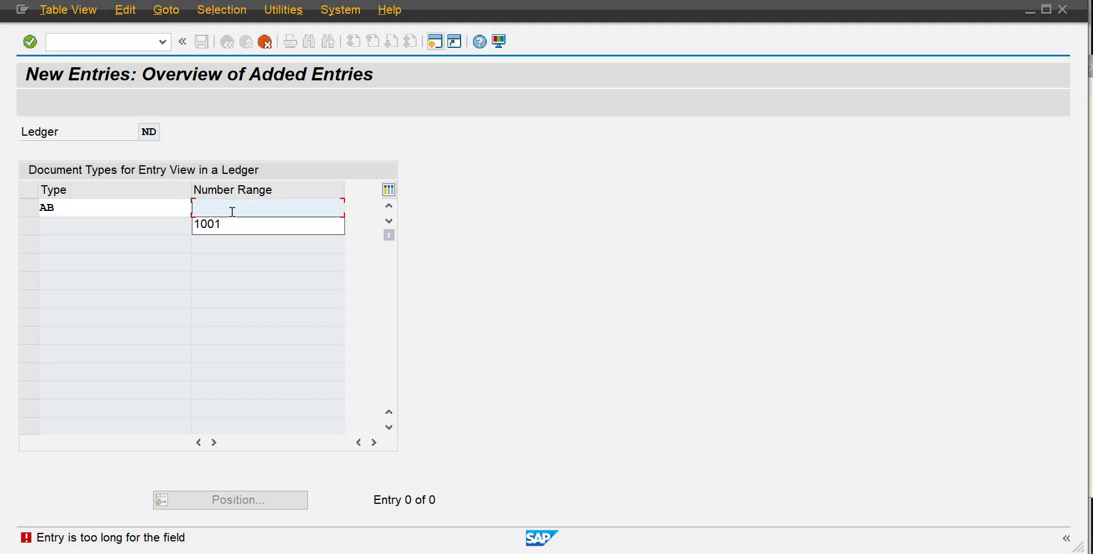
{"action": "type", "text": "01"}
{"action": "key", "text": "Return"}
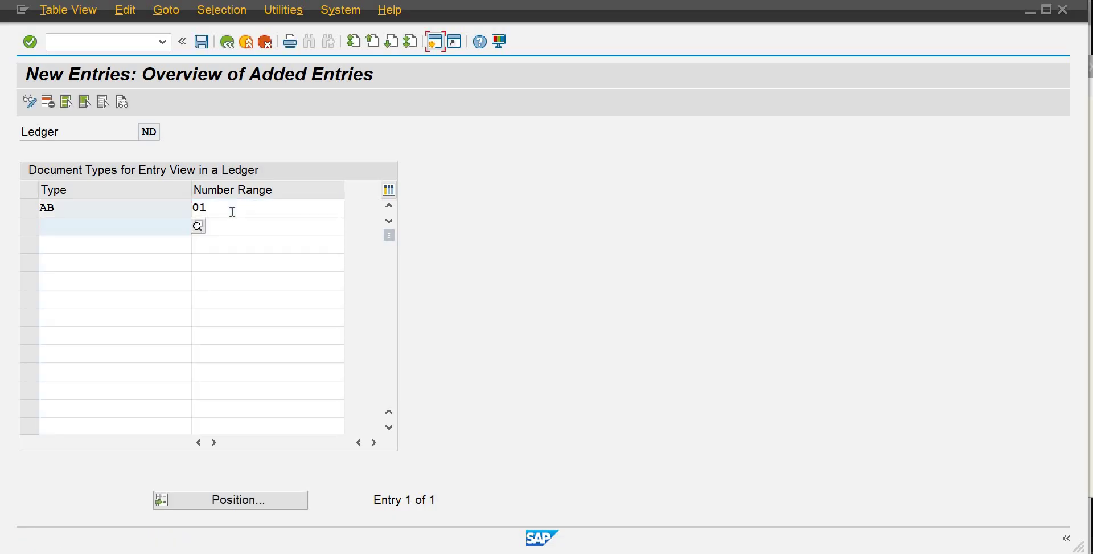
{"action": "left_click", "coordinate": [203, 44]}
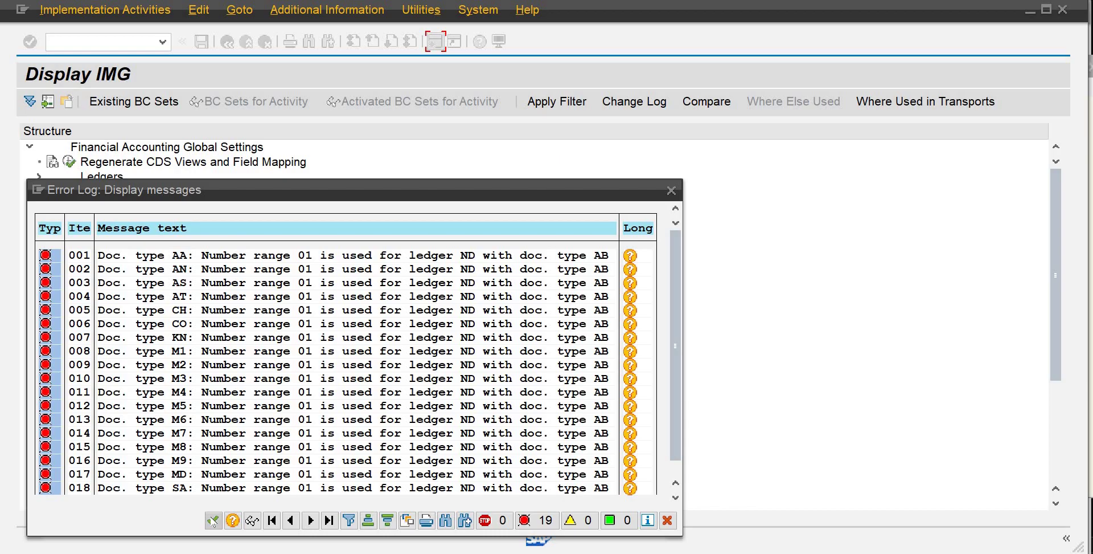
{"action": "left_click", "coordinate": [213, 520]}
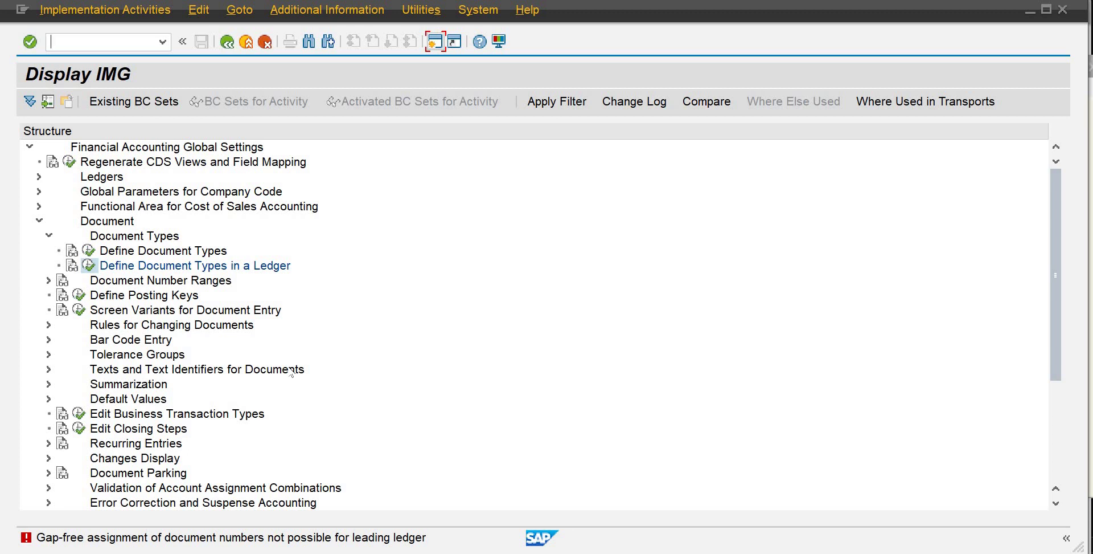
{"action": "left_click", "coordinate": [155, 538]}
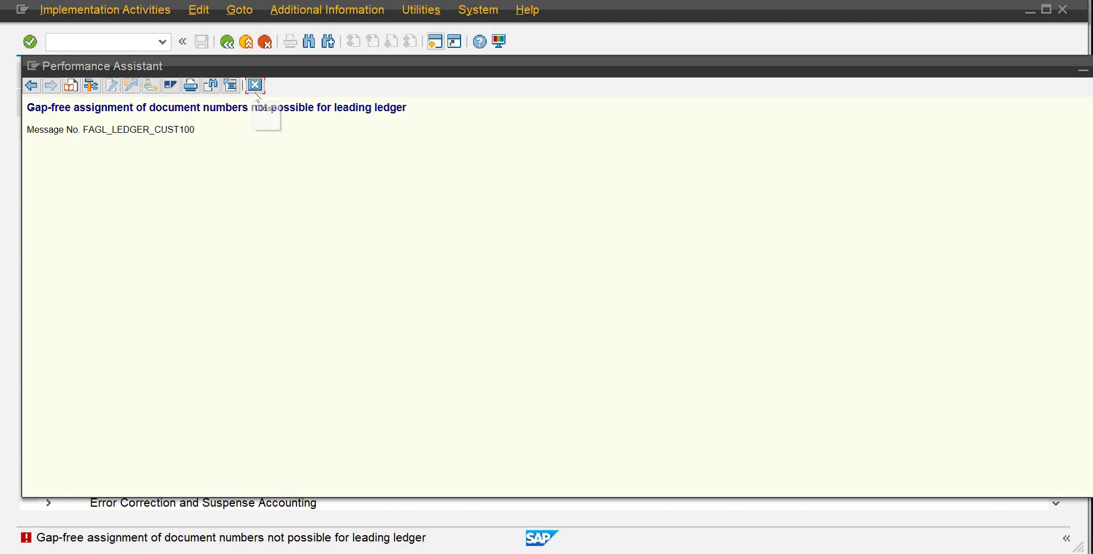
{"action": "left_click", "coordinate": [256, 86]}
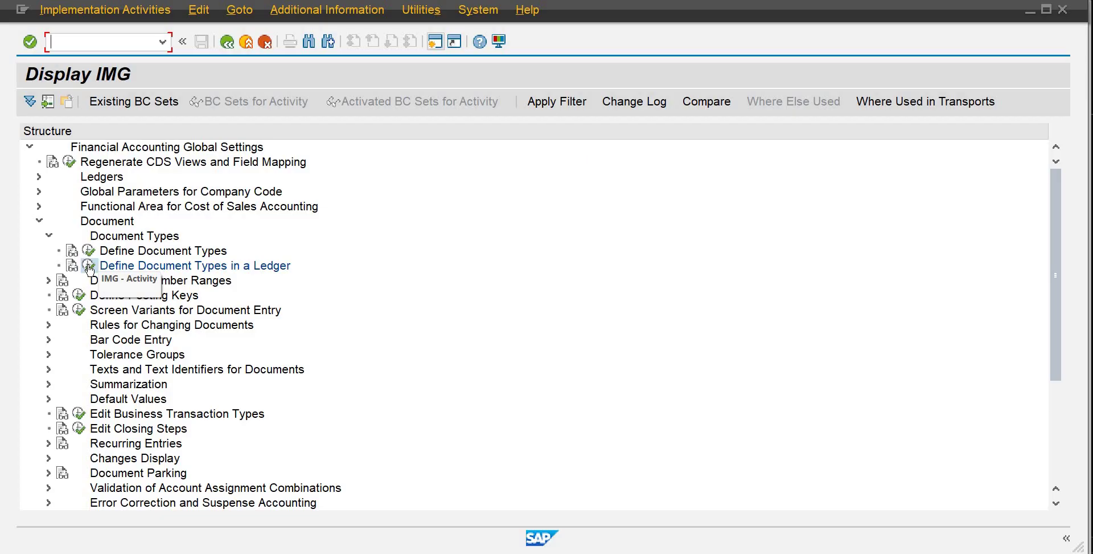
Add document type AB with number range 10 for ledger ND and save it in the proposed customizing request
{"action": "left_click", "coordinate": [90, 266]}
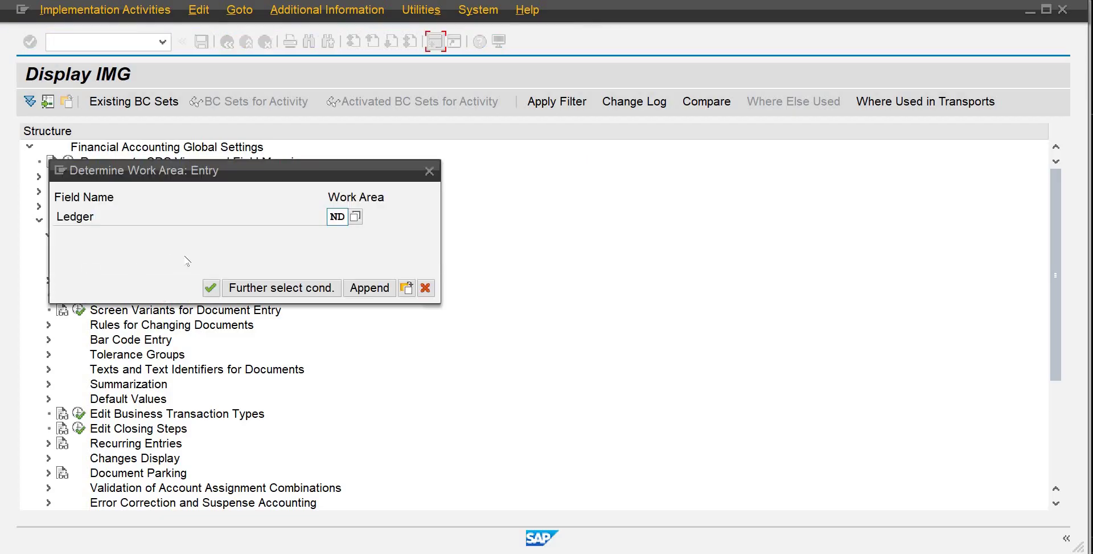
{"action": "left_click", "coordinate": [210, 289]}
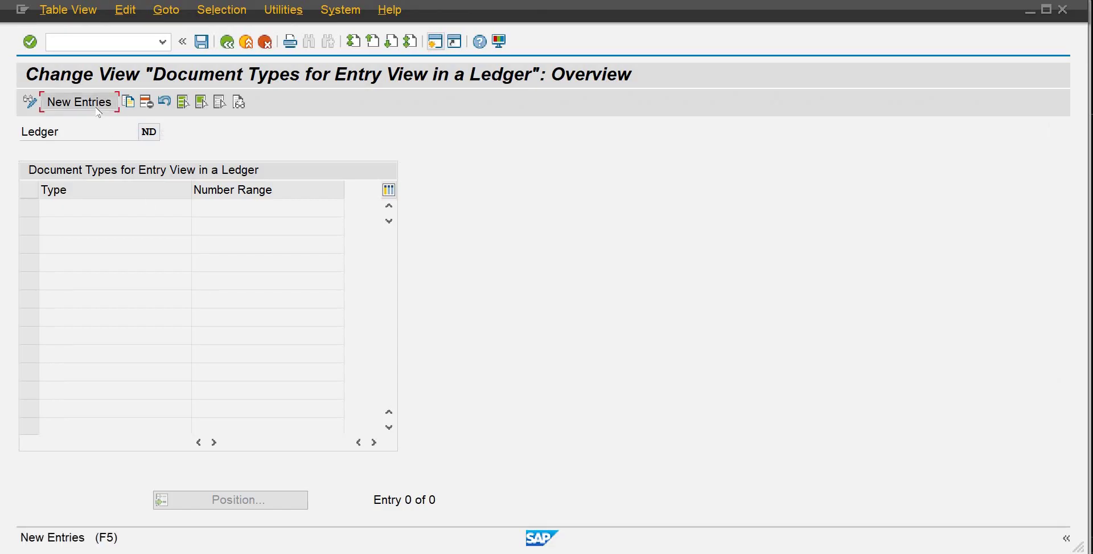
{"action": "left_click", "coordinate": [80, 101]}
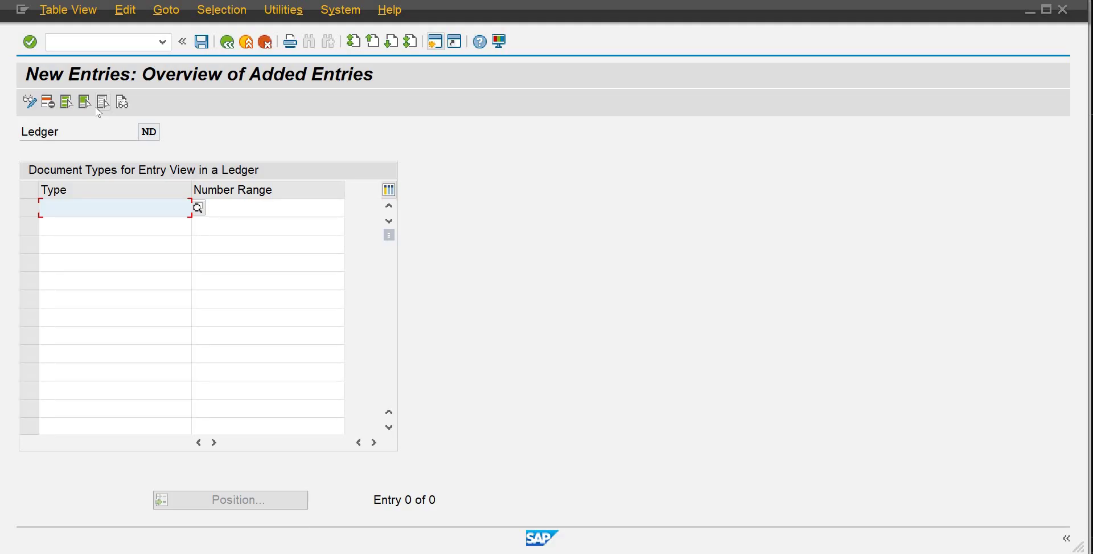
{"action": "left_click", "coordinate": [199, 208]}
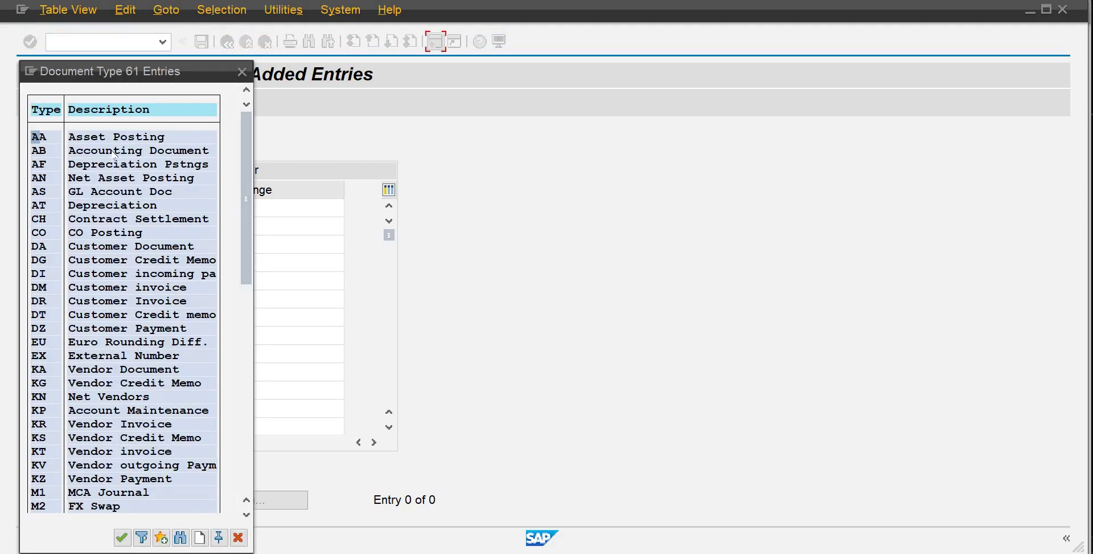
{"action": "double_click", "coordinate": [115, 151]}
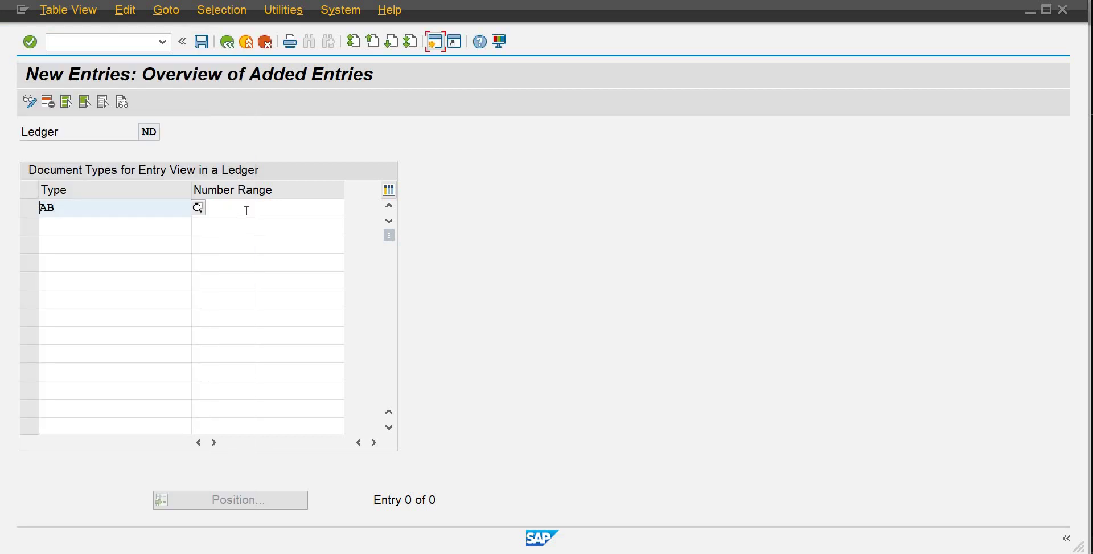
{"action": "left_click", "coordinate": [247, 210]}
{"action": "type", "text": "10"}
{"action": "key", "text": "Return"}
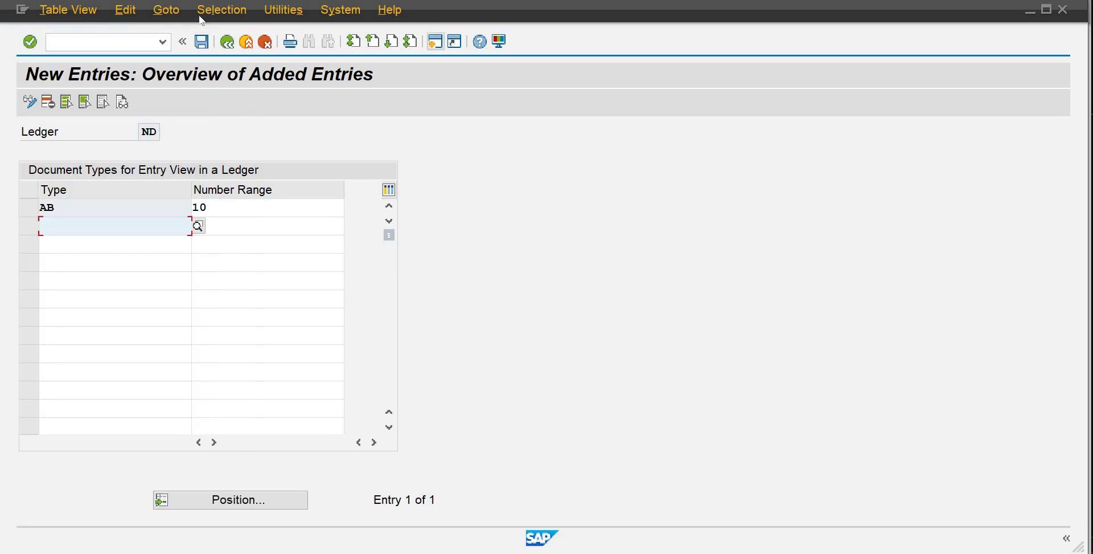
{"action": "left_click", "coordinate": [203, 44]}
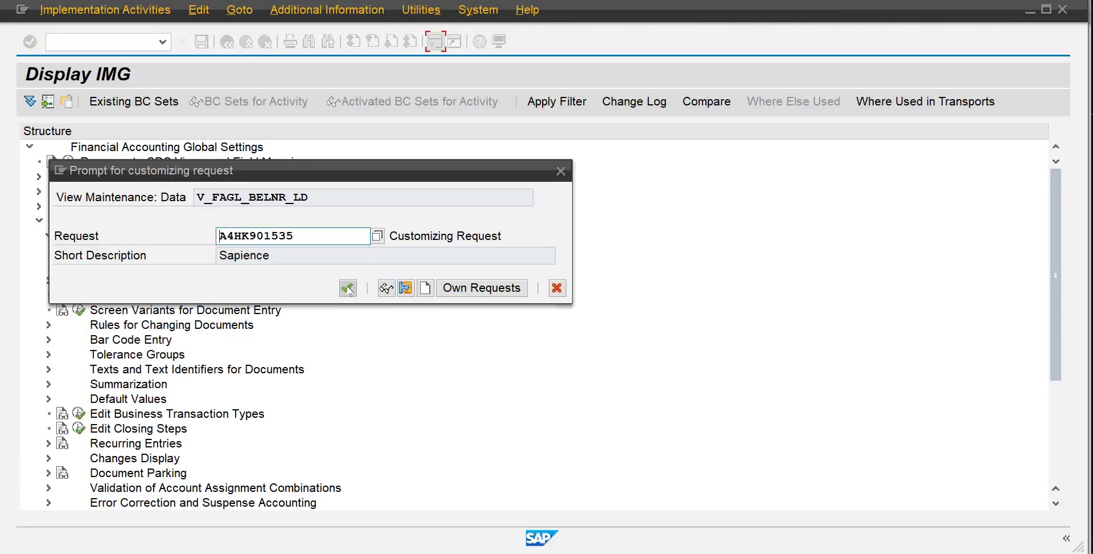
{"action": "left_click", "coordinate": [349, 289]}
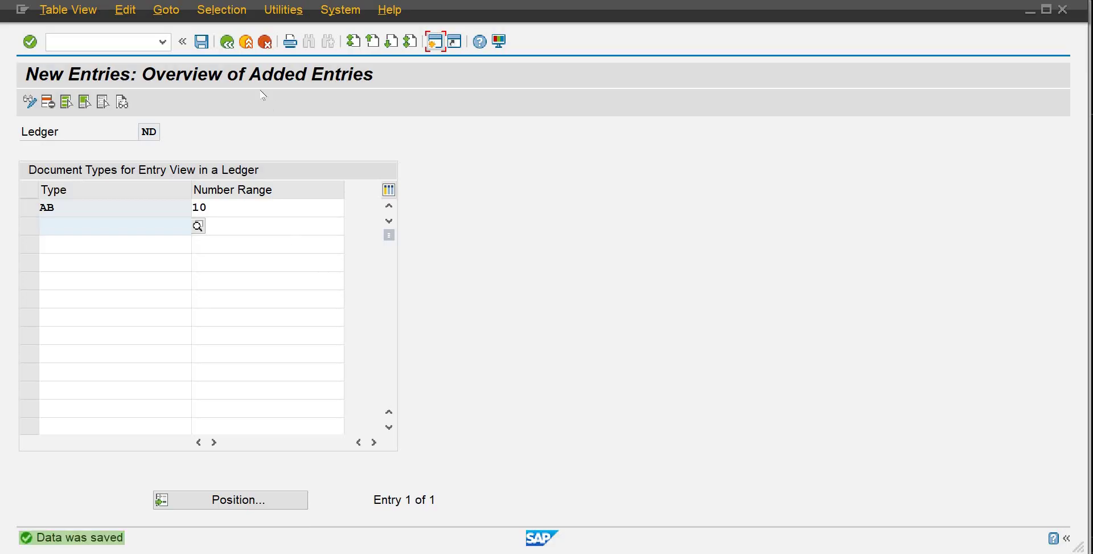
Check the number range and properties of document type AB (Accounting Document) in Define Document Types
{"action": "left_click", "coordinate": [228, 42]}
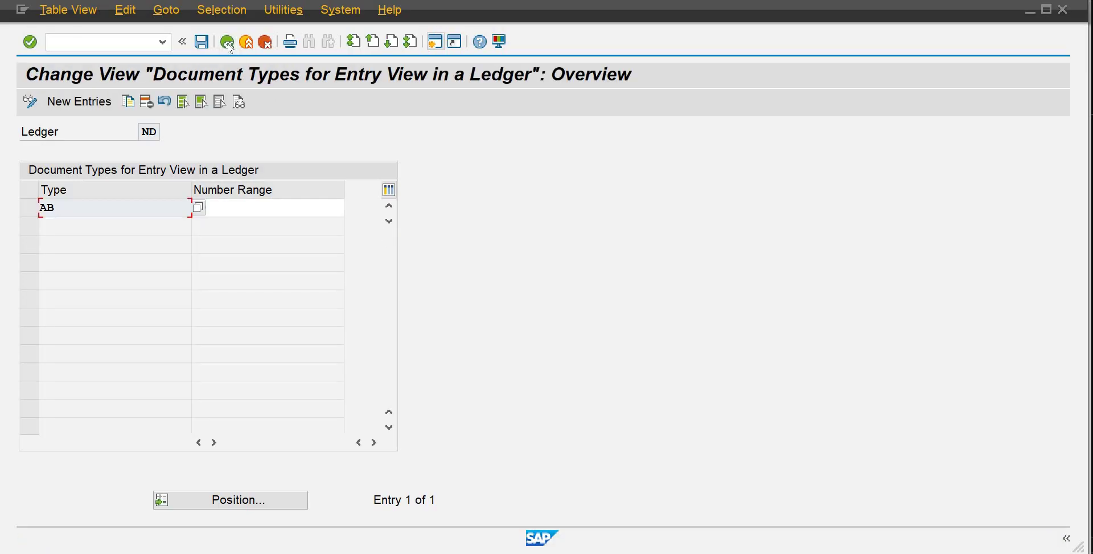
{"action": "left_click", "coordinate": [228, 43]}
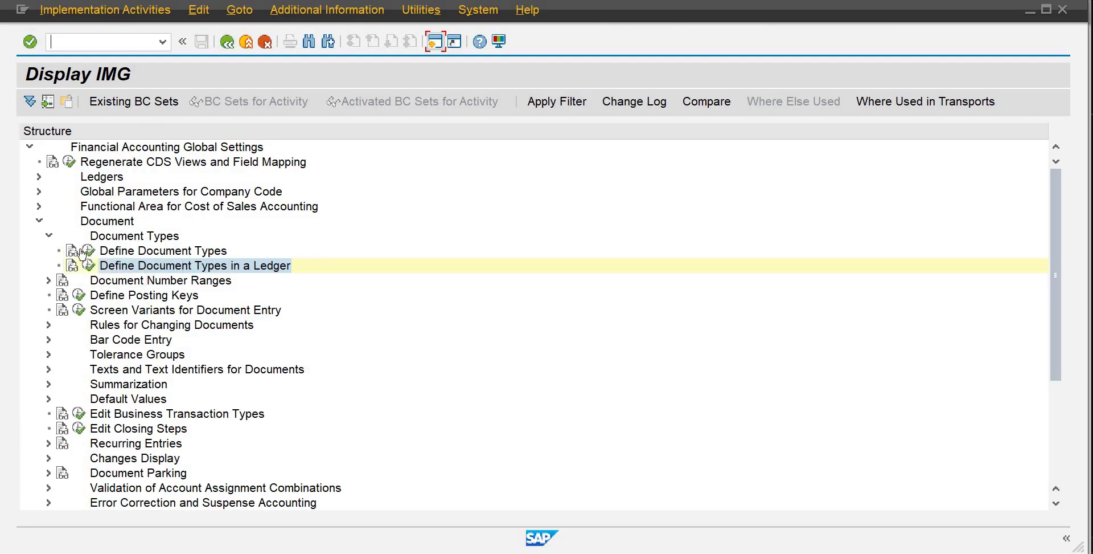
{"action": "left_click", "coordinate": [87, 251]}
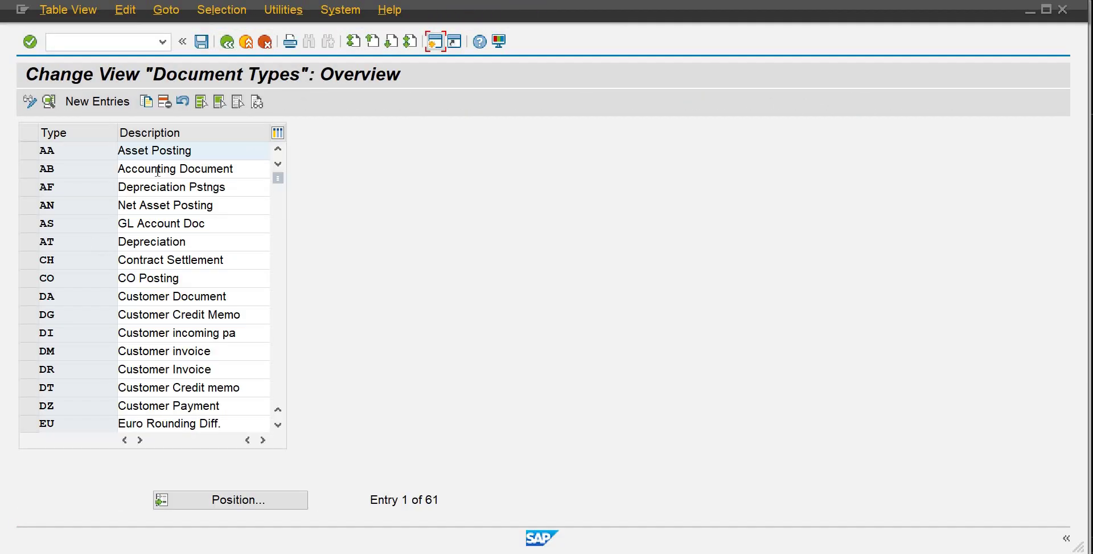
{"action": "double_click", "coordinate": [158, 170]}
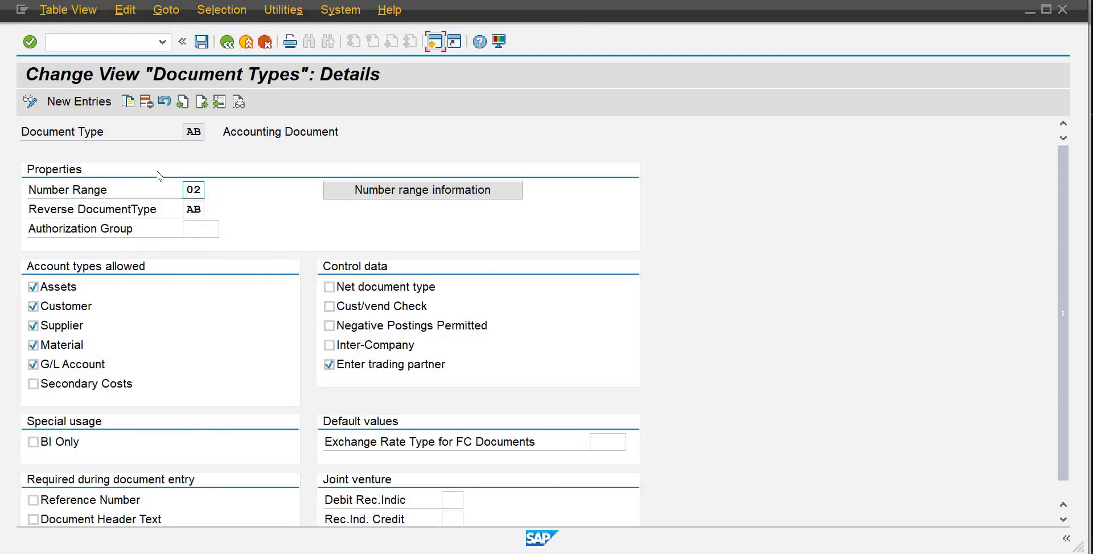
{"action": "left_click", "coordinate": [227, 49]}
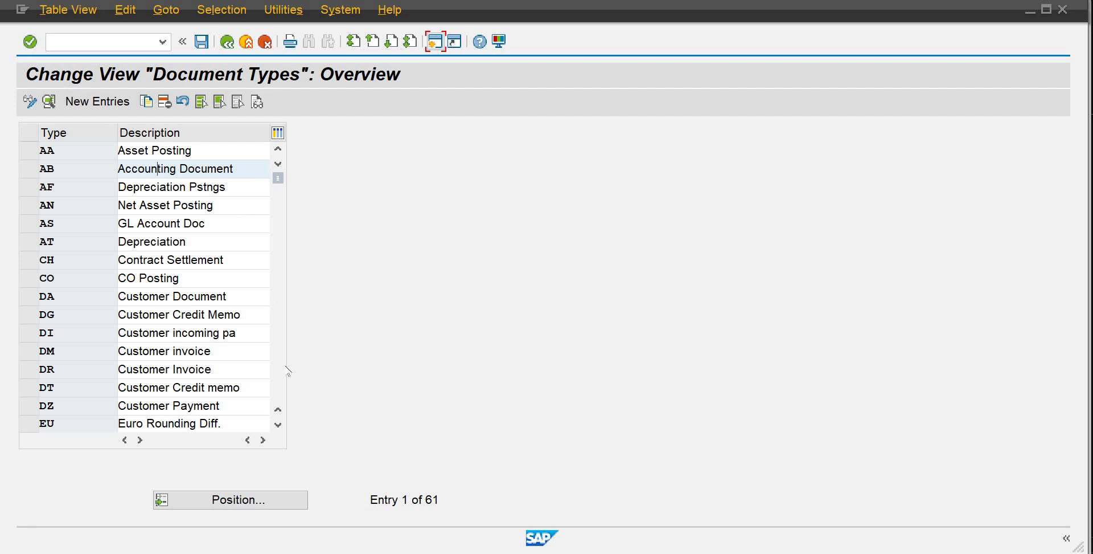
Look through the list of document types and reopen the details of type AB (Accounting Document)
{"action": "left_click", "coordinate": [279, 426]}
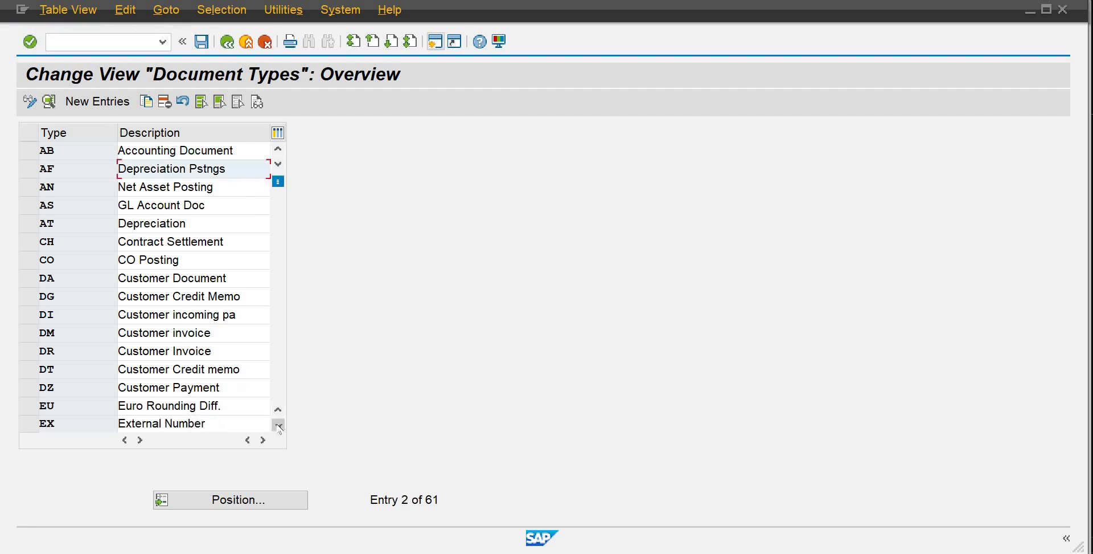
{"action": "left_click", "coordinate": [279, 425]}
{"action": "left_click", "coordinate": [279, 425]}
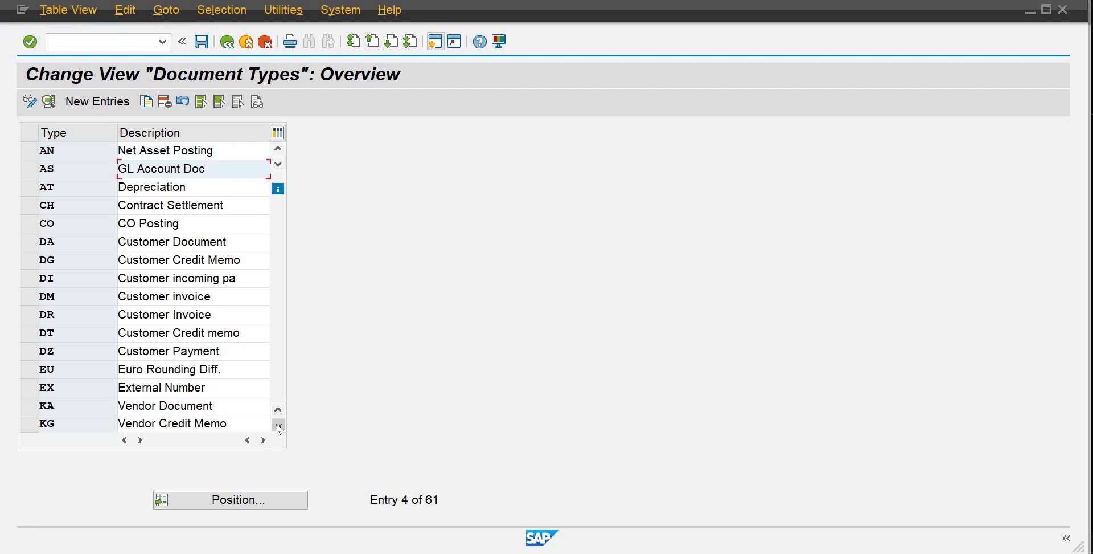
{"action": "left_click", "coordinate": [278, 425]}
{"action": "left_click", "coordinate": [279, 426]}
{"action": "left_click", "coordinate": [279, 425]}
{"action": "left_click", "coordinate": [278, 425]}
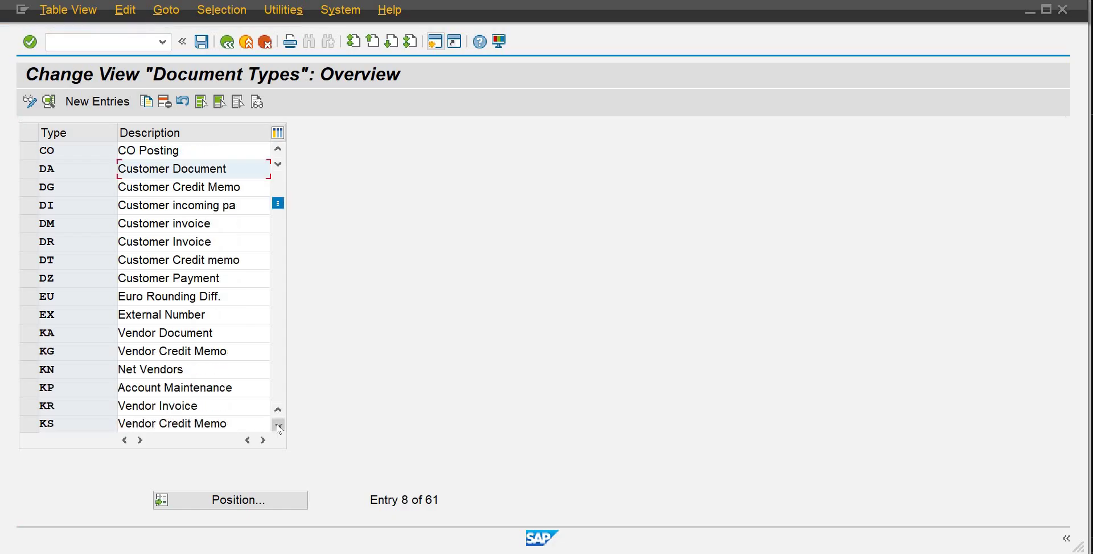
{"action": "left_click", "coordinate": [279, 426]}
{"action": "left_click", "coordinate": [279, 426]}
{"action": "left_click", "coordinate": [279, 425]}
{"action": "left_click", "coordinate": [278, 426]}
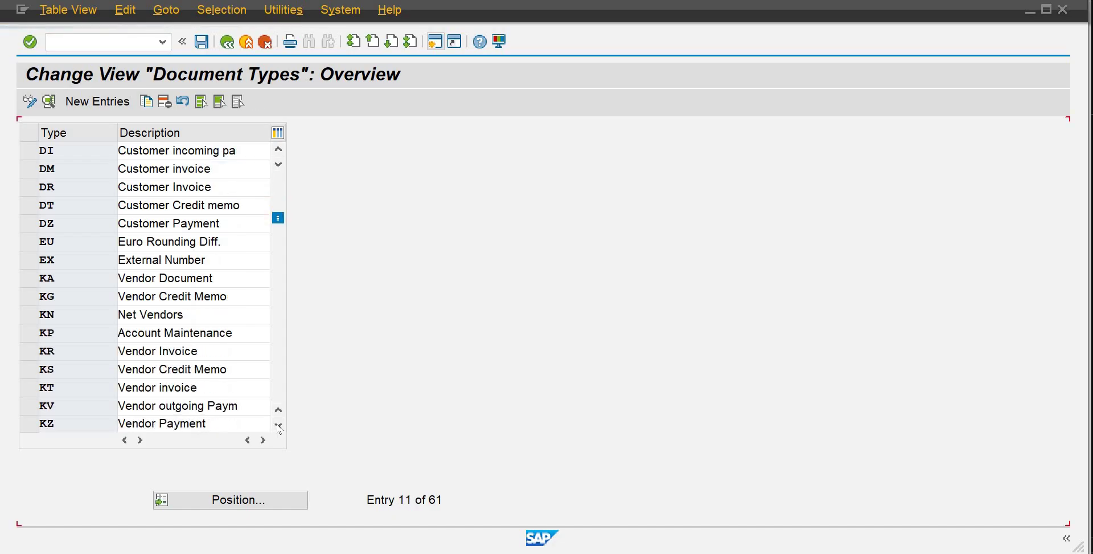
{"action": "left_click", "coordinate": [279, 426]}
{"action": "left_click", "coordinate": [279, 425]}
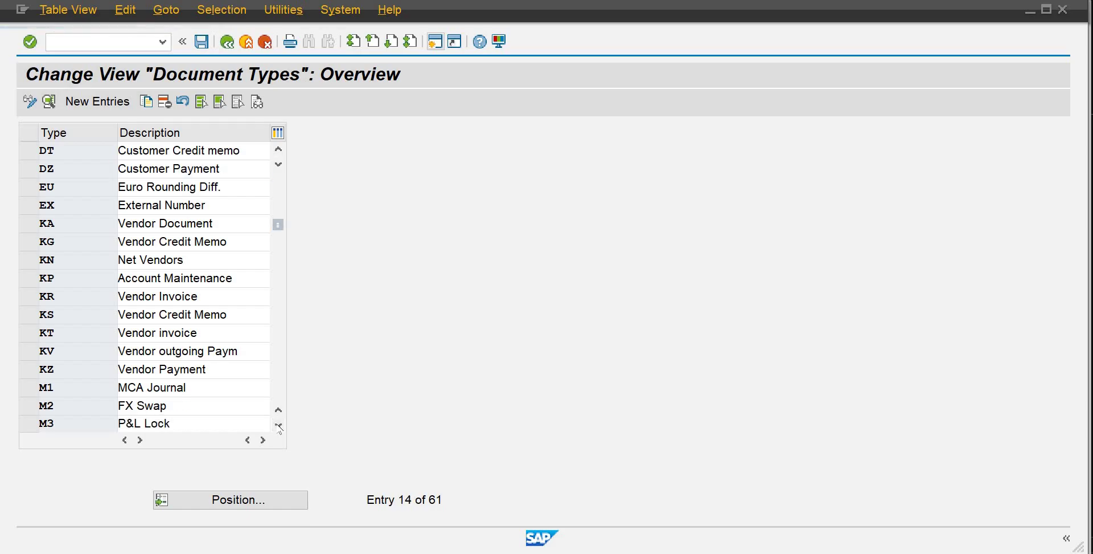
{"action": "left_click", "coordinate": [279, 425]}
{"action": "left_click", "coordinate": [279, 426]}
{"action": "left_click", "coordinate": [278, 425]}
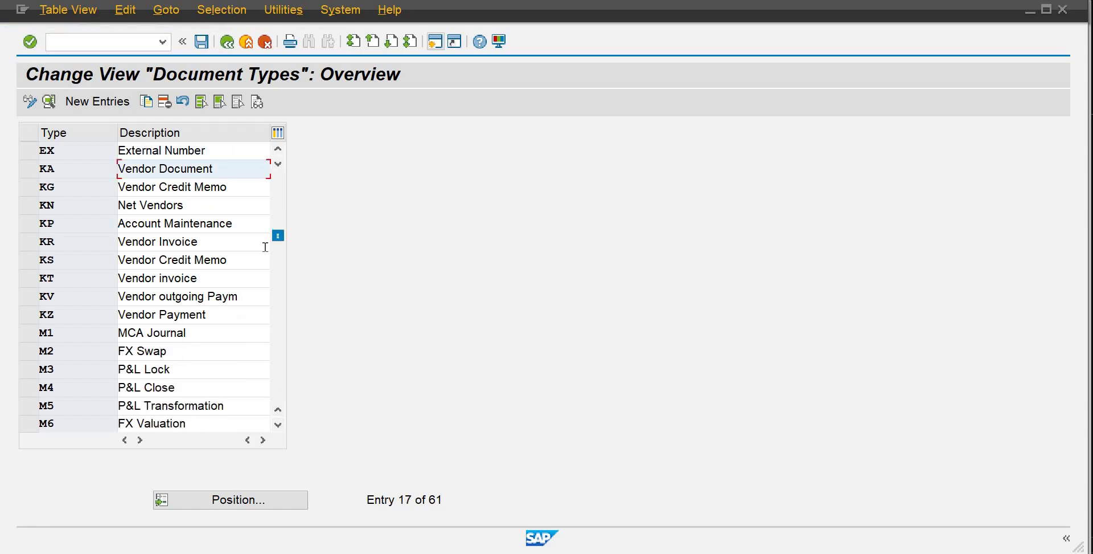
{"action": "left_click", "coordinate": [278, 190]}
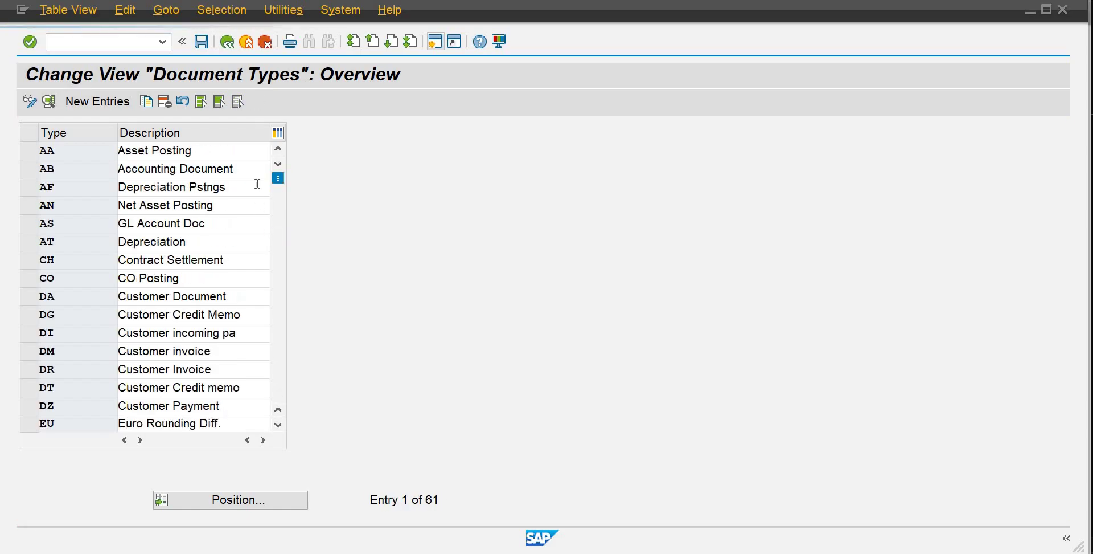
{"action": "left_click", "coordinate": [213, 171]}
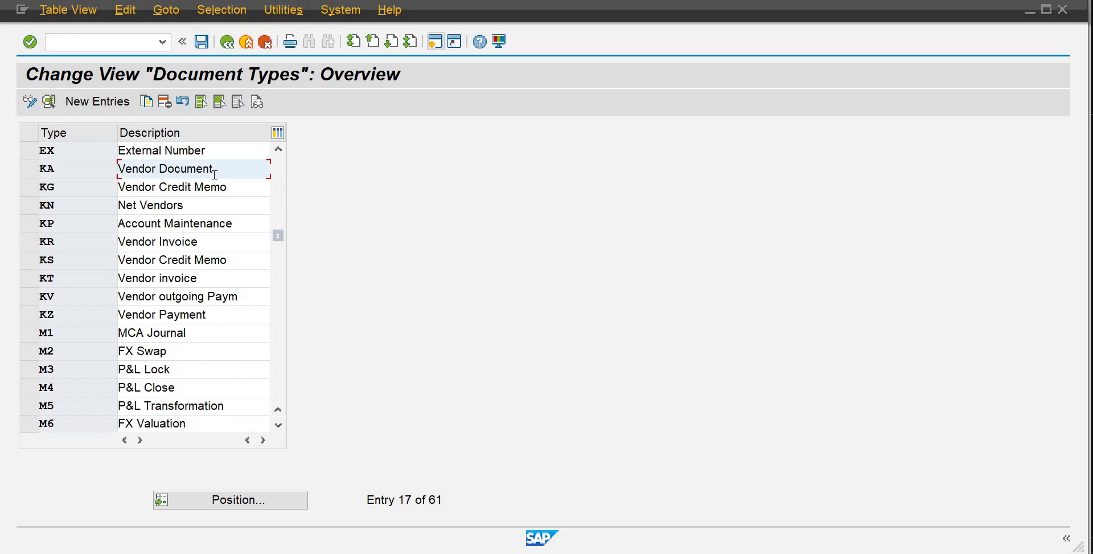
{"action": "left_click", "coordinate": [281, 180]}
{"action": "double_click", "coordinate": [210, 169]}
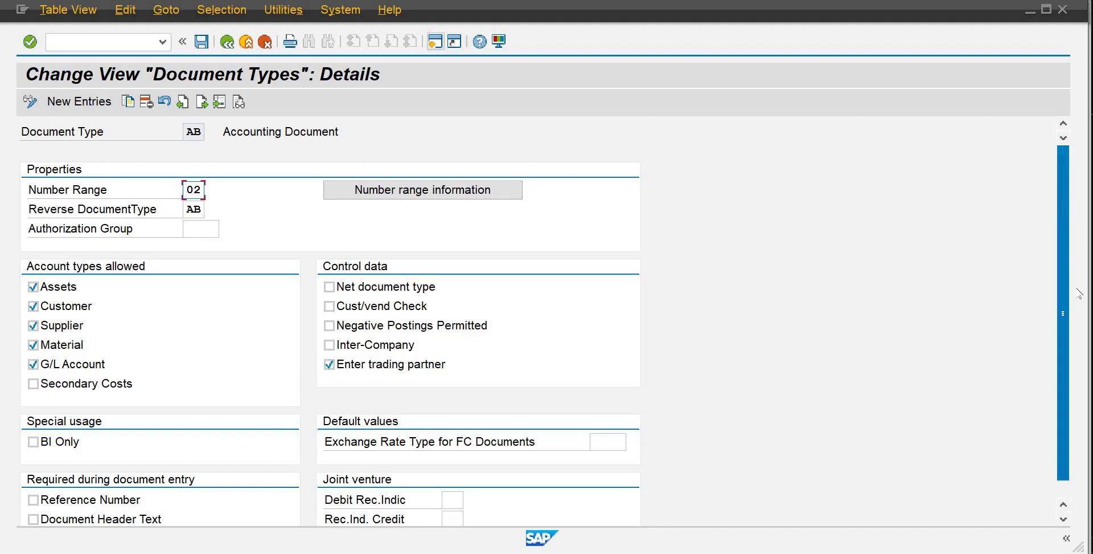
Review document type AB's properties and its number range information, and return to the G/L document entry
{"action": "scroll", "coordinate": [1080, 211], "scroll_direction": "down", "scroll_amount": 1}
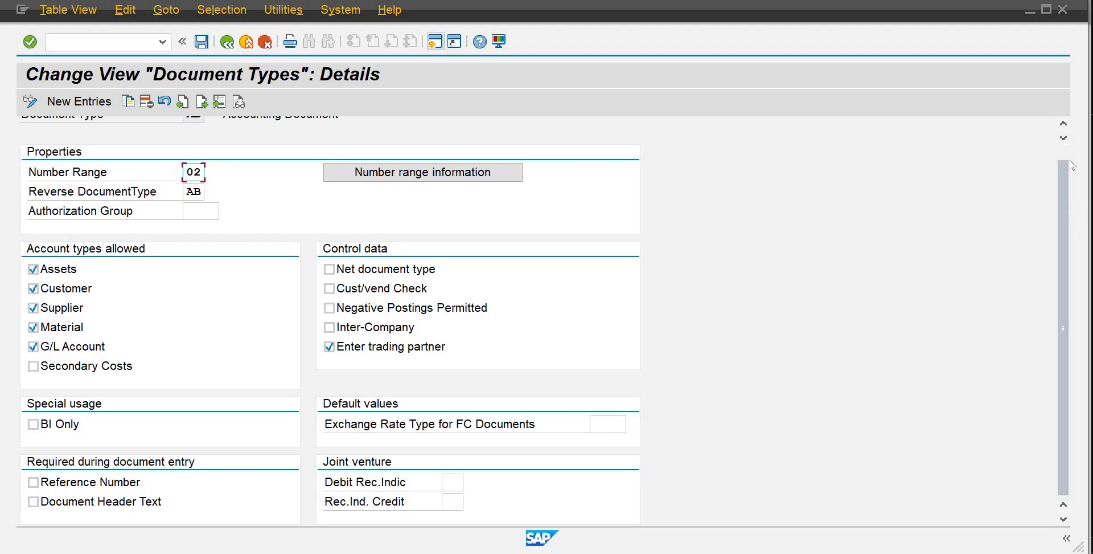
{"action": "scroll", "coordinate": [492, 208], "scroll_direction": "up", "scroll_amount": 1}
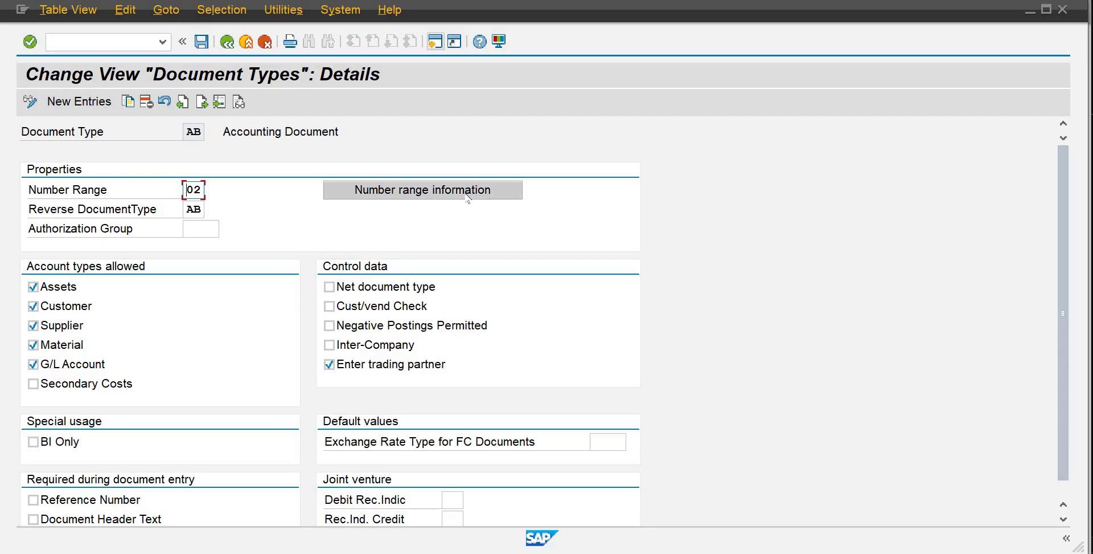
{"action": "left_click", "coordinate": [465, 192]}
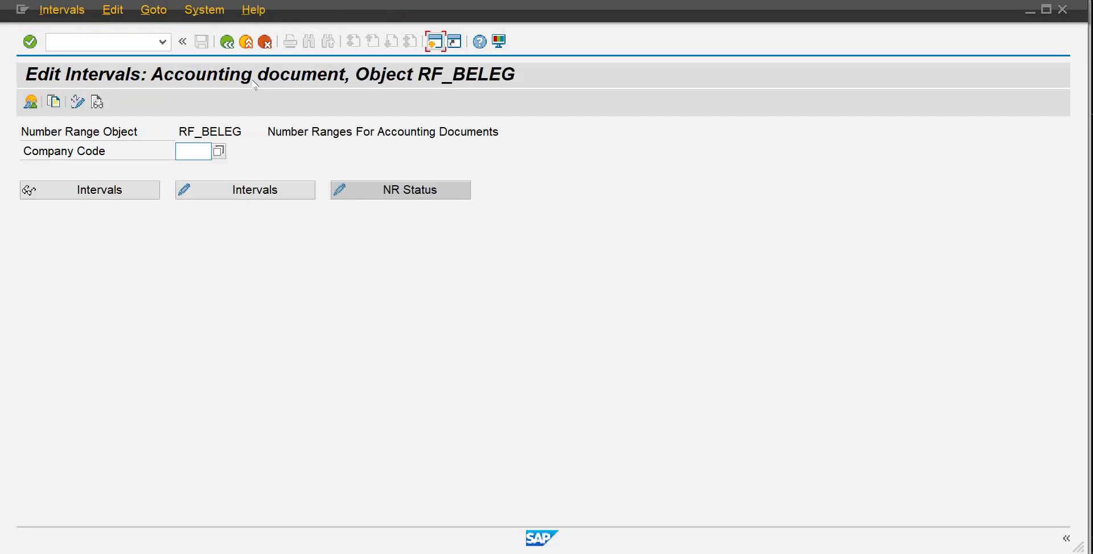
{"action": "left_click", "coordinate": [227, 42]}
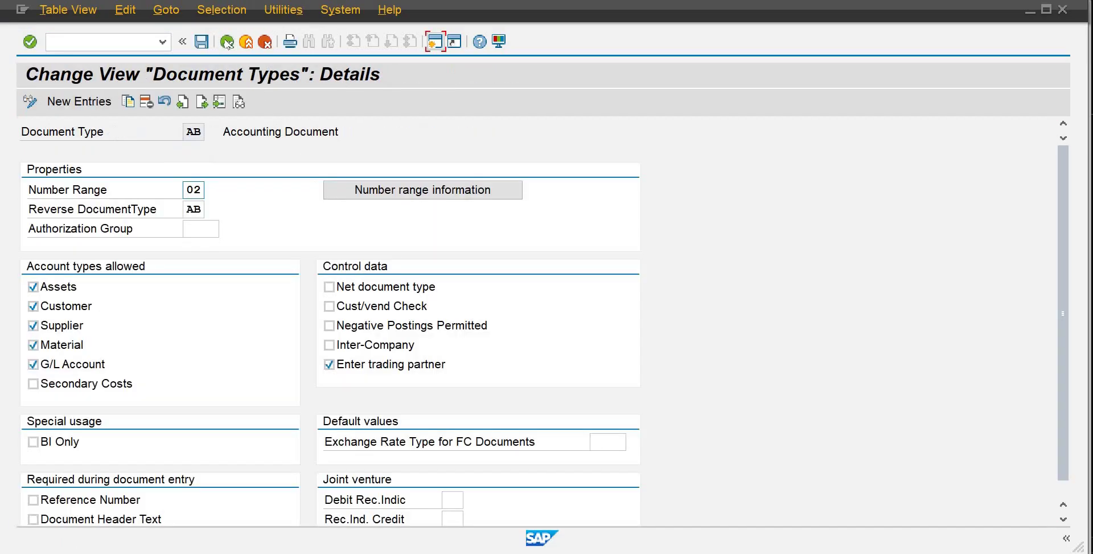
{"action": "left_click", "coordinate": [227, 42]}
{"action": "left_click", "coordinate": [227, 42]}
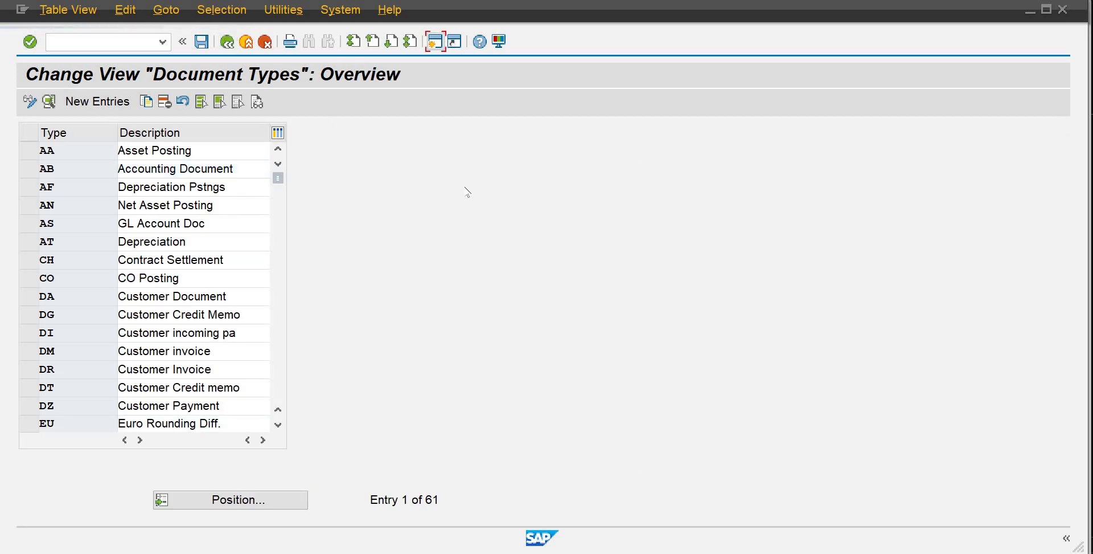
{"action": "left_click", "coordinate": [227, 42]}
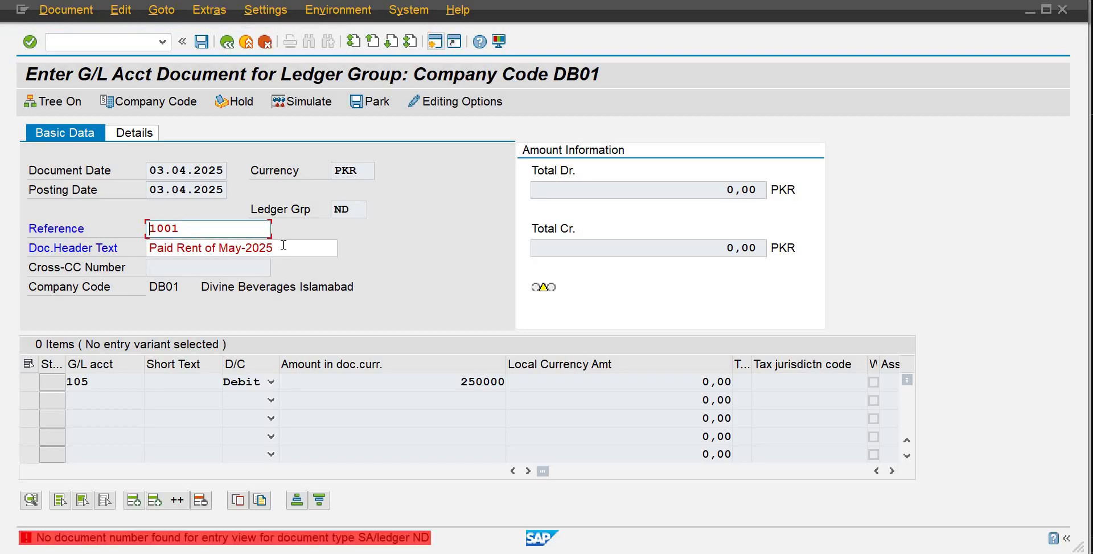
Restart G/L document entry for a ledger group with document date 03.04.2025 and header text "Paid Rent of May-2025"
{"action": "left_click", "coordinate": [112, 43]}
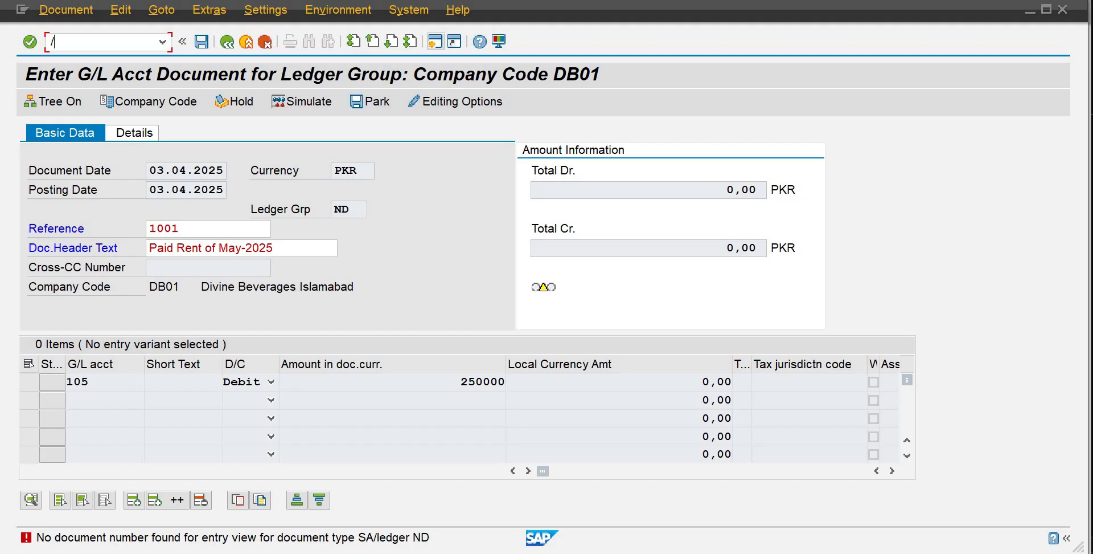
{"action": "key", "text": "Return"}
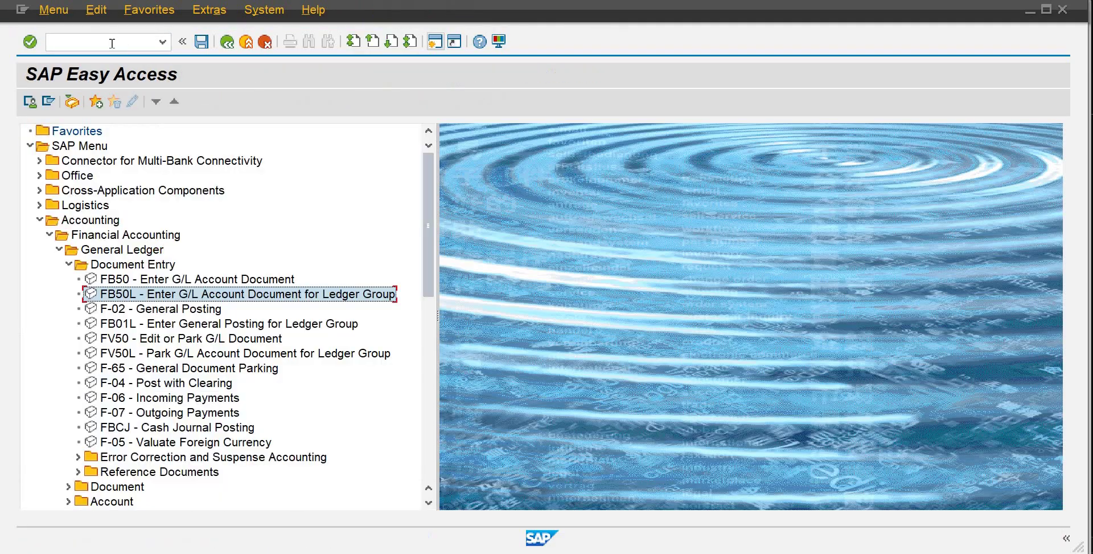
{"action": "key", "text": "Return"}
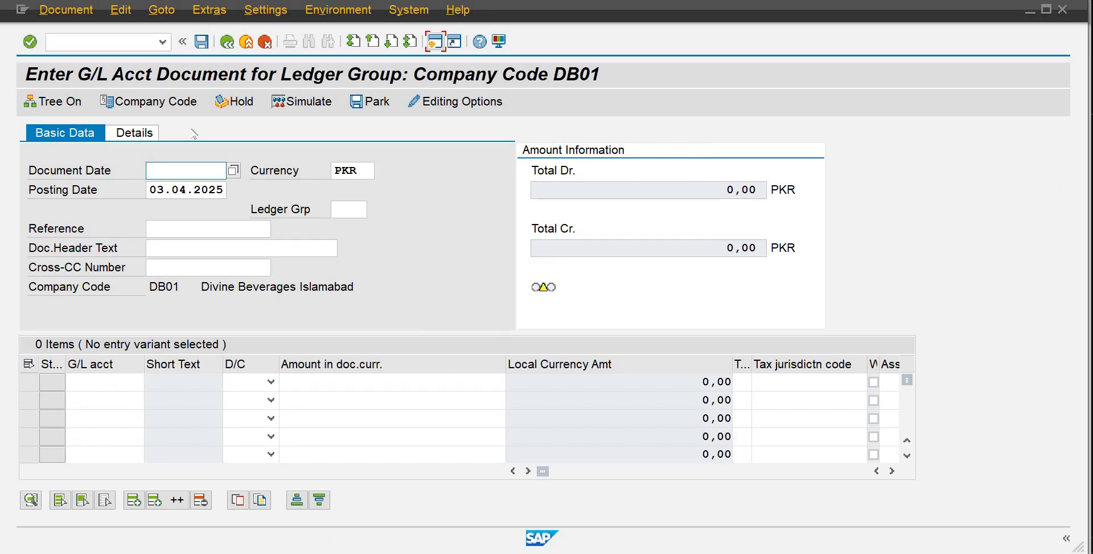
{"action": "type", "text": "03.04.2025"}
{"action": "key", "text": "Caps_Lock"}
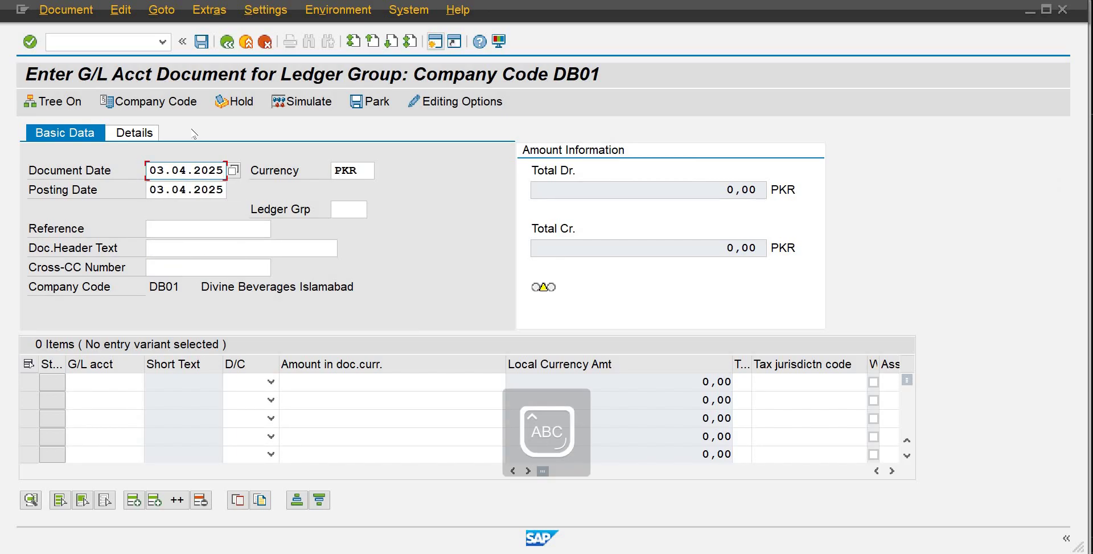
{"action": "key", "text": "Caps_Lock"}
{"action": "key", "text": "Tab"}
{"action": "key", "text": "Tab"}
{"action": "key", "text": "Tab"}
{"action": "key", "text": "Tab"}
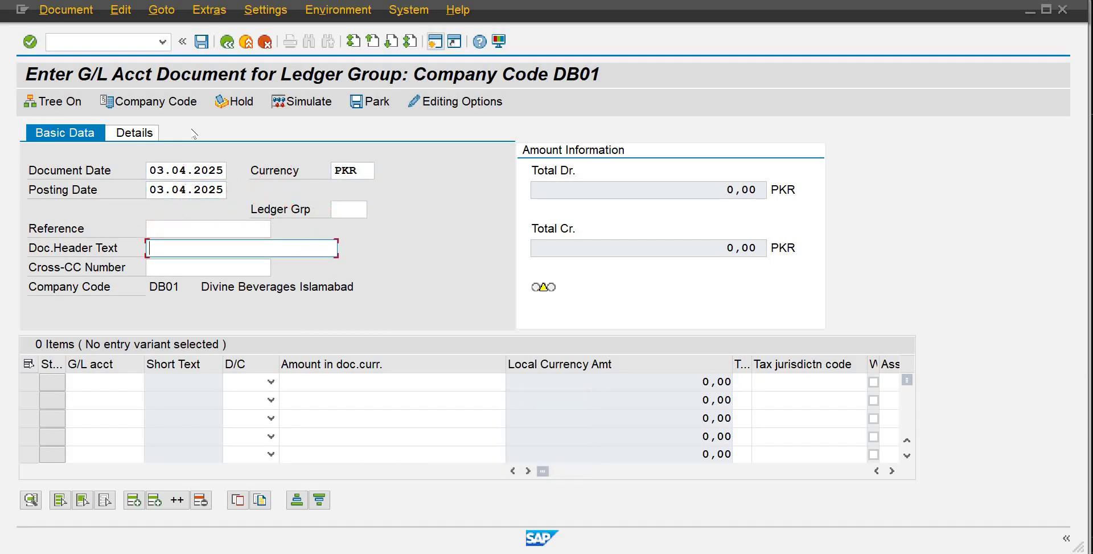
{"action": "type", "text": "P"}
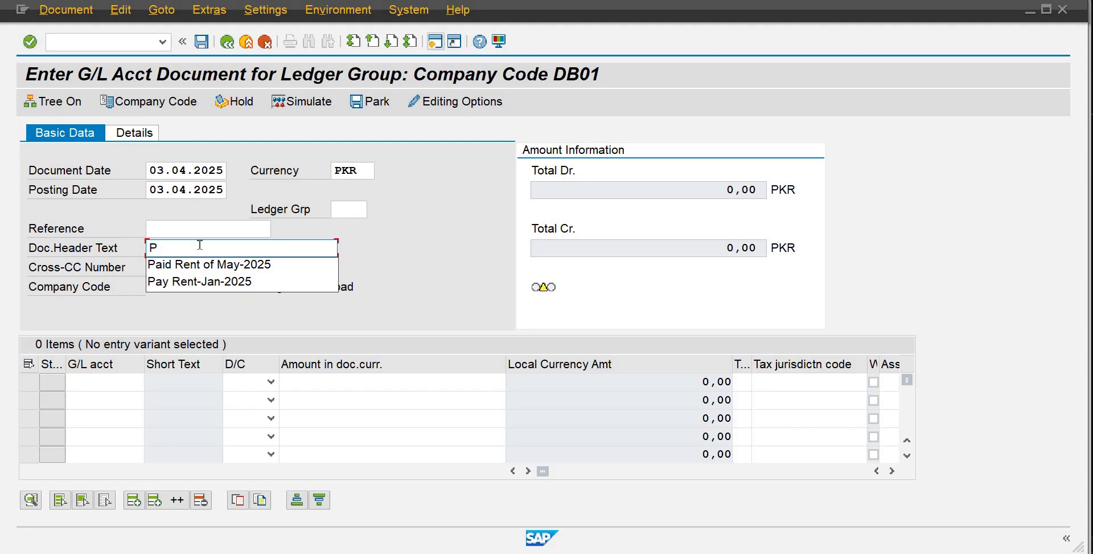
{"action": "left_click", "coordinate": [204, 264]}
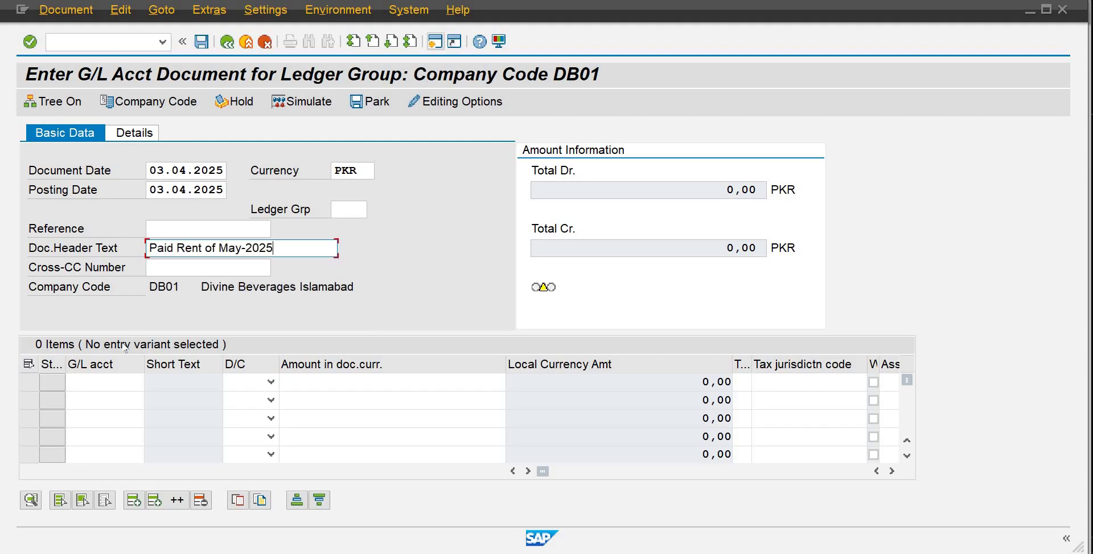
Enter the first line item as a debit of 250000 PKR to G/L account 105
{"action": "left_click", "coordinate": [111, 382]}
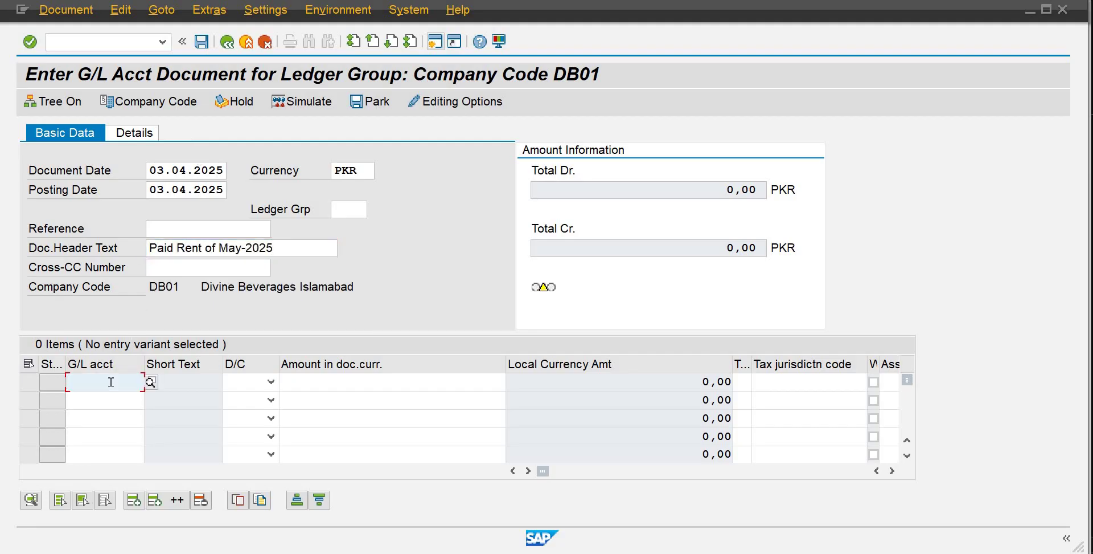
{"action": "type", "text": "105"}
{"action": "key", "text": "Tab"}
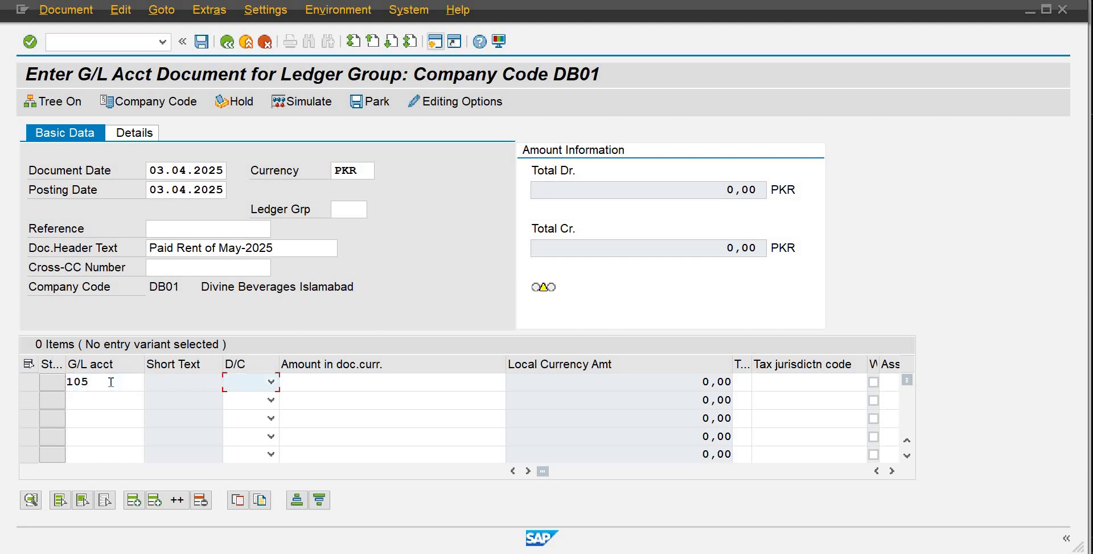
{"action": "type", "text": "Debit"}
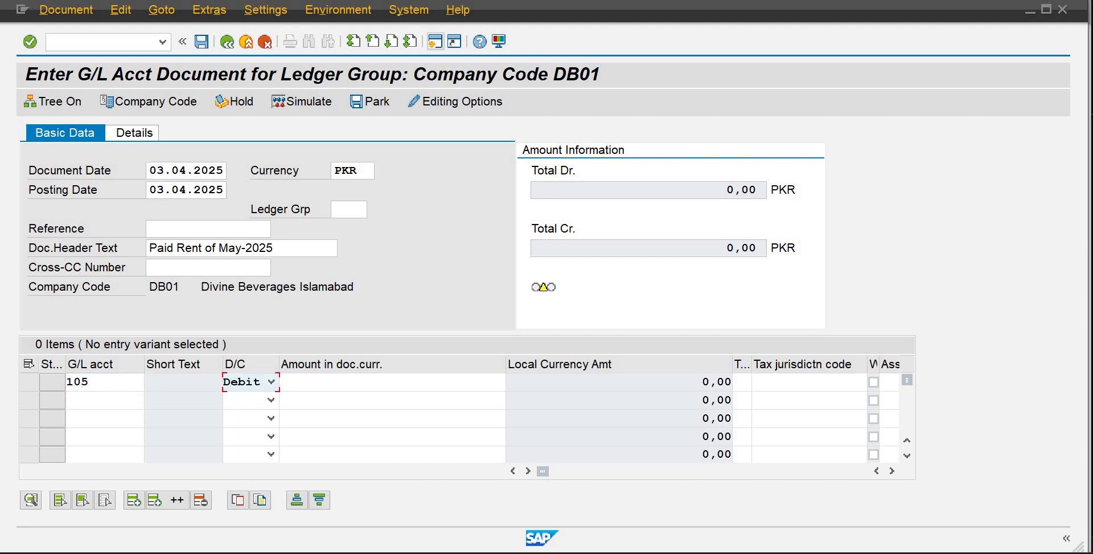
{"action": "key", "text": "F10"}
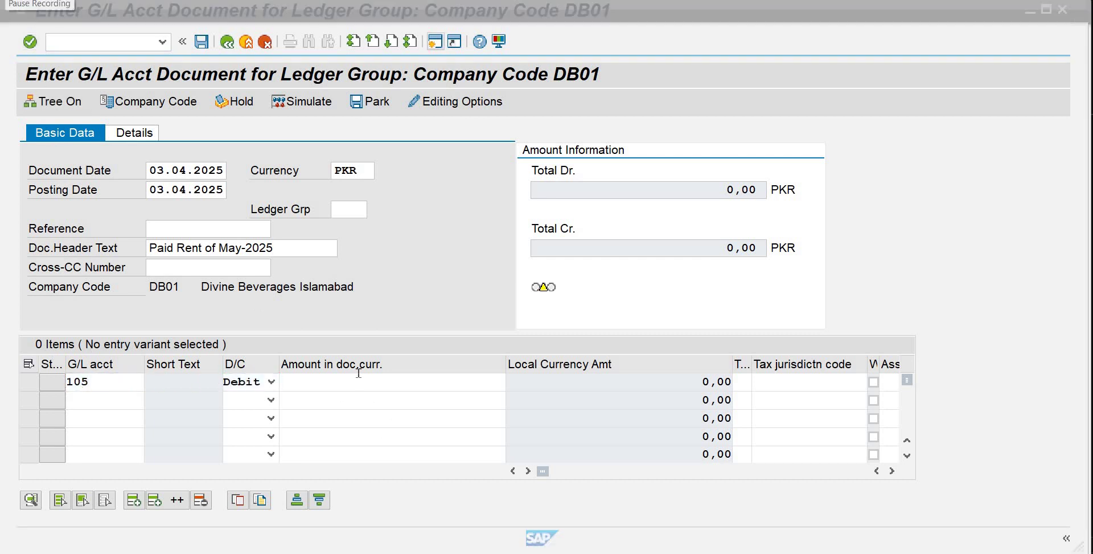
{"action": "left_click", "coordinate": [358, 391]}
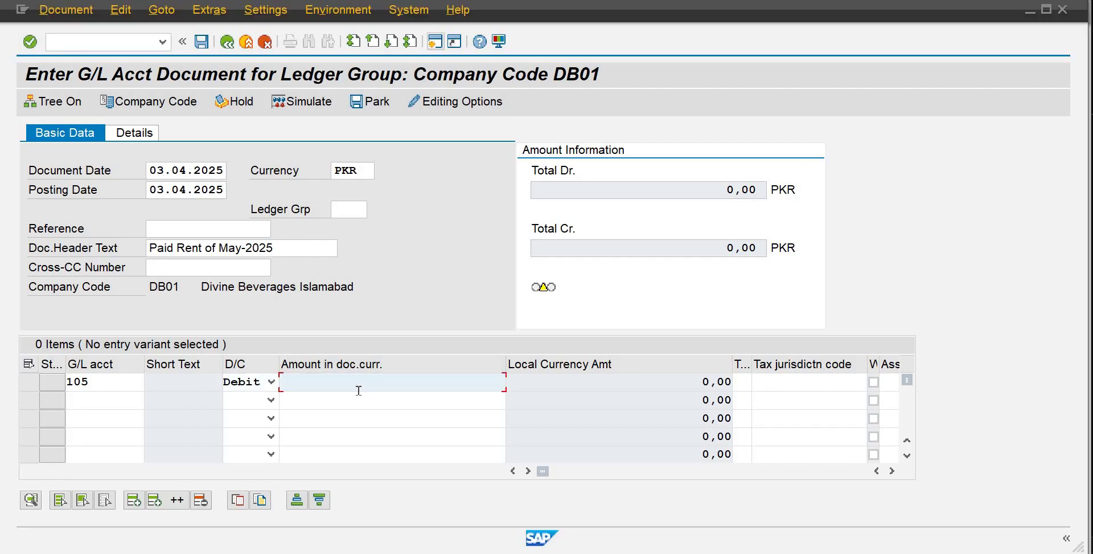
{"action": "type", "text": "250000"}
{"action": "key", "text": "Return"}
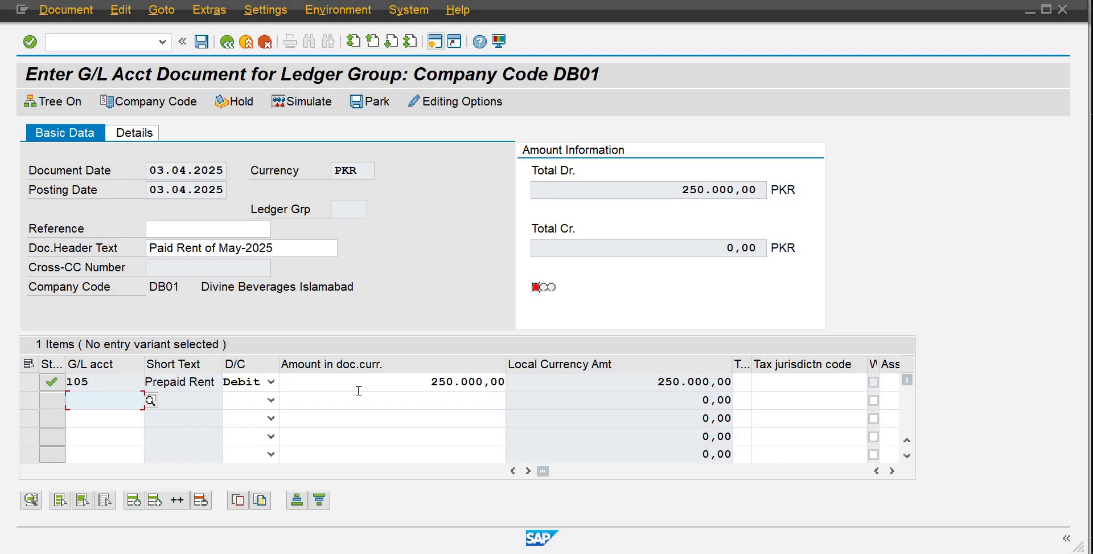
Add a second line item crediting G/L account 100 with 250000 PKR and try to post the document
{"action": "type", "text": "100"}
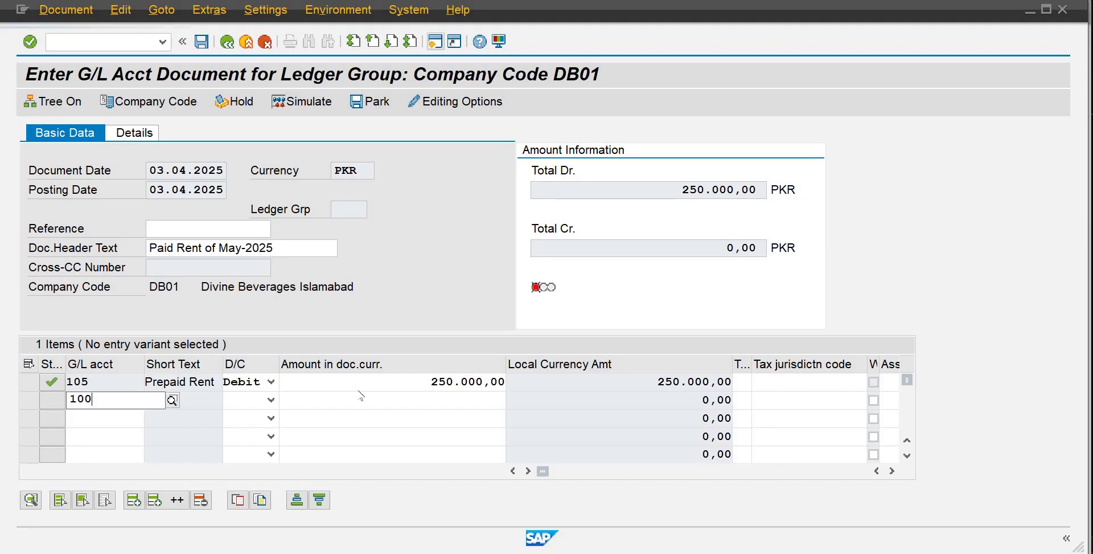
{"action": "left_click", "coordinate": [169, 436]}
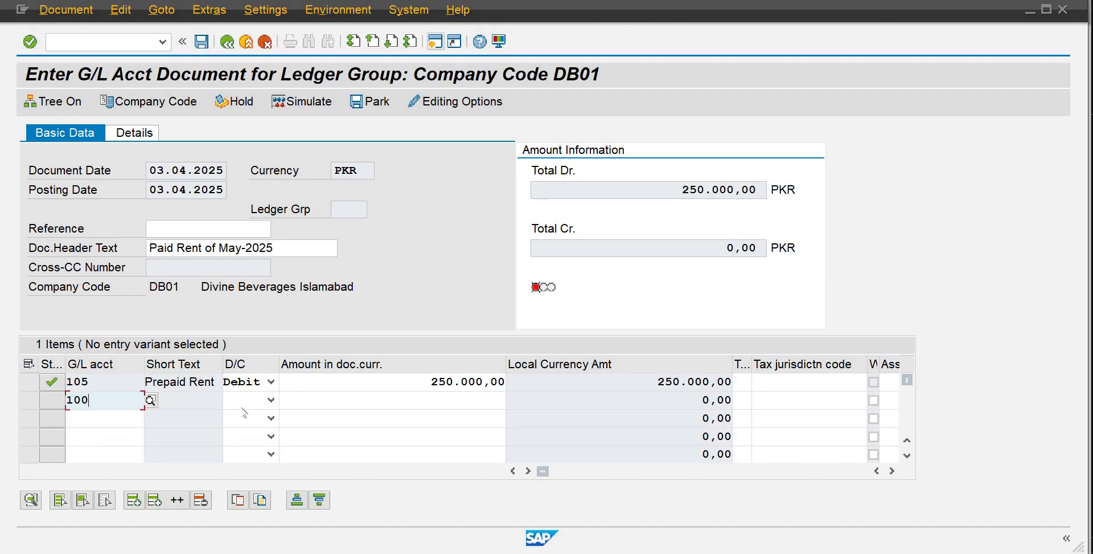
{"action": "left_click", "coordinate": [271, 401]}
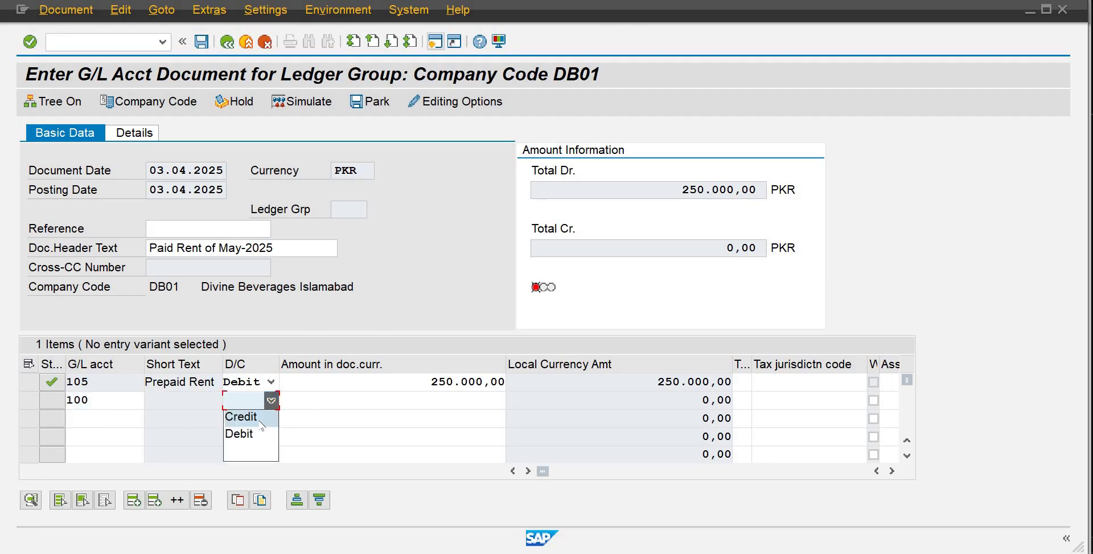
{"action": "left_click", "coordinate": [260, 420]}
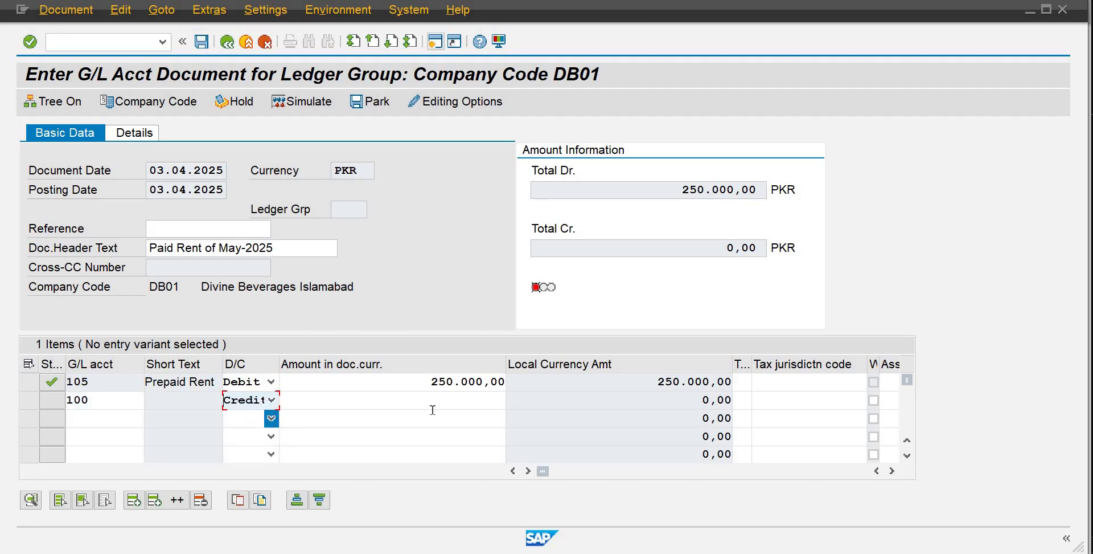
{"action": "left_click", "coordinate": [460, 398]}
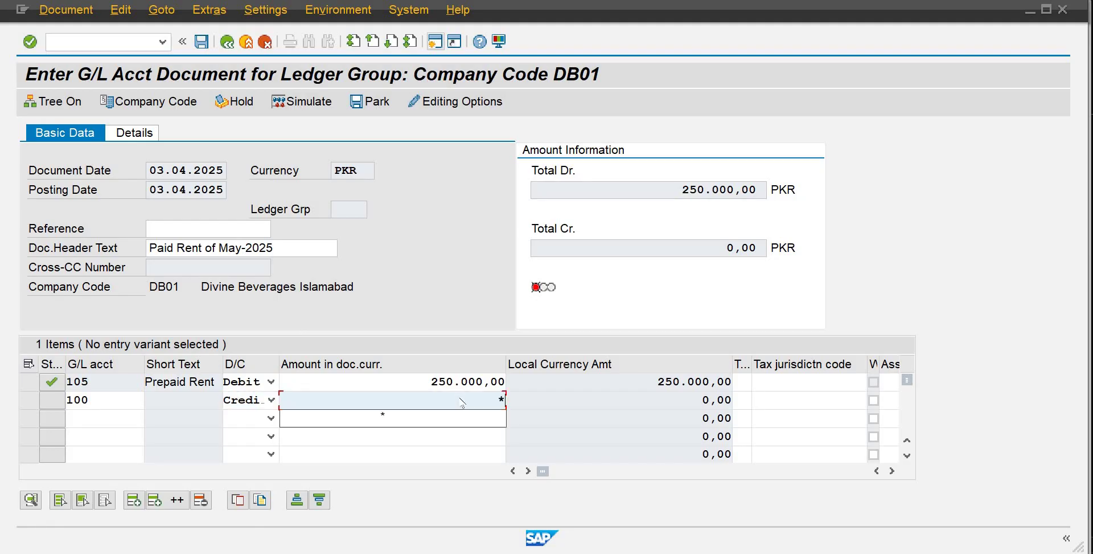
{"action": "type", "text": "250000"}
{"action": "key", "text": "Return"}
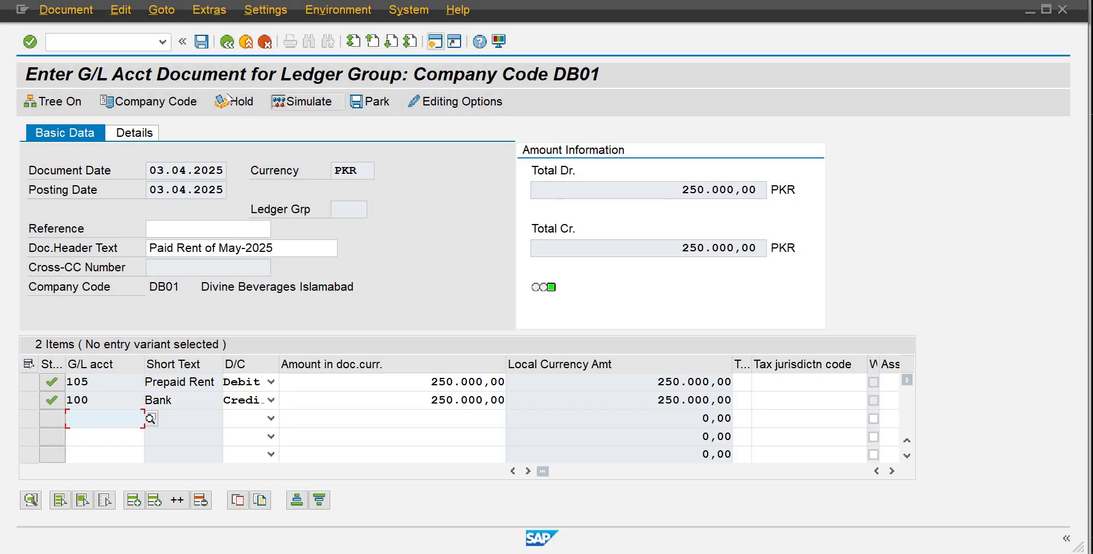
{"action": "left_click", "coordinate": [199, 49]}
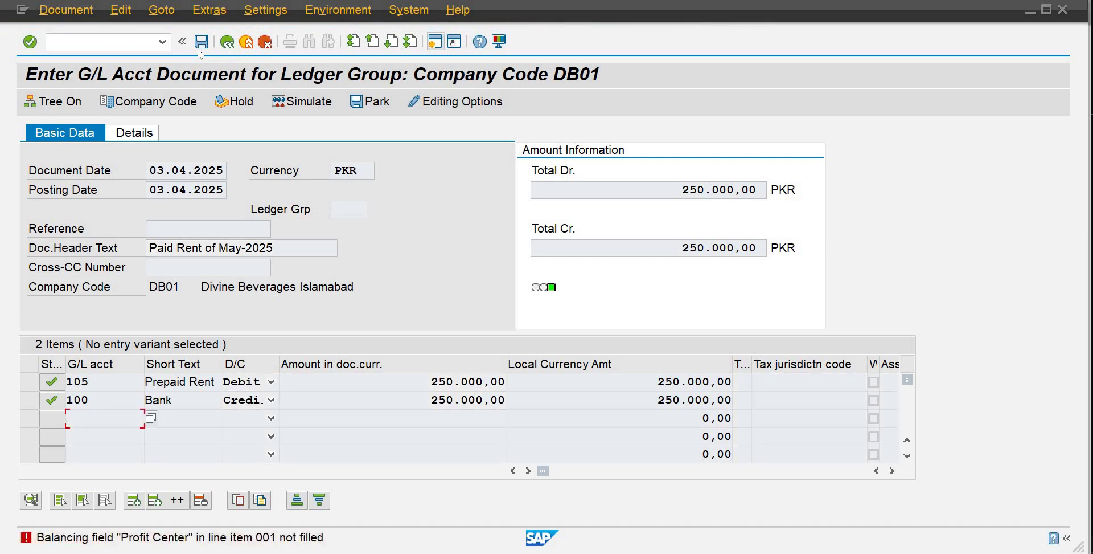
Discard the current entry and start a new ledger group document dated 03.04.2025 with header text "Paid Rent of May-2025"
{"action": "left_click", "coordinate": [92, 46]}
{"action": "type", "text": "/nfb50"}
{"action": "key", "text": "Return"}
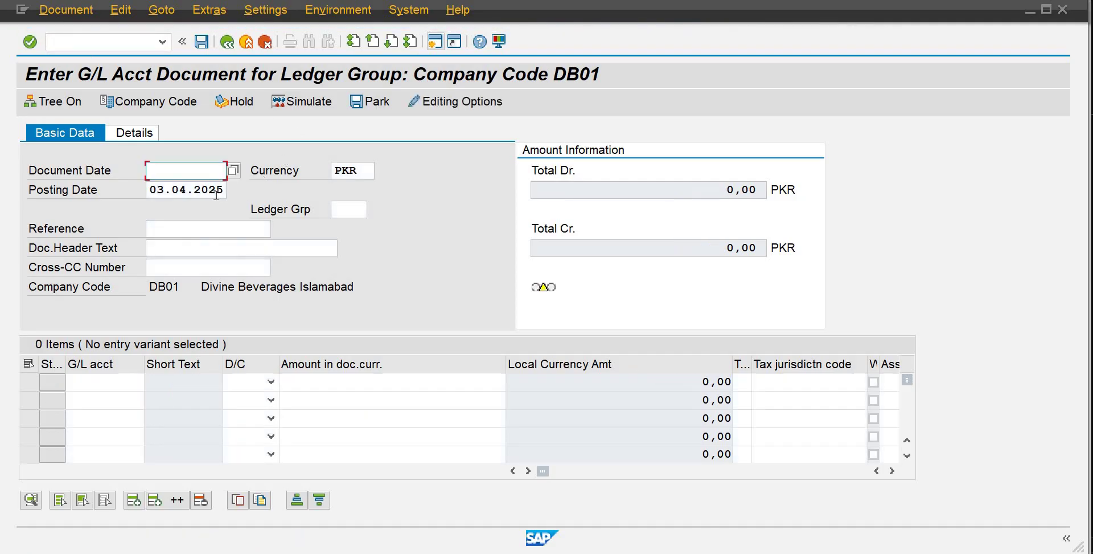
{"action": "type", "text": "02"}
{"action": "key", "text": "BackSpace"}
{"action": "key", "text": "BackSpace"}
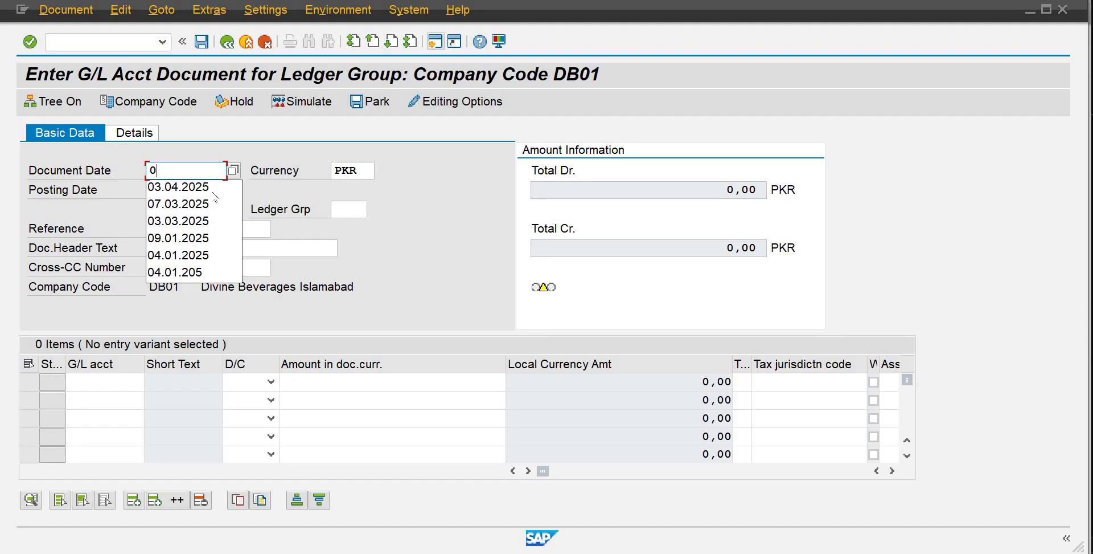
{"action": "left_click", "coordinate": [214, 187]}
{"action": "key", "text": "Tab"}
{"action": "key", "text": "Tab"}
{"action": "key", "text": "Tab"}
{"action": "key", "text": "Tab"}
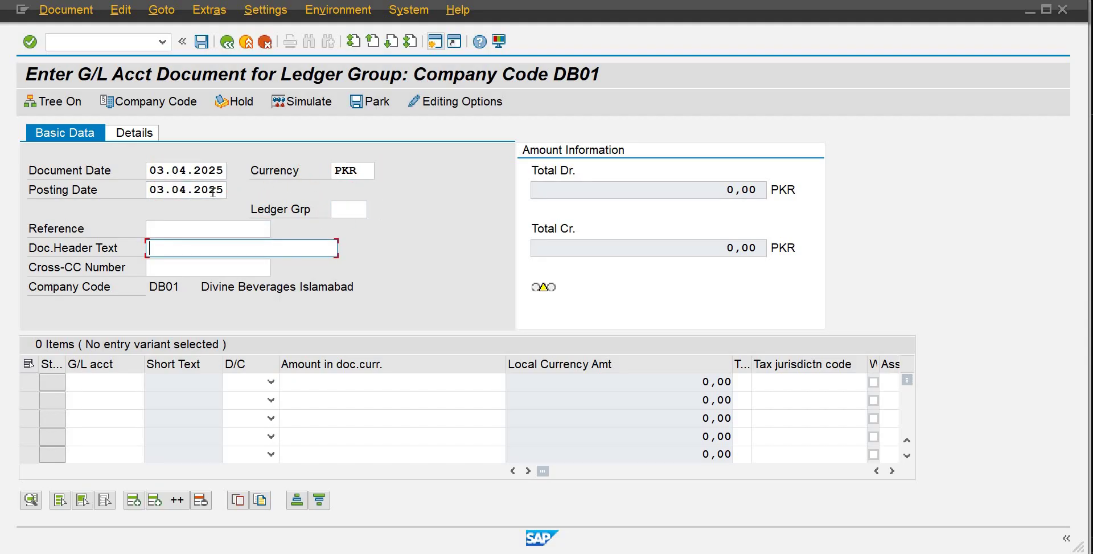
{"action": "type", "text": "p"}
{"action": "key", "text": "Down"}
{"action": "key", "text": "Tab"}
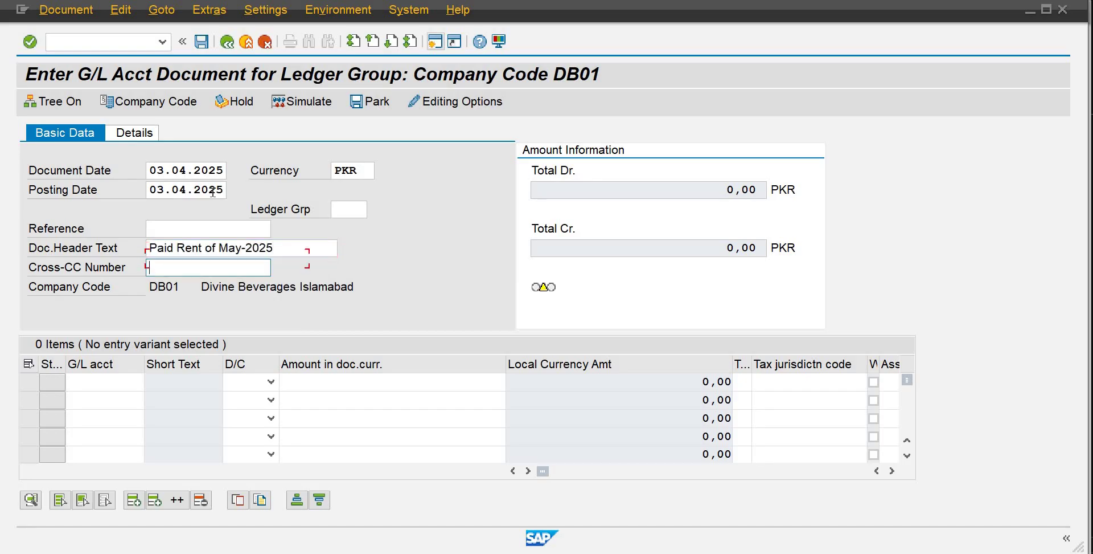
Enter the first line item as a debit of 250000 PKR to G/L account 105
{"action": "key", "text": "Tab"}
{"action": "type", "text": "105"}
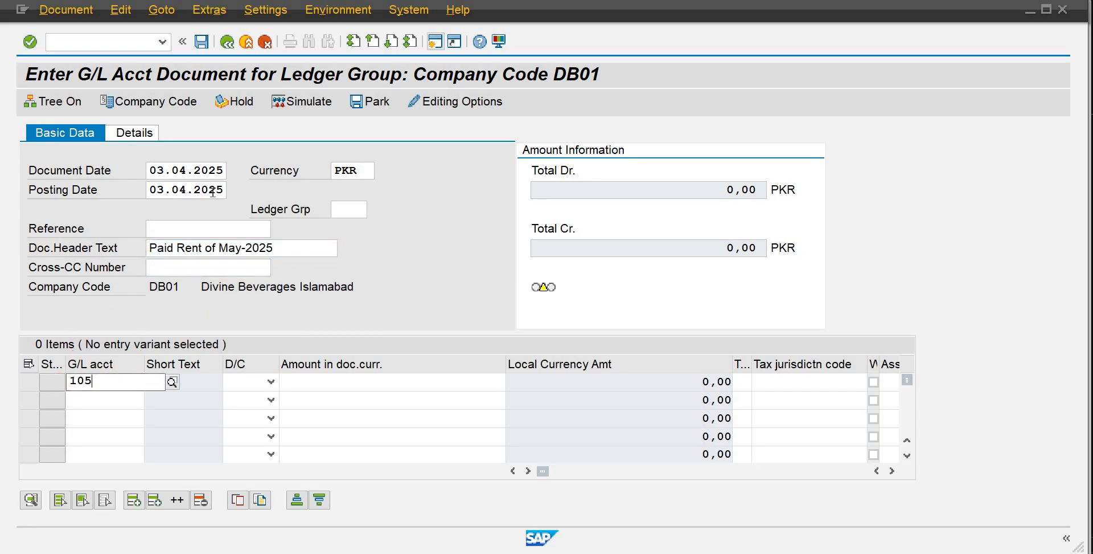
{"action": "key", "text": "Tab"}
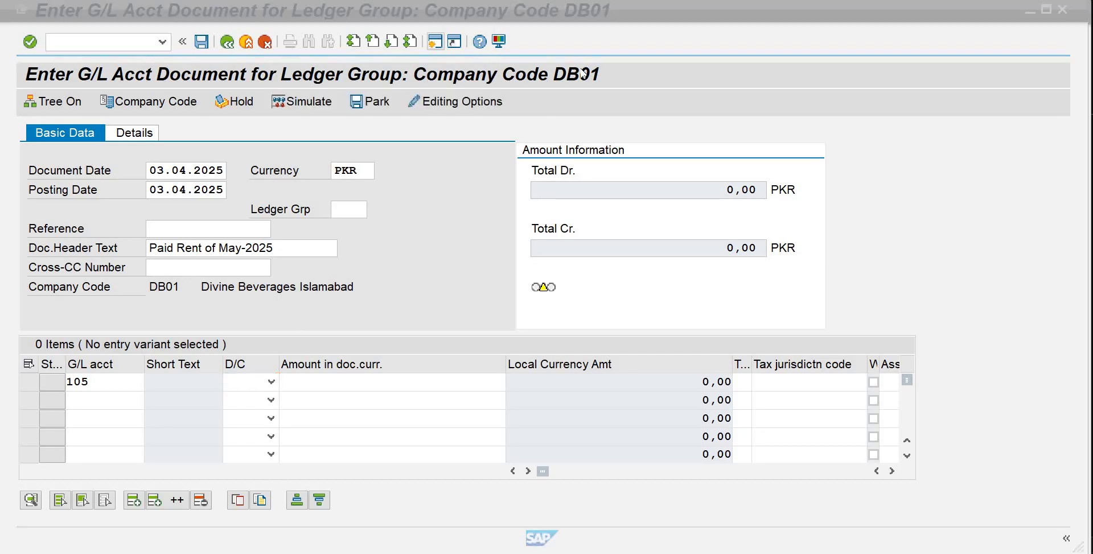
{"action": "left_click", "coordinate": [271, 381]}
{"action": "left_click", "coordinate": [243, 417]}
{"action": "key", "text": "Tab"}
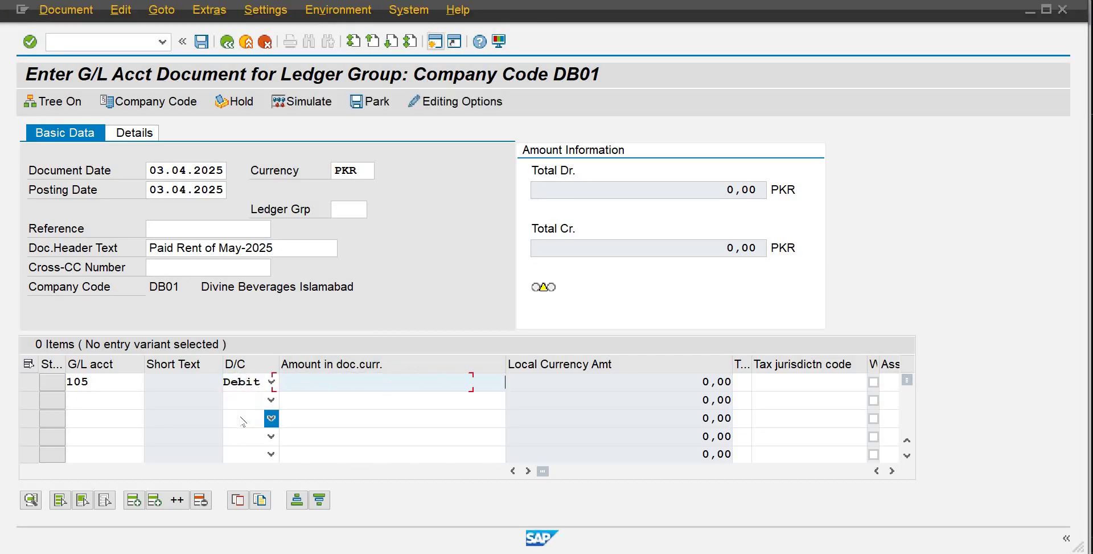
{"action": "type", "text": "250000"}
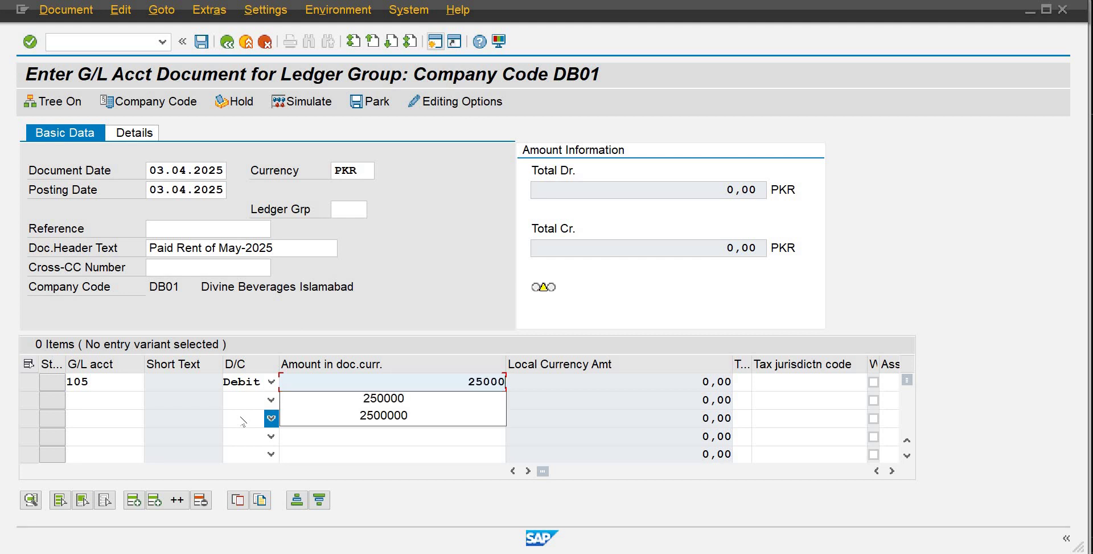
Assign profit center 9001 to the debit line by looking it up within controlling area DB01
{"action": "key", "text": "Tab"}
{"action": "key", "text": "Tab"}
{"action": "key", "text": "Tab"}
{"action": "key", "text": "Tab"}
{"action": "key", "text": "Tab"}
{"action": "key", "text": "Tab"}
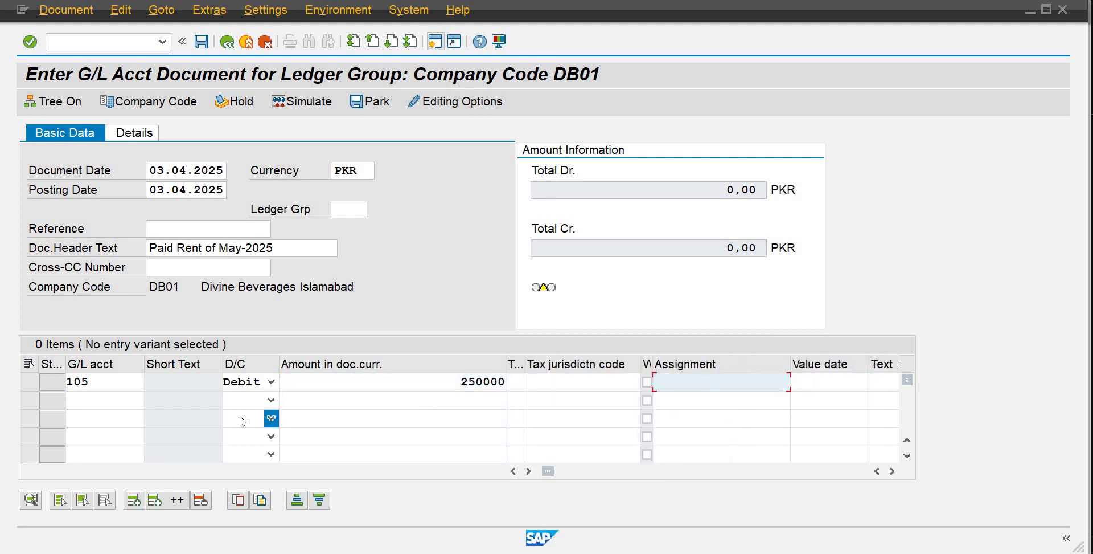
{"action": "key", "text": "Tab"}
{"action": "key", "text": "Tab"}
{"action": "key", "text": "Tab"}
{"action": "key", "text": "Tab"}
{"action": "key", "text": "Tab"}
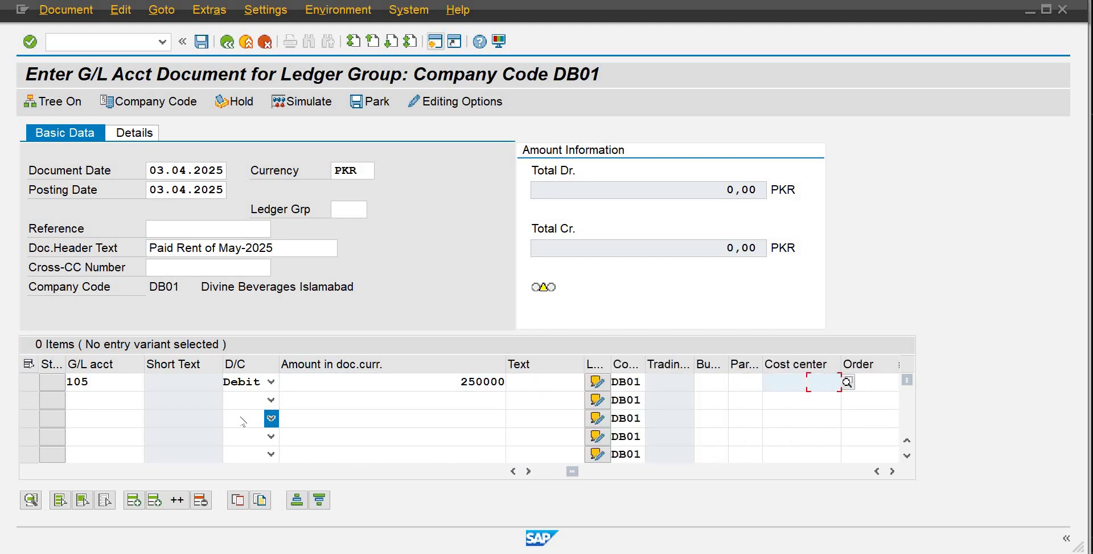
{"action": "key", "text": "Tab"}
{"action": "key", "text": "Tab"}
{"action": "key", "text": "Tab"}
{"action": "key", "text": "Tab"}
{"action": "key", "text": "Tab"}
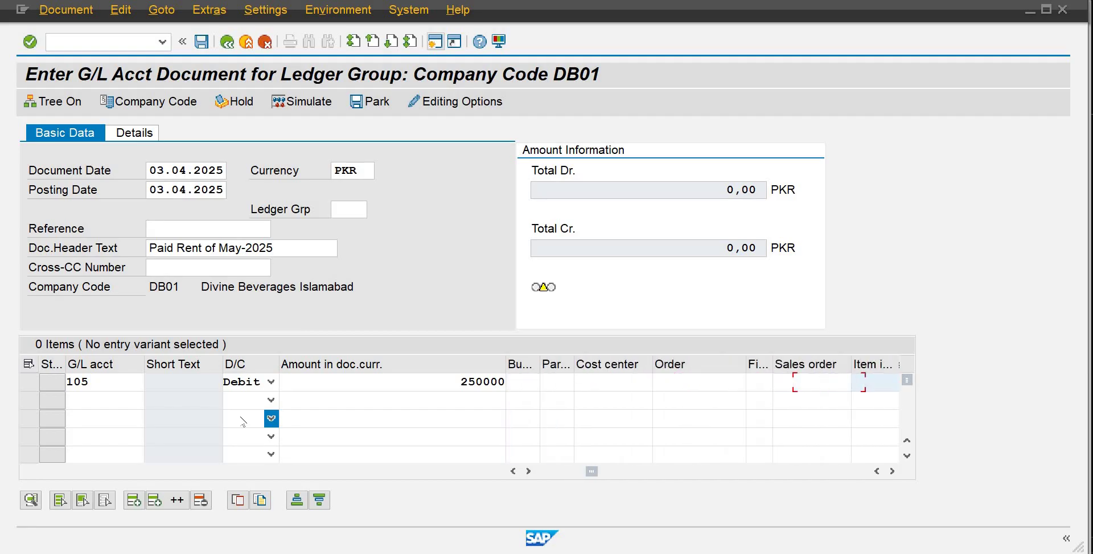
{"action": "key", "text": "Tab"}
{"action": "key", "text": "Tab"}
{"action": "key", "text": "Tab"}
{"action": "key", "text": "Tab"}
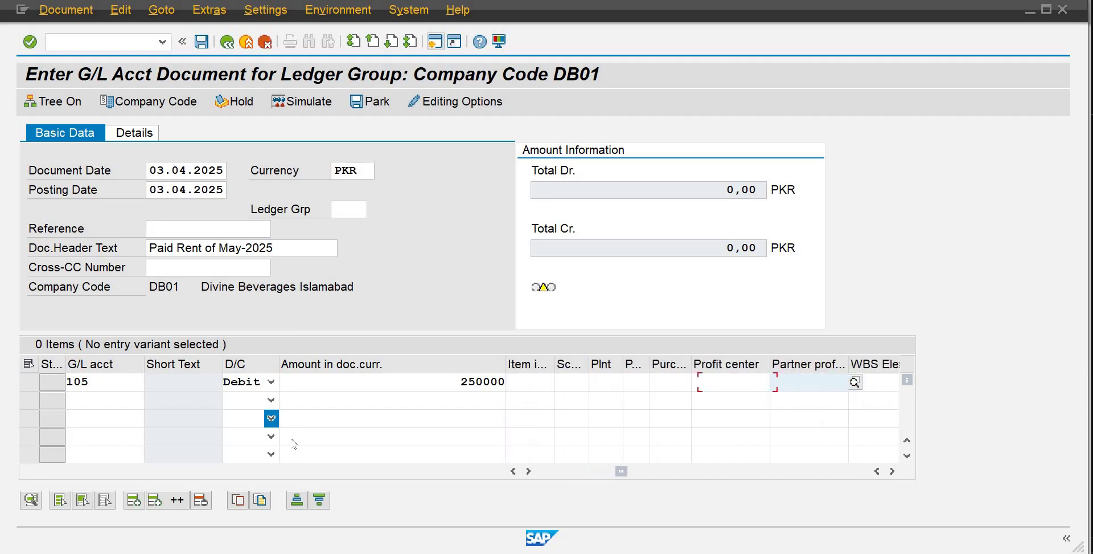
{"action": "left_click", "coordinate": [744, 389]}
{"action": "left_click", "coordinate": [776, 381]}
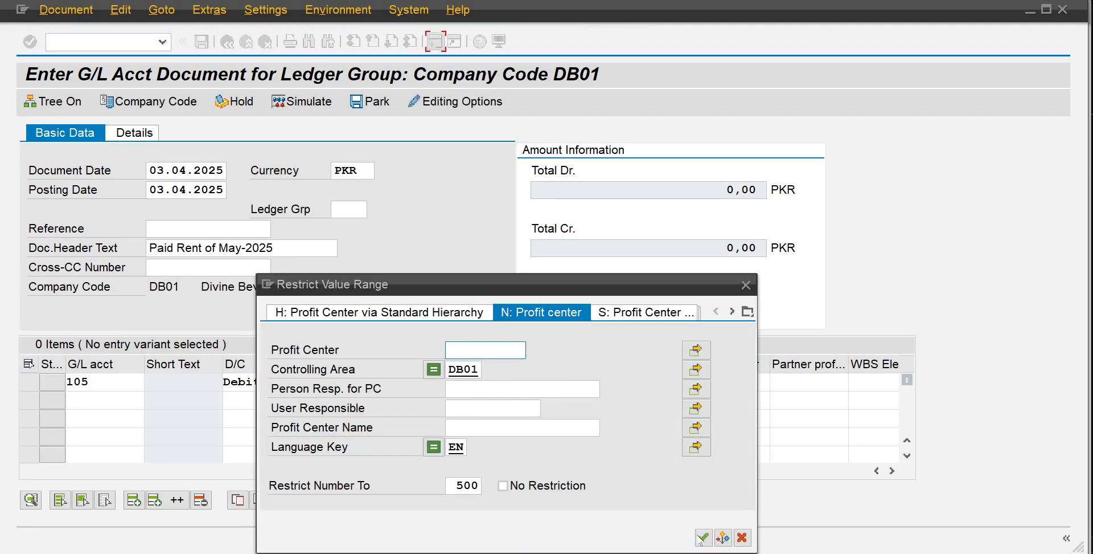
{"action": "left_click", "coordinate": [703, 537]}
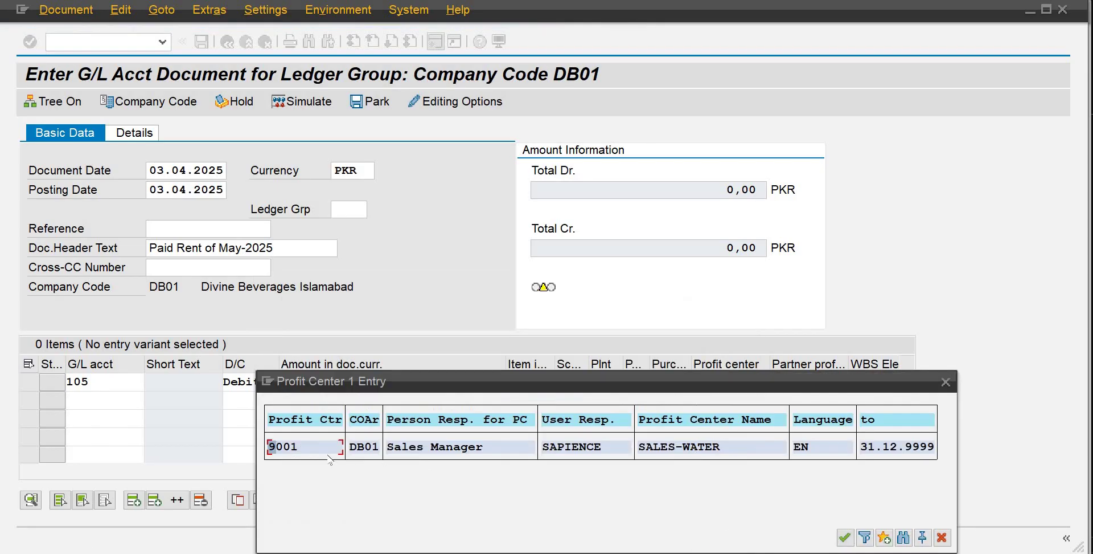
{"action": "double_click", "coordinate": [294, 446]}
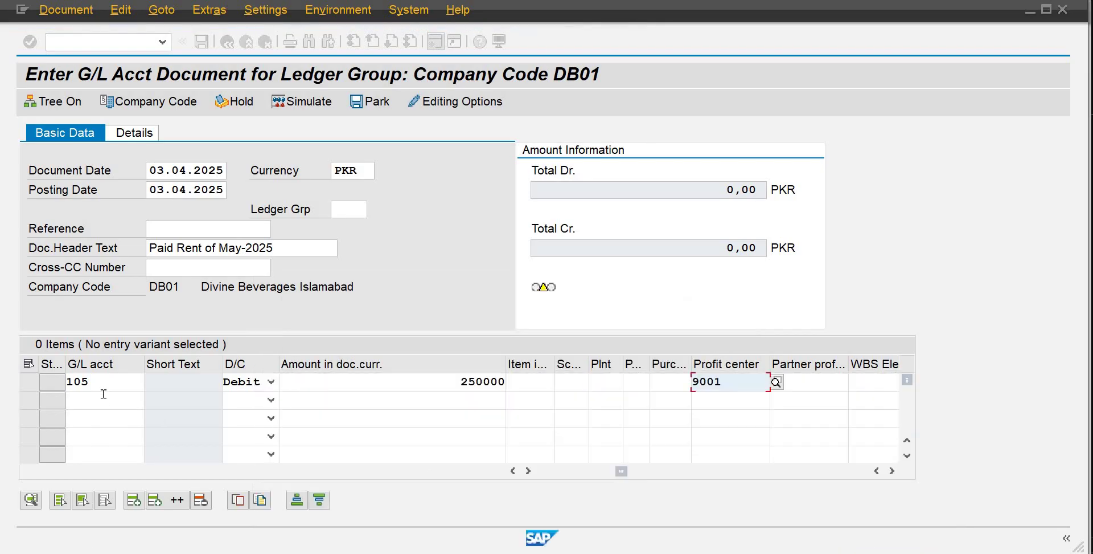
Add a second line item crediting G/L account 100 with the balancing amount (*) and post the document
{"action": "left_click", "coordinate": [103, 399]}
{"action": "type", "text": "100"}
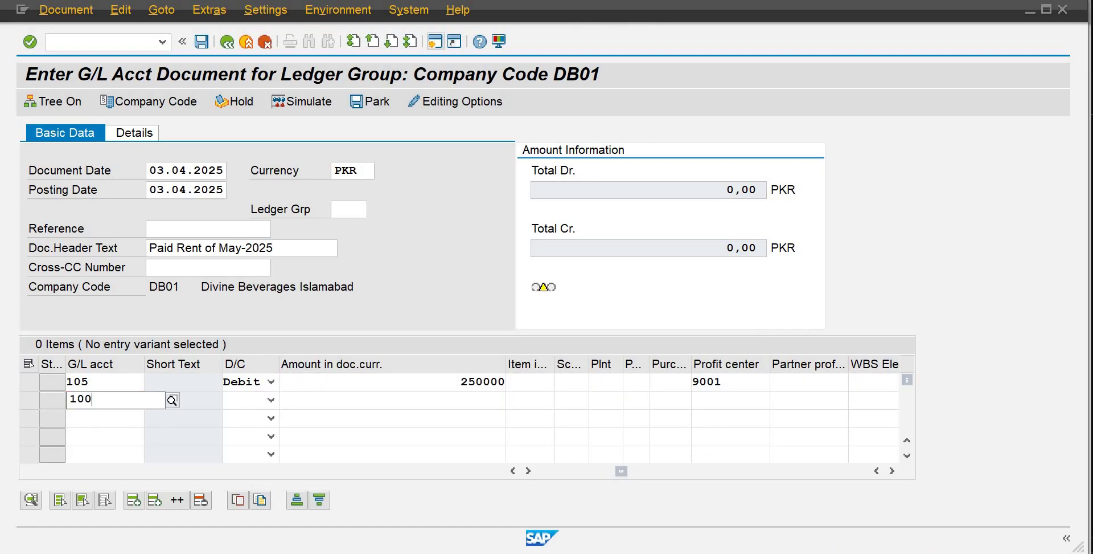
{"action": "key", "text": "Tab"}
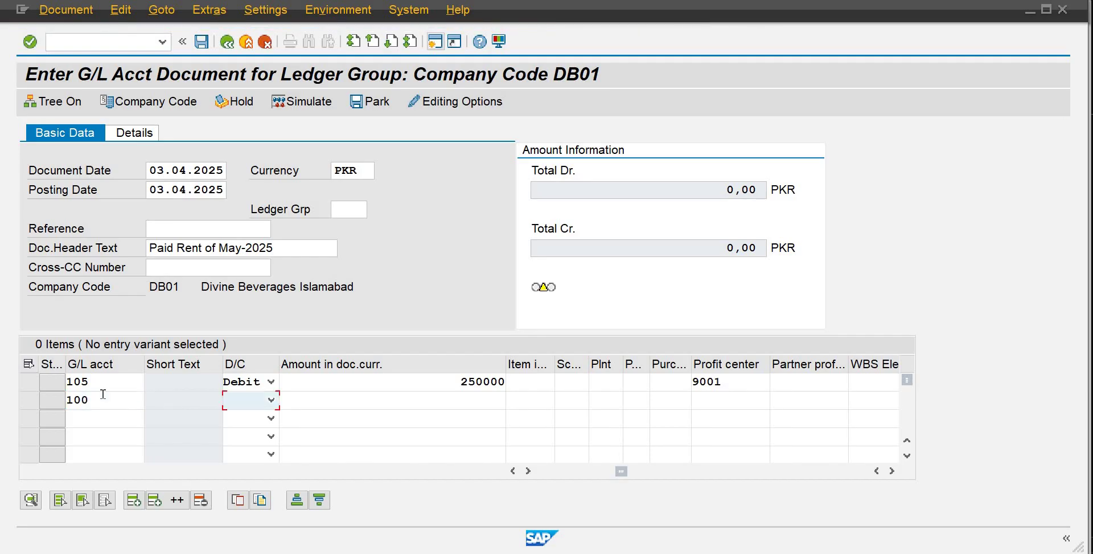
{"action": "key", "text": "c"}
{"action": "key", "text": "Tab"}
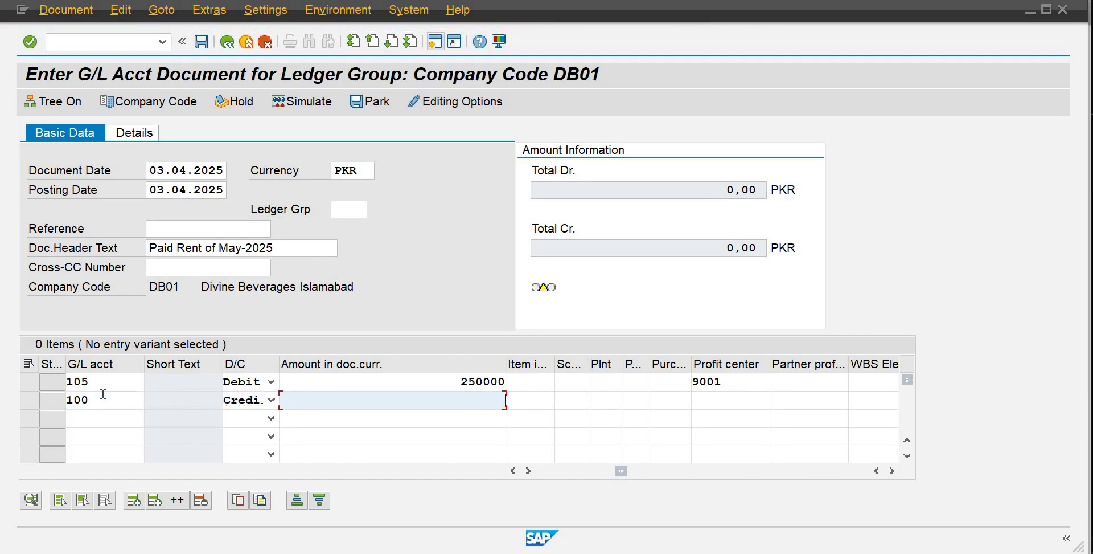
{"action": "type", "text": "*"}
{"action": "key", "text": "Return"}
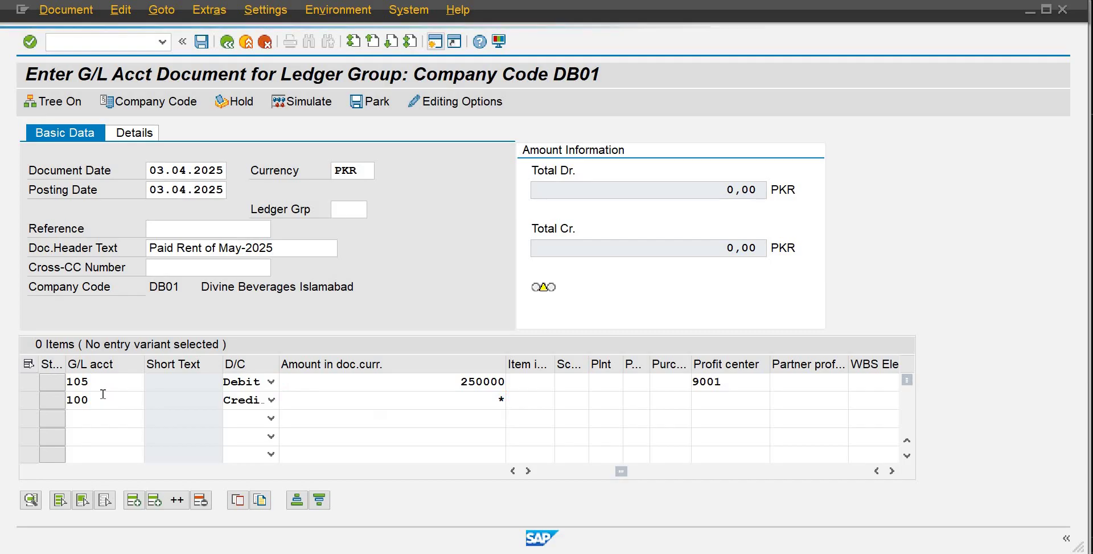
{"action": "left_click", "coordinate": [438, 44]}
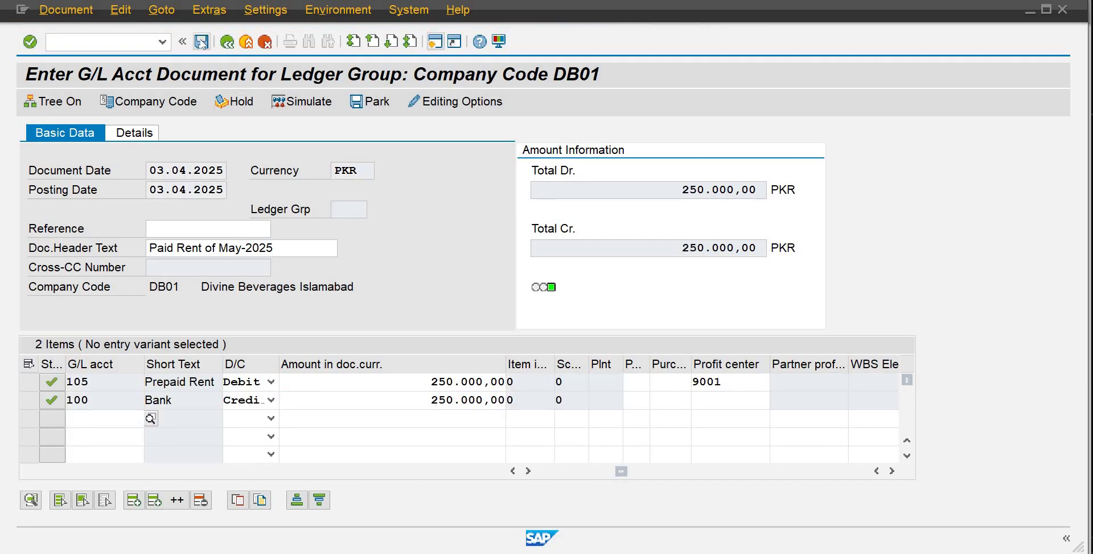
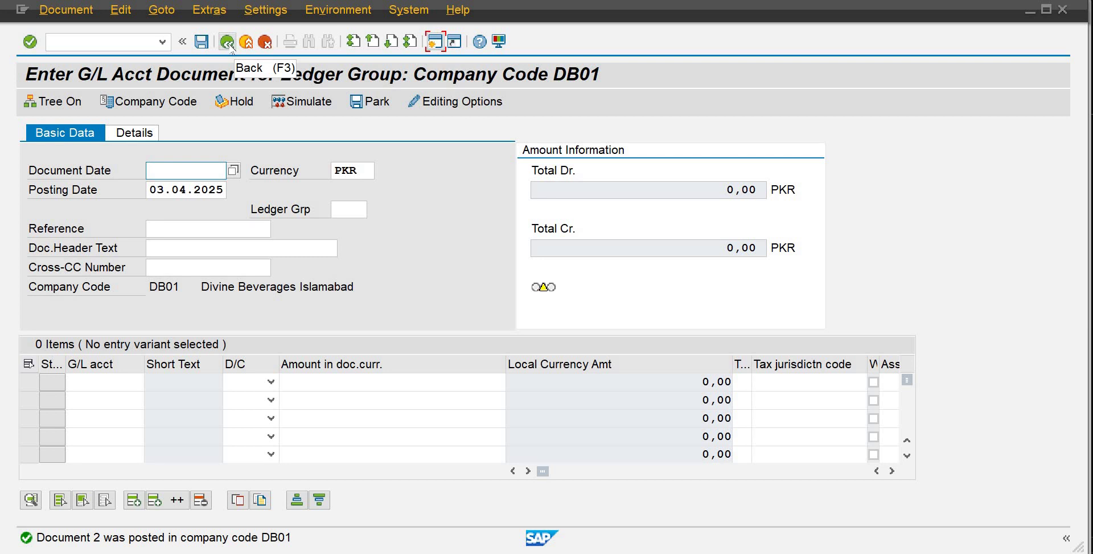
Leave the ledger group document entry and open General Posting (F-02)
{"action": "left_click", "coordinate": [227, 42]}
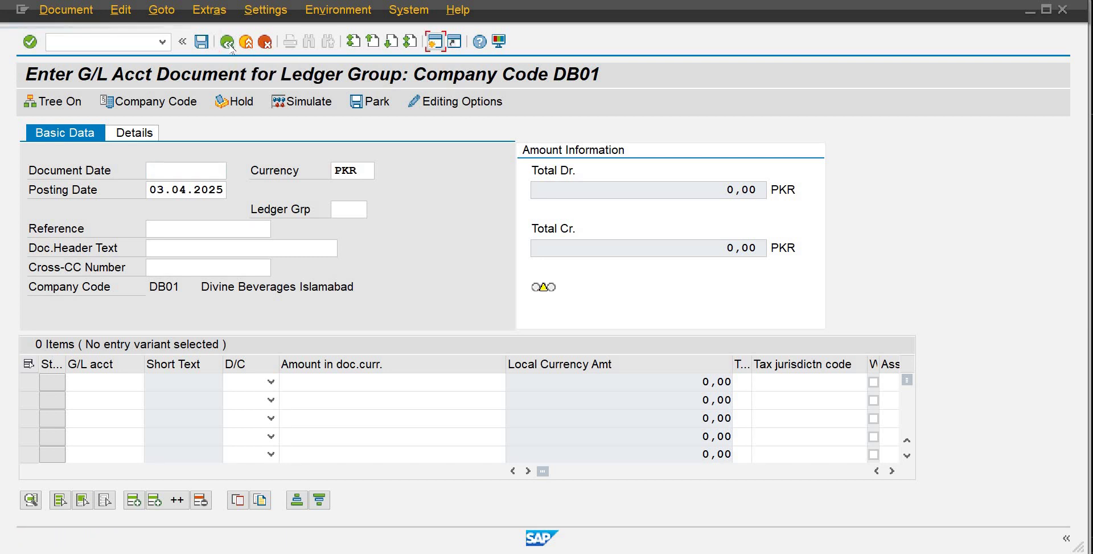
{"action": "left_click", "coordinate": [136, 42]}
{"action": "type", "text": "/n"}
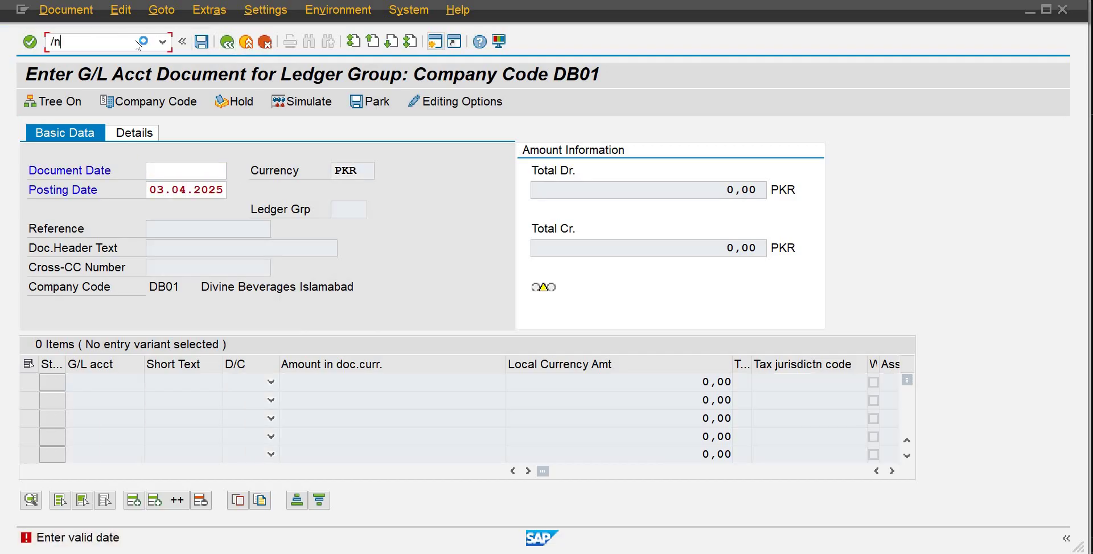
{"action": "key", "text": "Return"}
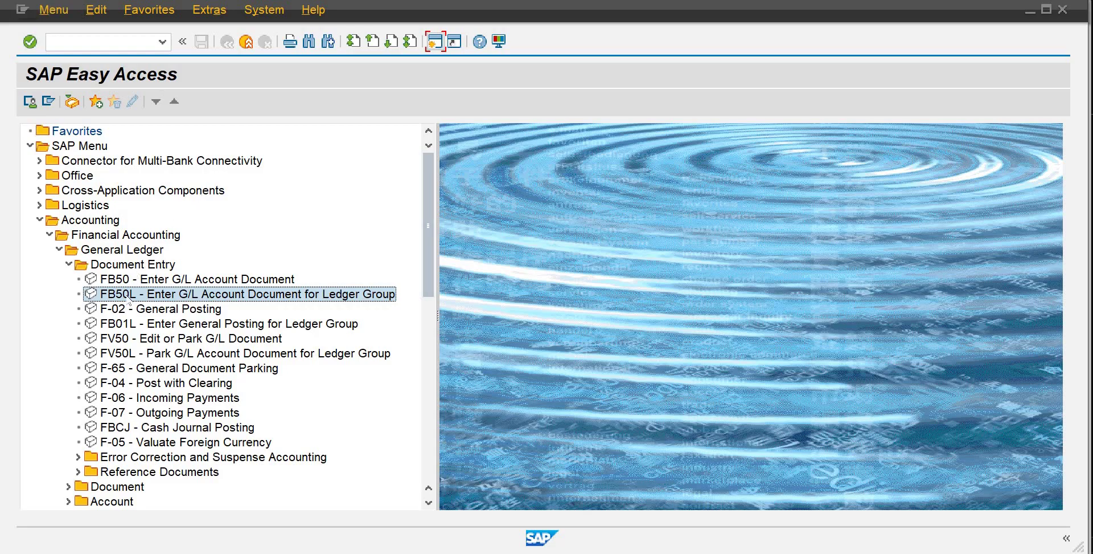
{"action": "double_click", "coordinate": [125, 308]}
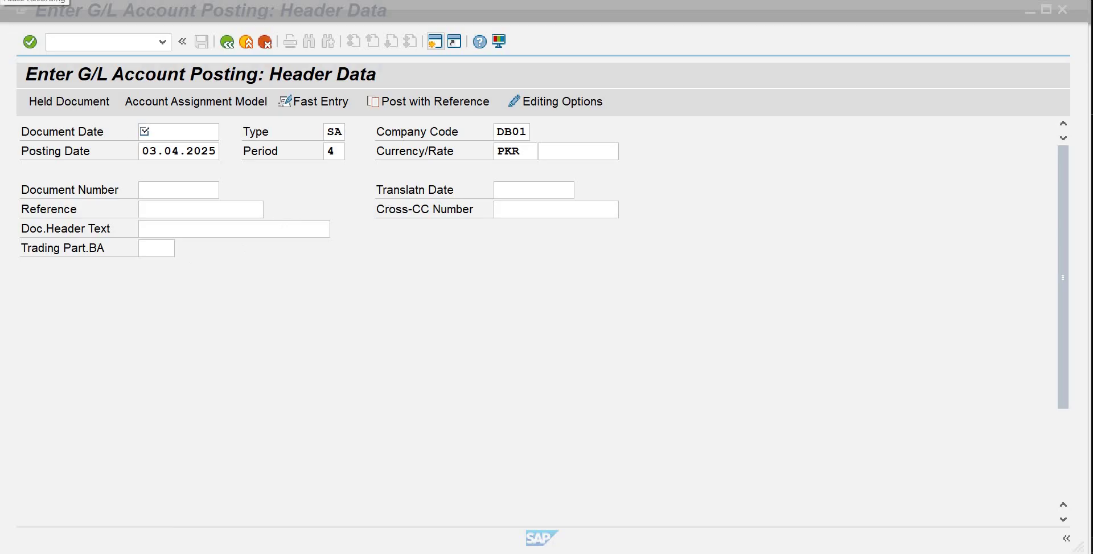
Examine the header data and first line item fields of the G/L account posting screen
{"action": "left_click", "coordinate": [7, 12]}
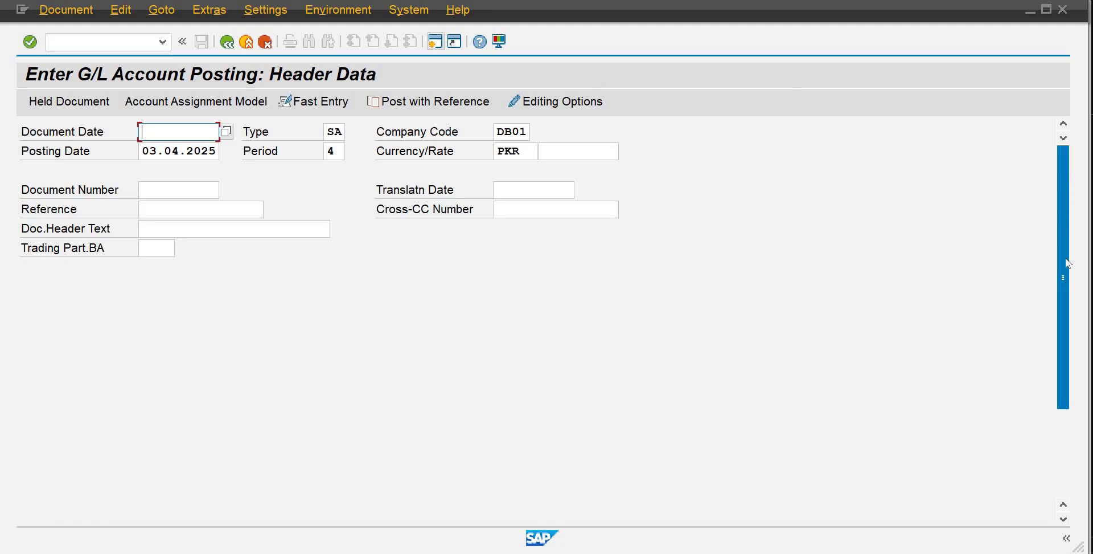
{"action": "scroll", "coordinate": [1068, 273], "scroll_direction": "down", "scroll_amount": 2}
{"action": "scroll", "coordinate": [1067, 291], "scroll_direction": "down", "scroll_amount": 1}
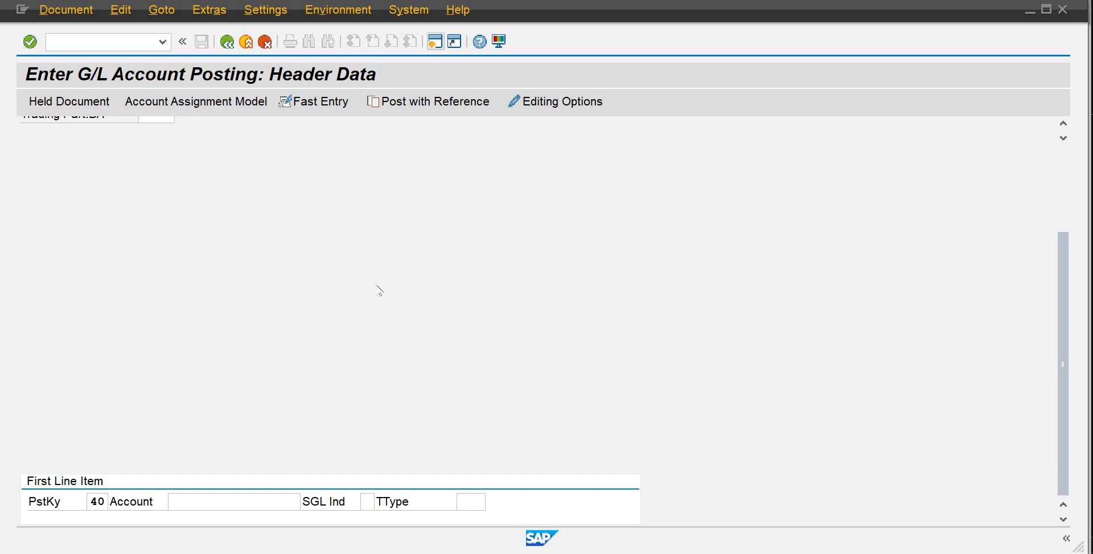
{"action": "left_click", "coordinate": [1065, 153]}
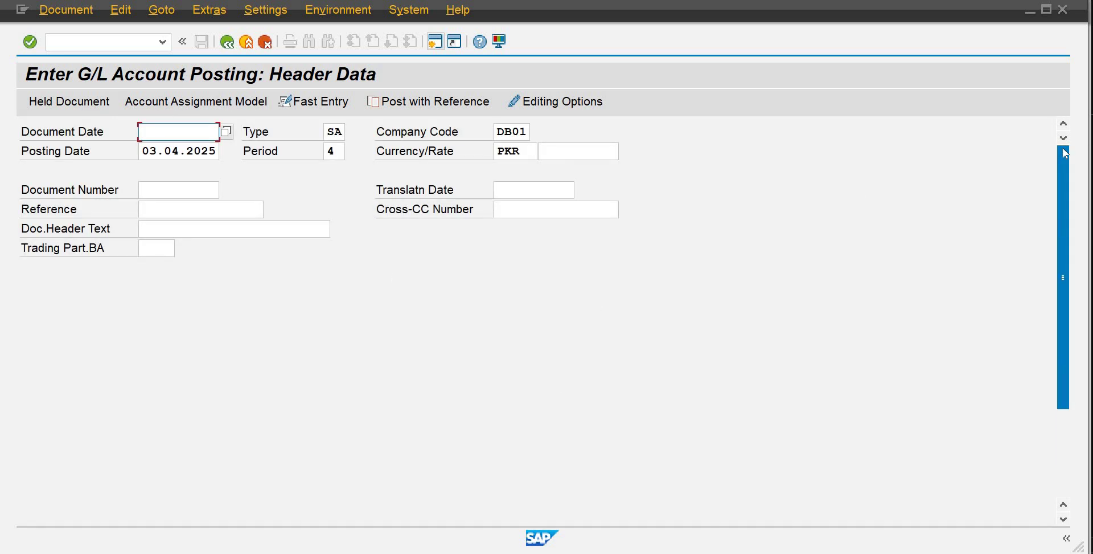
{"action": "left_click_drag", "start_coordinate": [1064, 149], "coordinate": [1061, 255]}
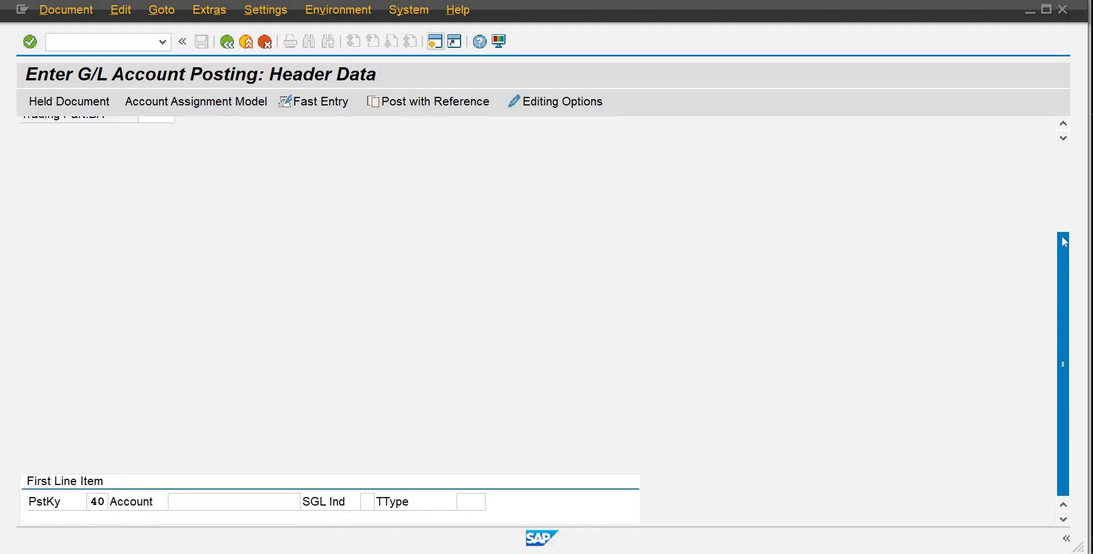
{"action": "left_click", "coordinate": [1066, 170]}
{"action": "left_click", "coordinate": [1063, 137]}
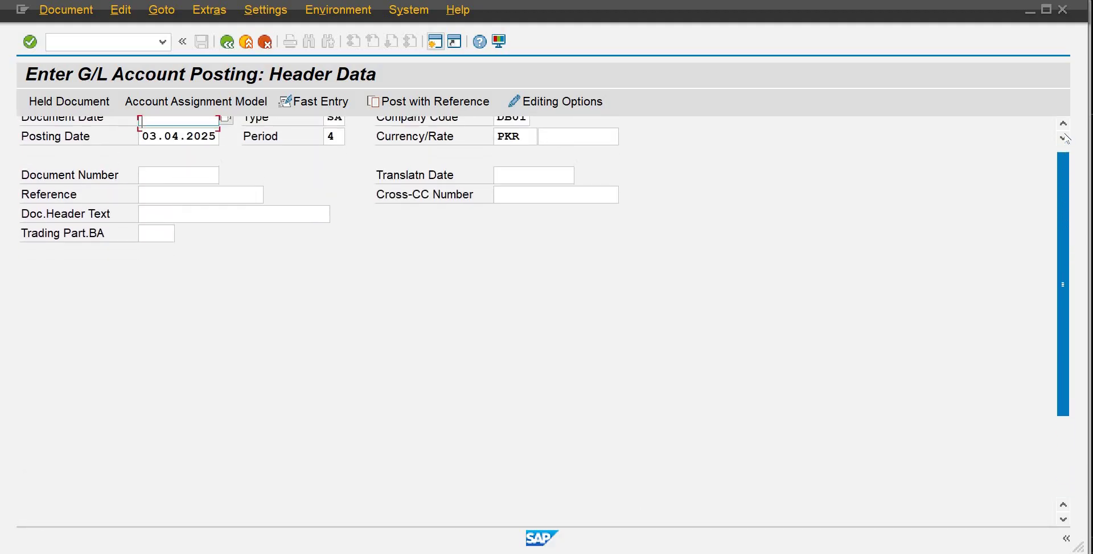
Open the list of posting keys for the first line item and examine the customer debit keys, from Invoice to Outgoing payment
{"action": "left_click", "coordinate": [1065, 138]}
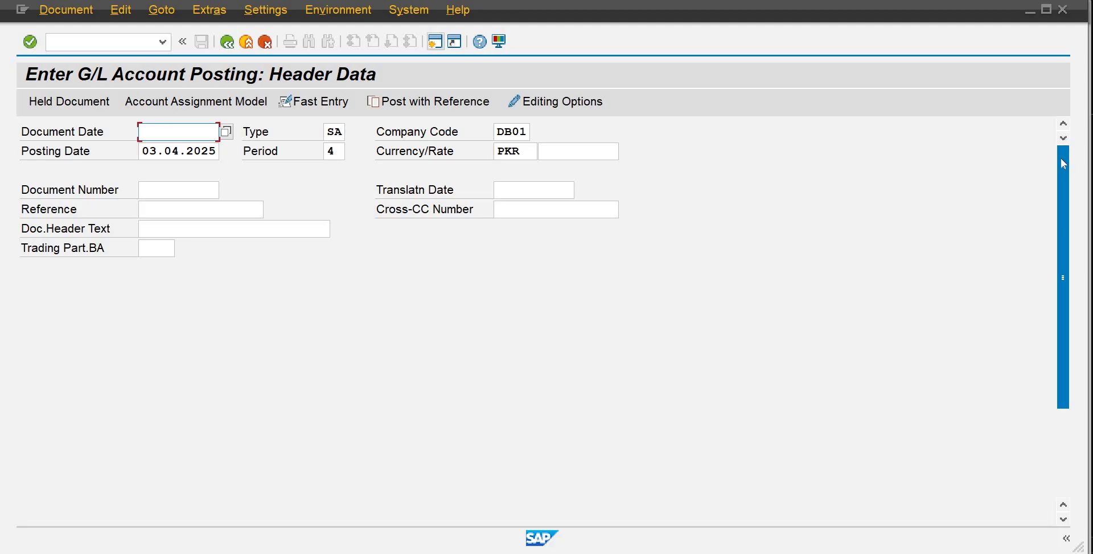
{"action": "left_click_drag", "start_coordinate": [1061, 158], "coordinate": [1045, 261]}
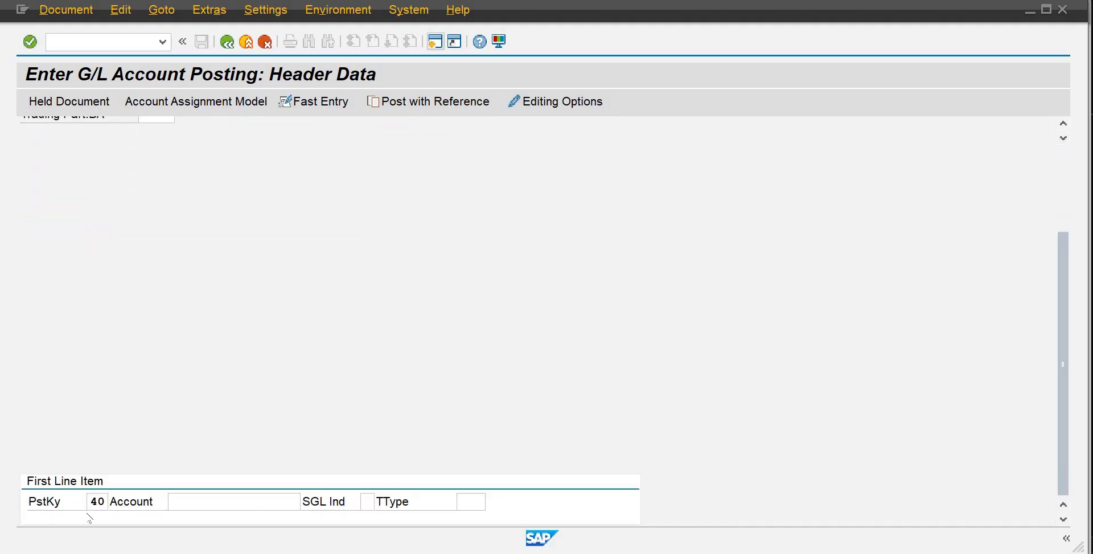
{"action": "left_click", "coordinate": [100, 501]}
{"action": "left_click", "coordinate": [114, 501]}
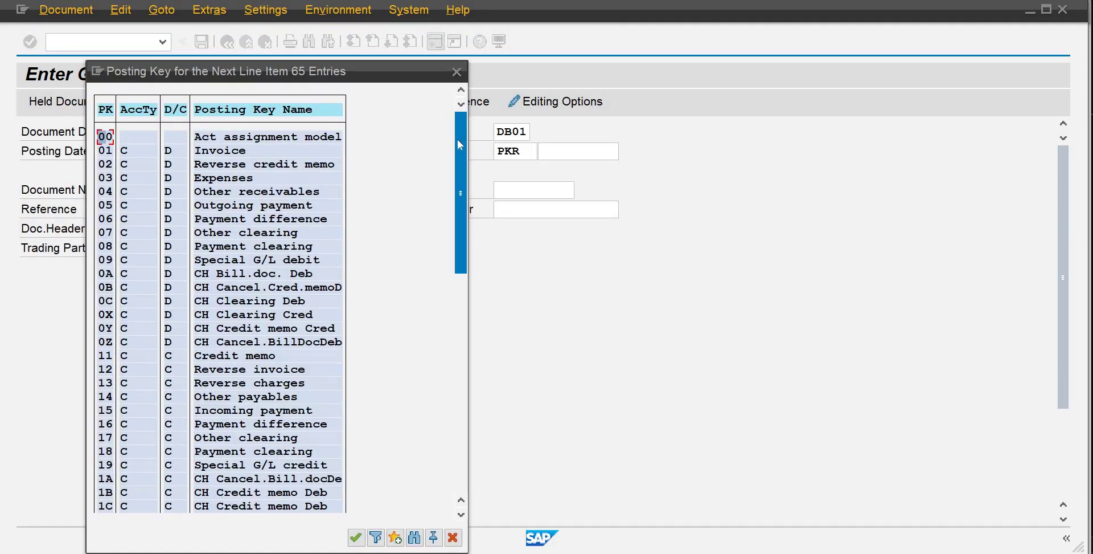
{"action": "left_click", "coordinate": [131, 152]}
{"action": "left_click", "coordinate": [175, 150]}
{"action": "left_click", "coordinate": [217, 151]}
{"action": "left_click", "coordinate": [249, 168]}
{"action": "left_click", "coordinate": [205, 179]}
{"action": "left_click", "coordinate": [225, 206]}
{"action": "key", "text": "ctrl+f"}
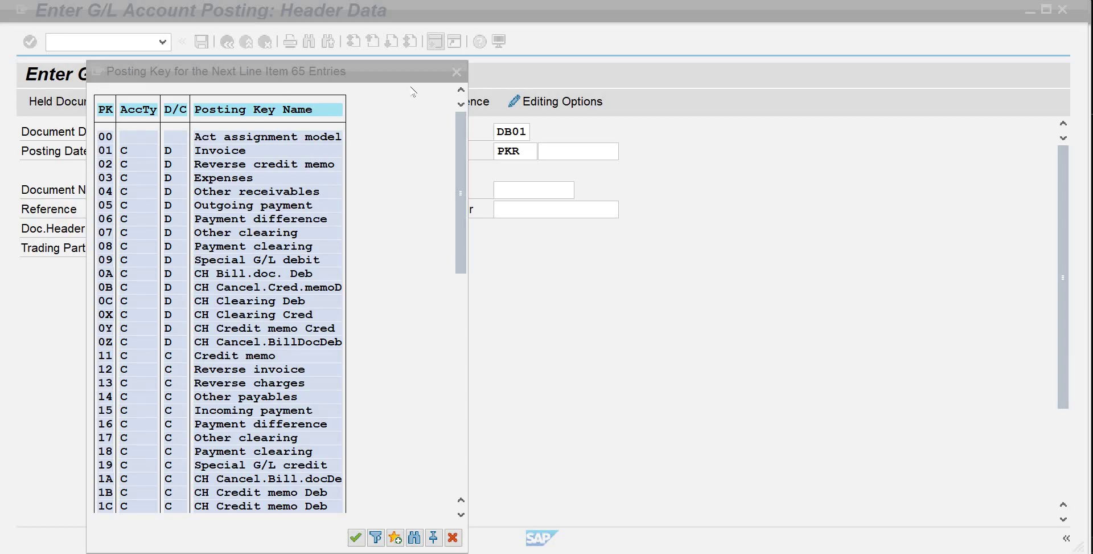
{"action": "left_click", "coordinate": [407, 71]}
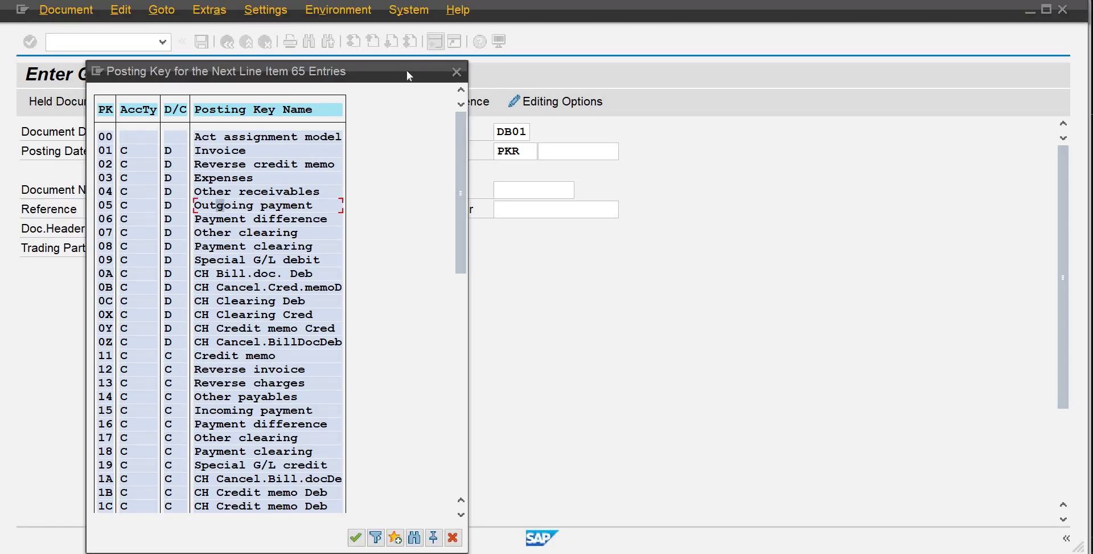
Examine the customer credit posting keys in the list, from Reverse invoice to Incoming payment
{"action": "left_click", "coordinate": [221, 360]}
{"action": "left_click", "coordinate": [213, 375]}
{"action": "left_click", "coordinate": [203, 397]}
{"action": "left_click", "coordinate": [219, 411]}
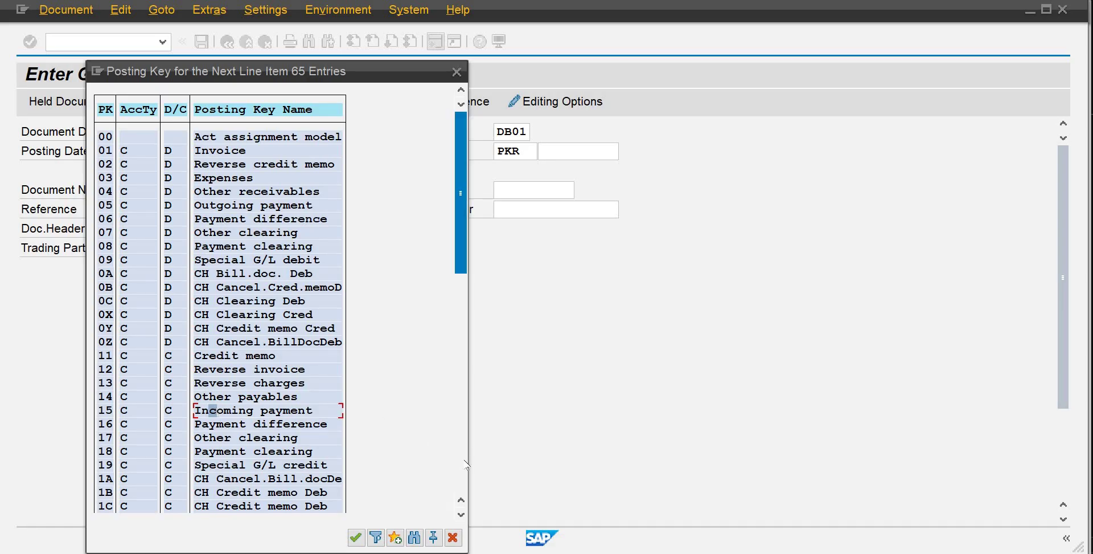
{"action": "left_click", "coordinate": [107, 414]}
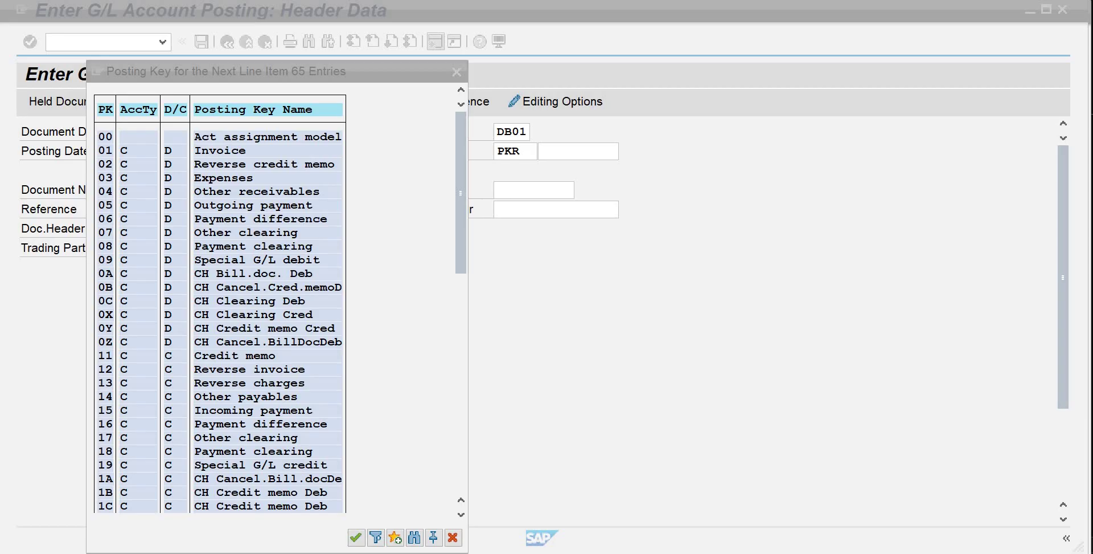
{"action": "left_click", "coordinate": [366, 68]}
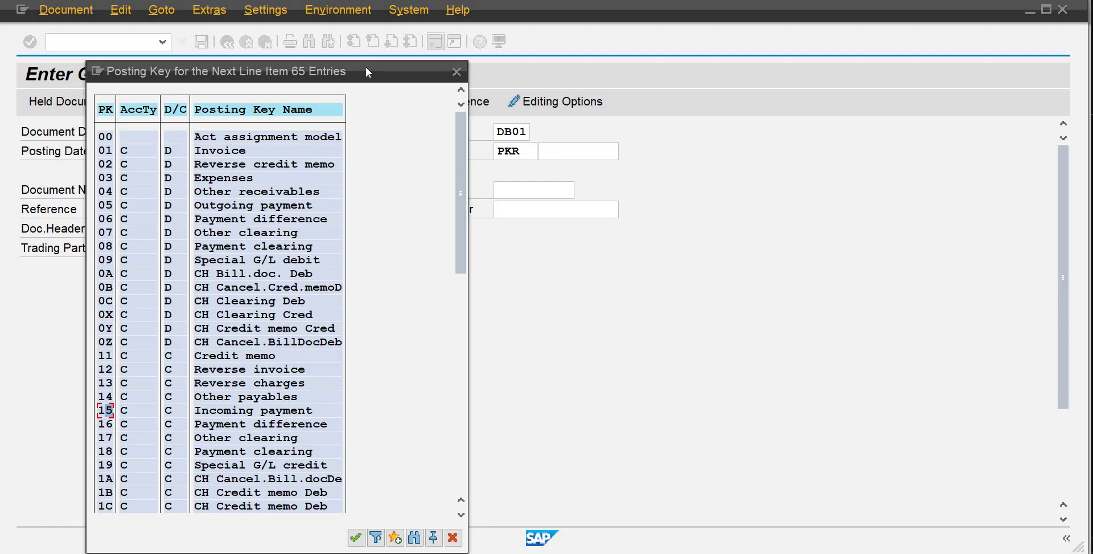
Compare customer debit keys 01 and 03 with customer credit keys 11 to 15 in the posting key list
{"action": "left_click", "coordinate": [233, 152]}
{"action": "left_click", "coordinate": [107, 155]}
{"action": "left_click", "coordinate": [220, 181]}
{"action": "left_click", "coordinate": [108, 180]}
{"action": "left_click", "coordinate": [209, 183]}
{"action": "left_click", "coordinate": [107, 357]}
{"action": "left_click", "coordinate": [108, 371]}
{"action": "left_click", "coordinate": [108, 383]}
{"action": "left_click", "coordinate": [106, 399]}
{"action": "left_click", "coordinate": [105, 412]}
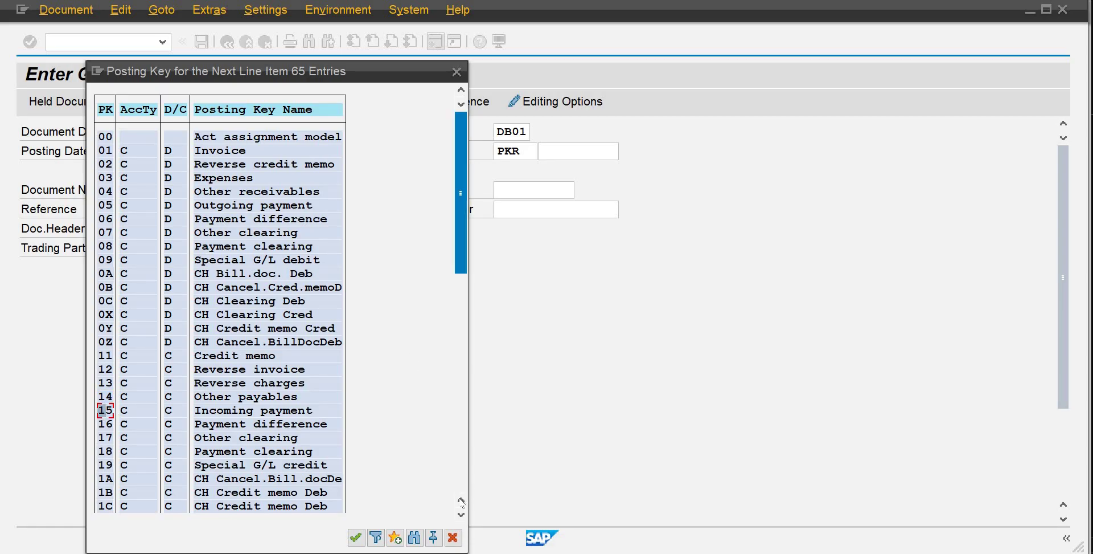
Examine the vendor debit posting keys 21 (Credit memo) and 25 (Outgoing payment) in the list
{"action": "left_click", "coordinate": [462, 516]}
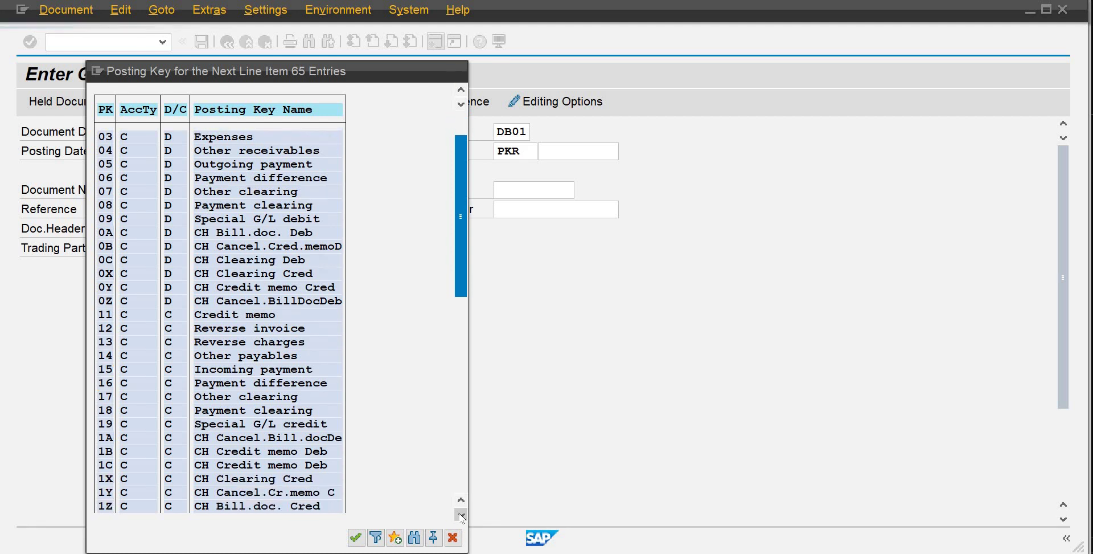
{"action": "left_click", "coordinate": [461, 516]}
{"action": "left_click", "coordinate": [461, 516]}
{"action": "left_click", "coordinate": [461, 516]}
{"action": "left_click", "coordinate": [461, 516]}
{"action": "left_click", "coordinate": [461, 516]}
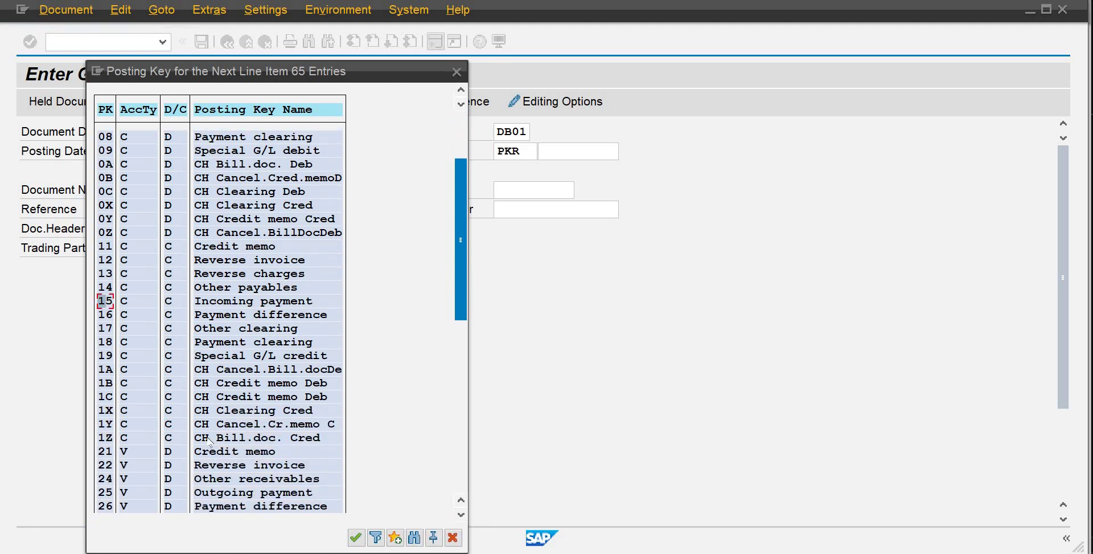
{"action": "left_click", "coordinate": [106, 453]}
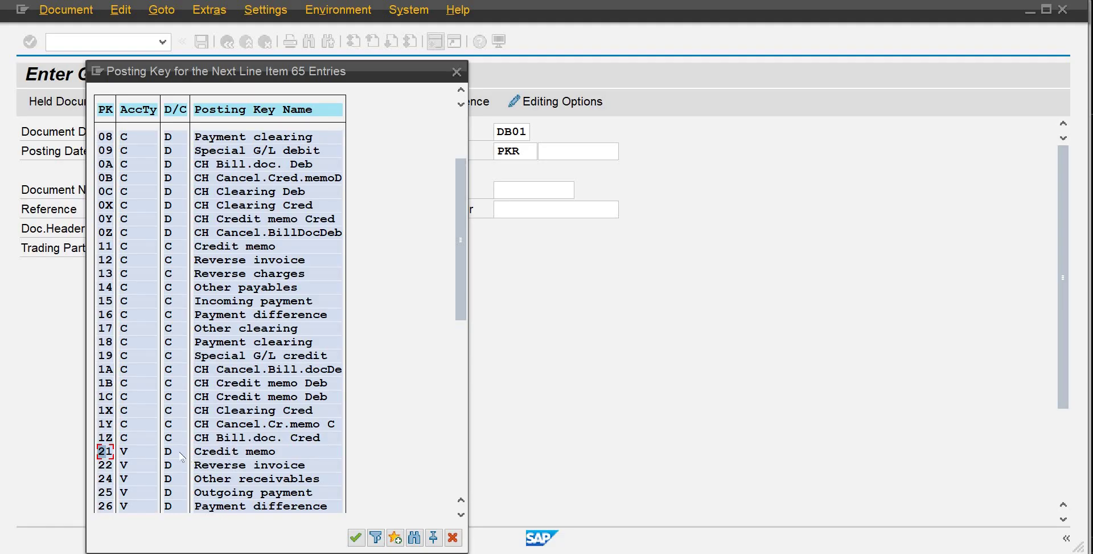
{"action": "left_click", "coordinate": [213, 452]}
{"action": "left_click", "coordinate": [168, 452]}
{"action": "left_click", "coordinate": [212, 494]}
{"action": "left_click", "coordinate": [169, 493]}
Choose G/L posting key 40 (Debit entry) for the first line item from the posting key list
{"action": "left_click", "coordinate": [461, 514]}
{"action": "left_click", "coordinate": [462, 514]}
{"action": "left_click", "coordinate": [461, 514]}
{"action": "left_click", "coordinate": [461, 514]}
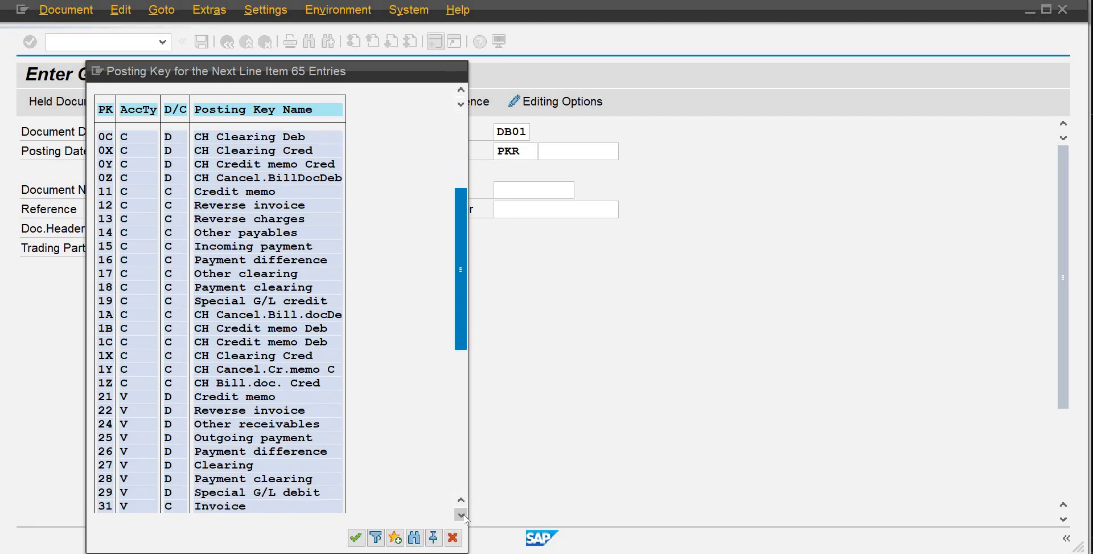
{"action": "left_click", "coordinate": [461, 514]}
{"action": "left_click", "coordinate": [461, 515]}
{"action": "left_click", "coordinate": [461, 514]}
{"action": "left_click", "coordinate": [461, 514]}
{"action": "left_click", "coordinate": [462, 515]}
{"action": "left_click", "coordinate": [461, 514]}
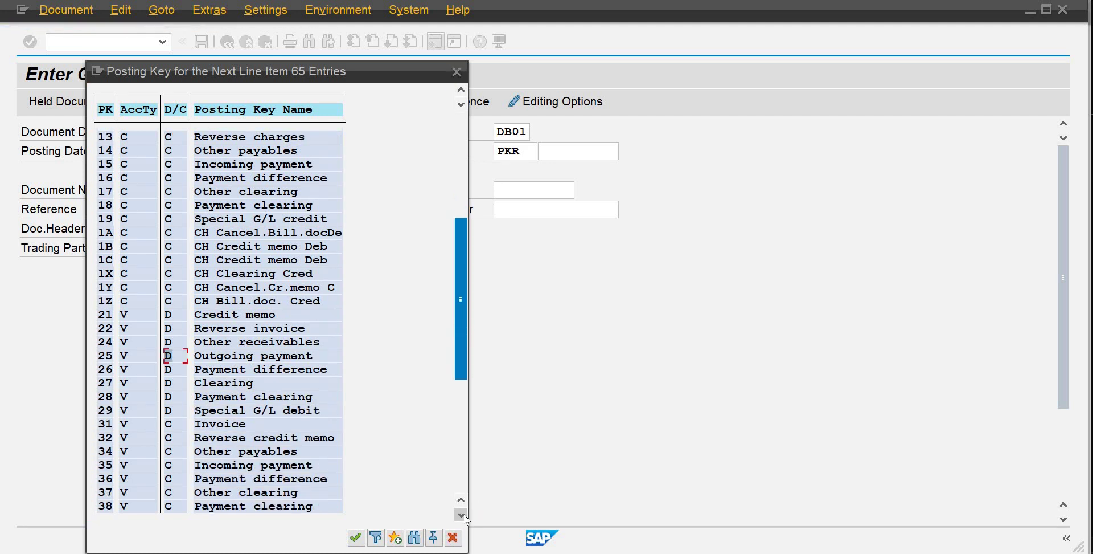
{"action": "left_click", "coordinate": [461, 514]}
{"action": "left_click", "coordinate": [462, 514]}
{"action": "left_click", "coordinate": [461, 514]}
{"action": "left_click", "coordinate": [461, 514]}
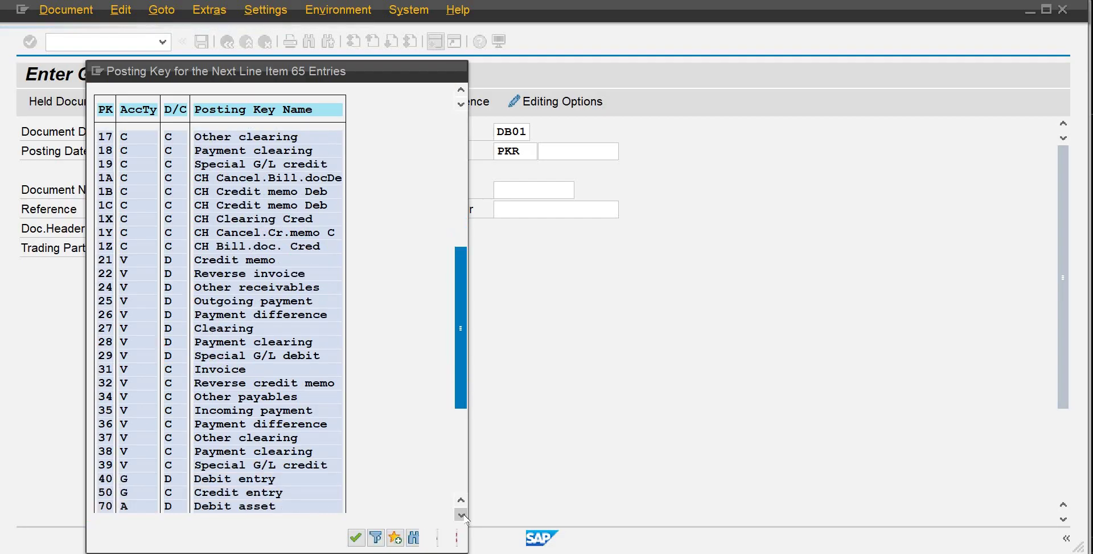
{"action": "left_click", "coordinate": [462, 515]}
{"action": "left_click", "coordinate": [461, 515]}
{"action": "left_click", "coordinate": [131, 453]}
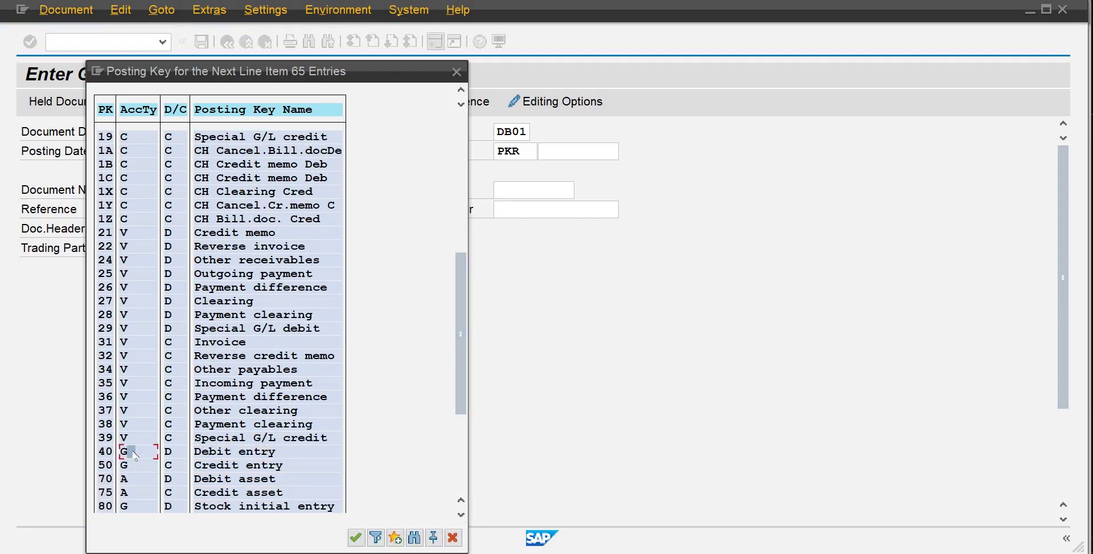
{"action": "left_click", "coordinate": [131, 464]}
{"action": "left_click", "coordinate": [127, 453]}
{"action": "double_click", "coordinate": [124, 452]}
Set the first line item's account to 100 and pick the matching Bank entry of chart of accounts COAD
{"action": "left_click", "coordinate": [206, 501]}
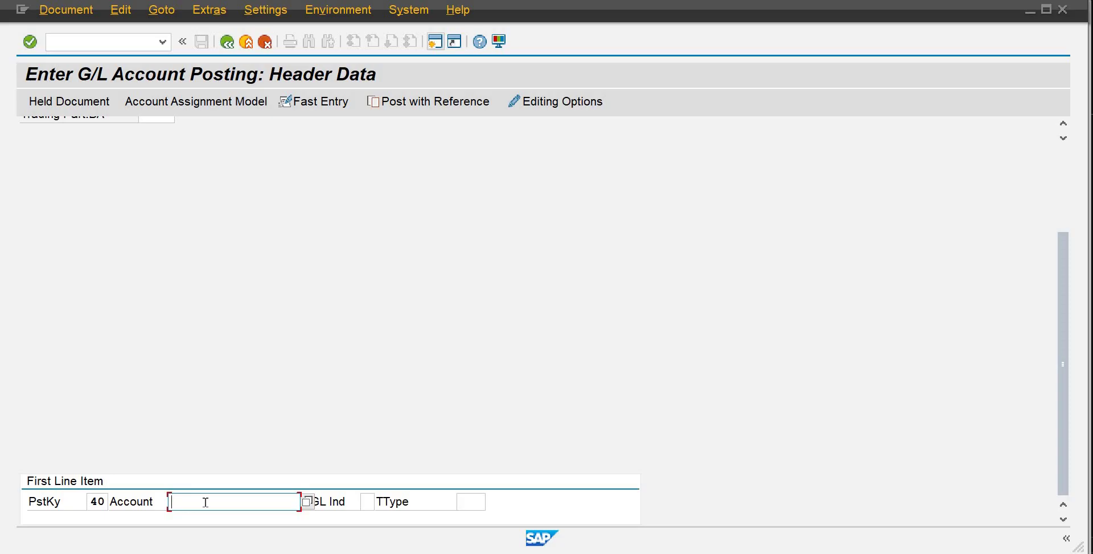
{"action": "type", "text": "100"}
{"action": "left_click", "coordinate": [308, 501]}
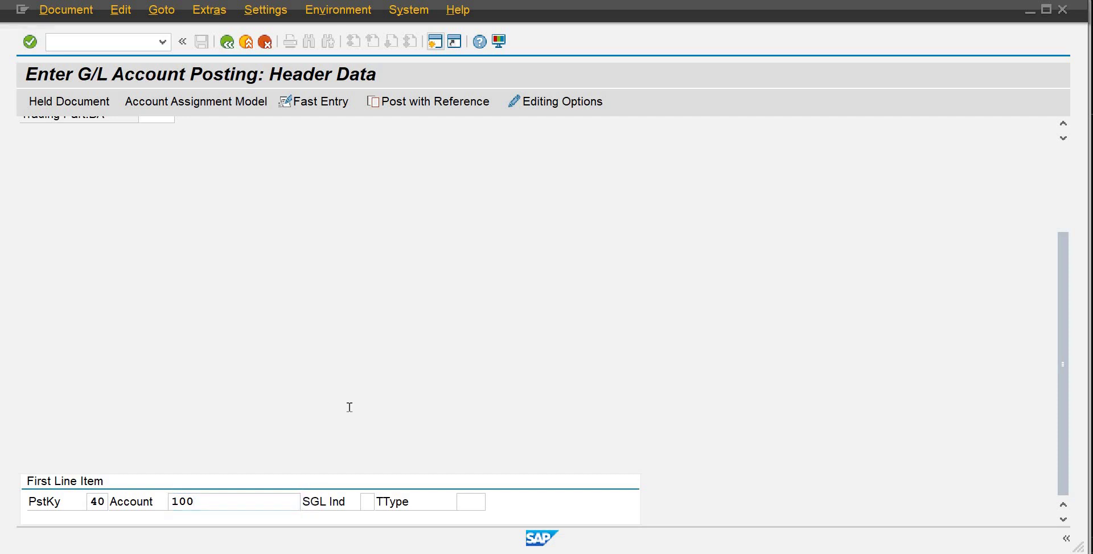
{"action": "left_click", "coordinate": [644, 537]}
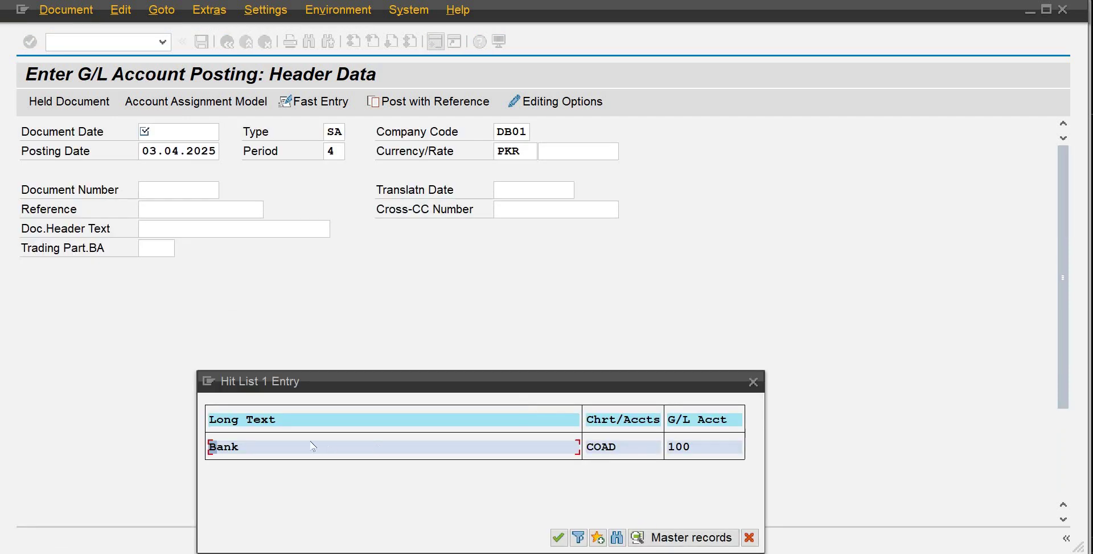
{"action": "double_click", "coordinate": [272, 446]}
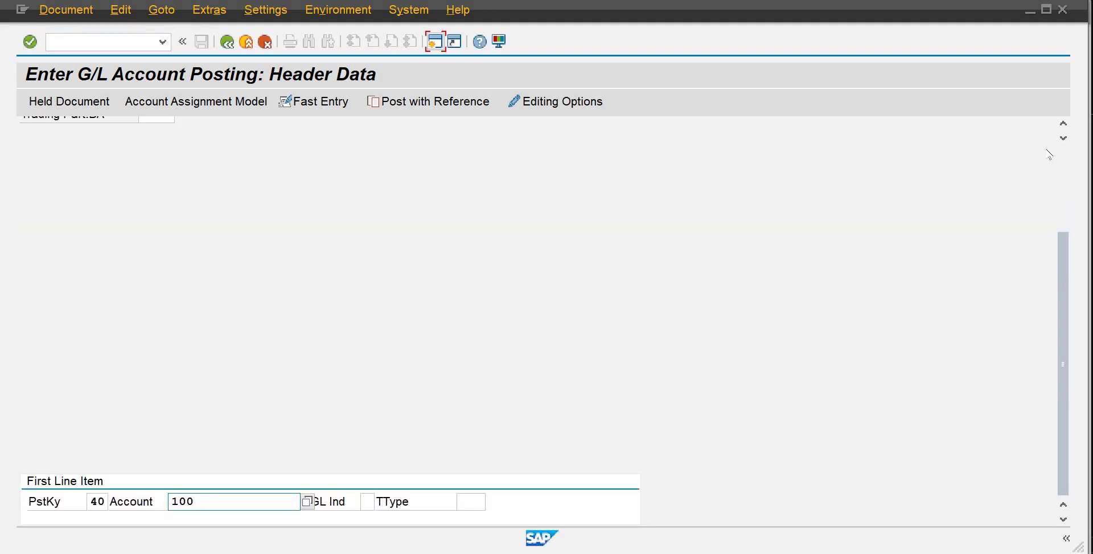
Set the document date in the posting header to 03.04.2025
{"action": "left_click", "coordinate": [1063, 159]}
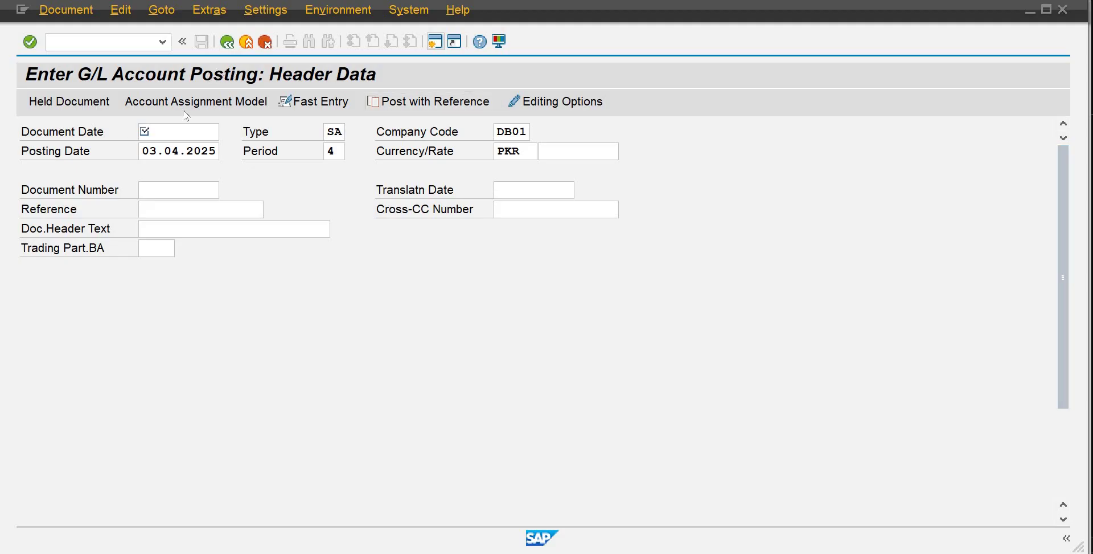
{"action": "left_click", "coordinate": [180, 127]}
{"action": "type", "text": "03"}
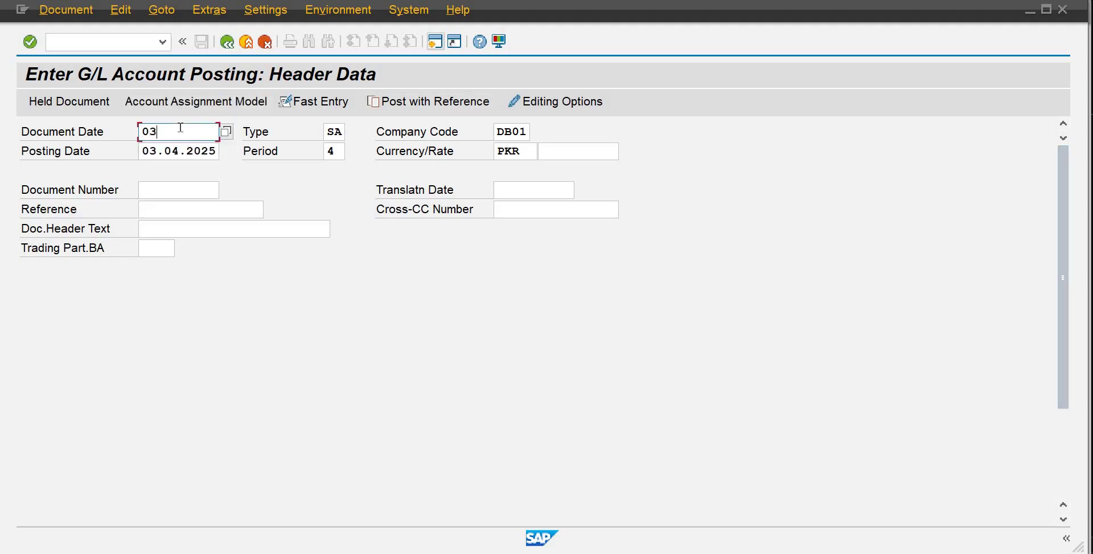
{"action": "type", "text": ".04.2025"}
Set the document header text to "Investment Entry" and continue to the first line item
{"action": "key", "text": "Tab"}
{"action": "key", "text": "Tab"}
{"action": "key", "text": "Tab"}
{"action": "key", "text": "Tab"}
{"action": "key", "text": "Tab"}
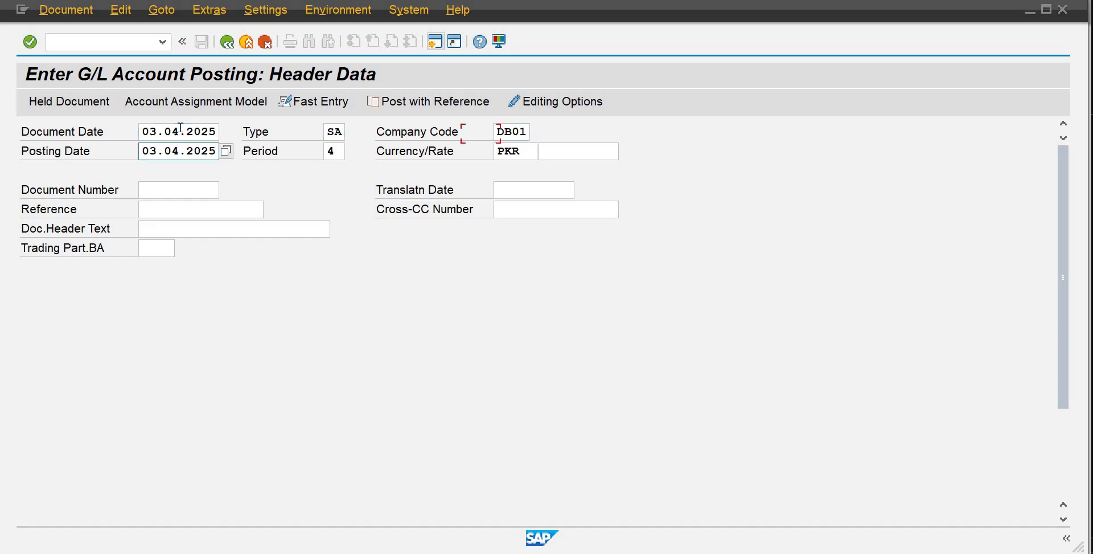
{"action": "key", "text": "Tab"}
{"action": "key", "text": "Tab"}
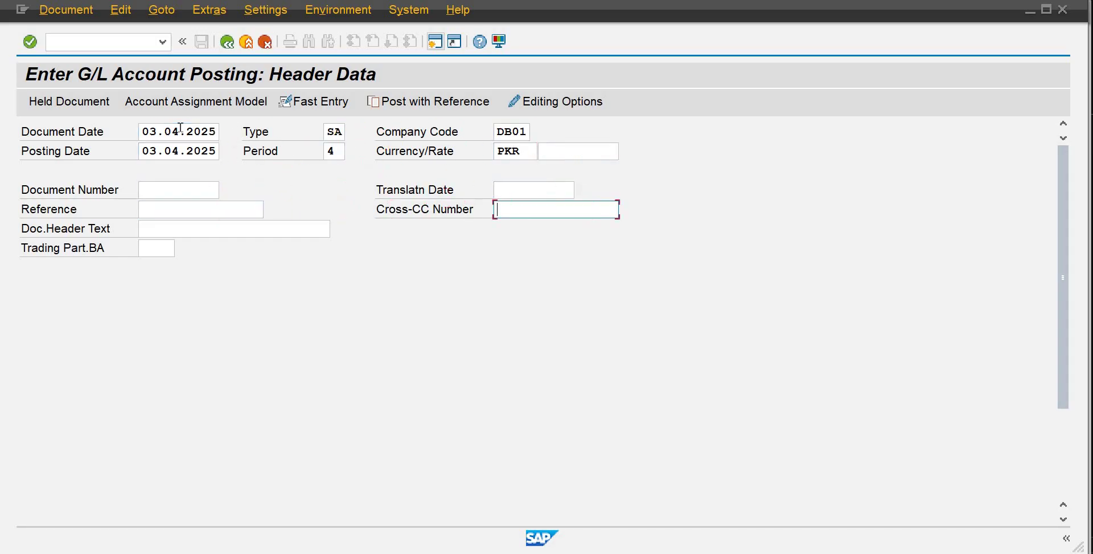
{"action": "type", "text": "i"}
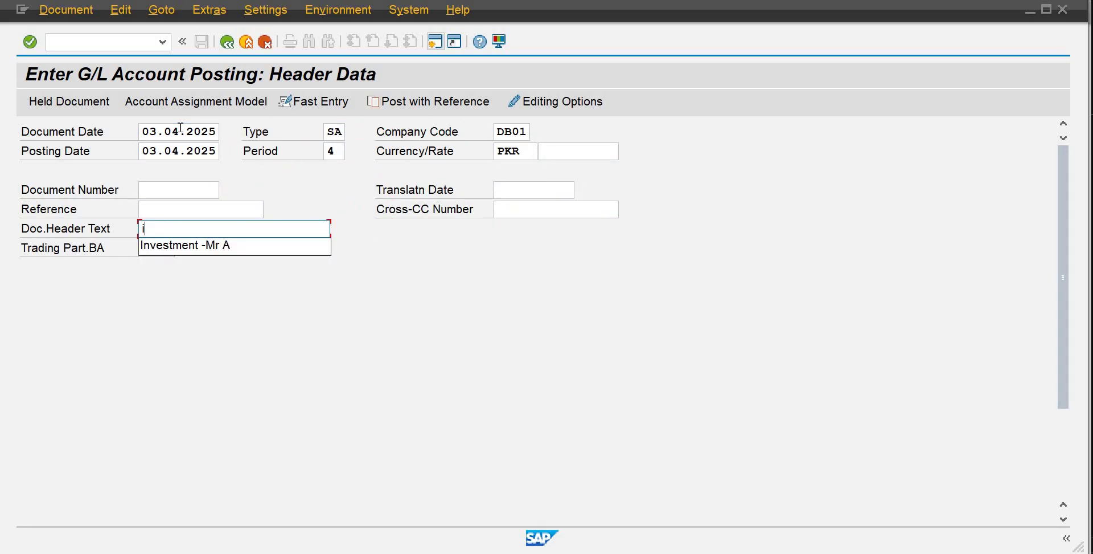
{"action": "key", "text": "Down"}
{"action": "key", "text": "BackSpace"}
{"action": "key", "text": "BackSpace"}
{"action": "key", "text": "BackSpace"}
{"action": "key", "text": "BackSpace"}
{"action": "key", "text": "BackSpace"}
{"action": "type", "text": "Entry"}
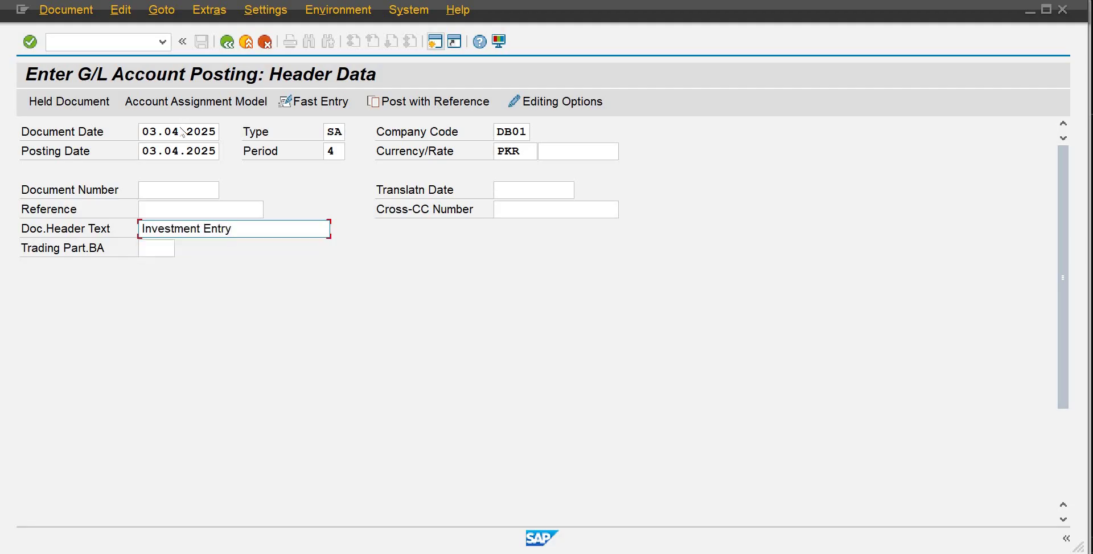
{"action": "key", "text": "Return"}
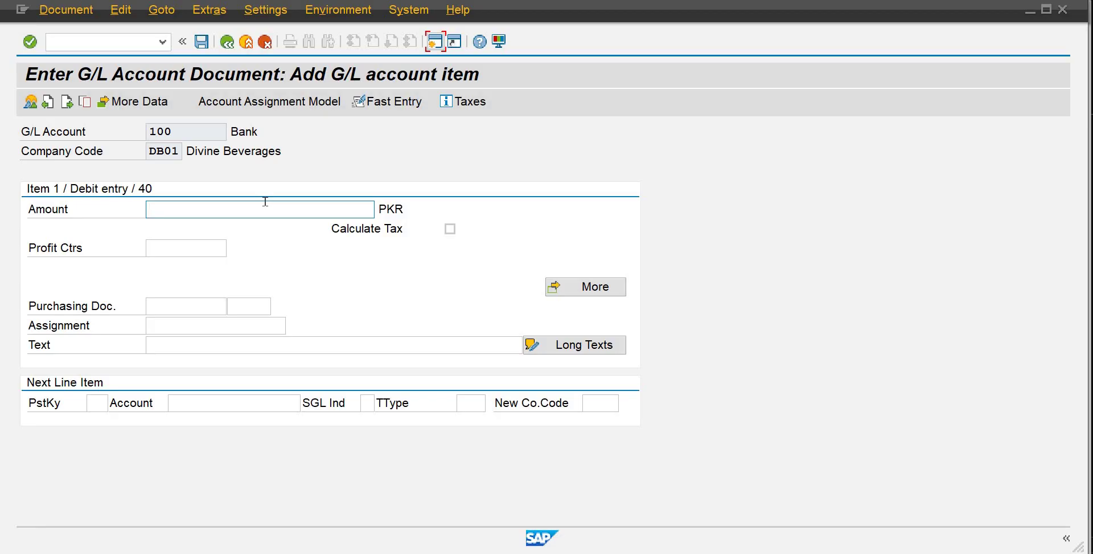
Enter 10000000 PKR as the amount of the Bank debit item
{"action": "type", "text": "10000"}
{"action": "type", "text": "000"}
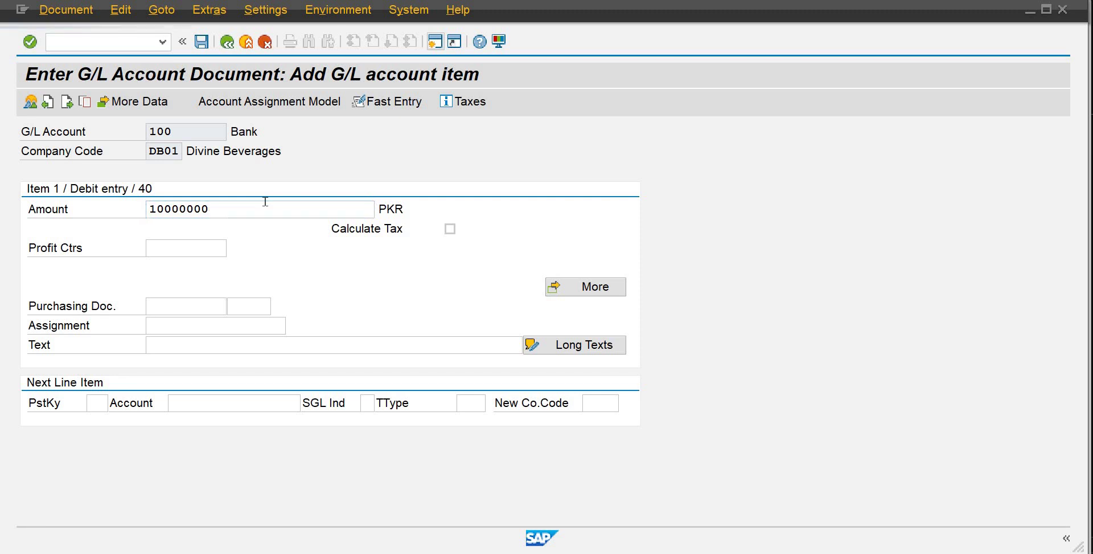
{"action": "key", "text": "Return"}
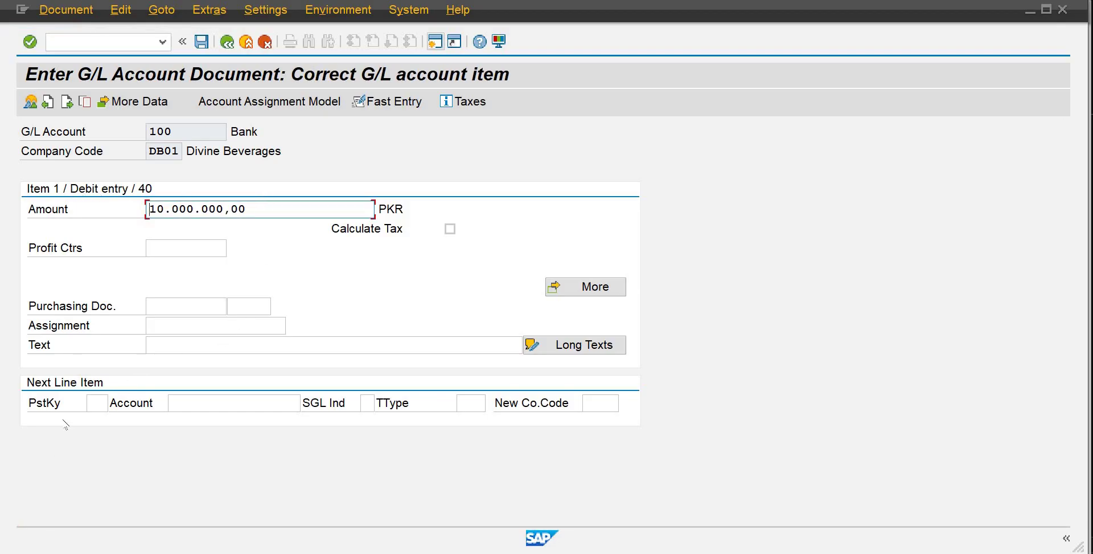
Add a next line item with posting key 50 (Credit entry) and G/L account 200
{"action": "left_click", "coordinate": [98, 402]}
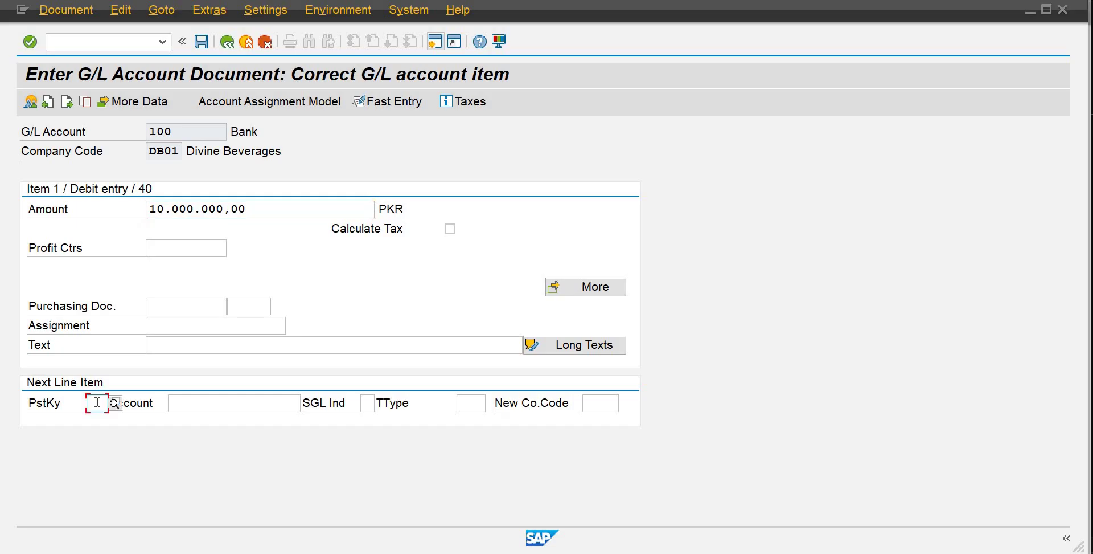
{"action": "type", "text": "50"}
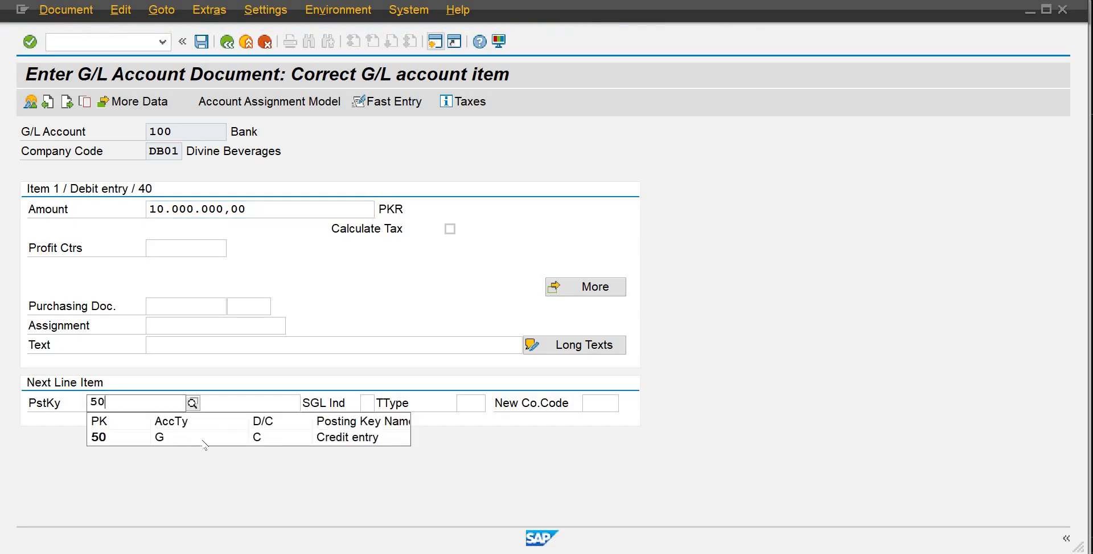
{"action": "key", "text": "Return"}
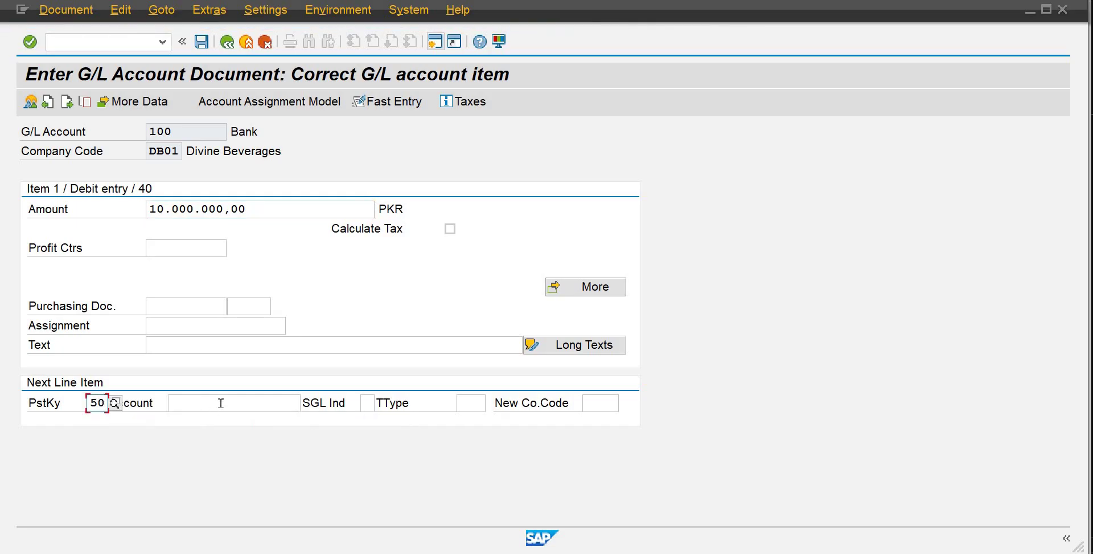
{"action": "left_click", "coordinate": [226, 398]}
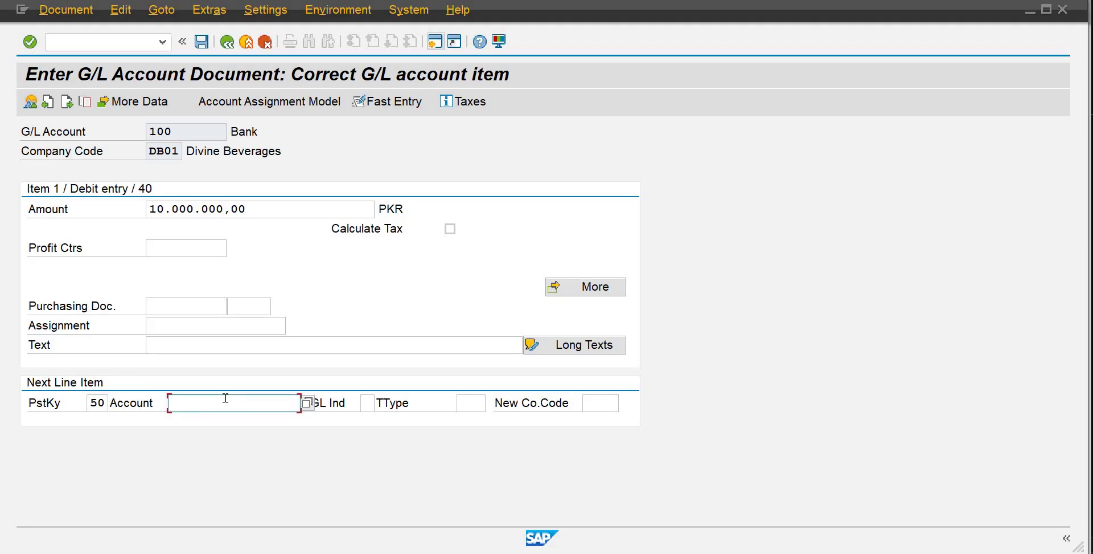
{"action": "type", "text": "200"}
{"action": "key", "text": "Return"}
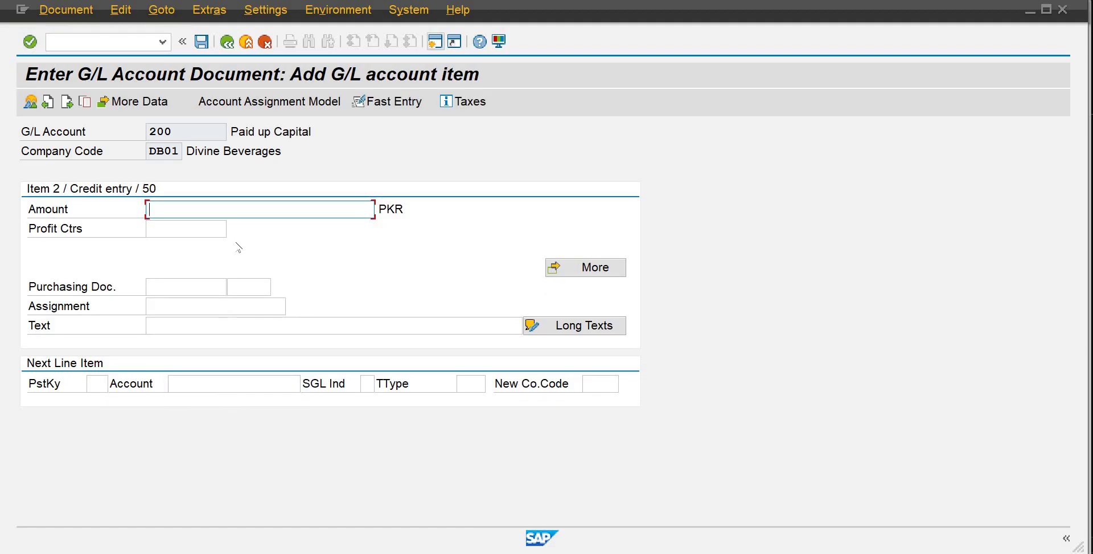
Try to post the document with * as the balancing amount of the Paid up Capital credit item
{"action": "type", "text": "*"}
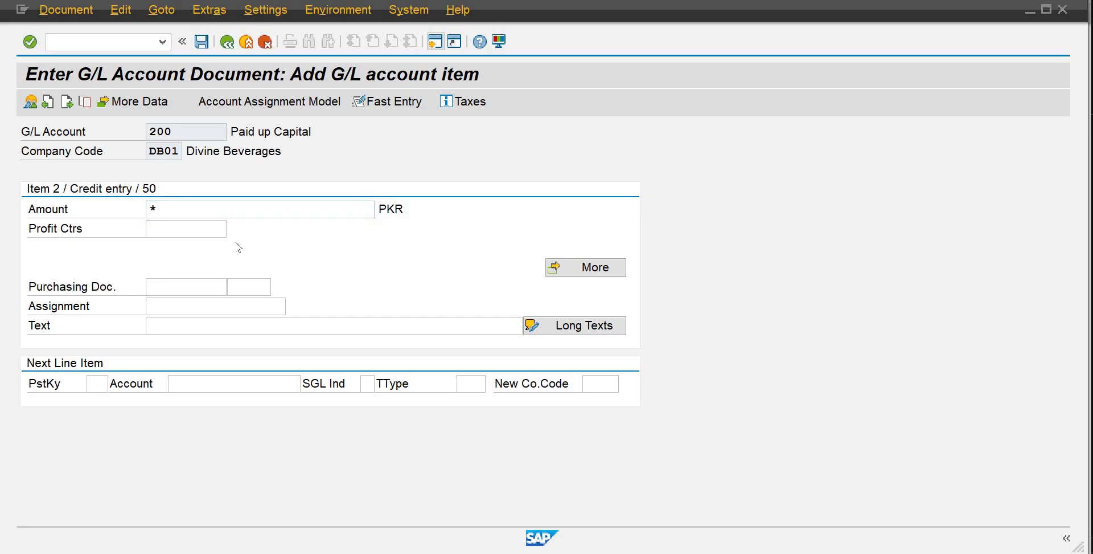
{"action": "key", "text": "Return"}
{"action": "left_click", "coordinate": [202, 42]}
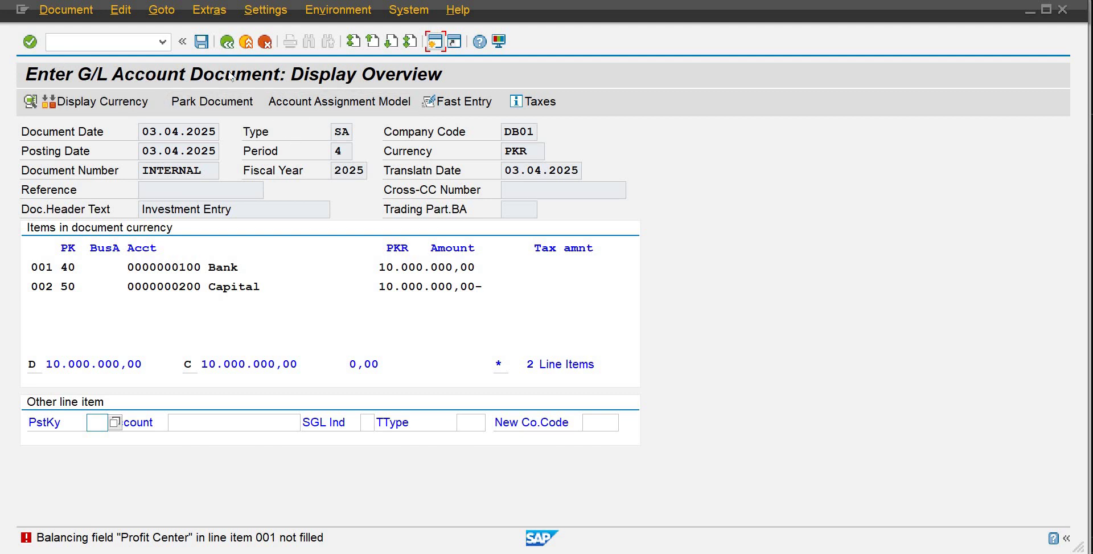
Leave the document overview and discard the unposted G/L document
{"action": "left_click", "coordinate": [130, 16]}
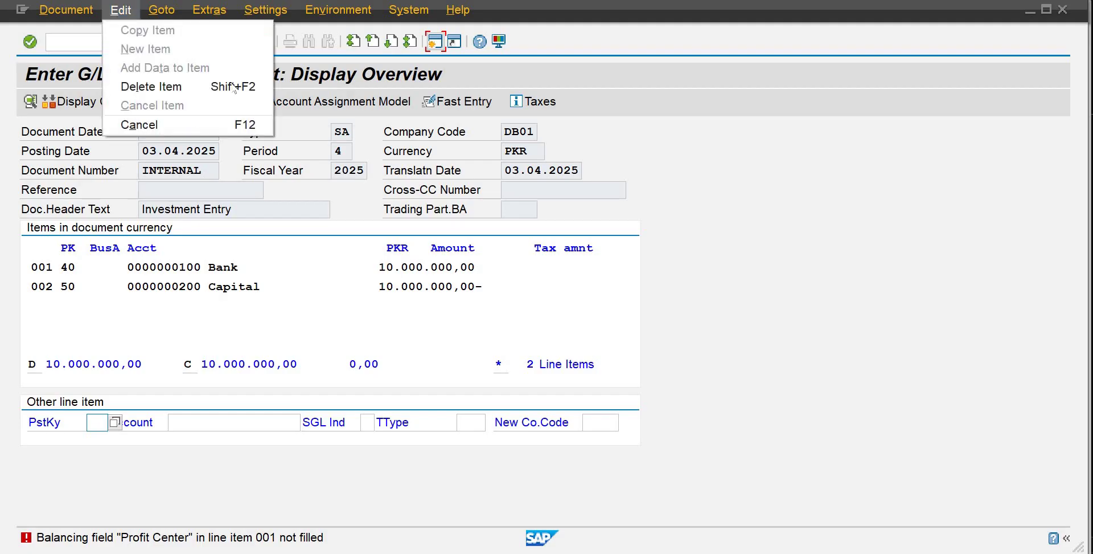
{"action": "left_click", "coordinate": [688, 148]}
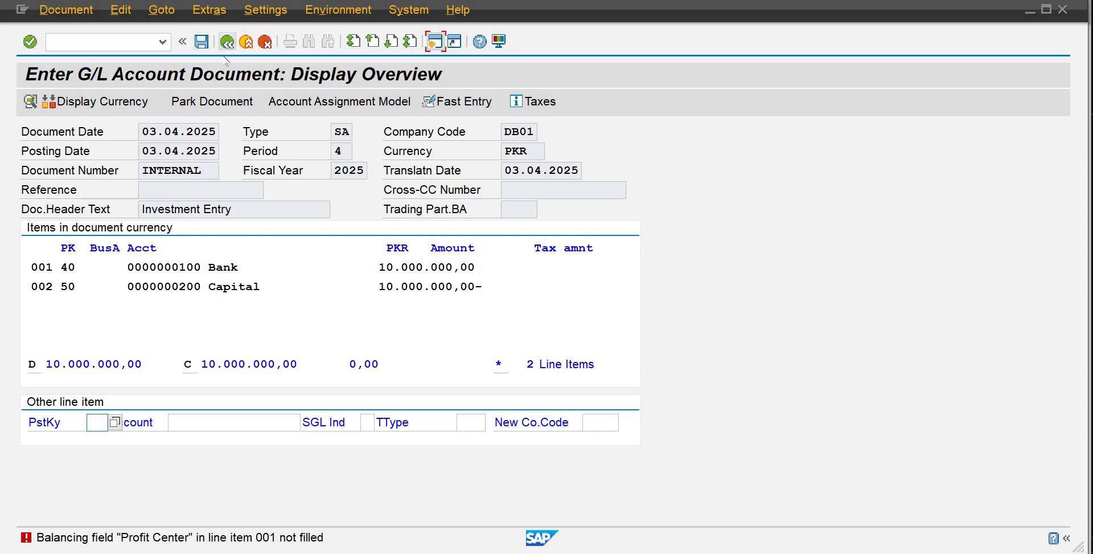
{"action": "left_click", "coordinate": [219, 98]}
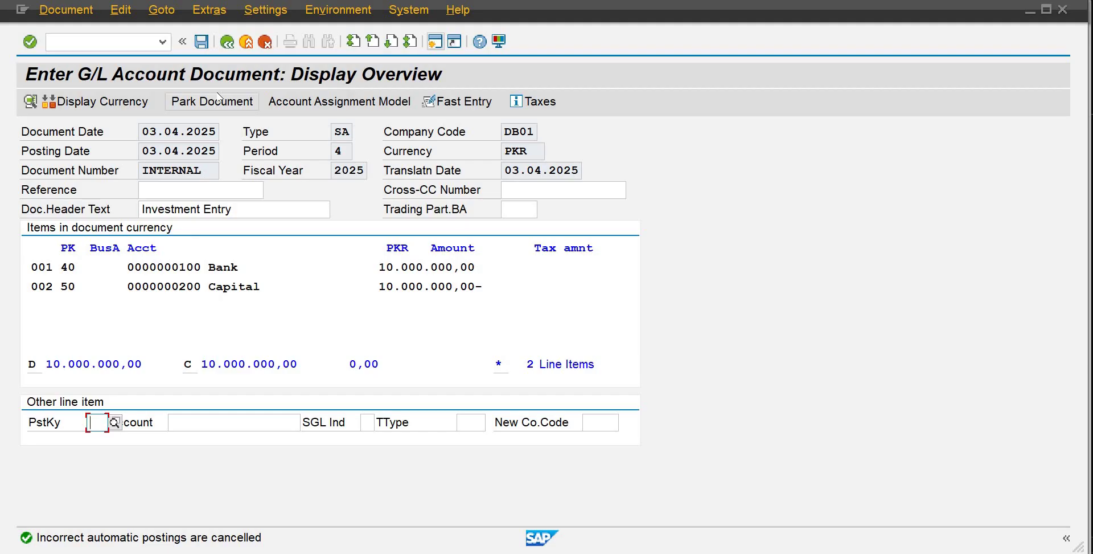
{"action": "left_click", "coordinate": [229, 43]}
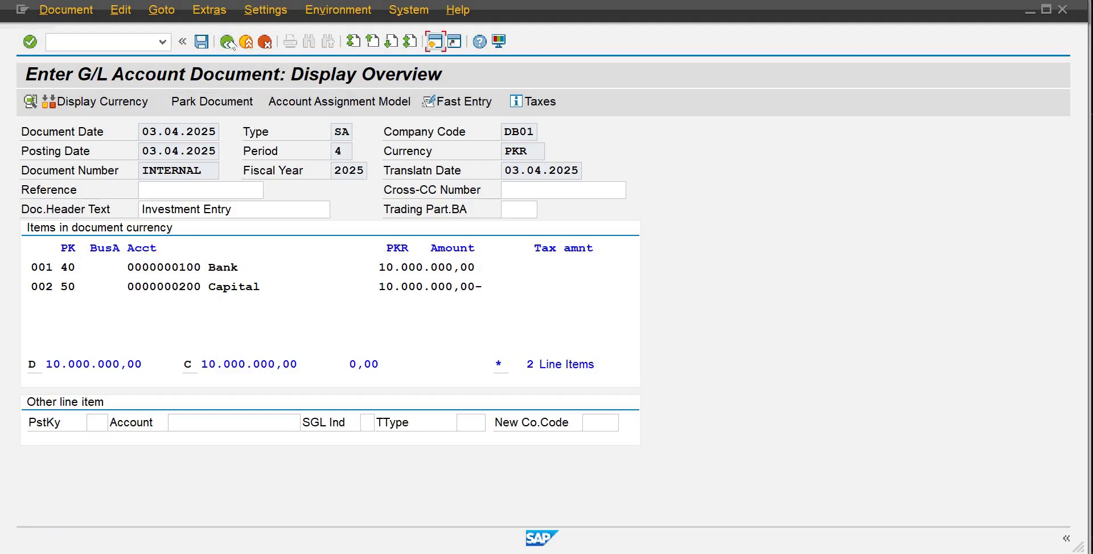
{"action": "left_click", "coordinate": [310, 352]}
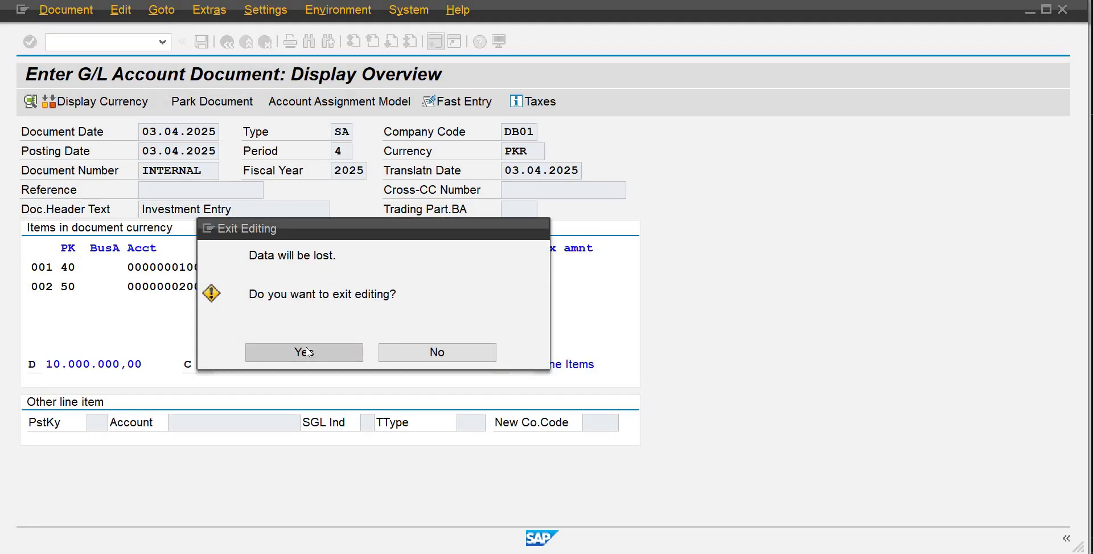
Set the document date to 03.04.2025 and the document header text to "Investment Entry"
{"action": "type", "text": "03"}
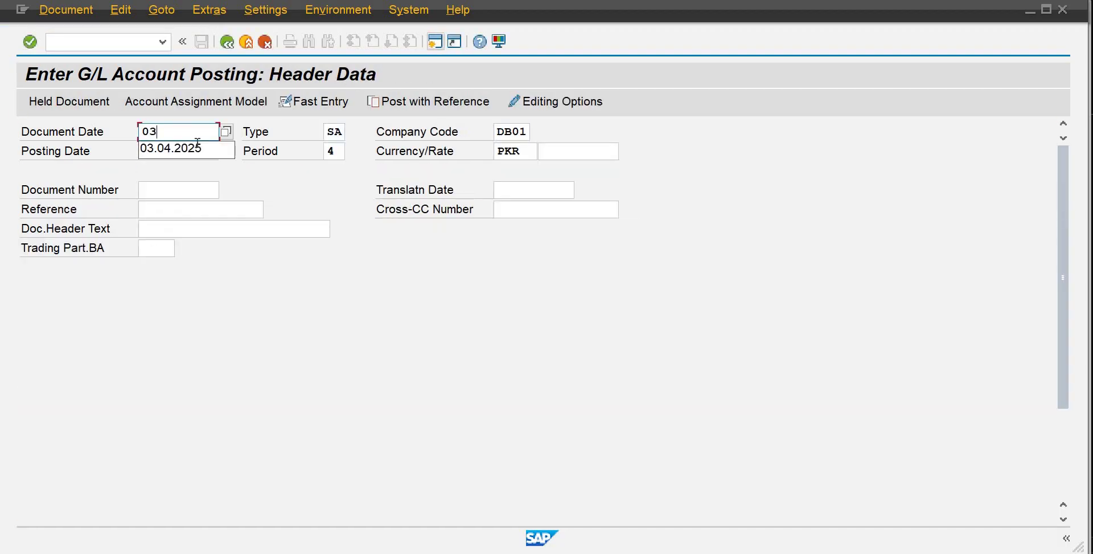
{"action": "left_click", "coordinate": [198, 147]}
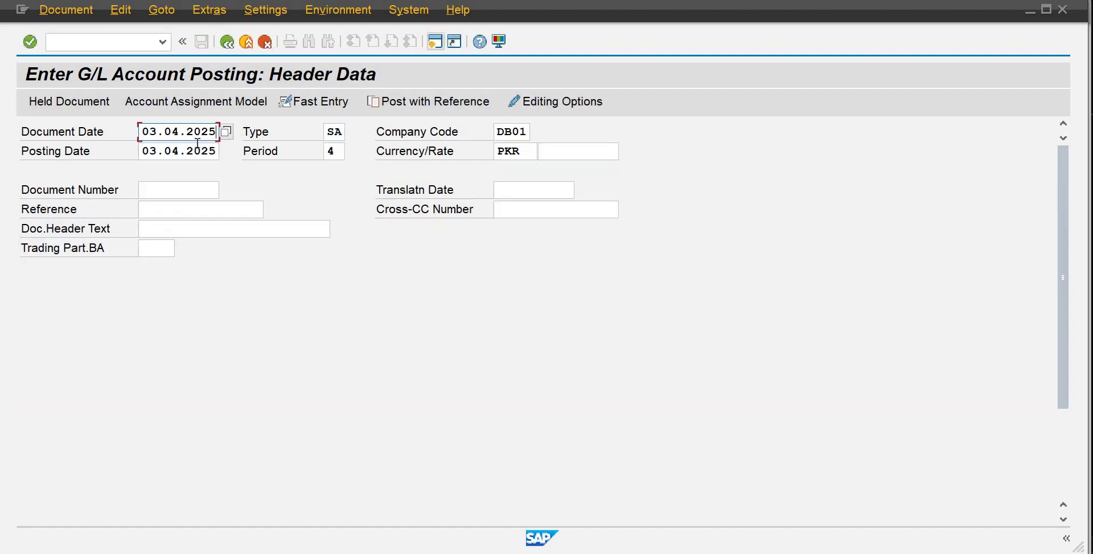
{"action": "key", "text": "Tab"}
{"action": "key", "text": "Tab"}
{"action": "key", "text": "Tab"}
{"action": "key", "text": "Tab"}
{"action": "key", "text": "Tab"}
{"action": "key", "text": "Tab"}
{"action": "key", "text": "Tab"}
{"action": "key", "text": "Tab"}
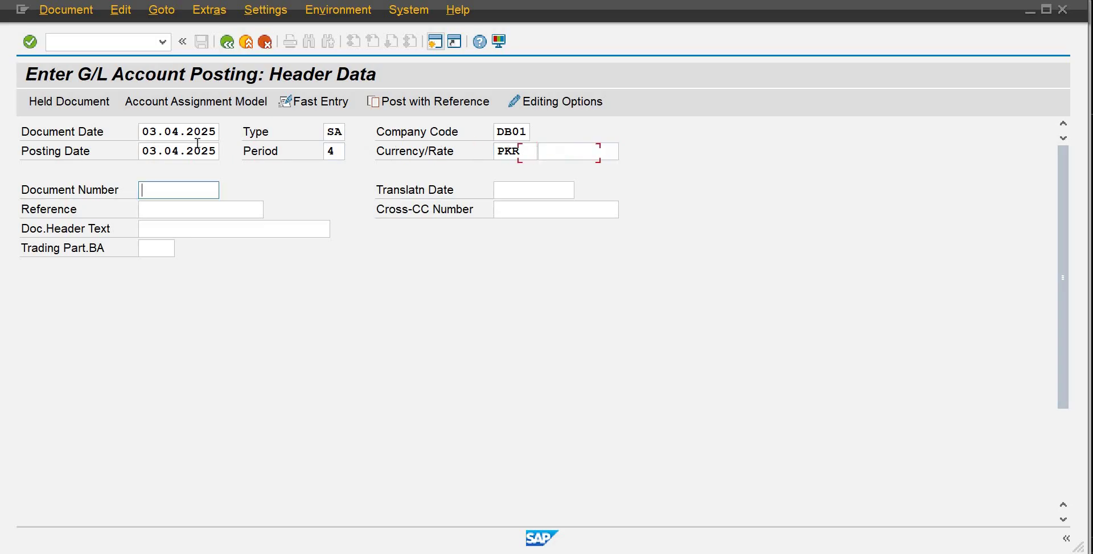
{"action": "key", "text": "Tab"}
{"action": "key", "text": "Tab"}
{"action": "key", "text": "Tab"}
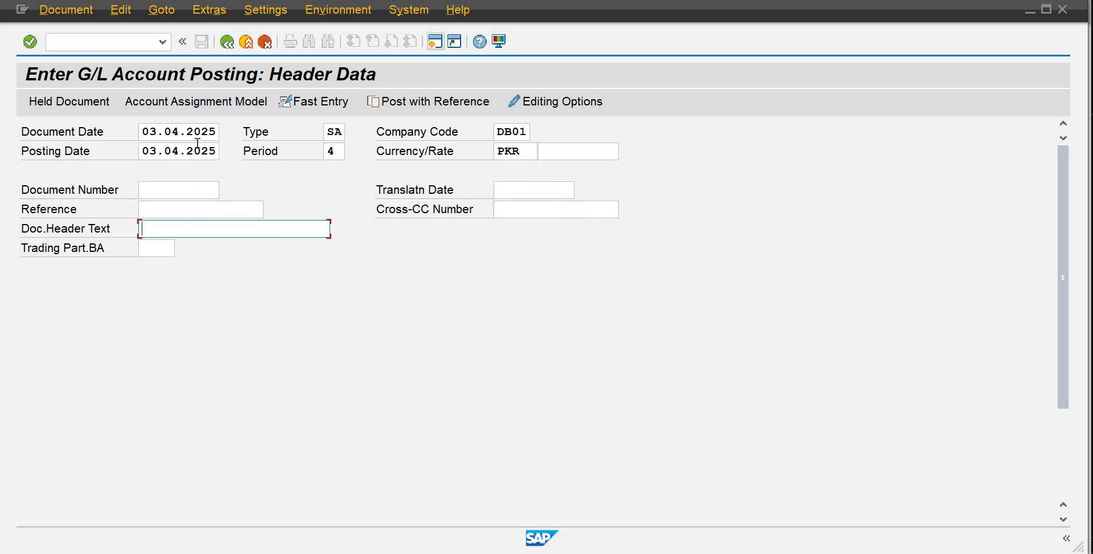
{"action": "type", "text": "I"}
{"action": "key", "text": "Down"}
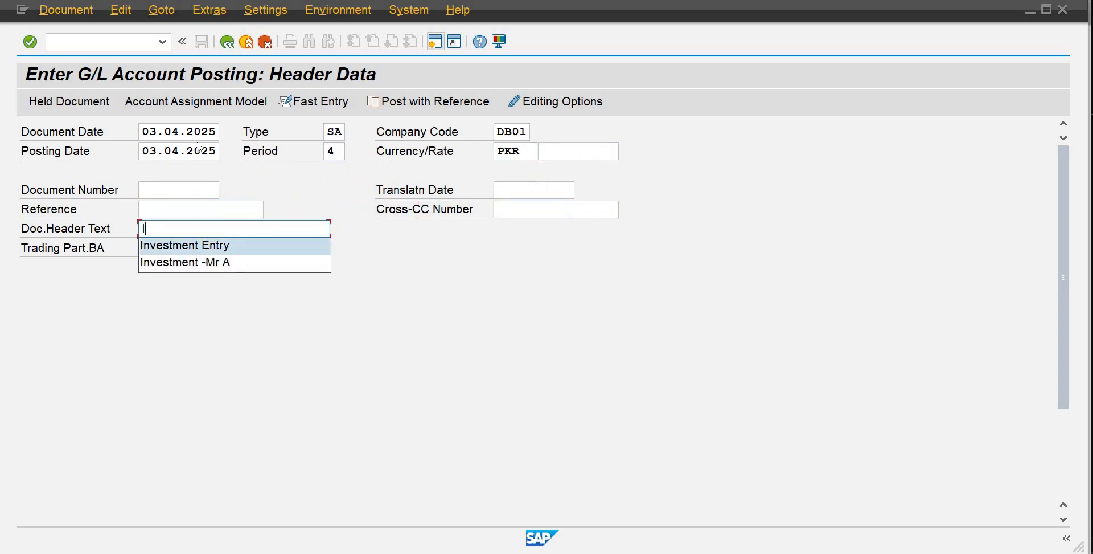
{"action": "key", "text": "Return"}
Enter G/L account 100 for the first line item with an amount of 10000000 PKR
{"action": "type", "text": "1"}
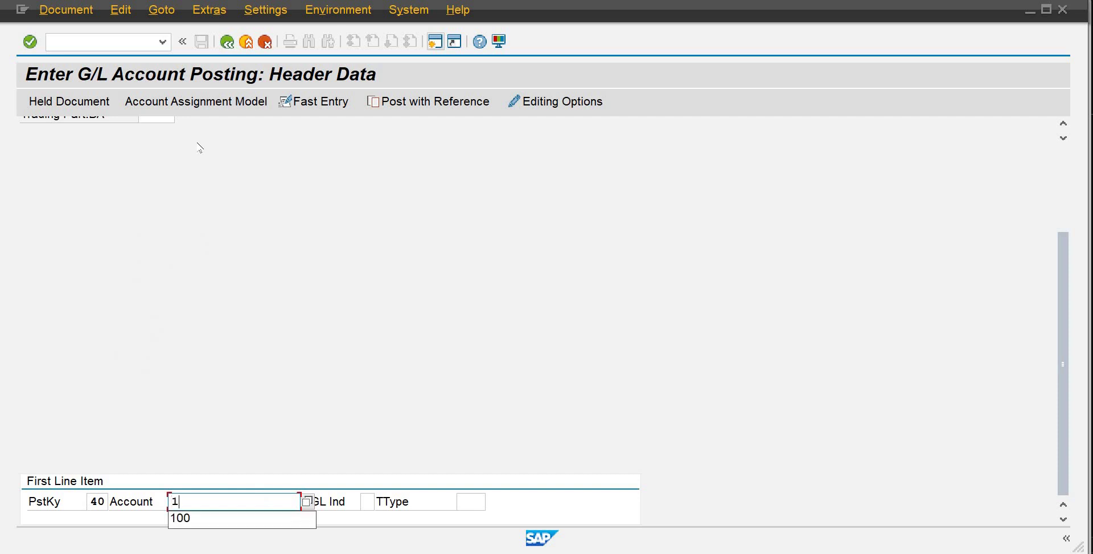
{"action": "type", "text": "00"}
{"action": "key", "text": "Return"}
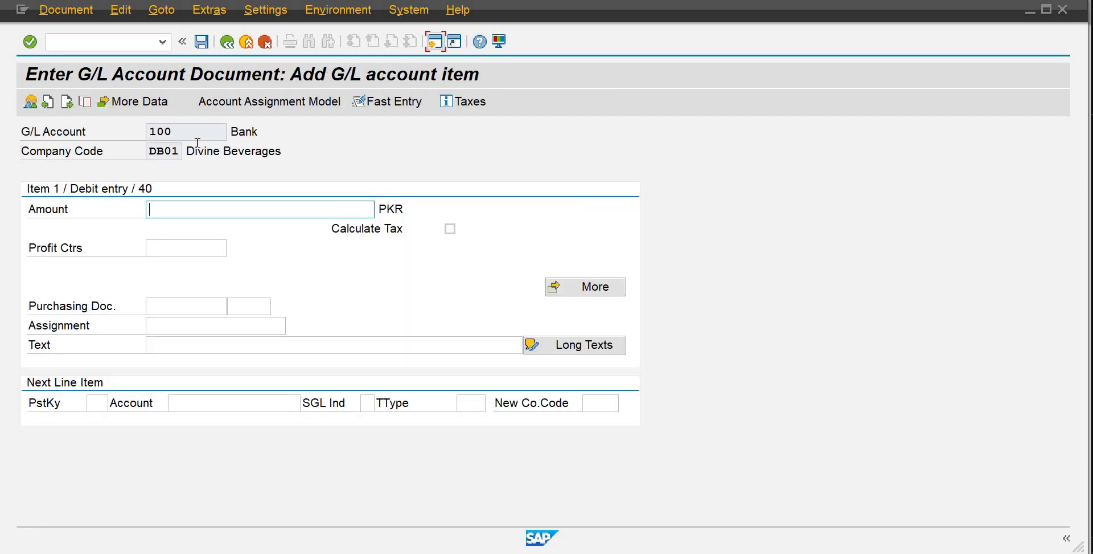
{"action": "type", "text": "1"}
{"action": "key", "text": "Down"}
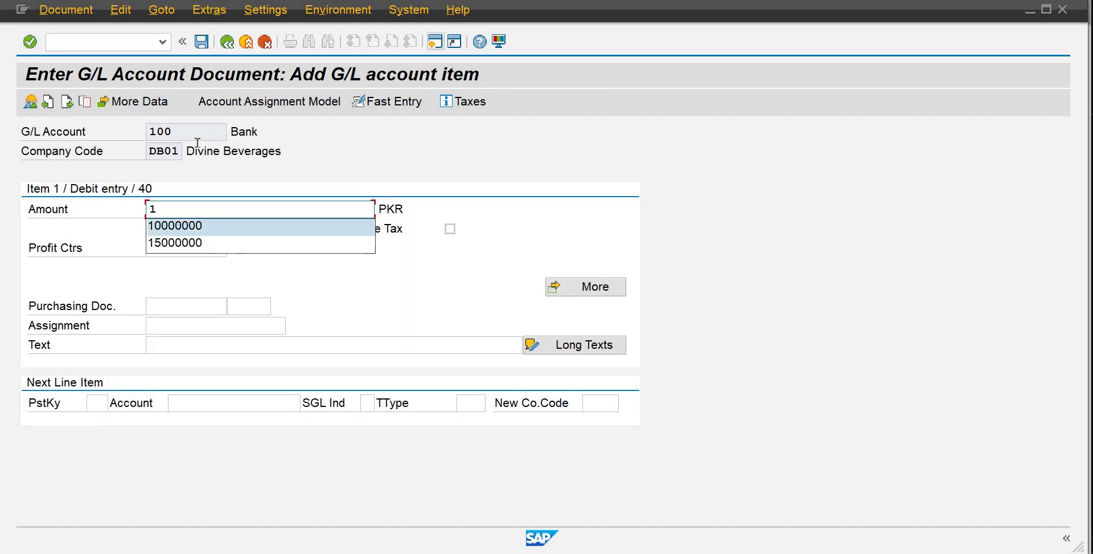
{"action": "key", "text": "Return"}
Add a next line item with posting key 50 and G/L account 200
{"action": "key", "text": "Tab"}
{"action": "key", "text": "Tab"}
{"action": "key", "text": "Tab"}
{"action": "key", "text": "Tab"}
{"action": "key", "text": "Tab"}
{"action": "key", "text": "Tab"}
{"action": "key", "text": "Tab"}
{"action": "key", "text": "Tab"}
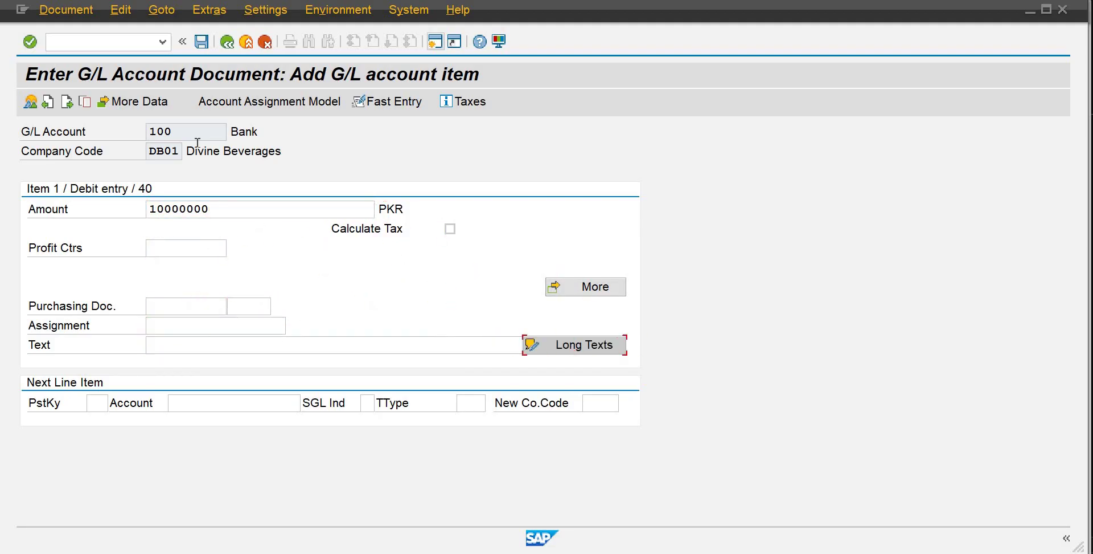
{"action": "key", "text": "Tab"}
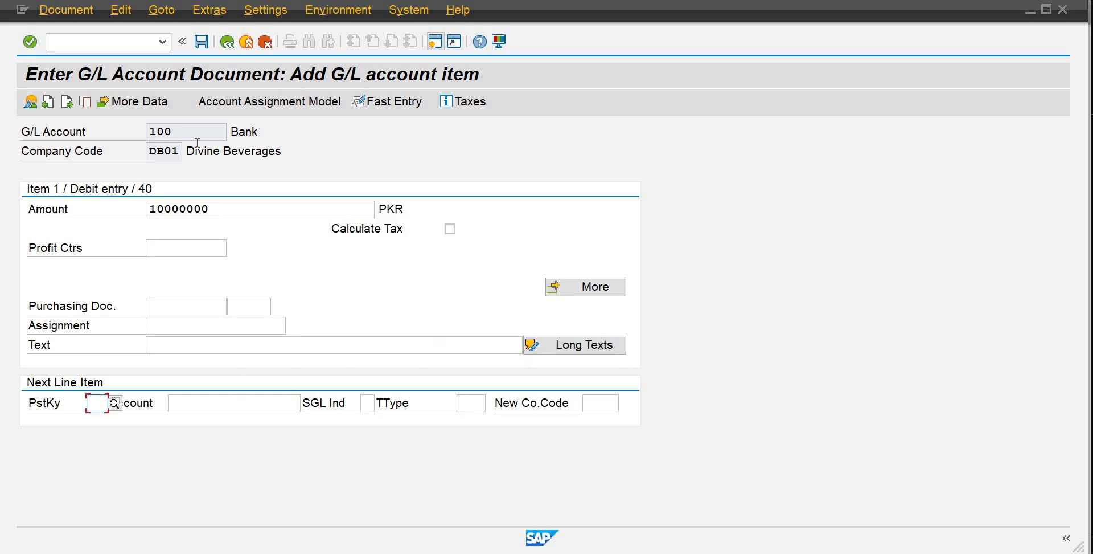
{"action": "type", "text": "50"}
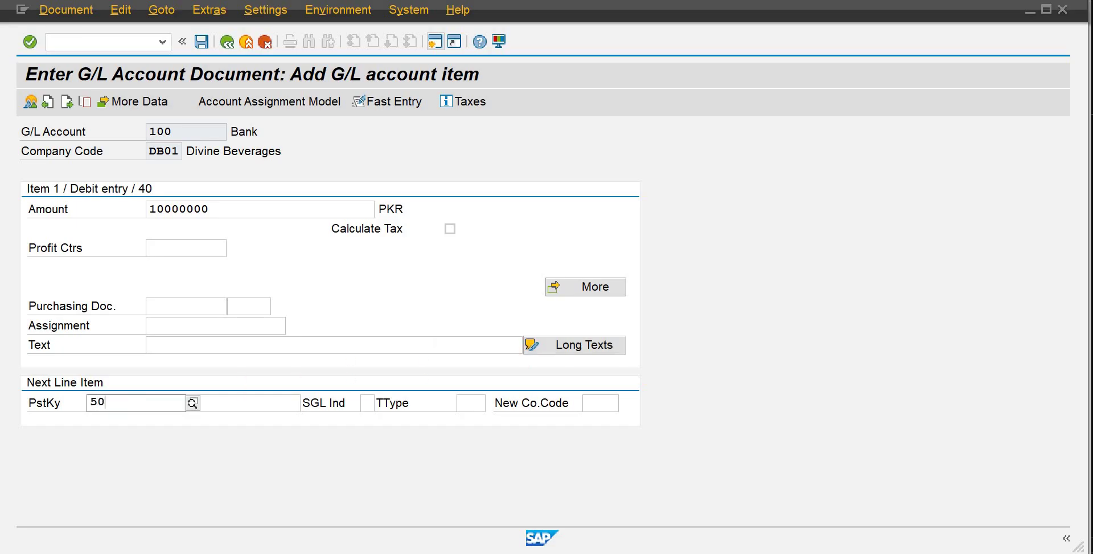
{"action": "key", "text": "Tab"}
{"action": "type", "text": "200"}
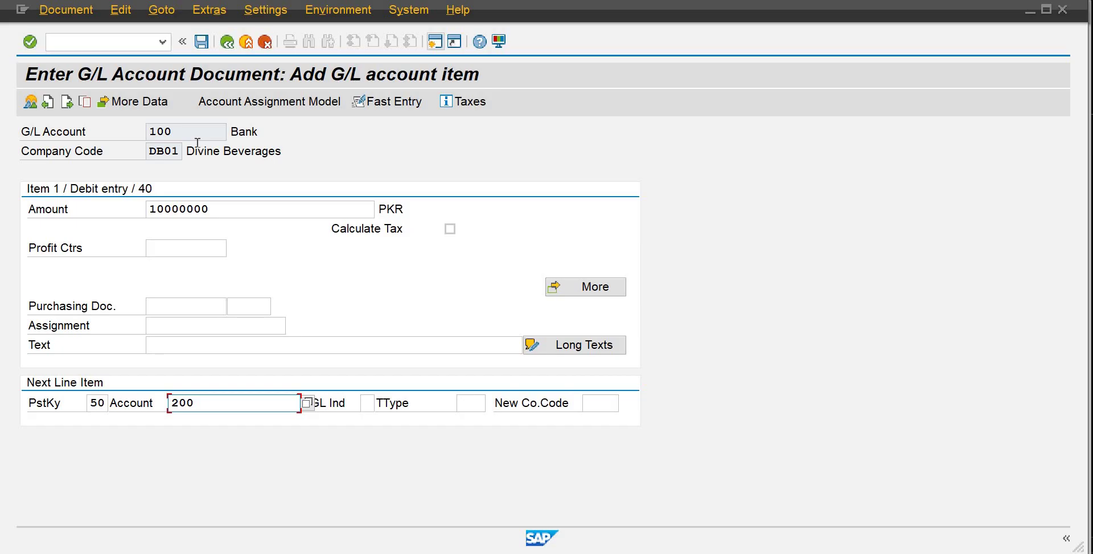
{"action": "key", "text": "Return"}
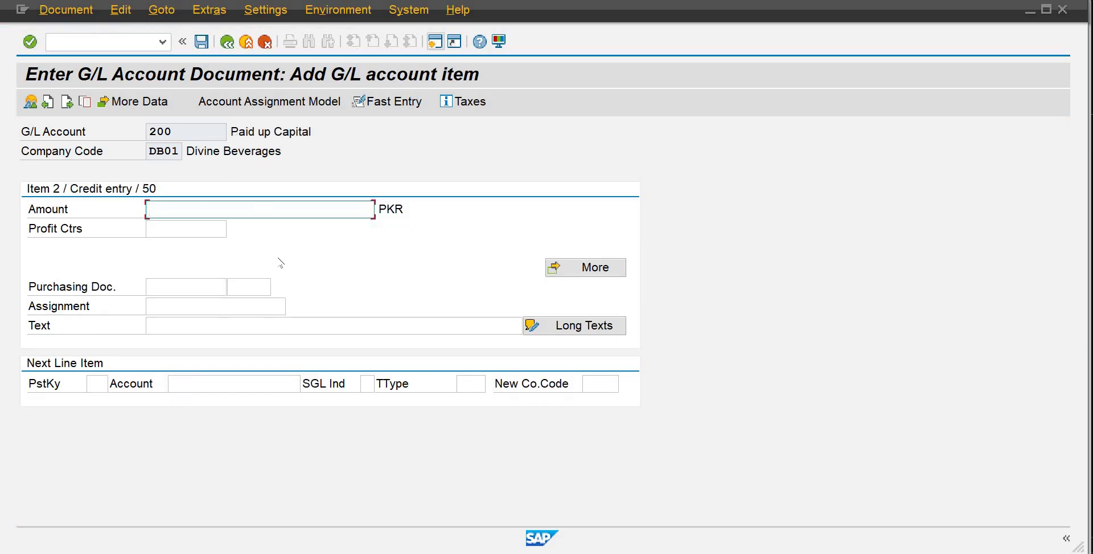
Go to the document overview without a credit amount and discard the unposted document
{"action": "left_click", "coordinate": [30, 102]}
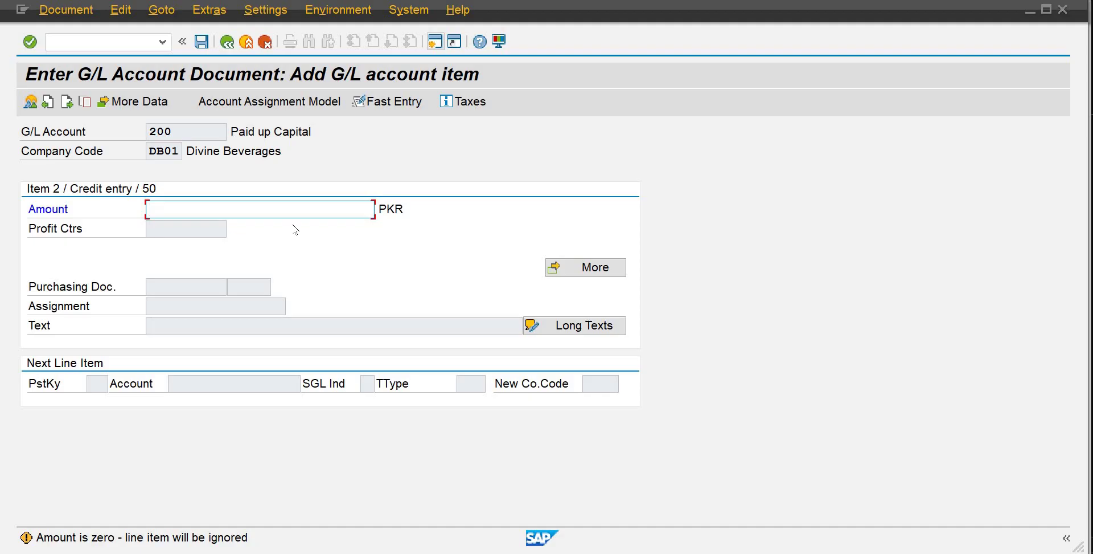
{"action": "key", "text": "Return"}
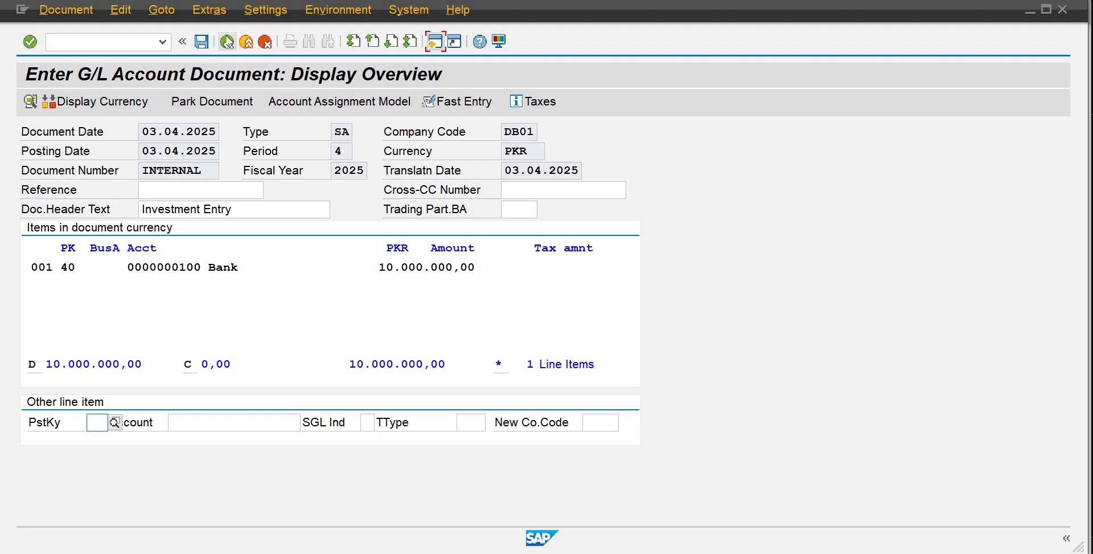
{"action": "left_click", "coordinate": [227, 42]}
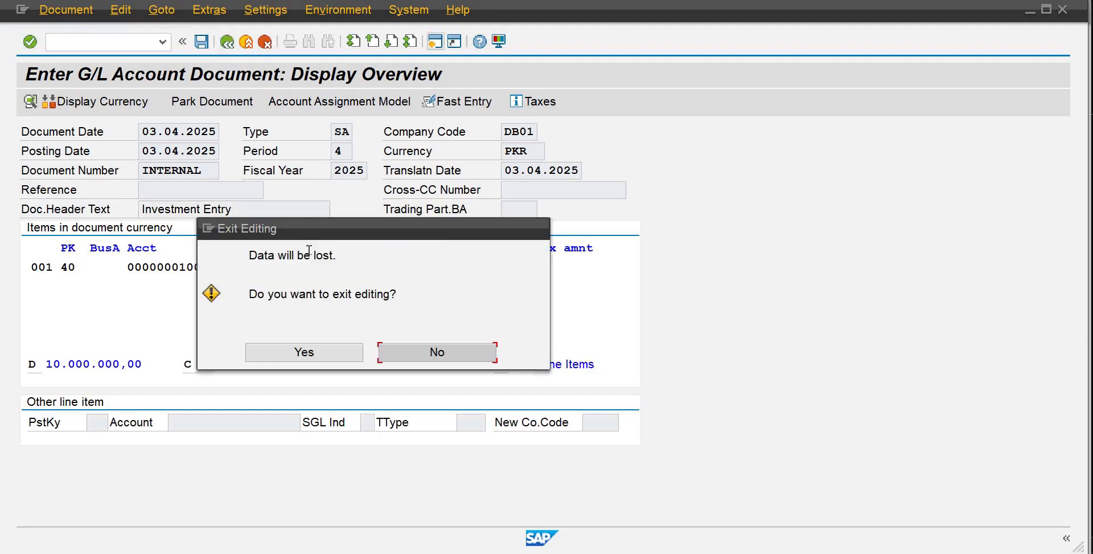
{"action": "left_click", "coordinate": [330, 359]}
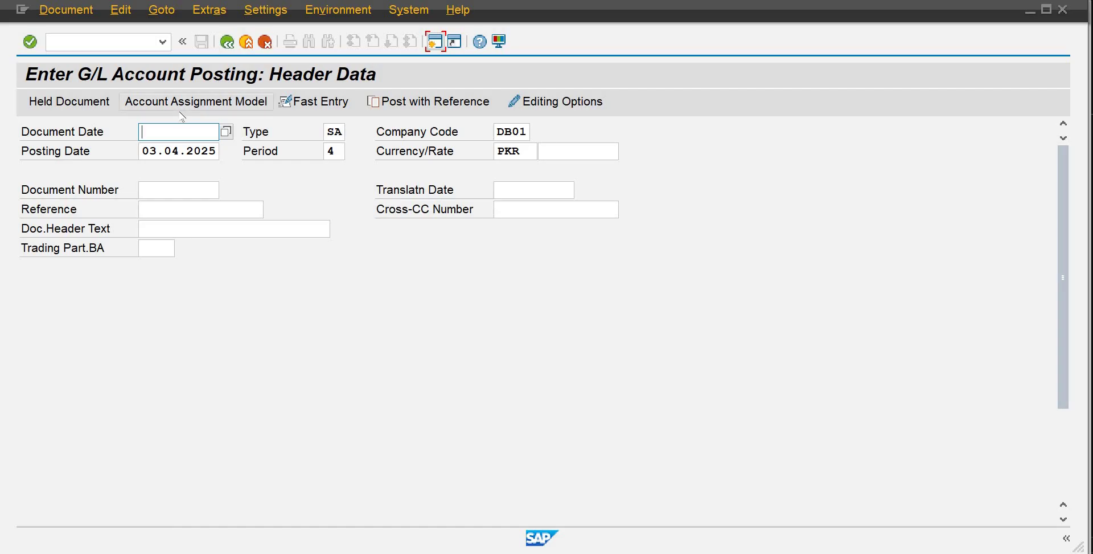
Fill in the posting header with document date 03.04.2025 and header text "Investment Entry"
{"action": "type", "text": "03"}
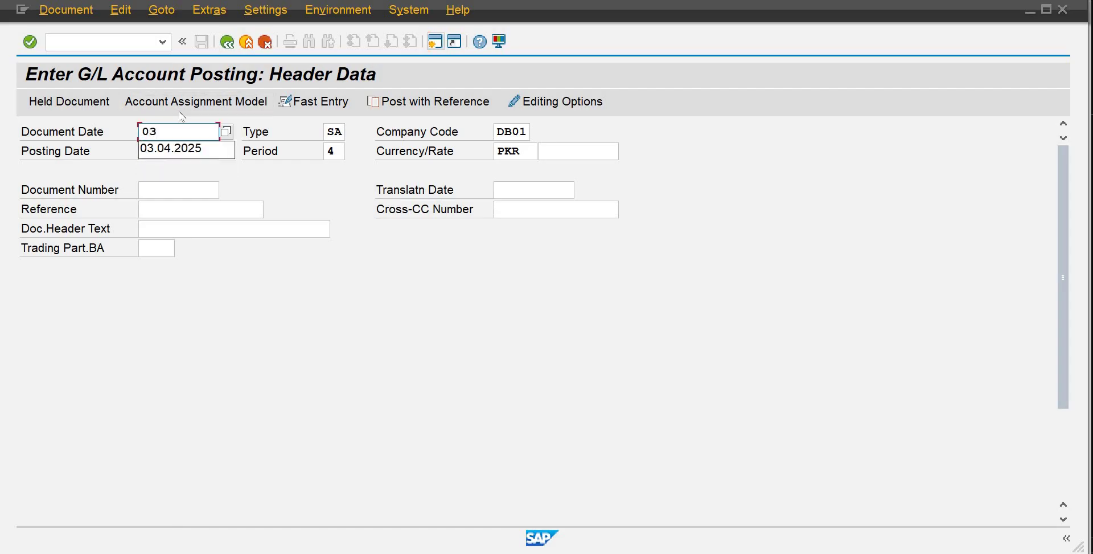
{"action": "key", "text": "Down"}
{"action": "key", "text": "Return"}
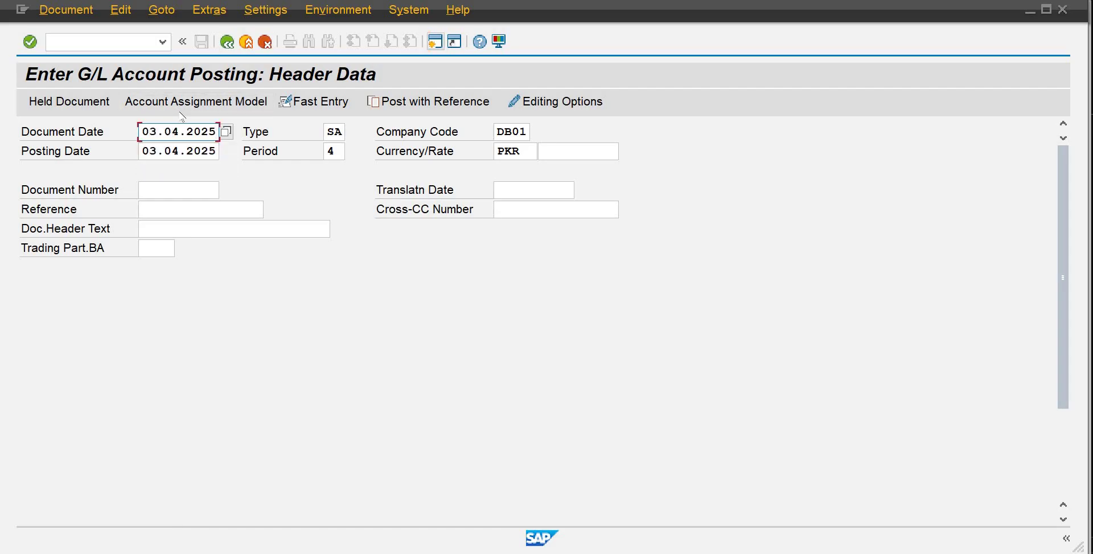
{"action": "key", "text": "Tab"}
{"action": "key", "text": "Tab"}
{"action": "key", "text": "Tab"}
{"action": "key", "text": "Tab"}
{"action": "key", "text": "Tab"}
{"action": "key", "text": "Tab"}
{"action": "key", "text": "Tab"}
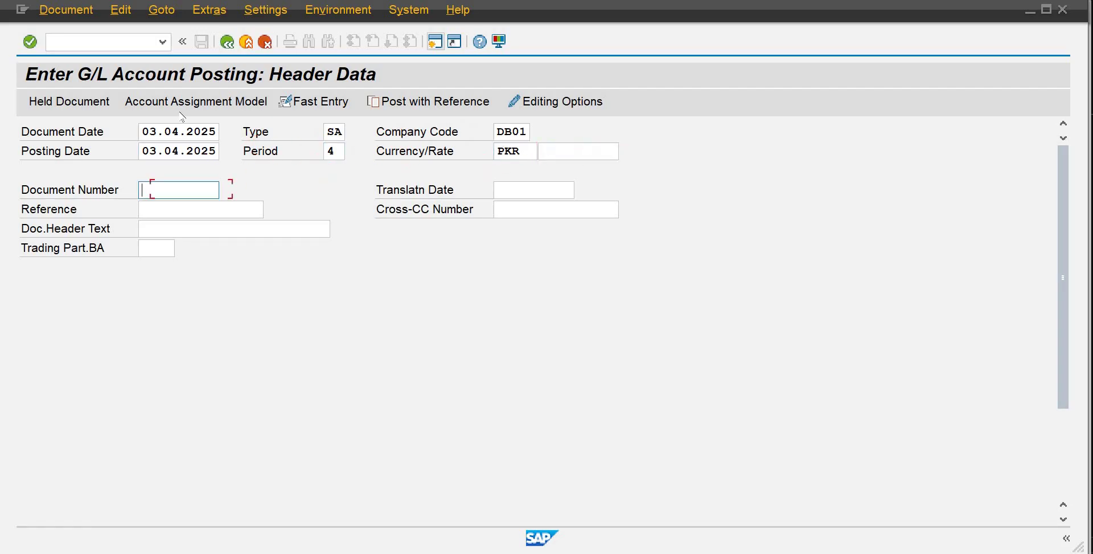
{"action": "key", "text": "Tab"}
{"action": "key", "text": "Tab"}
{"action": "key", "text": "Tab"}
{"action": "key", "text": "Tab"}
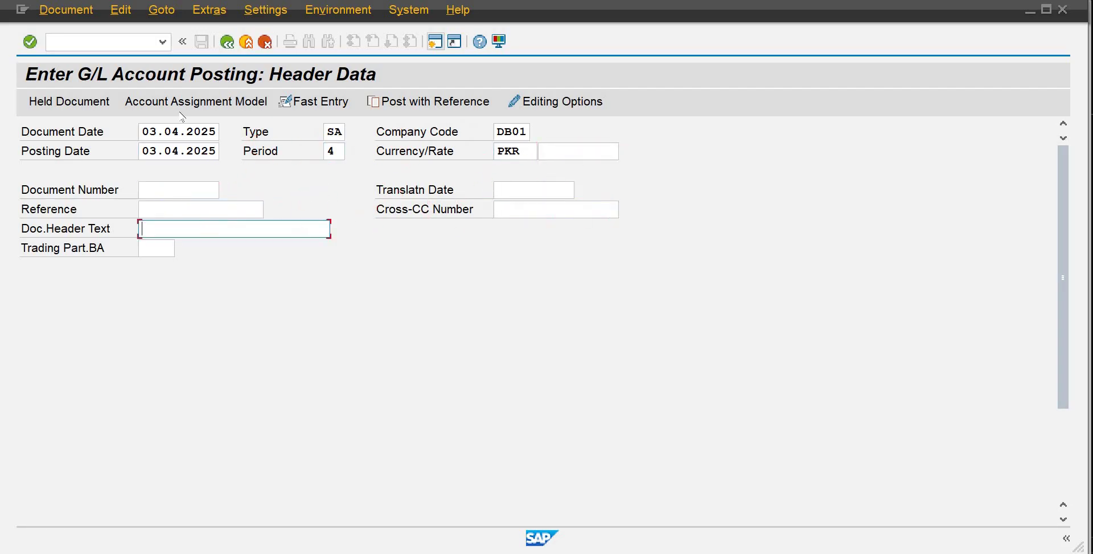
{"action": "type", "text": "I"}
{"action": "key", "text": "Down"}
{"action": "key", "text": "Return"}
Enter G/L account 100 as the first line item and set its debit amount to 10000000 PKR
{"action": "key", "text": "Tab"}
{"action": "key", "text": "Tab"}
{"action": "key", "text": "Tab"}
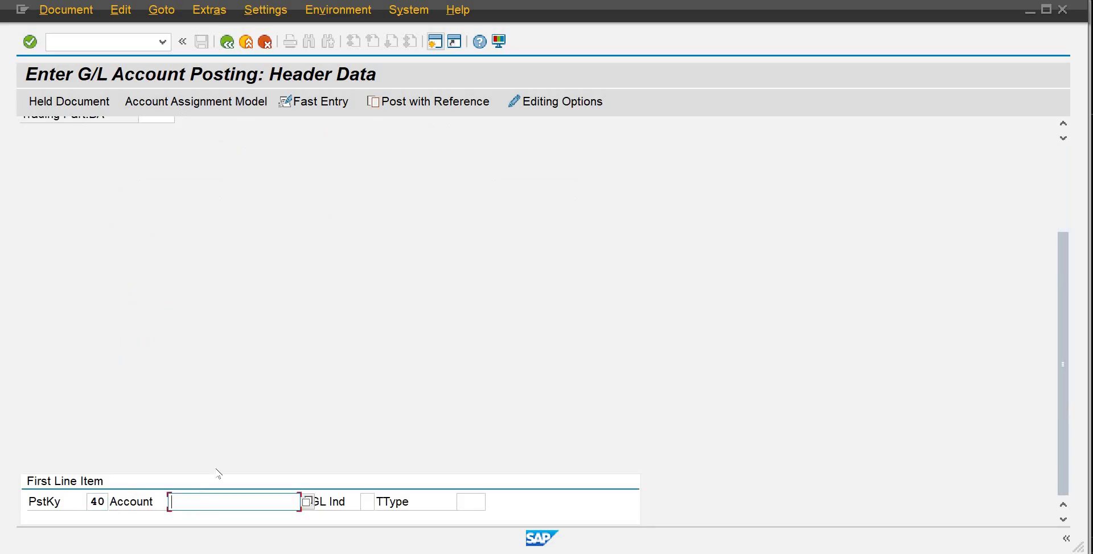
{"action": "type", "text": "100"}
{"action": "key", "text": "Return"}
{"action": "type", "text": "10000000"}
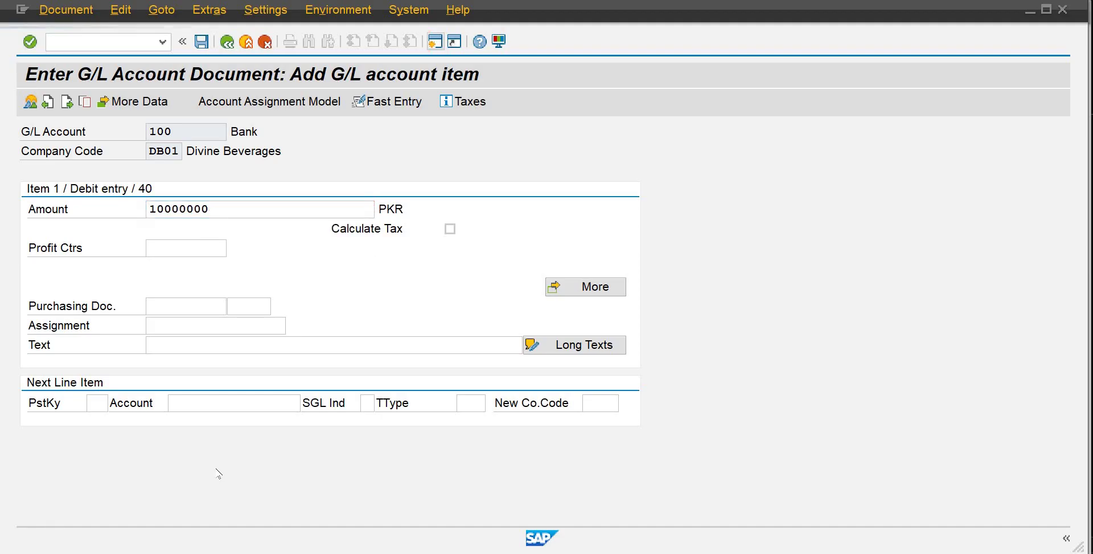
{"action": "key", "text": "Return"}
Specify posting key 50 and G/L account 200 for the next line item
{"action": "left_click", "coordinate": [97, 403]}
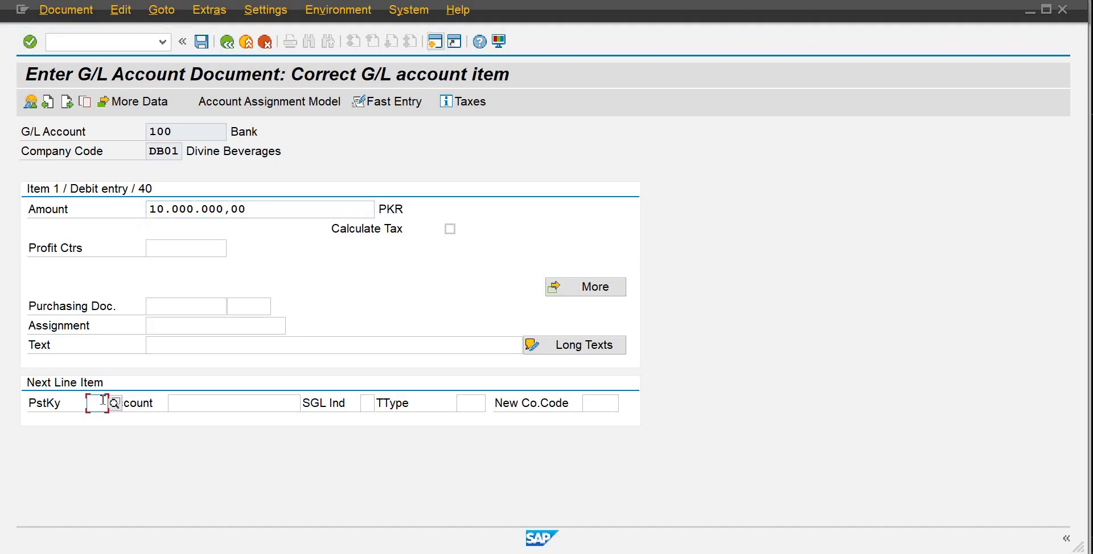
{"action": "type", "text": "50"}
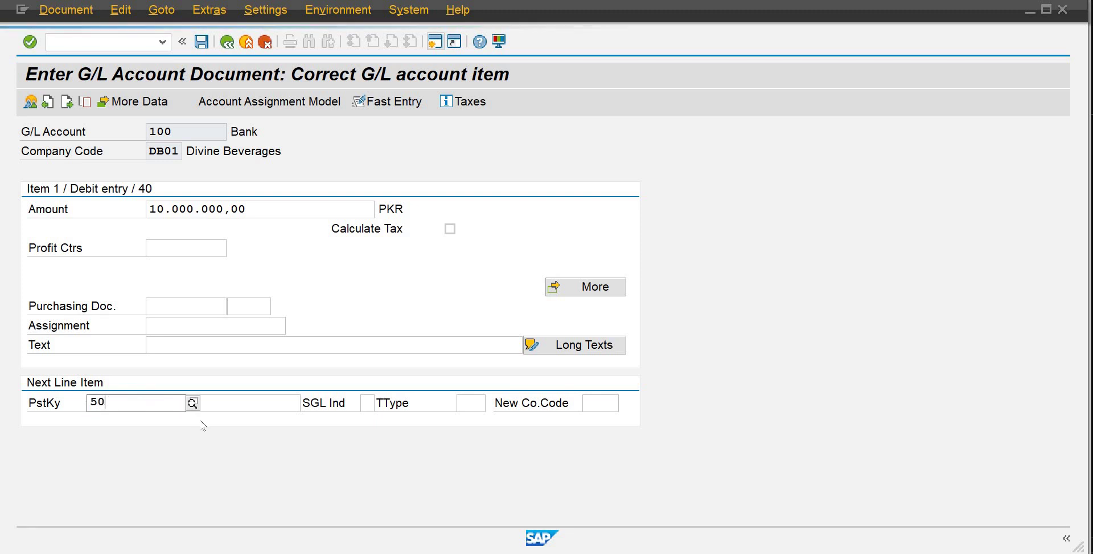
{"action": "left_click", "coordinate": [172, 439]}
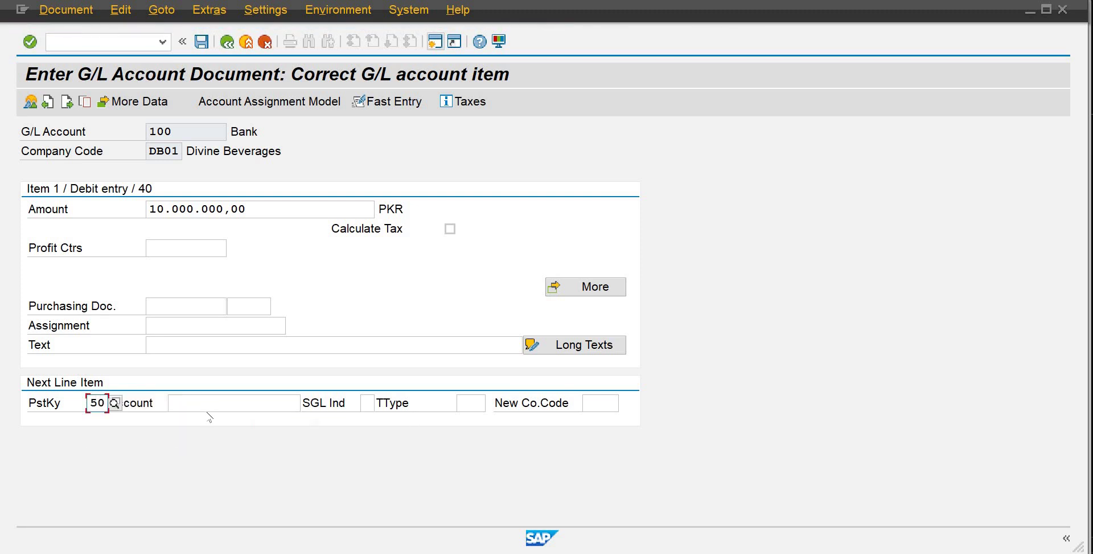
{"action": "left_click", "coordinate": [211, 404]}
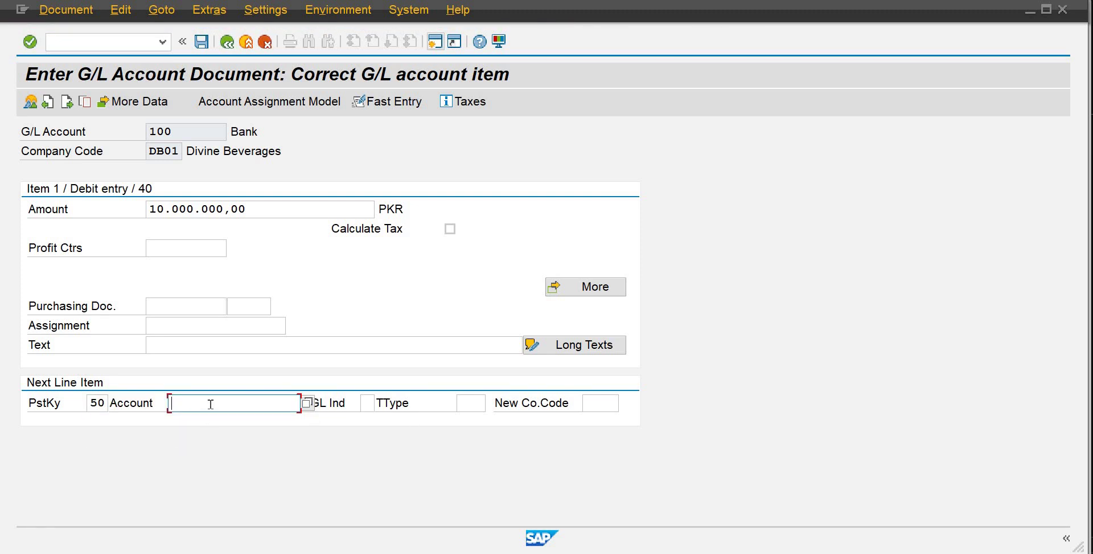
{"action": "type", "text": "200"}
Try to assign profit center 900 to the Bank debit item
{"action": "left_click", "coordinate": [198, 250]}
{"action": "type", "text": "9000"}
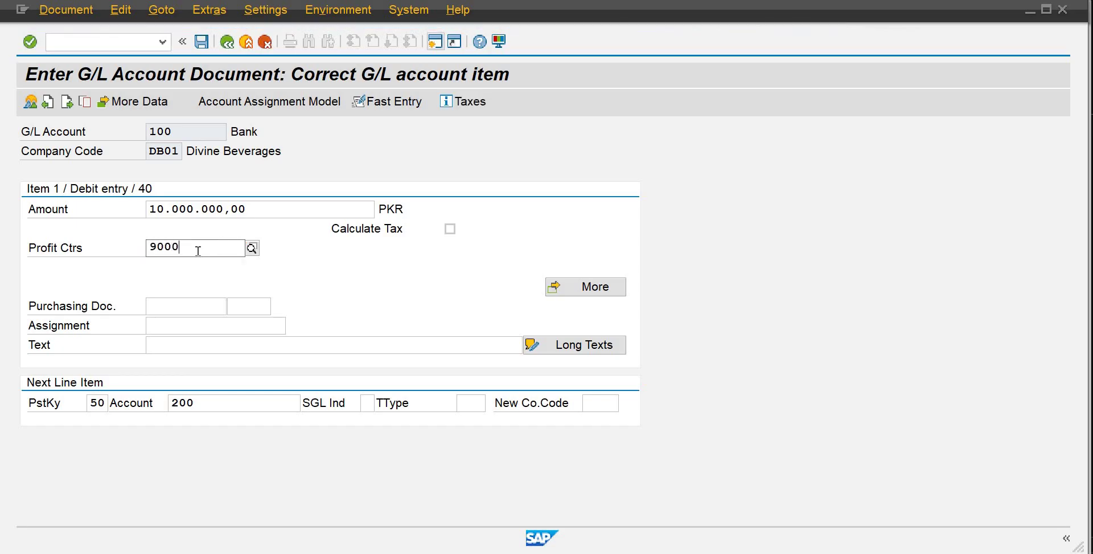
{"action": "key", "text": "BackSpace"}
{"action": "key", "text": "Return"}
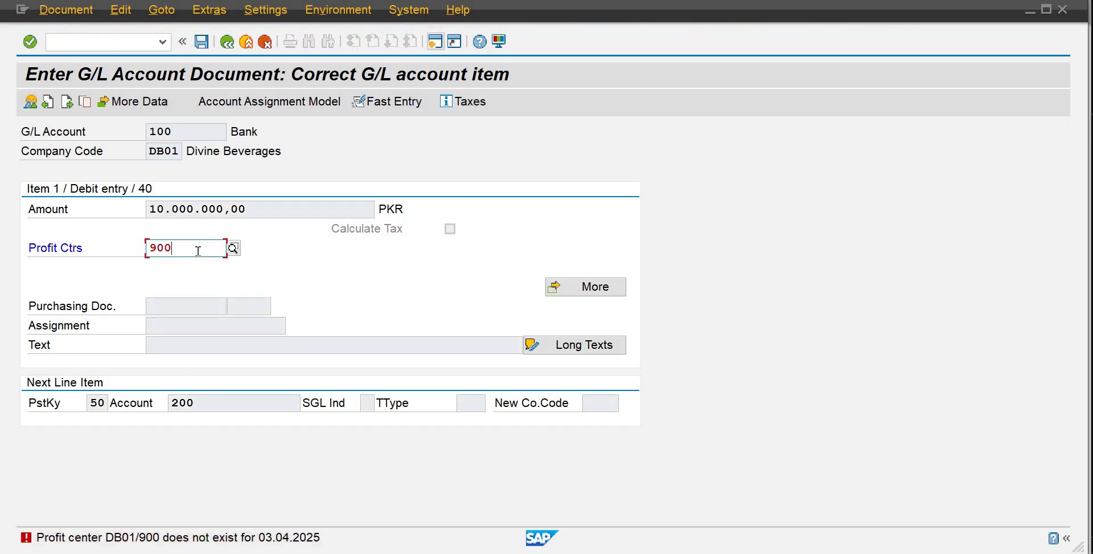
{"action": "key", "text": "Return"}
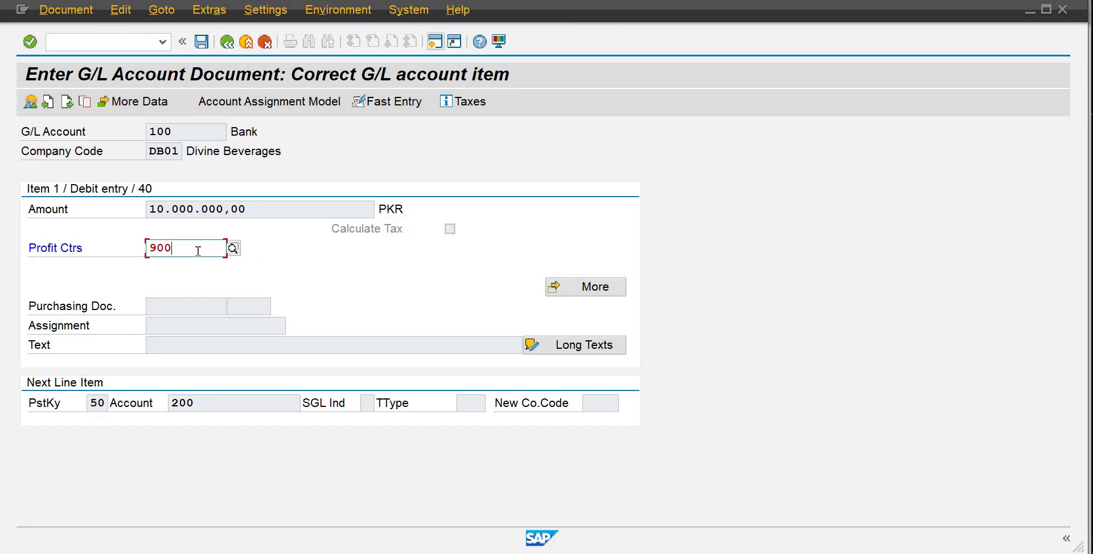
Pick profit center 9001 from the standard hierarchy for the Bank debit item and continue to the credit item
{"action": "left_click", "coordinate": [233, 249]}
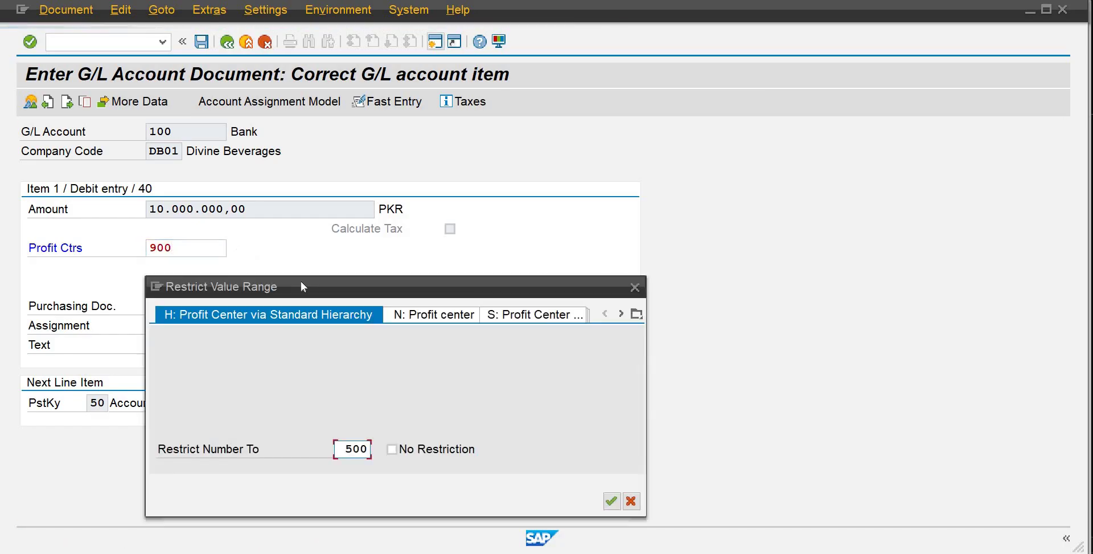
{"action": "left_click", "coordinate": [613, 501]}
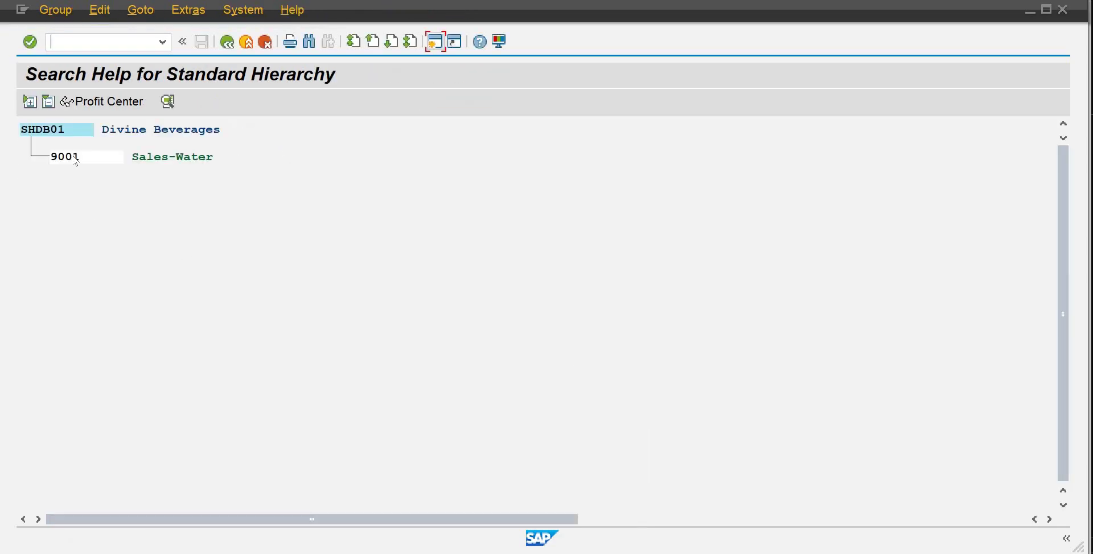
{"action": "double_click", "coordinate": [64, 157]}
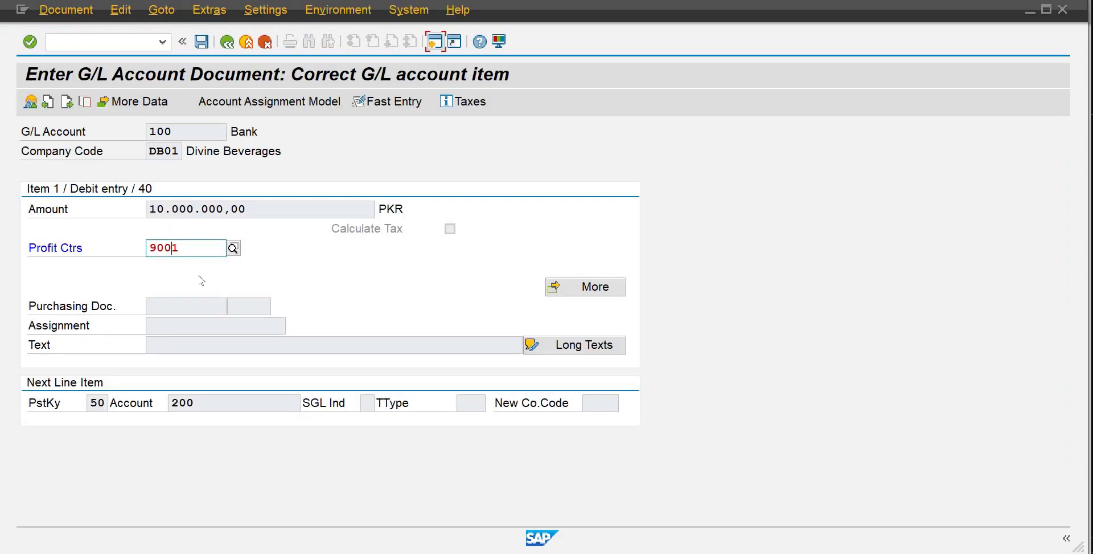
{"action": "key", "text": "Return"}
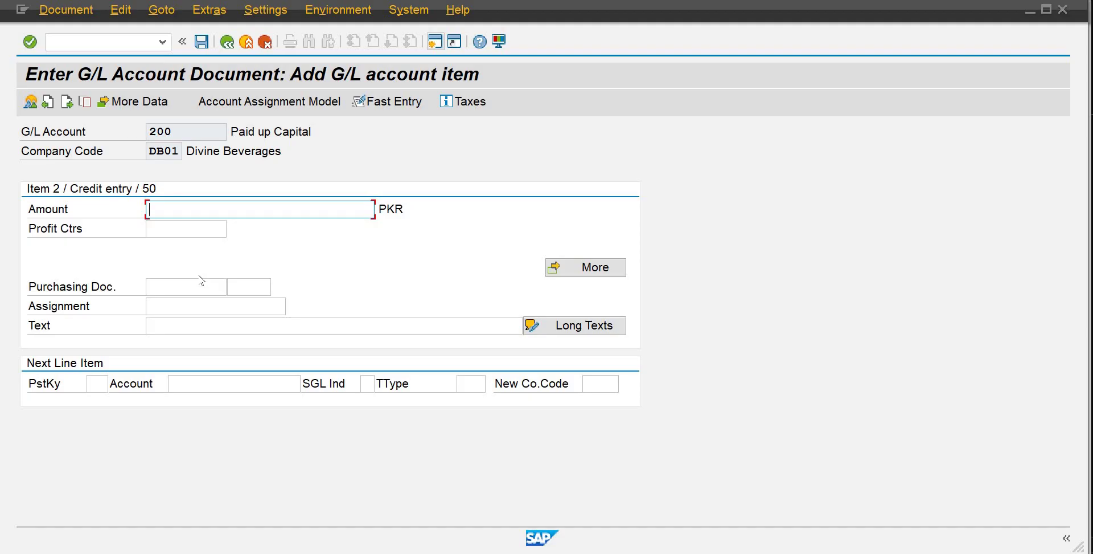
Set the Paid up Capital credit amount to the balancing value with * and post the document from its overview
{"action": "type", "text": "*"}
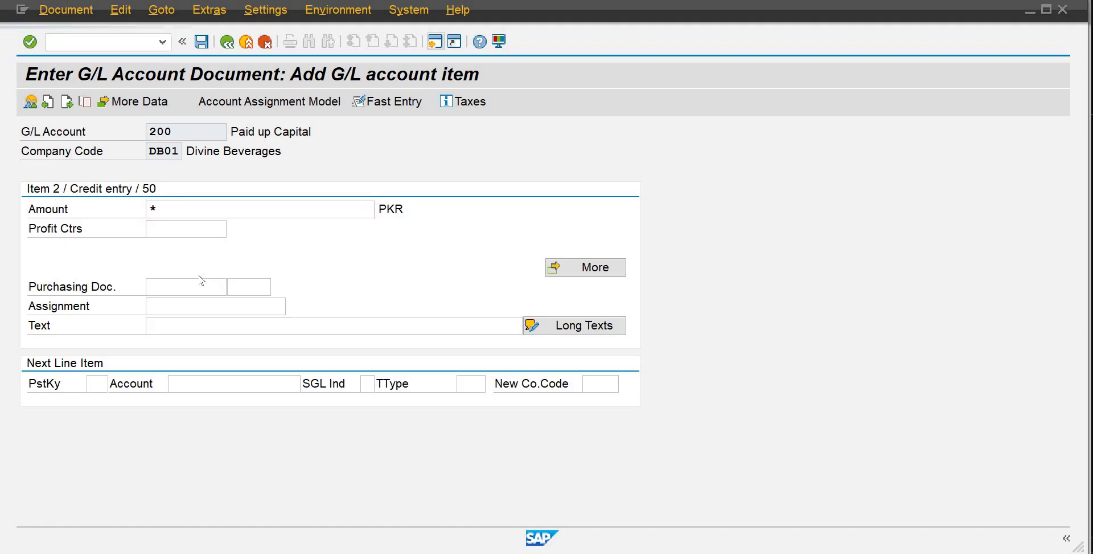
{"action": "key", "text": "Return"}
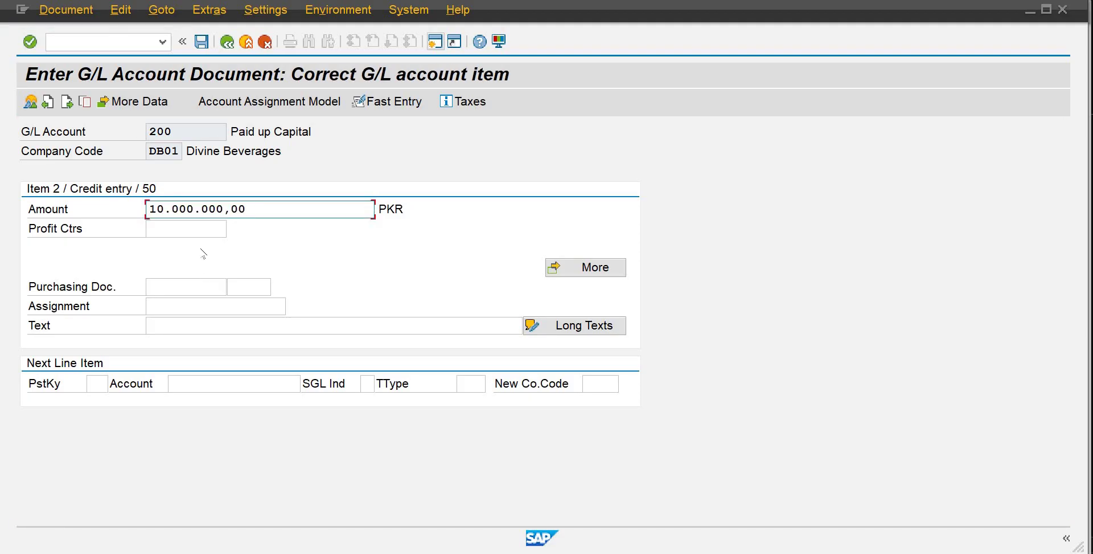
{"action": "left_click", "coordinate": [29, 102]}
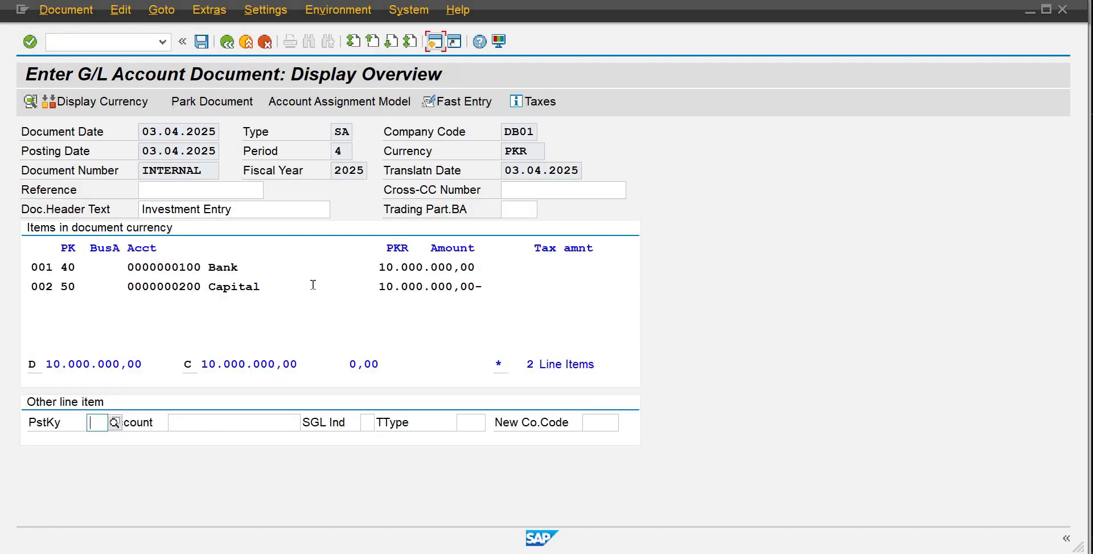
{"action": "left_click", "coordinate": [202, 42]}
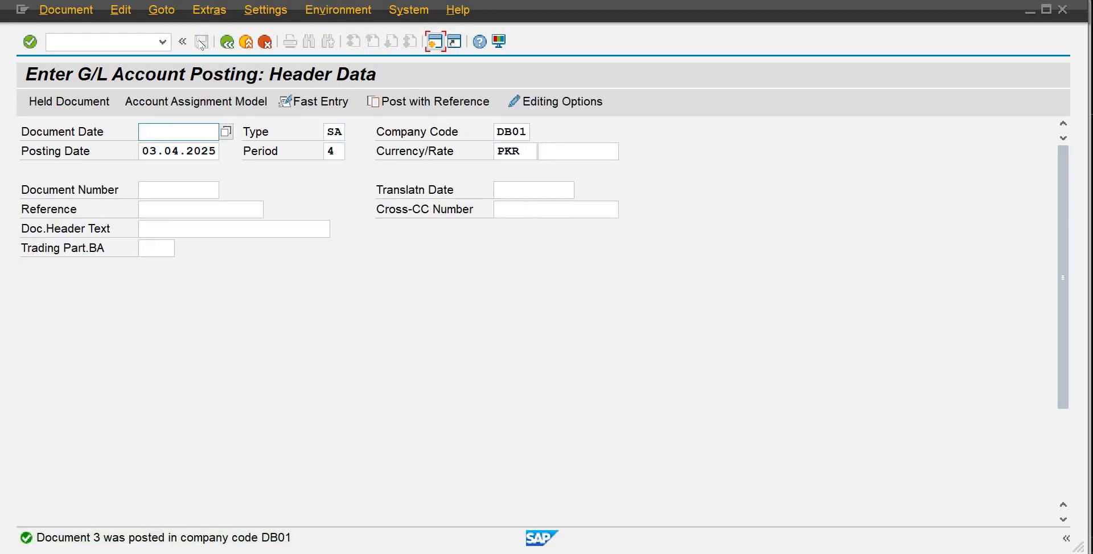
Exit the G/L account posting without entering another document and open FB01L - Enter General Posting for Ledger Group
{"action": "left_click", "coordinate": [227, 42]}
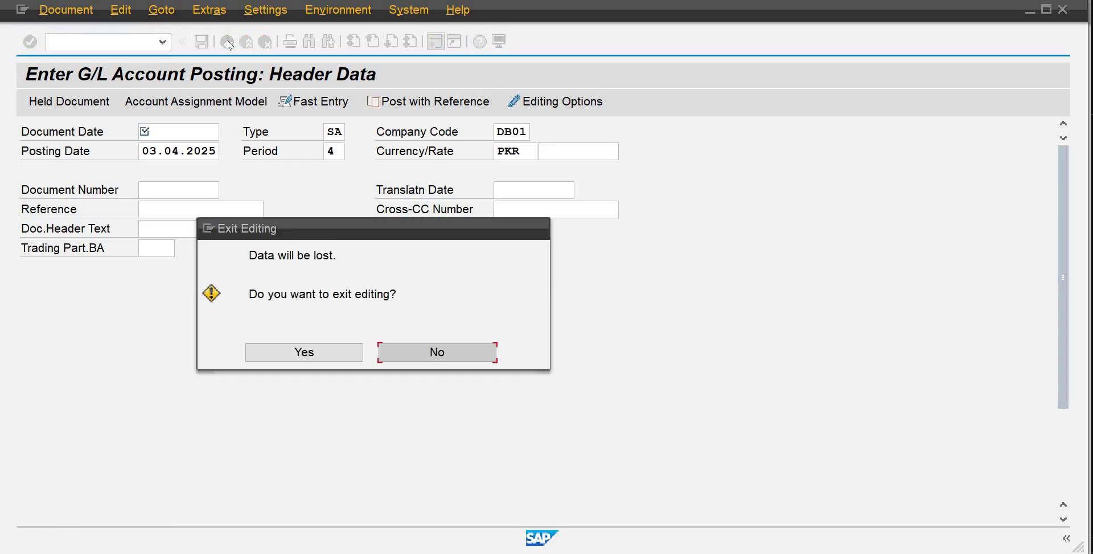
{"action": "left_click", "coordinate": [335, 355]}
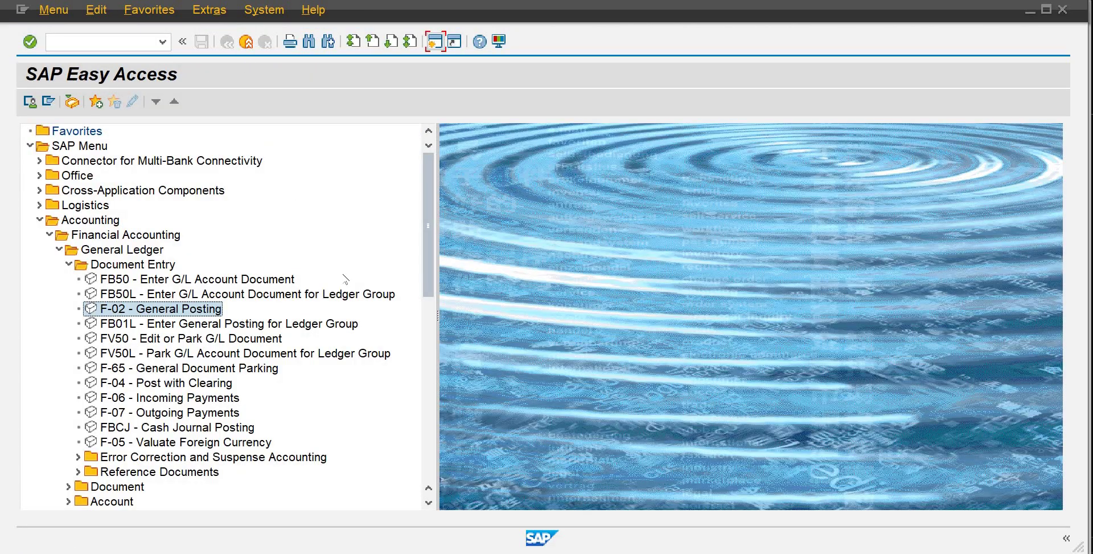
{"action": "double_click", "coordinate": [262, 326]}
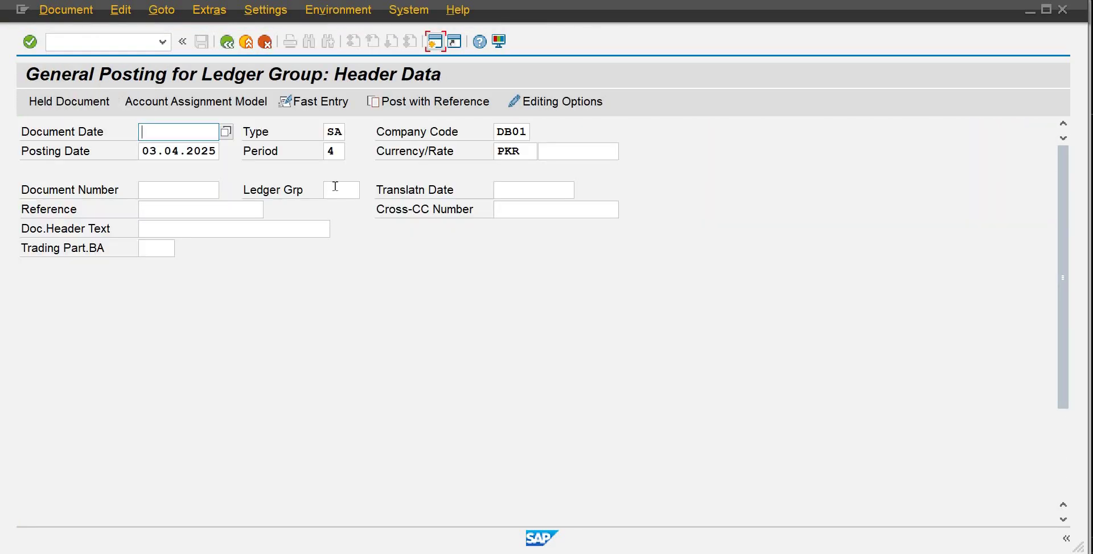
Fill in the ledger group posting header with document date 03.04.2025 and header text "Investment Entry"
{"action": "left_click", "coordinate": [336, 188]}
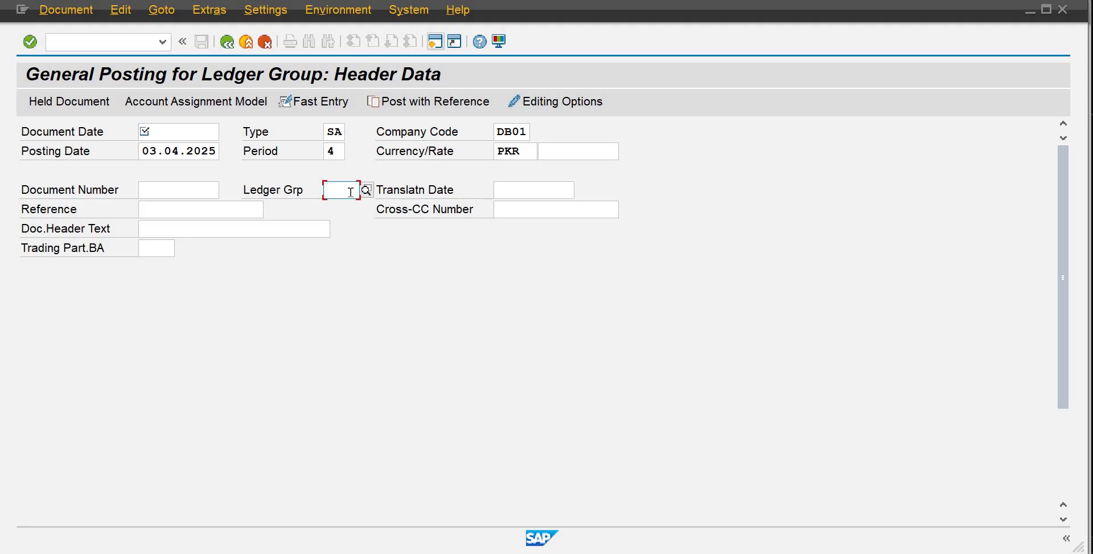
{"action": "left_click", "coordinate": [178, 128]}
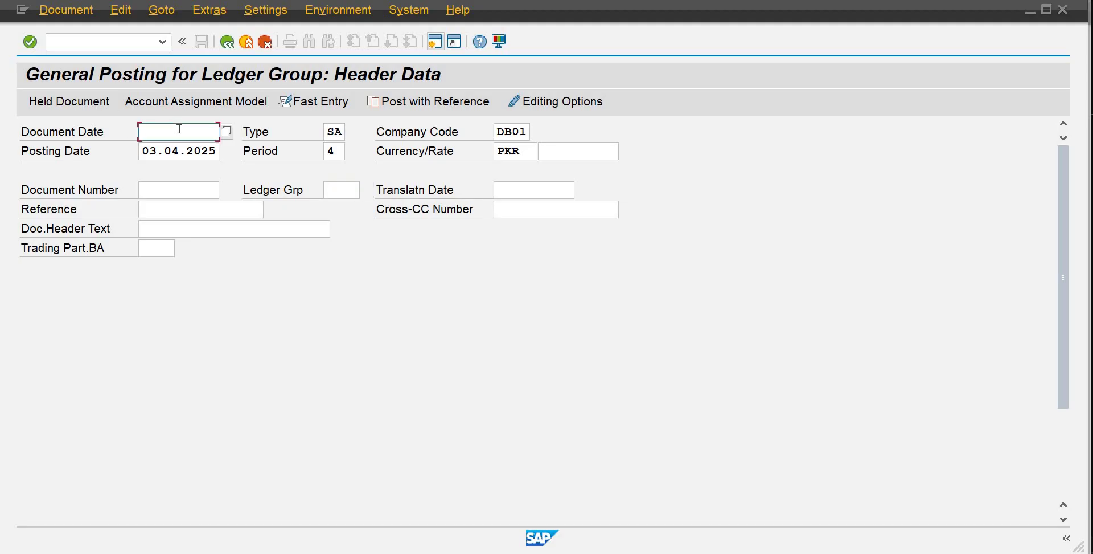
{"action": "type", "text": "03.04."}
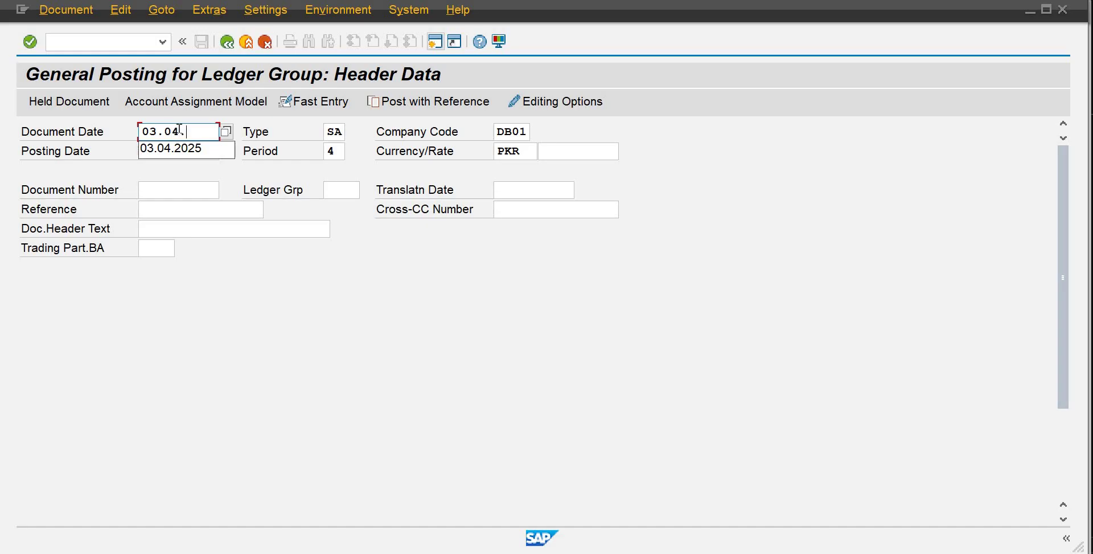
{"action": "type", "text": "2025"}
{"action": "key", "text": "Tab"}
{"action": "key", "text": "Tab"}
{"action": "key", "text": "Tab"}
{"action": "key", "text": "Tab"}
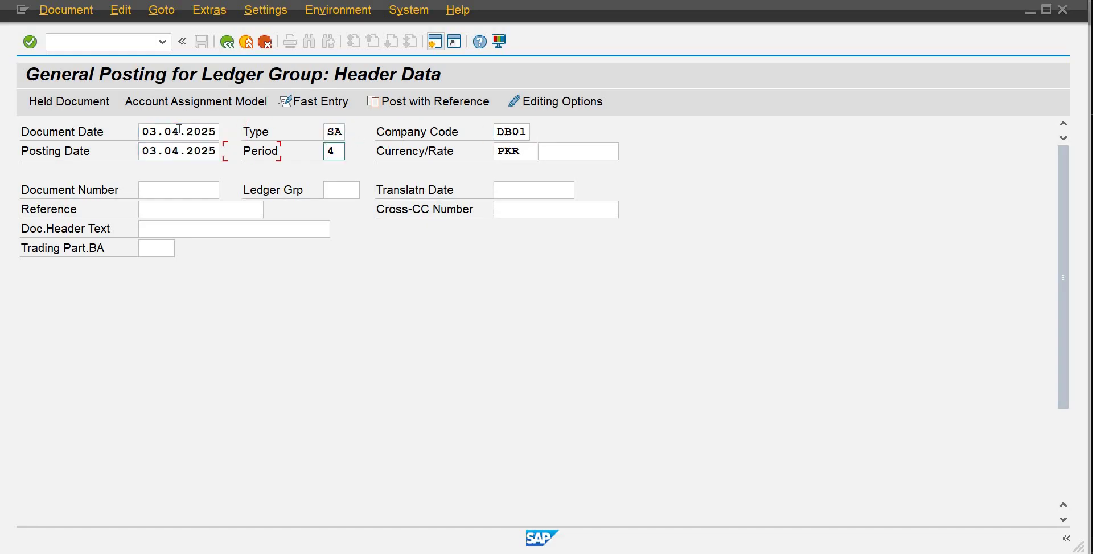
{"action": "key", "text": "Tab"}
{"action": "key", "text": "Tab"}
{"action": "key", "text": "Tab"}
{"action": "key", "text": "Tab"}
{"action": "key", "text": "Tab"}
{"action": "key", "text": "Tab"}
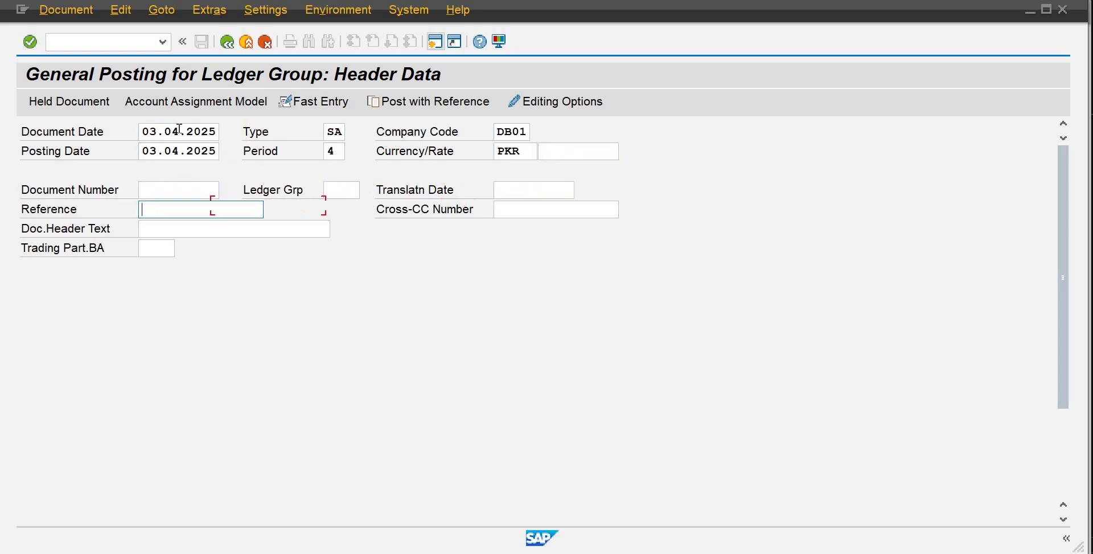
{"action": "key", "text": "Tab"}
{"action": "key", "text": "Tab"}
{"action": "type", "text": "i"}
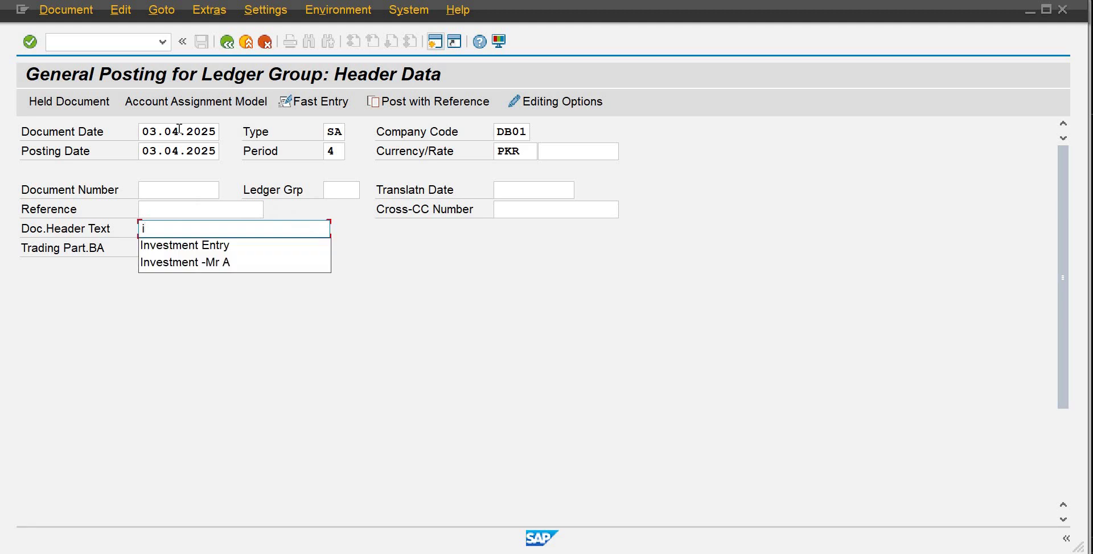
{"action": "key", "text": "Down"}
{"action": "key", "text": "Tab"}
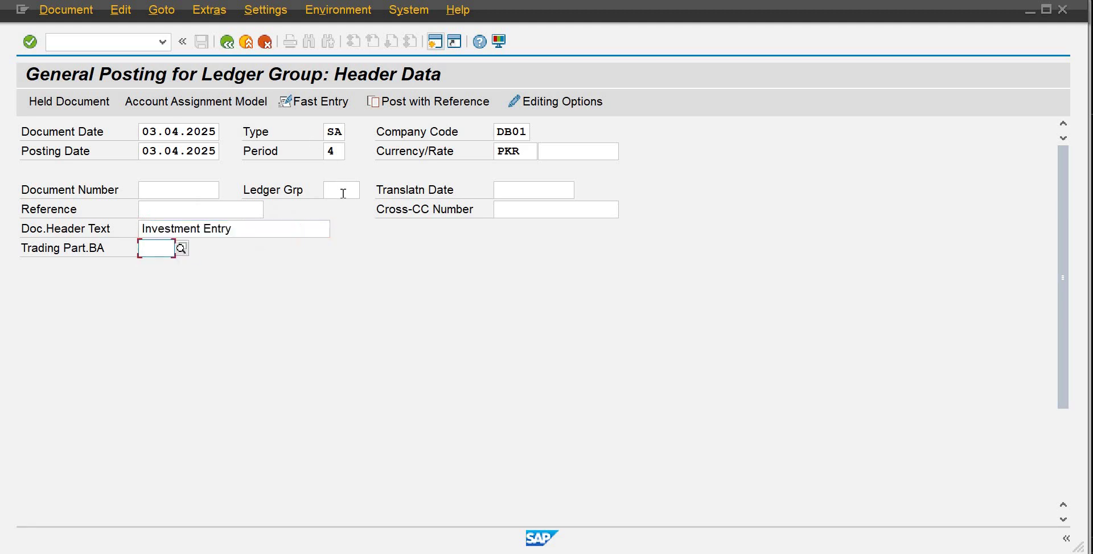
Set the ledger group to ND, the DB01 Non-Leading ledger
{"action": "left_click", "coordinate": [343, 193]}
{"action": "type", "text": "ND"}
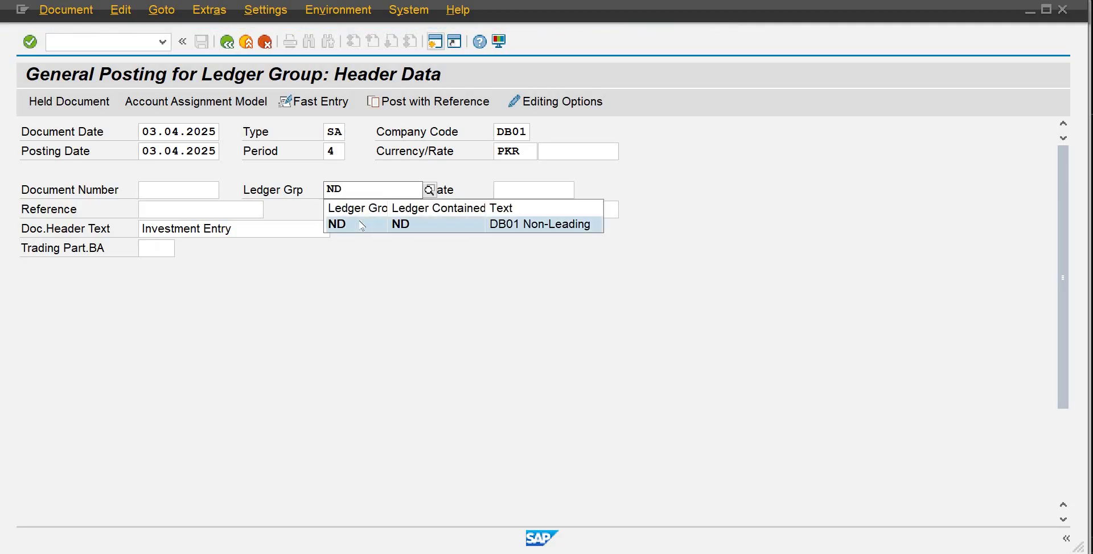
{"action": "left_click", "coordinate": [362, 225]}
Enter posting key 40 and G/L account 100 as the first line item and submit the header data
{"action": "key", "text": "Tab"}
{"action": "key", "text": "Tab"}
{"action": "key", "text": "Tab"}
{"action": "key", "text": "Tab"}
{"action": "key", "text": "Tab"}
{"action": "key", "text": "Tab"}
{"action": "key", "text": "Tab"}
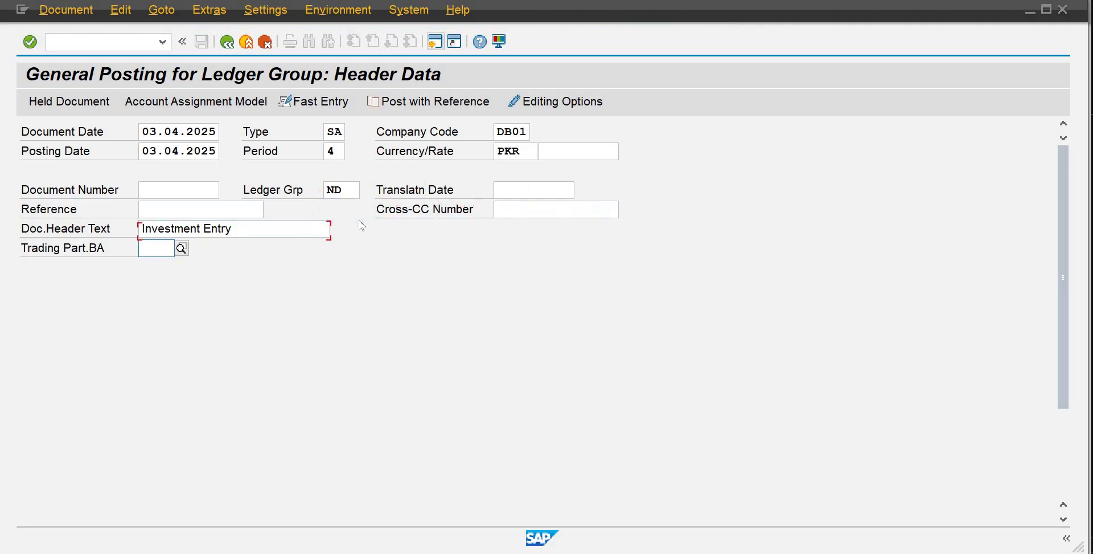
{"action": "type", "text": "100"}
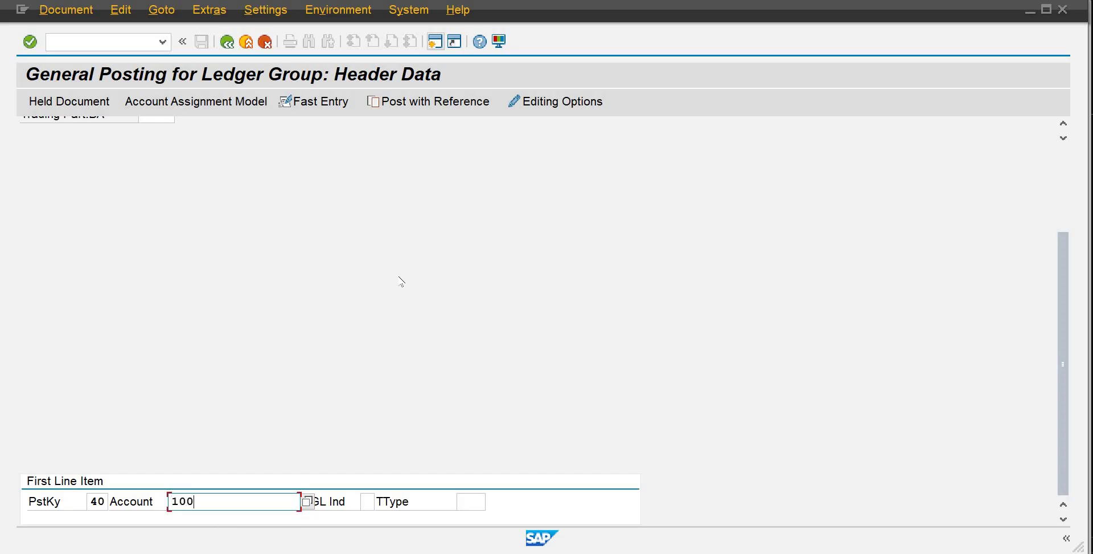
{"action": "key", "text": "Return"}
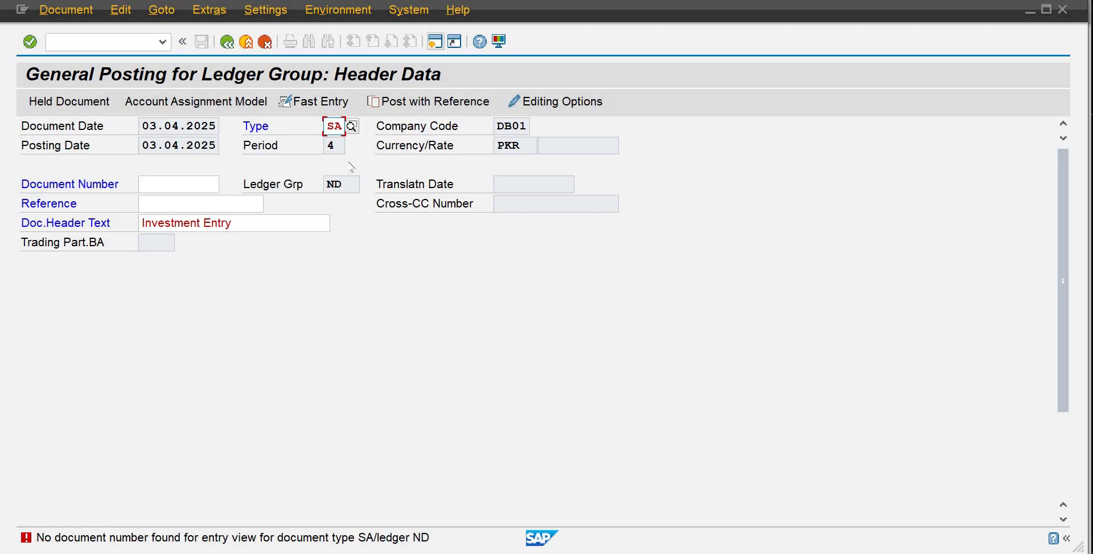
Change the document type to AB and read the detailed explanation of the status message
{"action": "left_click", "coordinate": [352, 126]}
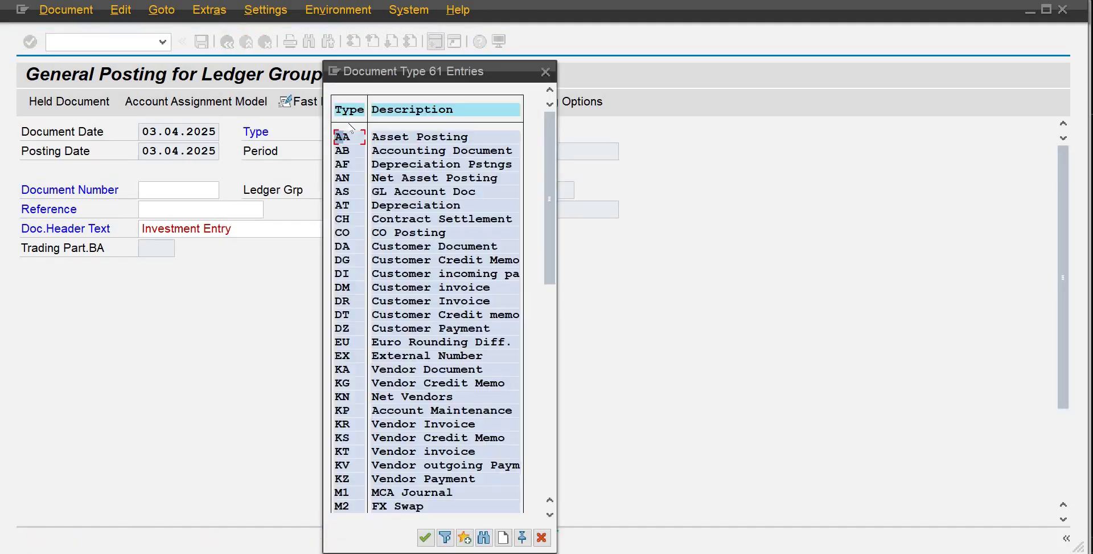
{"action": "double_click", "coordinate": [353, 150]}
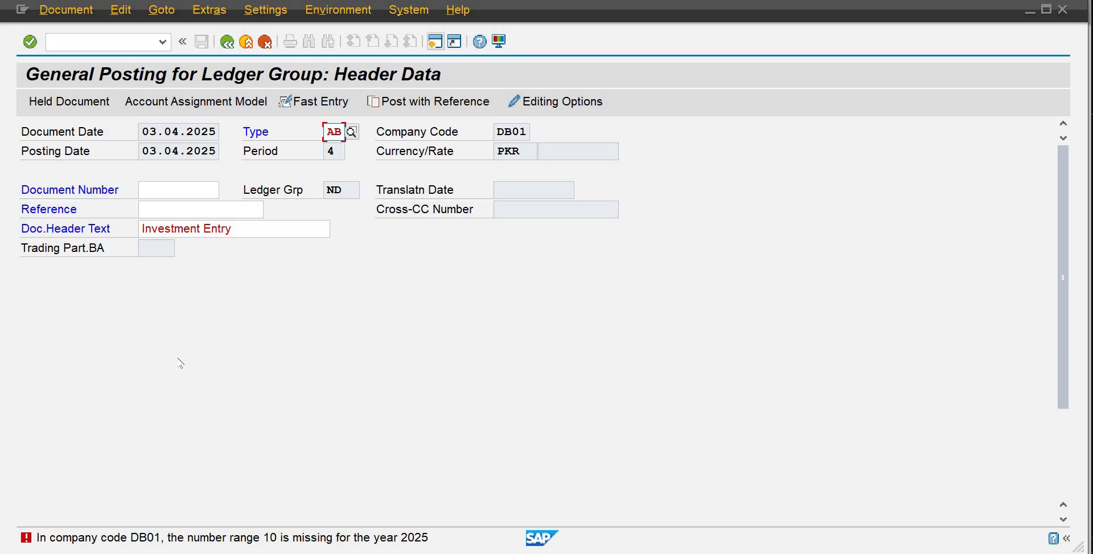
{"action": "double_click", "coordinate": [250, 539]}
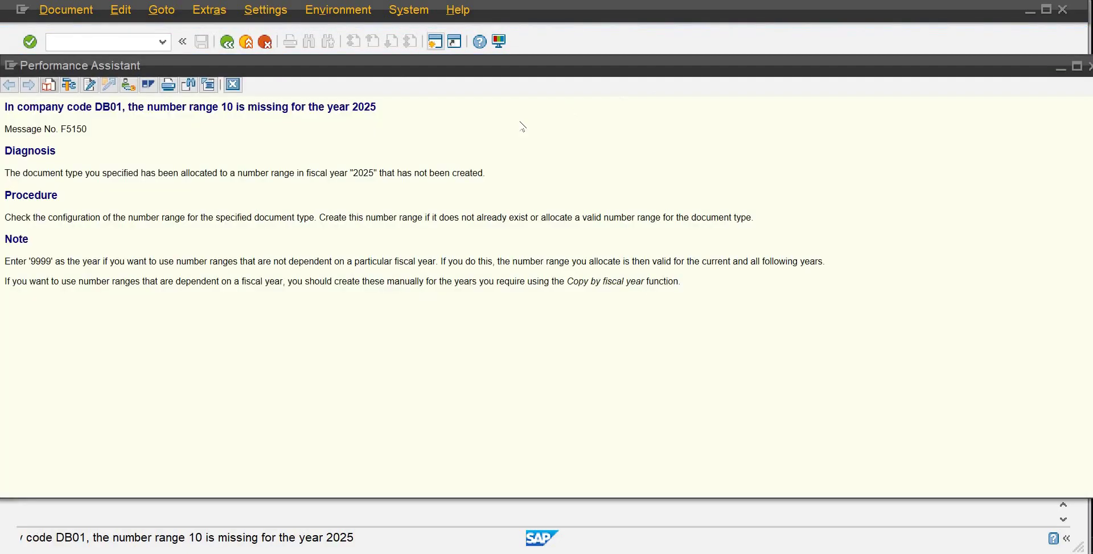
{"action": "left_click", "coordinate": [233, 84]}
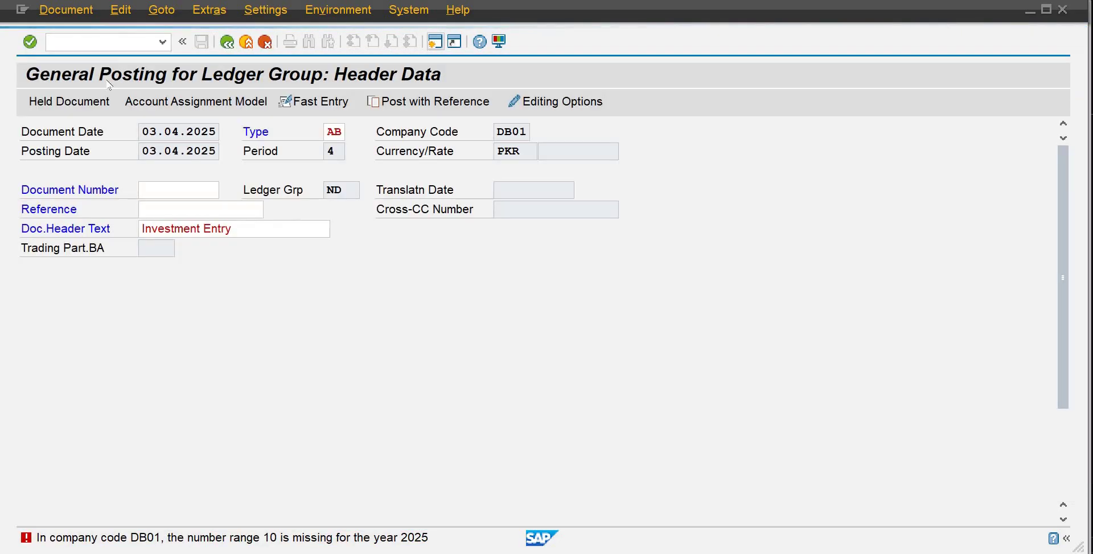
Switch to transaction FBN1 and open the accounting document number range intervals of company code DB01 for editing
{"action": "left_click", "coordinate": [99, 46]}
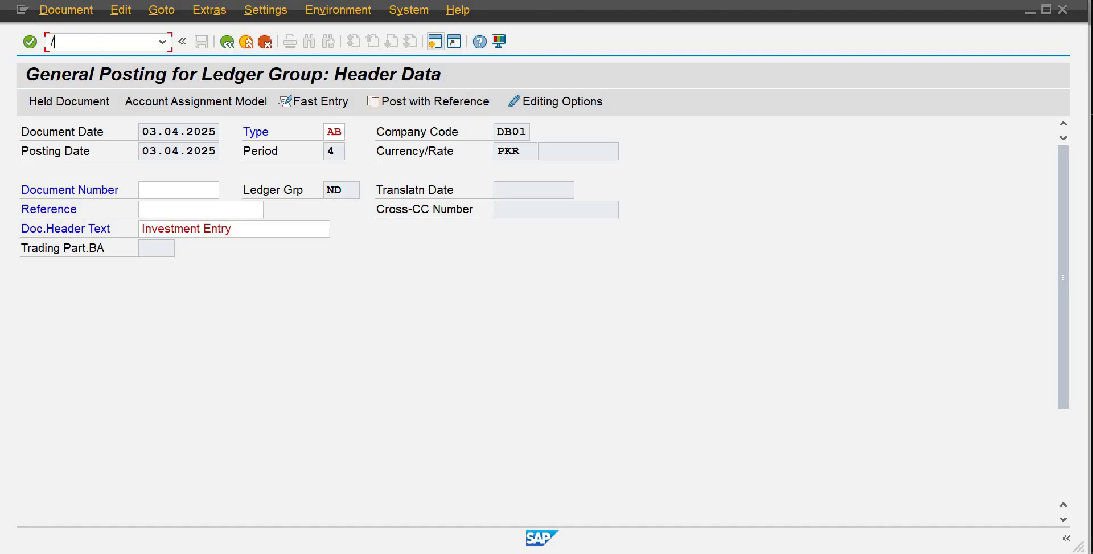
{"action": "type", "text": "/nfvn1"}
{"action": "key", "text": "BackSpace"}
{"action": "key", "text": "BackSpace"}
{"action": "key", "text": "BackSpace"}
{"action": "type", "text": "bn1"}
{"action": "key", "text": "Return"}
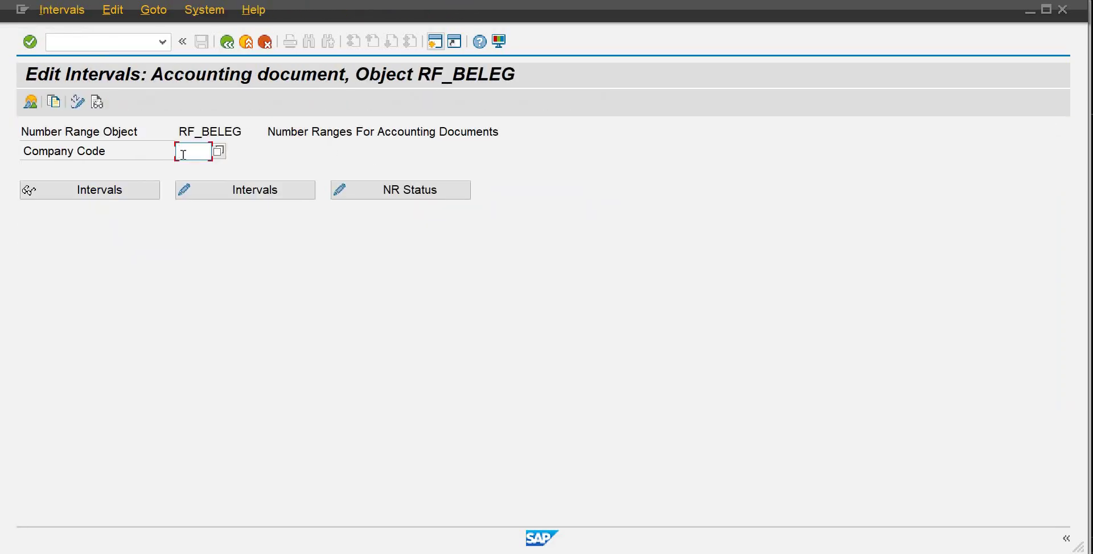
{"action": "type", "text": "db01"}
{"action": "left_click", "coordinate": [228, 187]}
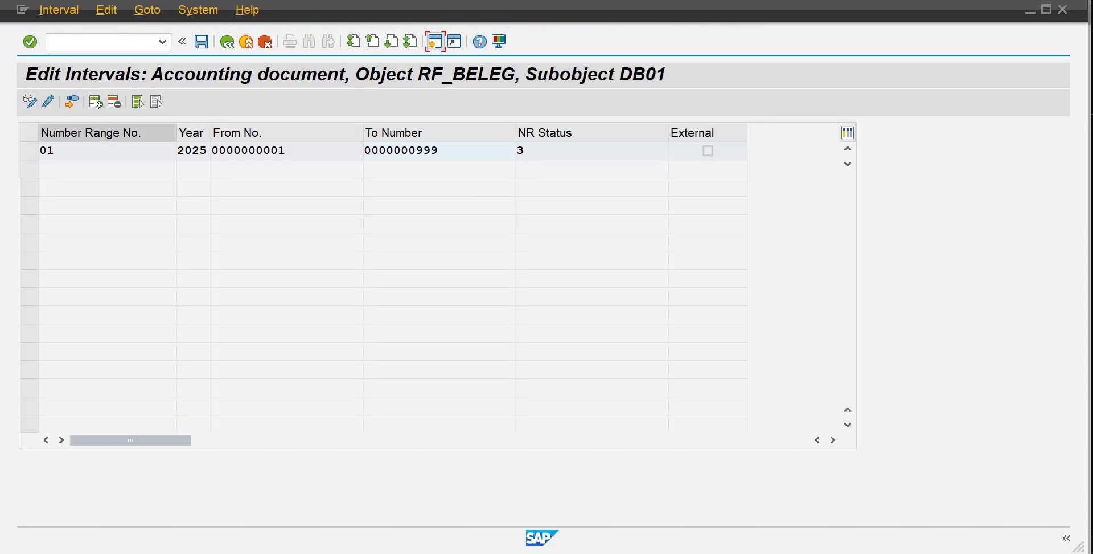
Insert number range interval 10 for year 2025, running from number 1000 to 1999
{"action": "left_click", "coordinate": [97, 103]}
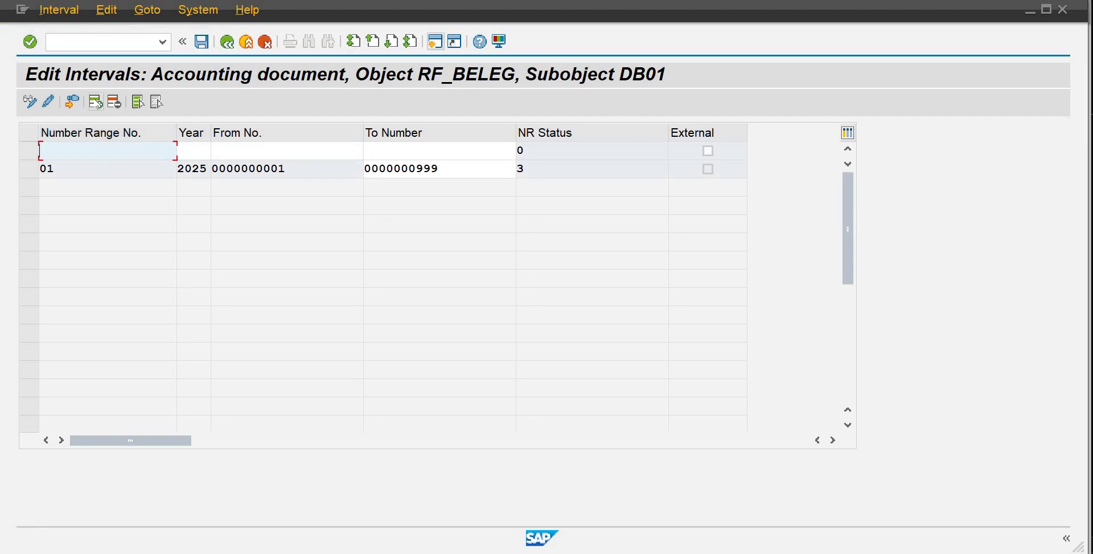
{"action": "type", "text": "10"}
{"action": "key", "text": "Tab"}
{"action": "type", "text": "2025"}
{"action": "key", "text": "Tab"}
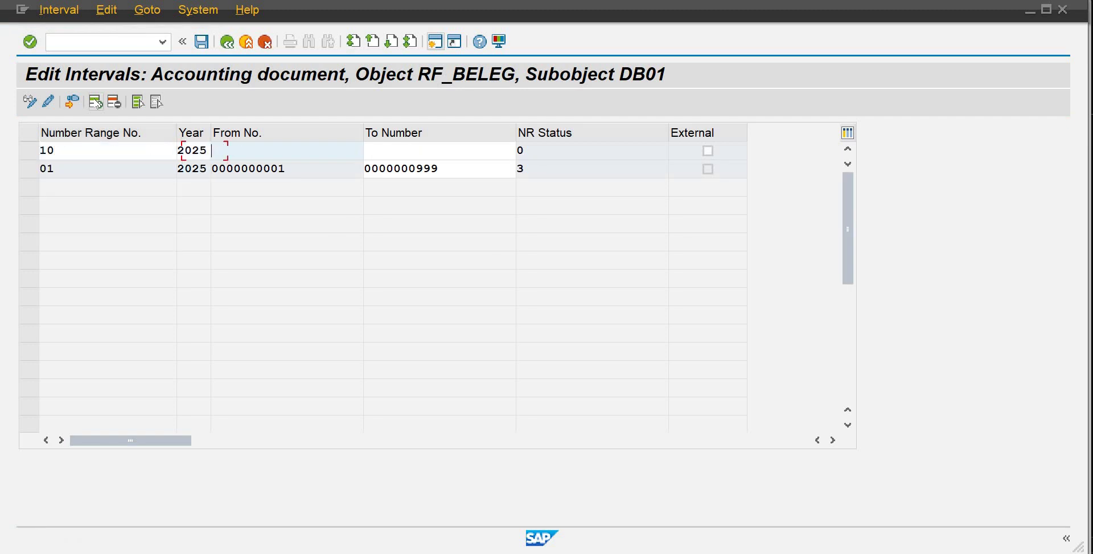
{"action": "type", "text": "1000"}
{"action": "key", "text": "Tab"}
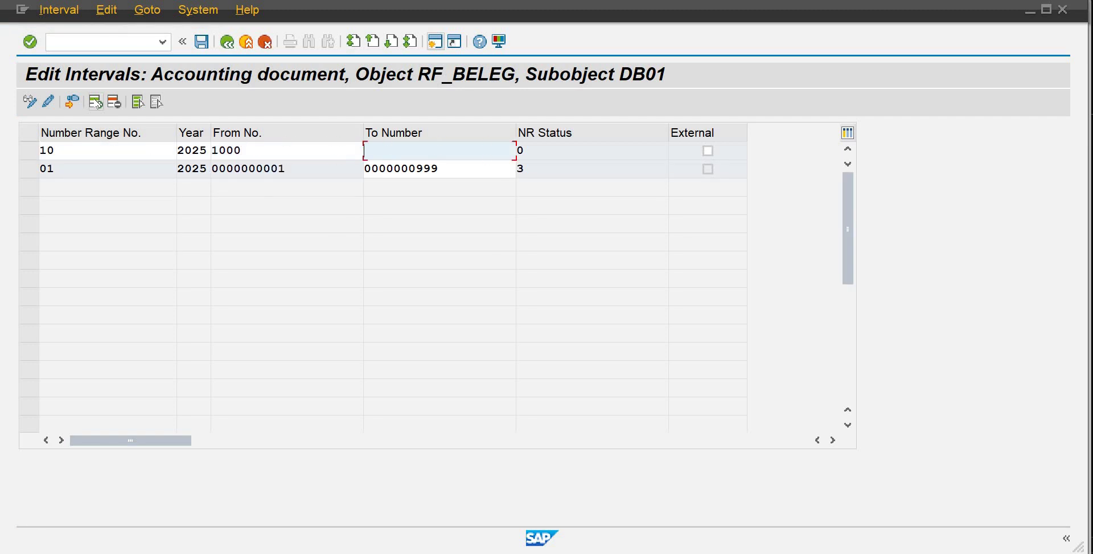
{"action": "type", "text": "1999"}
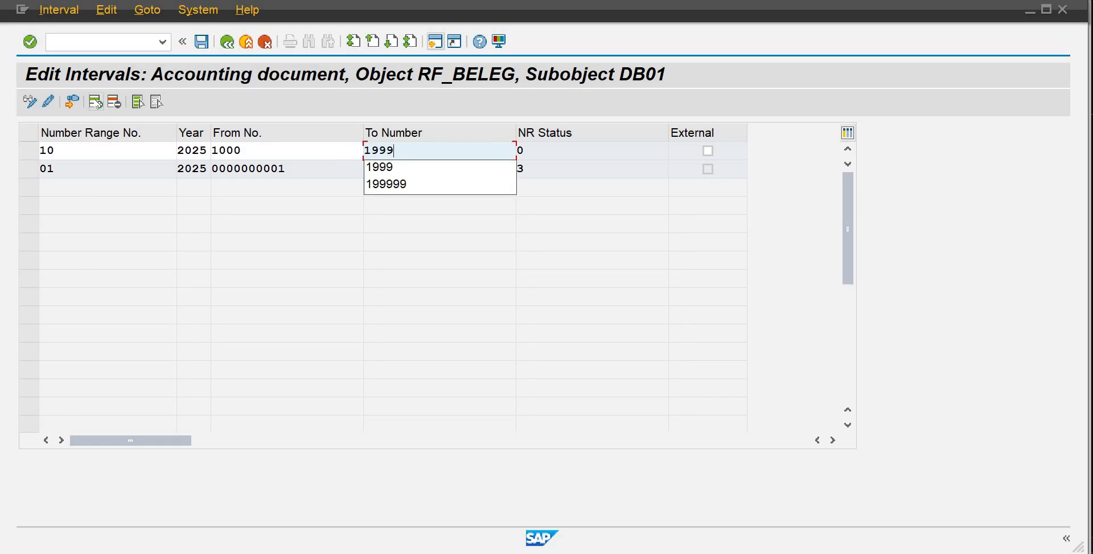
{"action": "key", "text": "Return"}
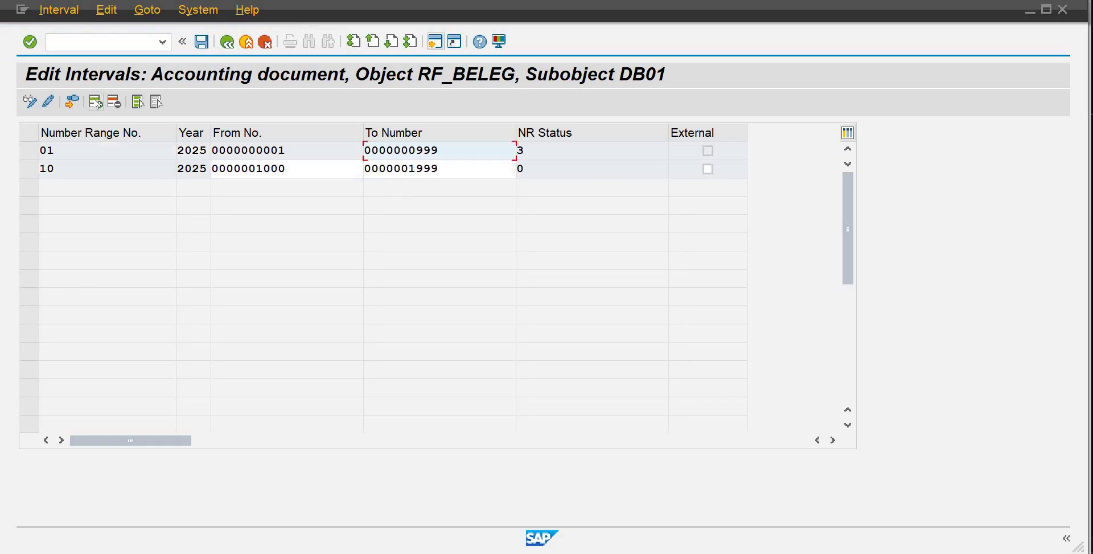
Save the number range intervals, acknowledge the transport notice, and return to the SAP Easy Access menu
{"action": "left_click", "coordinate": [199, 44]}
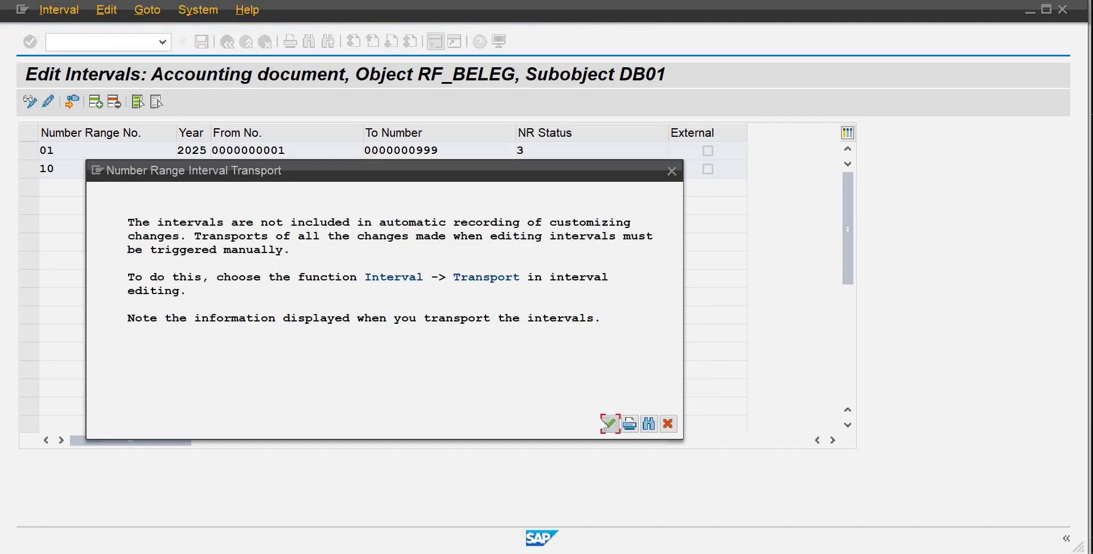
{"action": "left_click", "coordinate": [609, 424]}
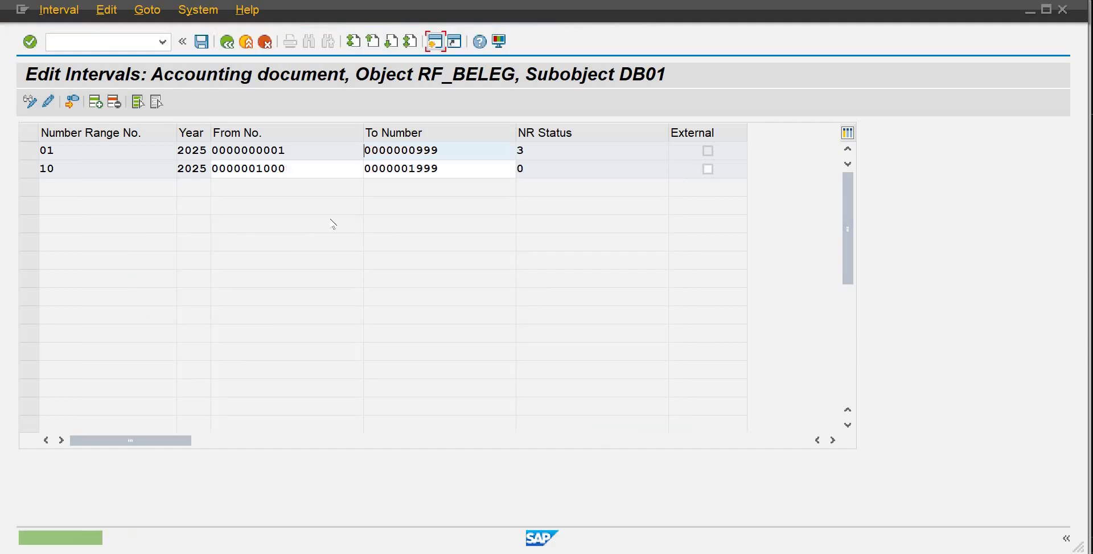
{"action": "left_click", "coordinate": [225, 44]}
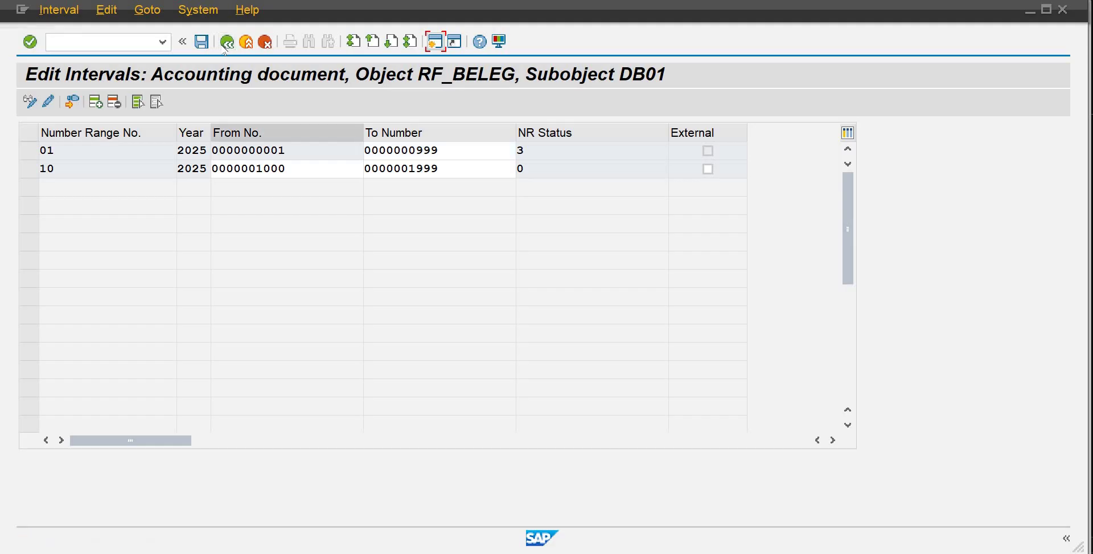
{"action": "left_click", "coordinate": [226, 45]}
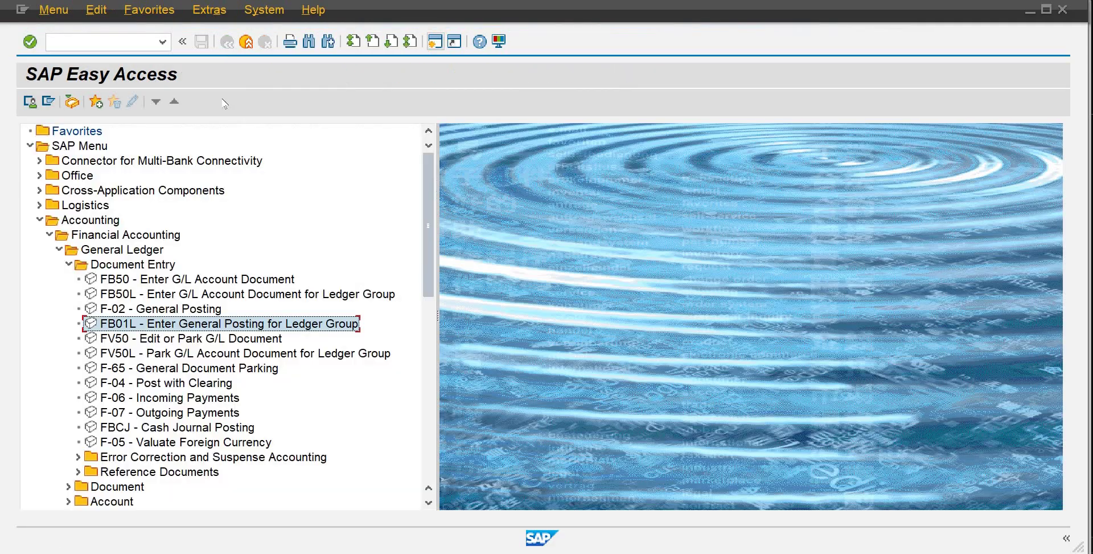
{"action": "double_click", "coordinate": [169, 323]}
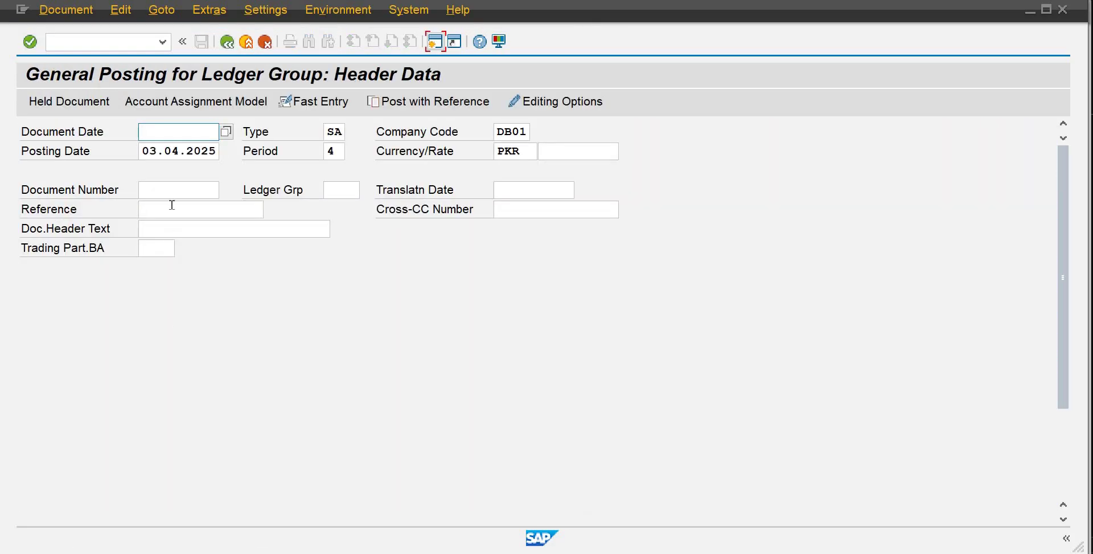
{"action": "type", "text": "03.04."}
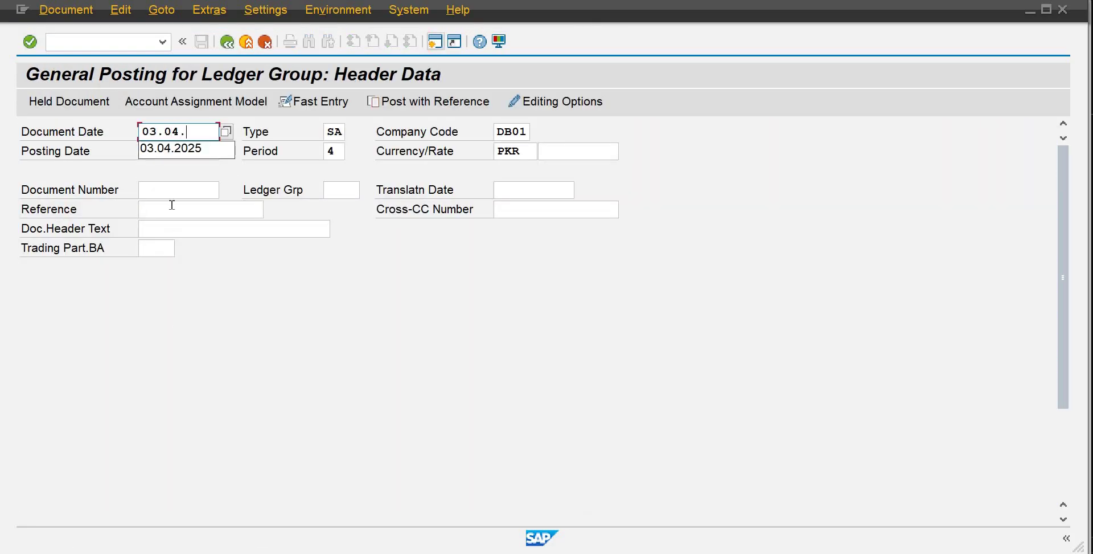
{"action": "type", "text": "2025"}
{"action": "key", "text": "Tab"}
{"action": "key", "text": "Tab"}
{"action": "key", "text": "Tab"}
{"action": "key", "text": "Tab"}
{"action": "key", "text": "Tab"}
{"action": "key", "text": "Tab"}
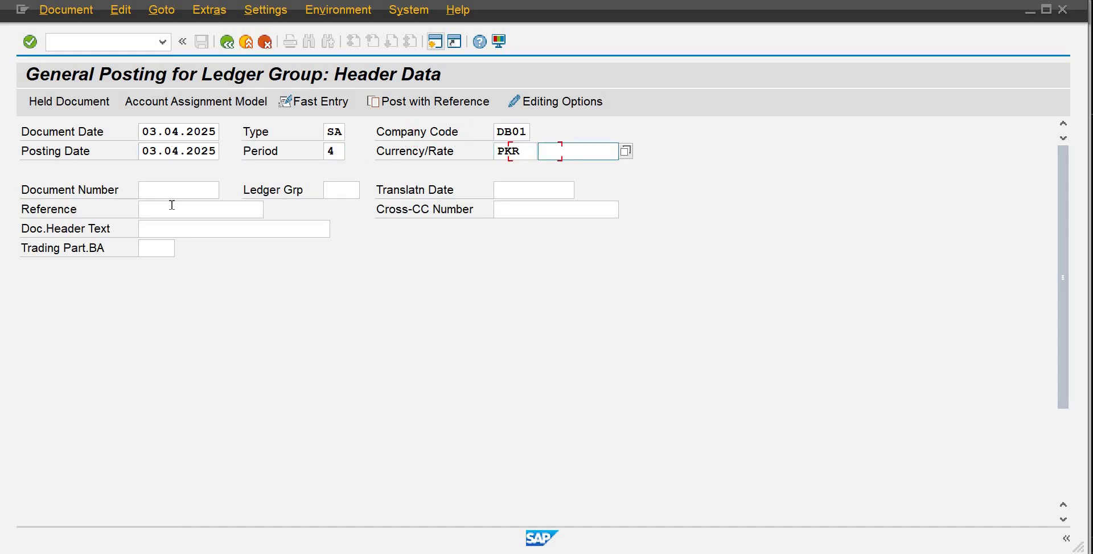
{"action": "key", "text": "Tab"}
{"action": "key", "text": "Tab"}
{"action": "key", "text": "Tab"}
{"action": "key", "text": "Tab"}
{"action": "key", "text": "Tab"}
{"action": "key", "text": "Tab"}
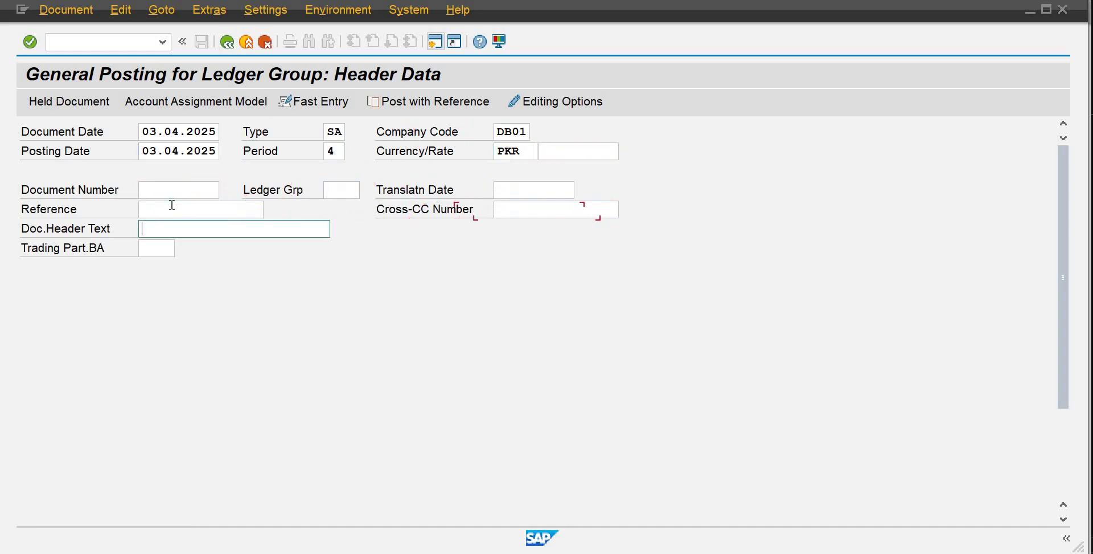
{"action": "type", "text": "I"}
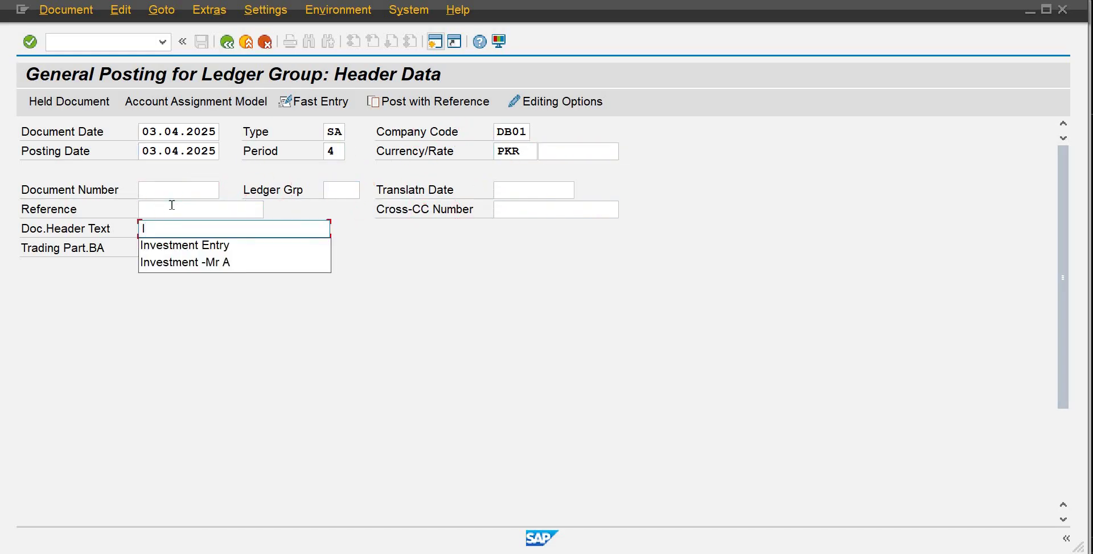
{"action": "key", "text": "Down"}
{"action": "key", "text": "Tab"}
{"action": "key", "text": "Tab"}
{"action": "key", "text": "Tab"}
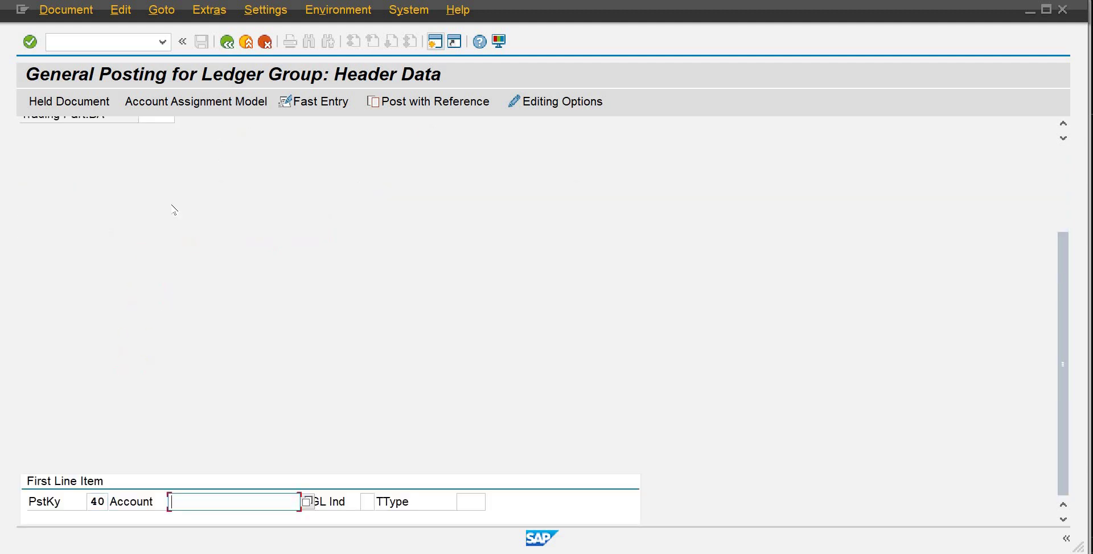
{"action": "type", "text": "100"}
{"action": "key", "text": "Return"}
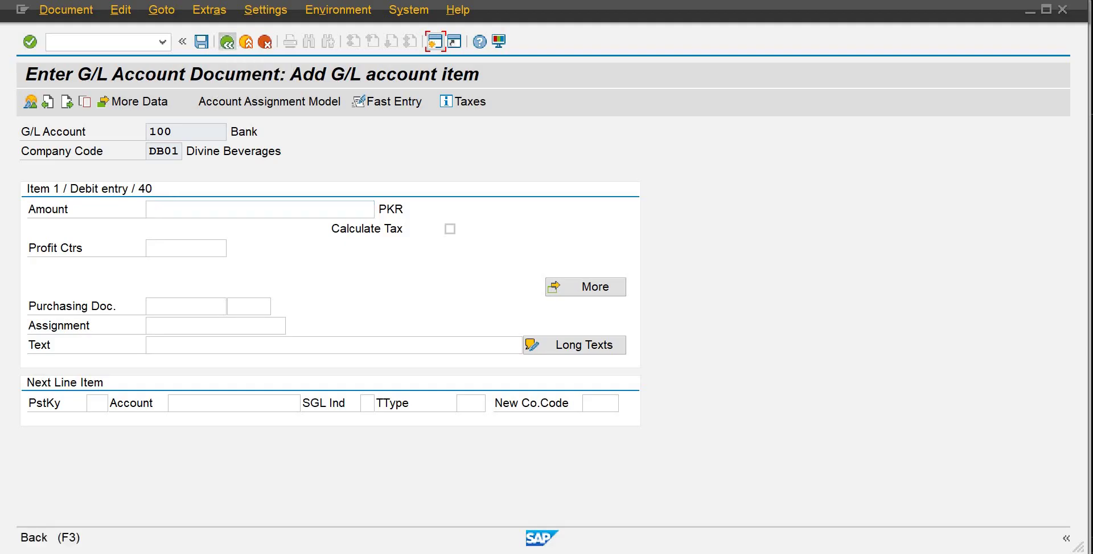
{"action": "left_click", "coordinate": [230, 46]}
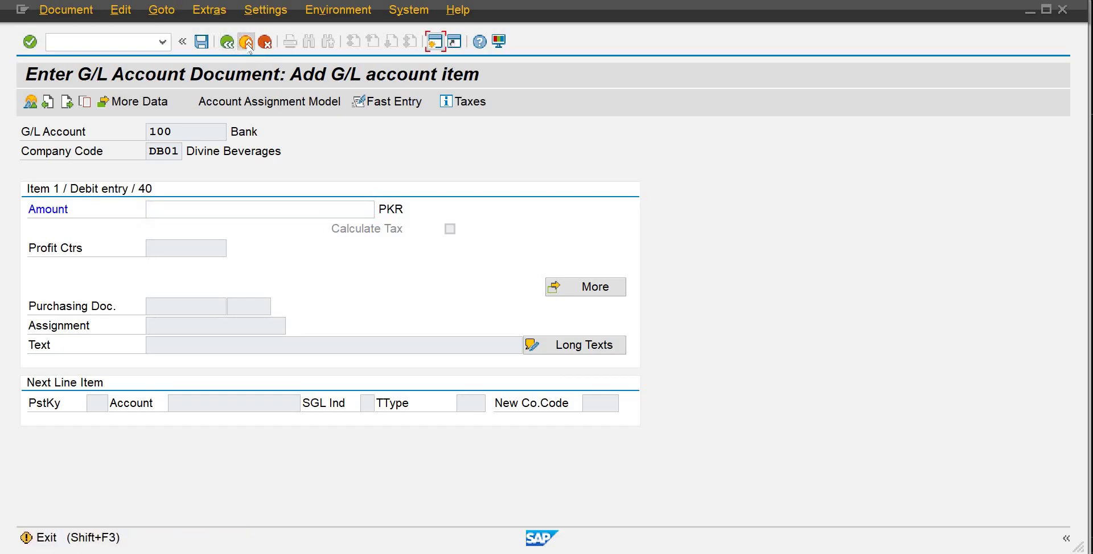
{"action": "left_click", "coordinate": [247, 44]}
{"action": "left_click", "coordinate": [350, 352]}
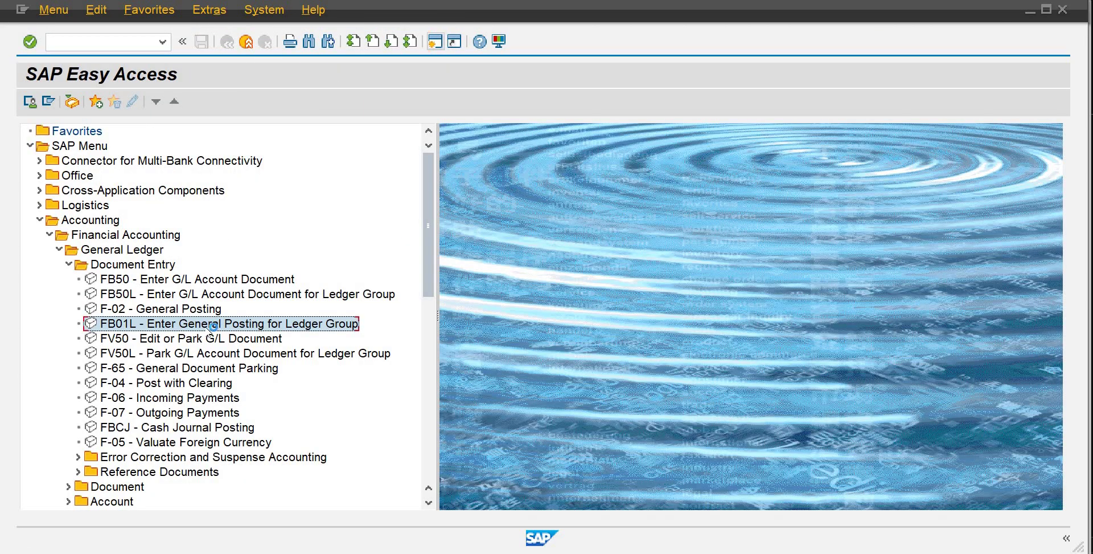
Open FB01L, Enter General Posting for Ledger Group, and set the document date to 03.04.2025
{"action": "double_click", "coordinate": [213, 330]}
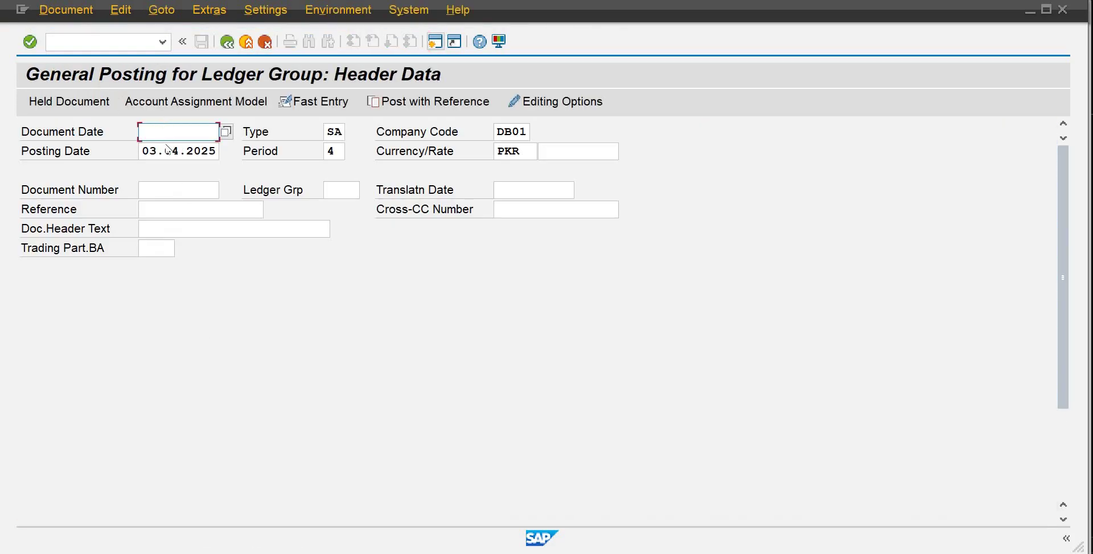
{"action": "type", "text": "03"}
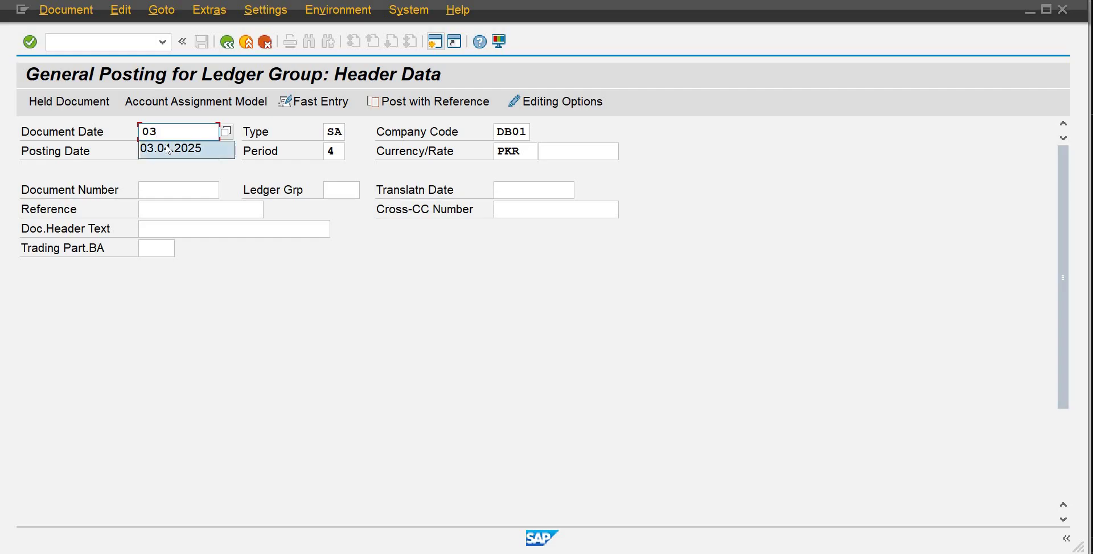
{"action": "left_click", "coordinate": [166, 147]}
Set the document header text to Investment Entry
{"action": "key", "text": "Tab"}
{"action": "key", "text": "Tab"}
{"action": "key", "text": "Tab"}
{"action": "key", "text": "Tab"}
{"action": "key", "text": "Tab"}
{"action": "key", "text": "Tab"}
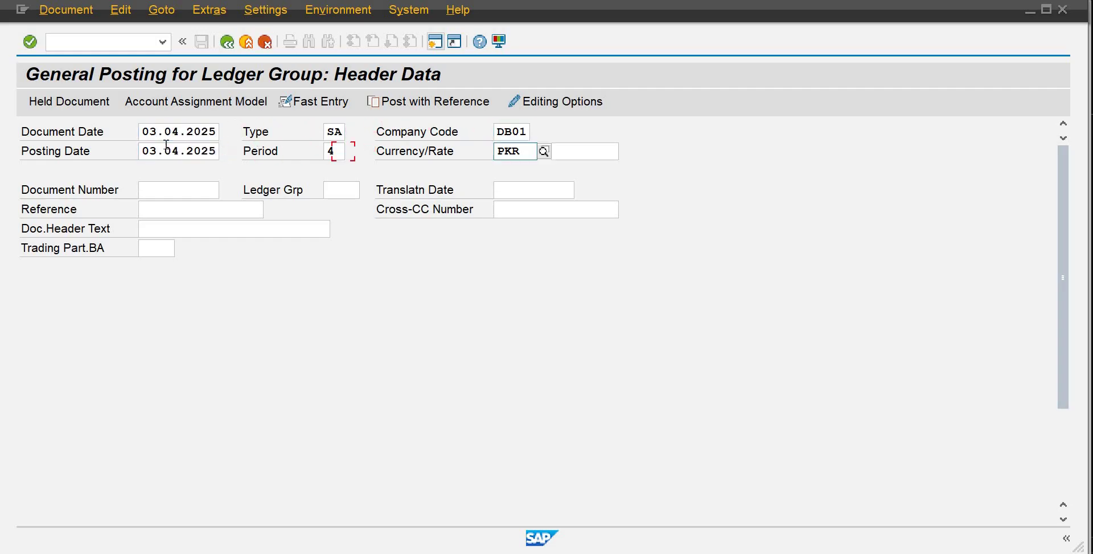
{"action": "key", "text": "Tab"}
{"action": "key", "text": "Tab"}
{"action": "key", "text": "Tab"}
{"action": "key", "text": "Tab"}
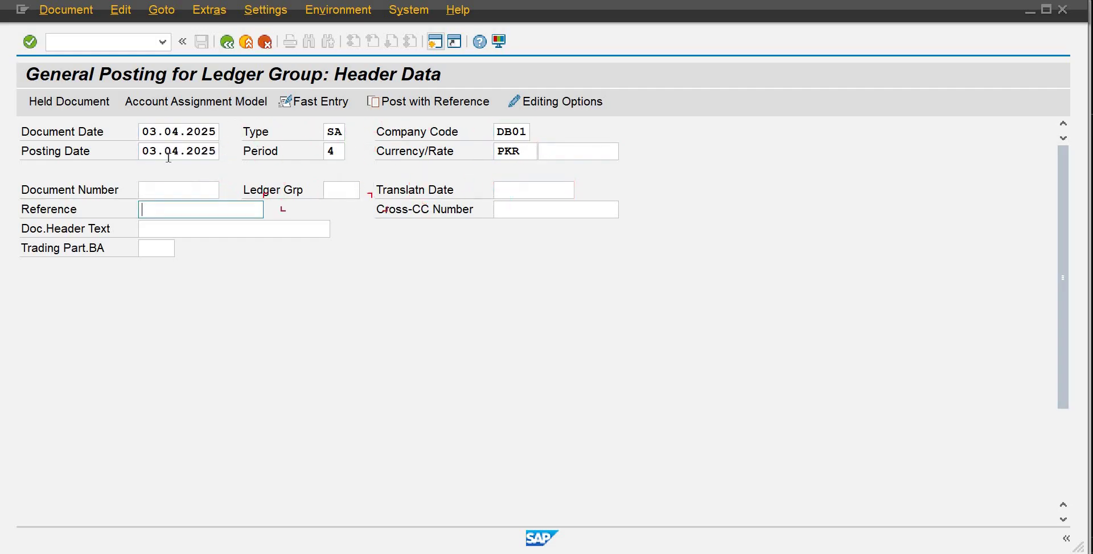
{"action": "key", "text": "Tab"}
{"action": "key", "text": "Tab"}
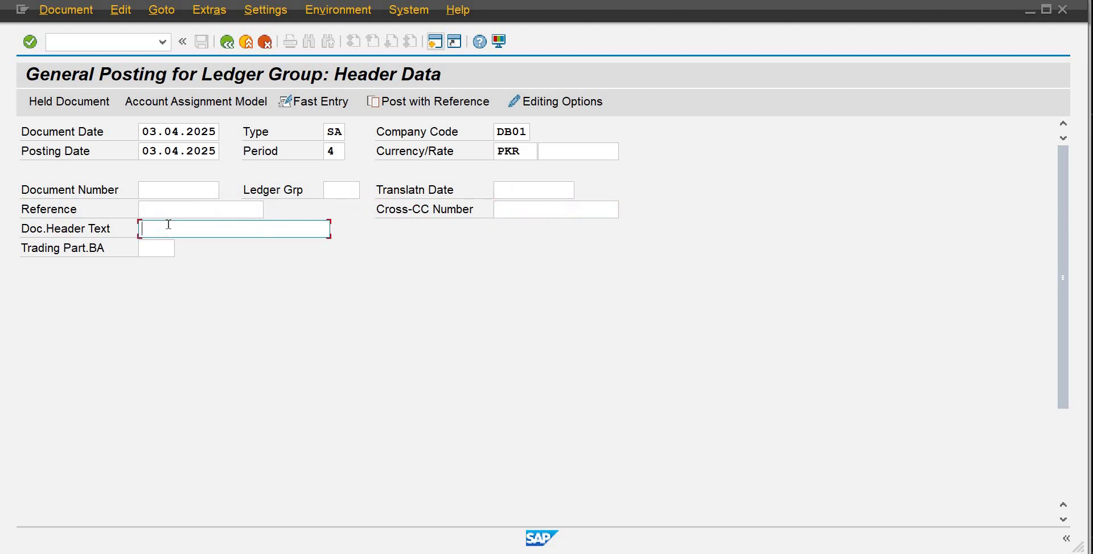
{"action": "type", "text": "I"}
{"action": "key", "text": "Down"}
{"action": "key", "text": "Return"}
Set the ledger group to ND in the header data of the new posting
{"action": "left_click", "coordinate": [339, 195]}
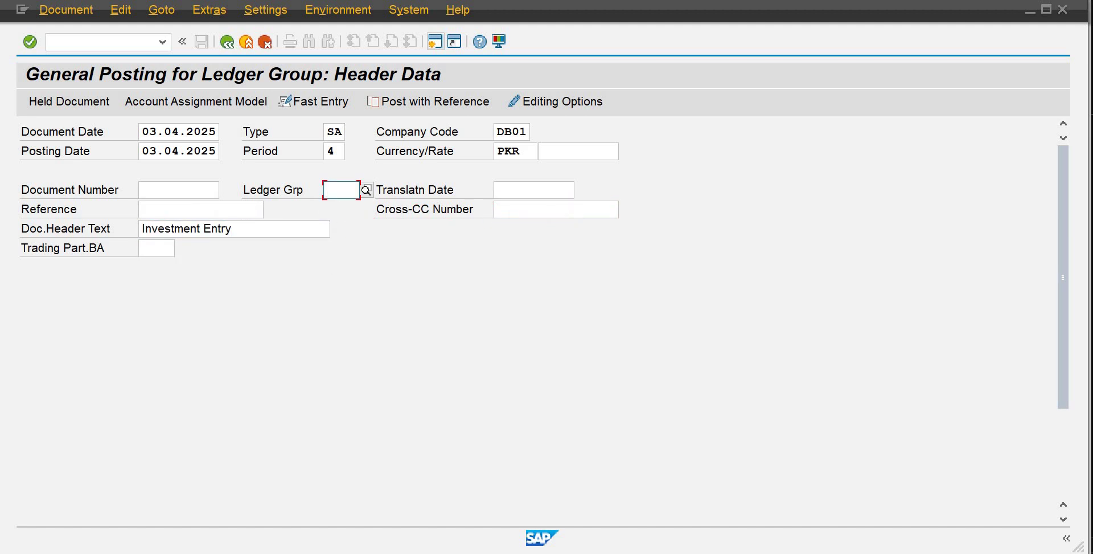
{"action": "type", "text": "ND"}
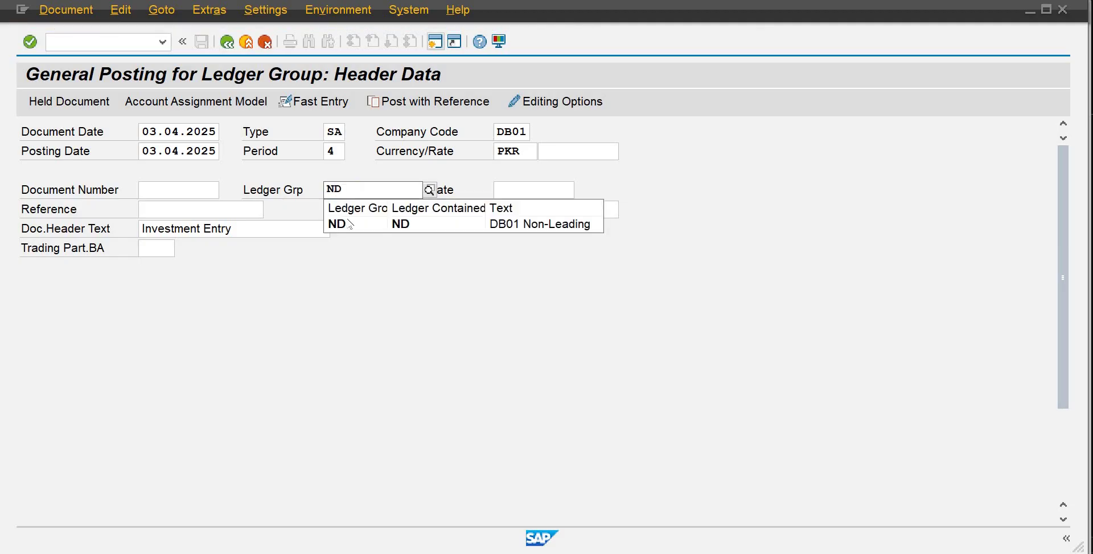
{"action": "left_click", "coordinate": [348, 222]}
Enter G/L account 100 for the first line item with posting key 40 and submit the header data
{"action": "key", "text": "Tab"}
{"action": "key", "text": "Tab"}
{"action": "key", "text": "Tab"}
{"action": "key", "text": "Tab"}
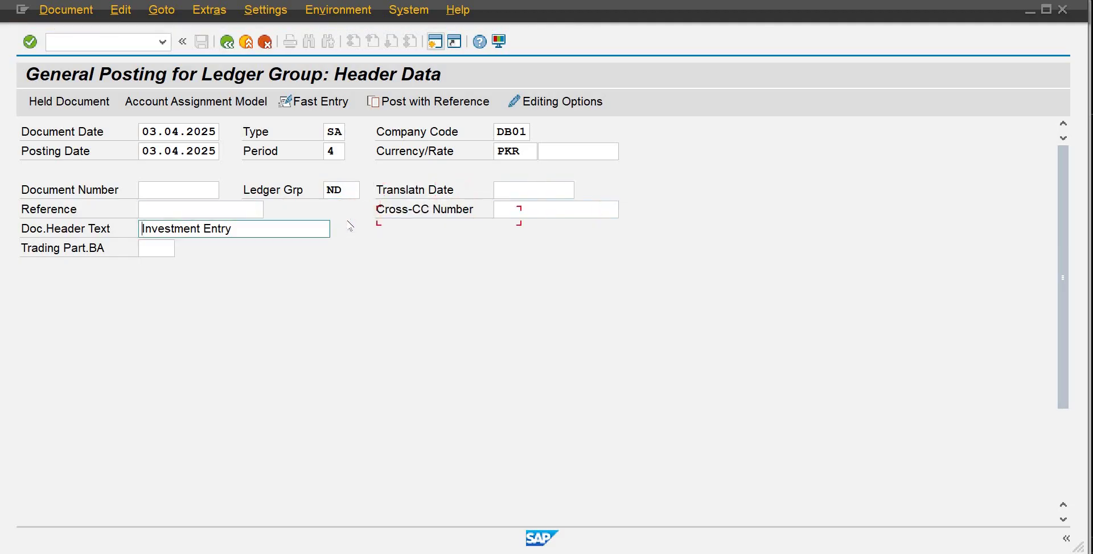
{"action": "key", "text": "Tab"}
{"action": "key", "text": "Tab"}
{"action": "key", "text": "Tab"}
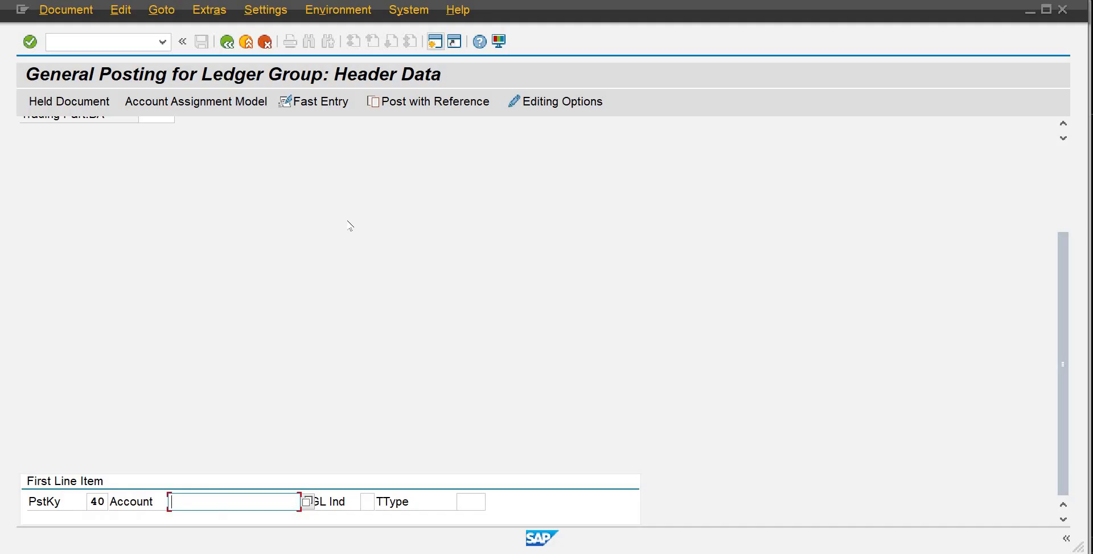
{"action": "type", "text": "100"}
{"action": "key", "text": "Return"}
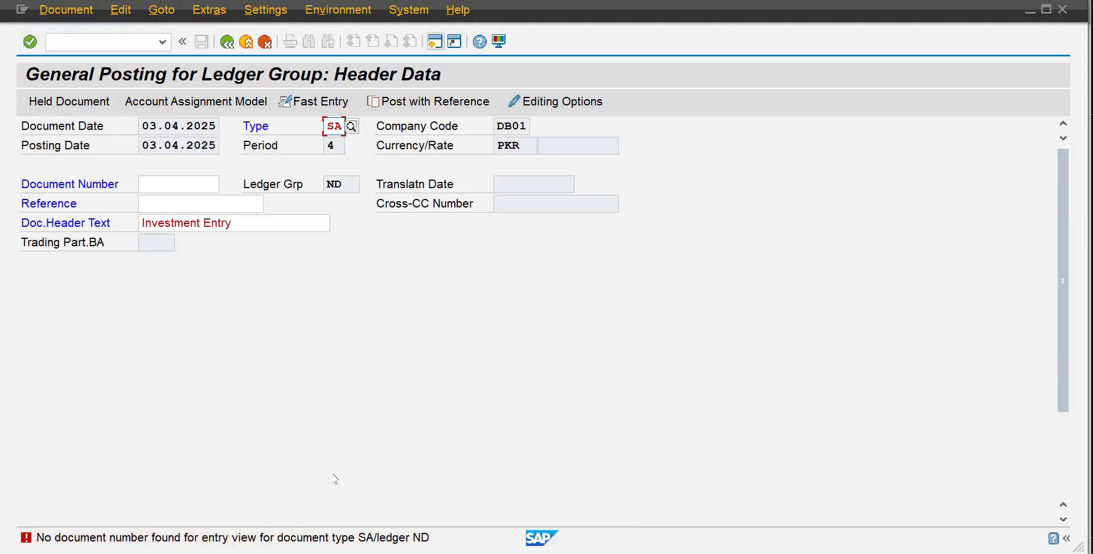
From the status message's detailed explanation, open the Define Document Types in a Ledger customizing activity for ledger ND
{"action": "left_click", "coordinate": [288, 536]}
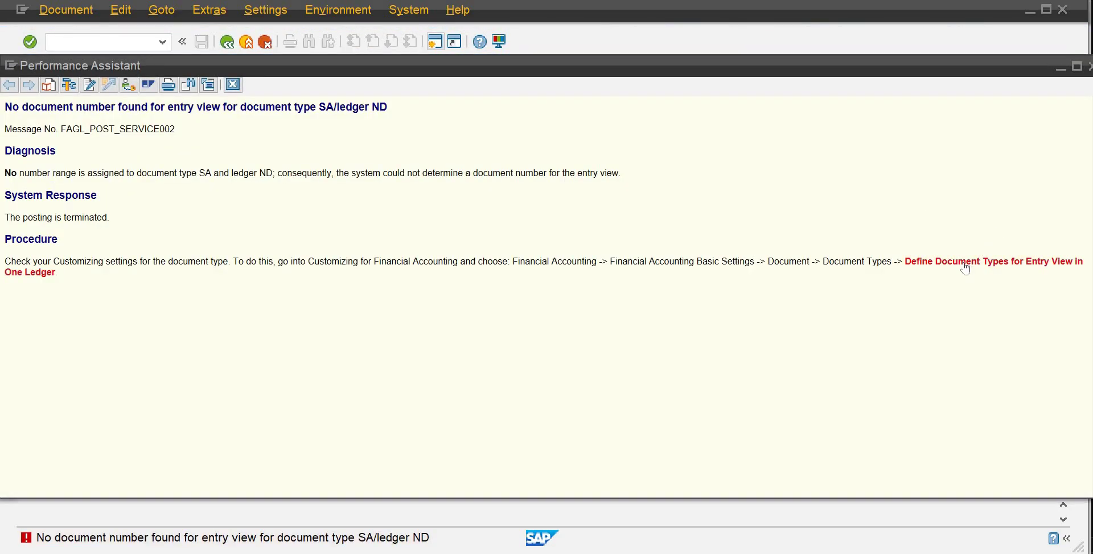
{"action": "left_click", "coordinate": [966, 266]}
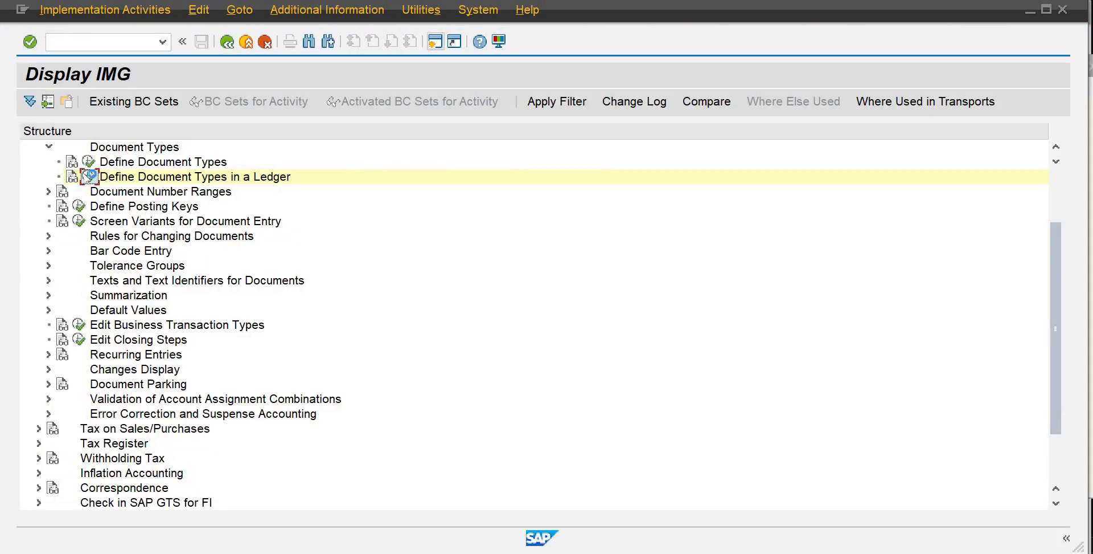
{"action": "left_click", "coordinate": [88, 176]}
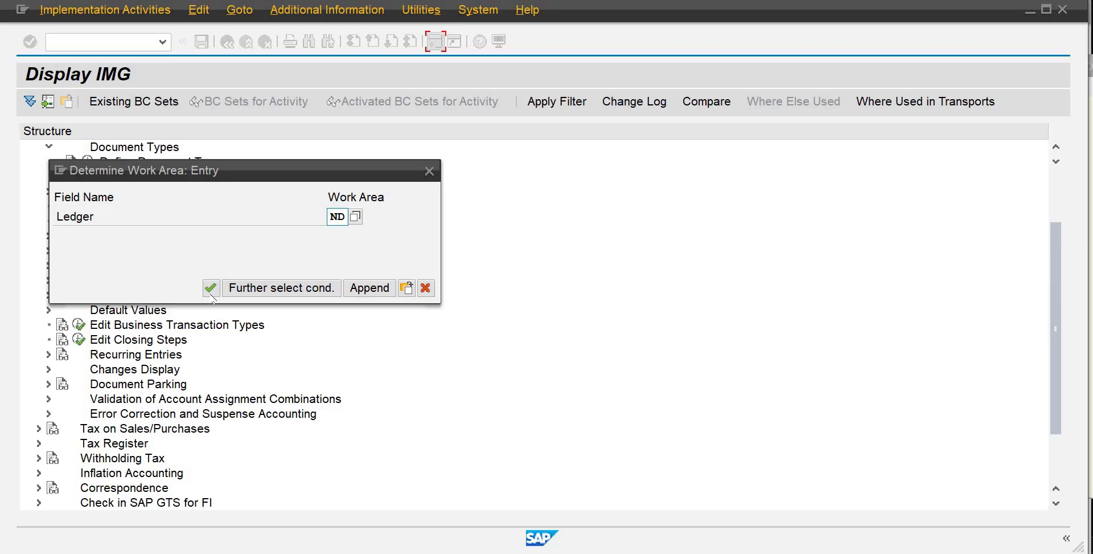
{"action": "left_click", "coordinate": [211, 289]}
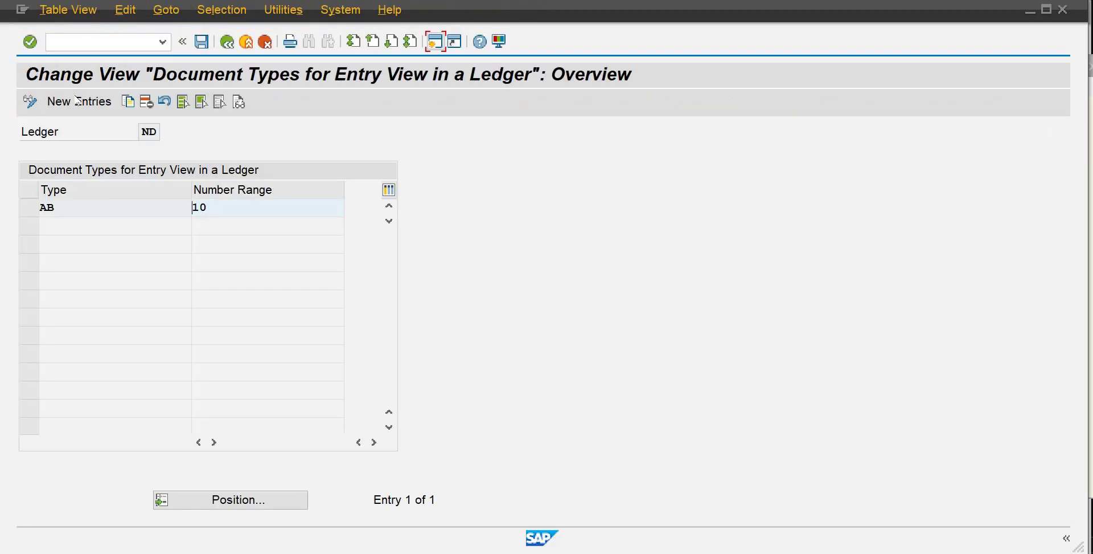
Try to assign number range 01 to document type SA as a new entry for ledger ND
{"action": "left_click", "coordinate": [79, 101]}
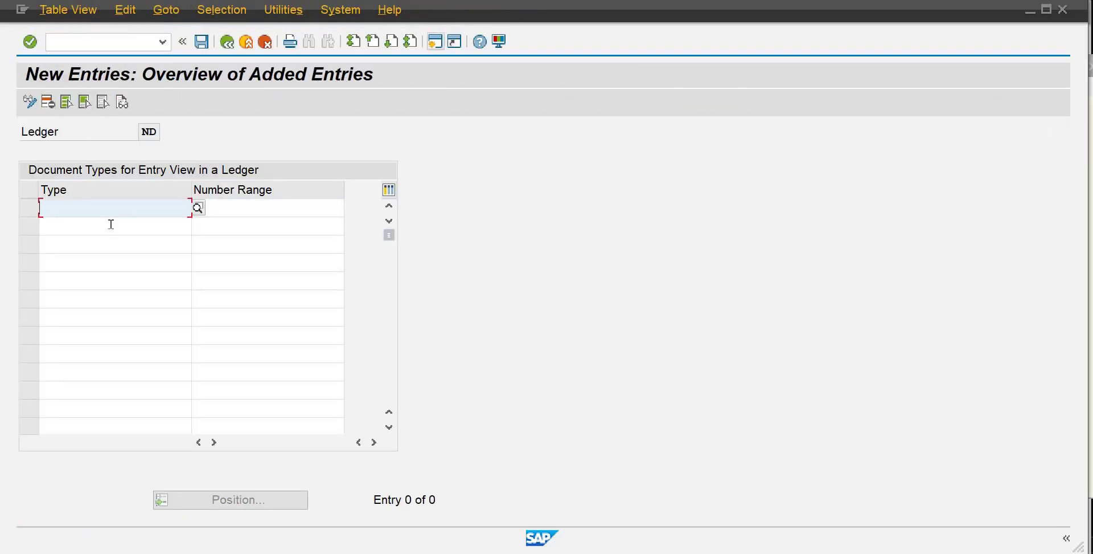
{"action": "type", "text": "SA"}
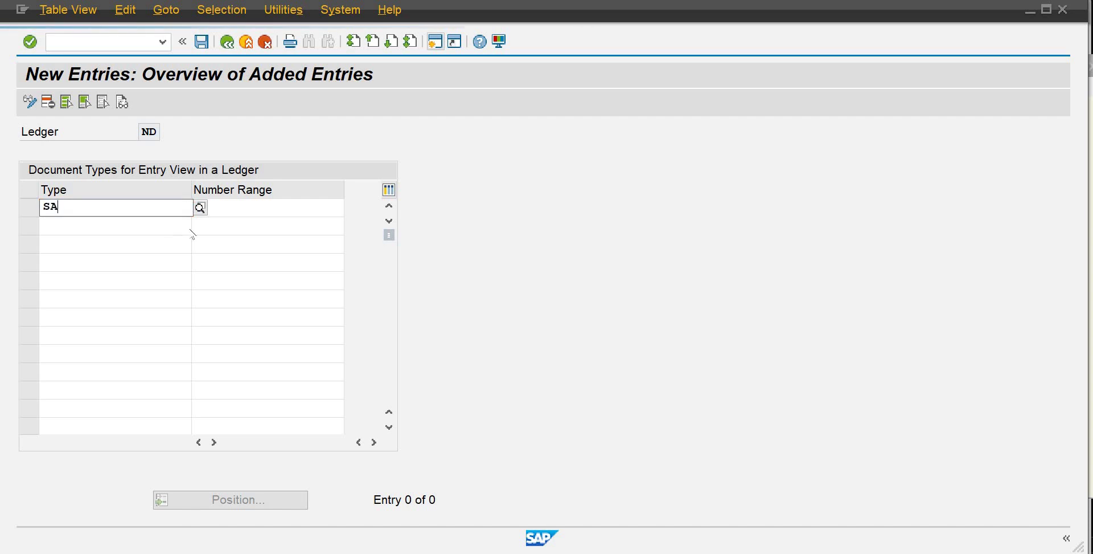
{"action": "left_click", "coordinate": [173, 243]}
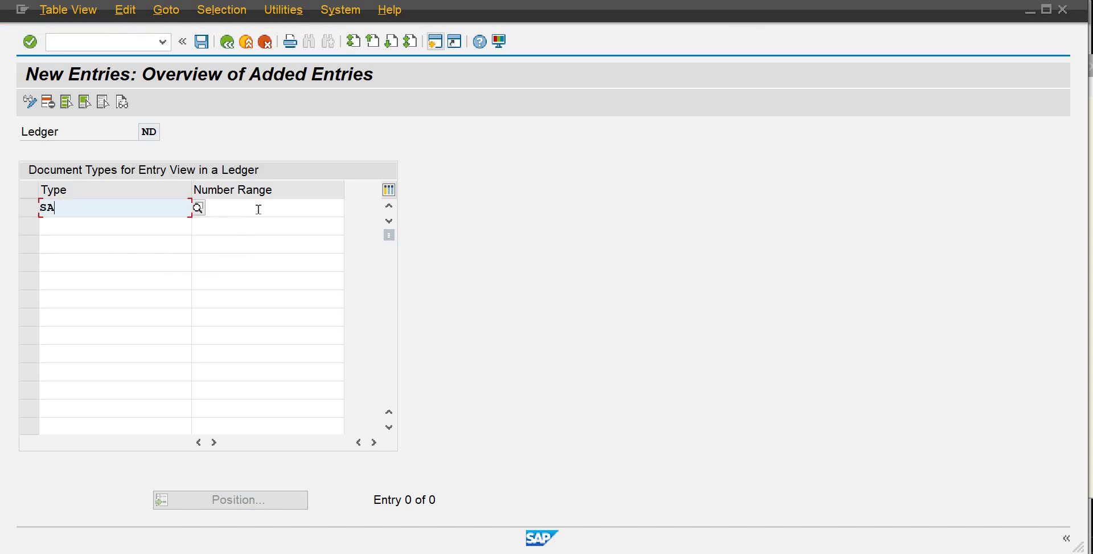
{"action": "left_click", "coordinate": [258, 209]}
{"action": "type", "text": "01"}
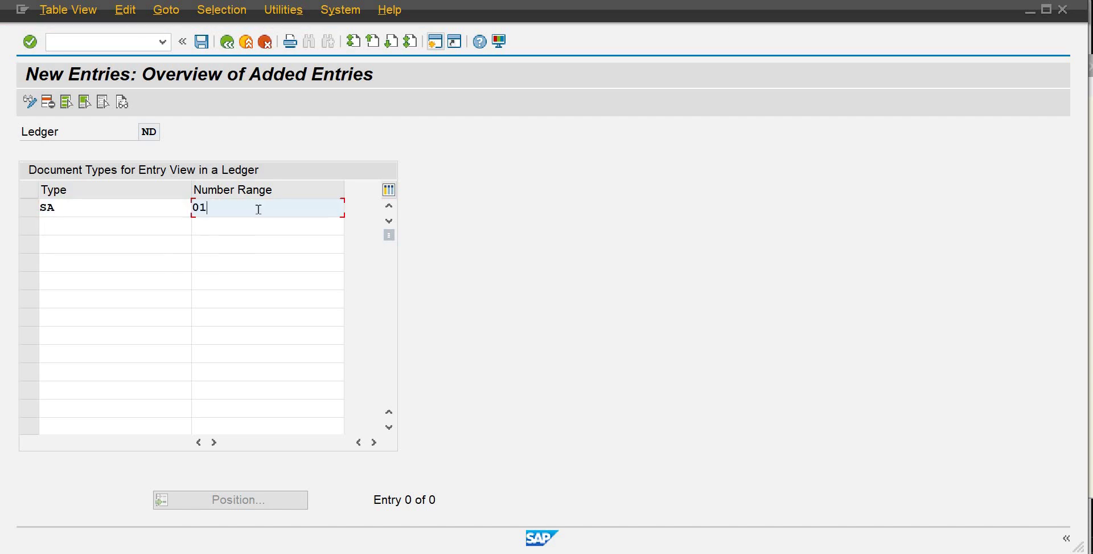
{"action": "key", "text": "Return"}
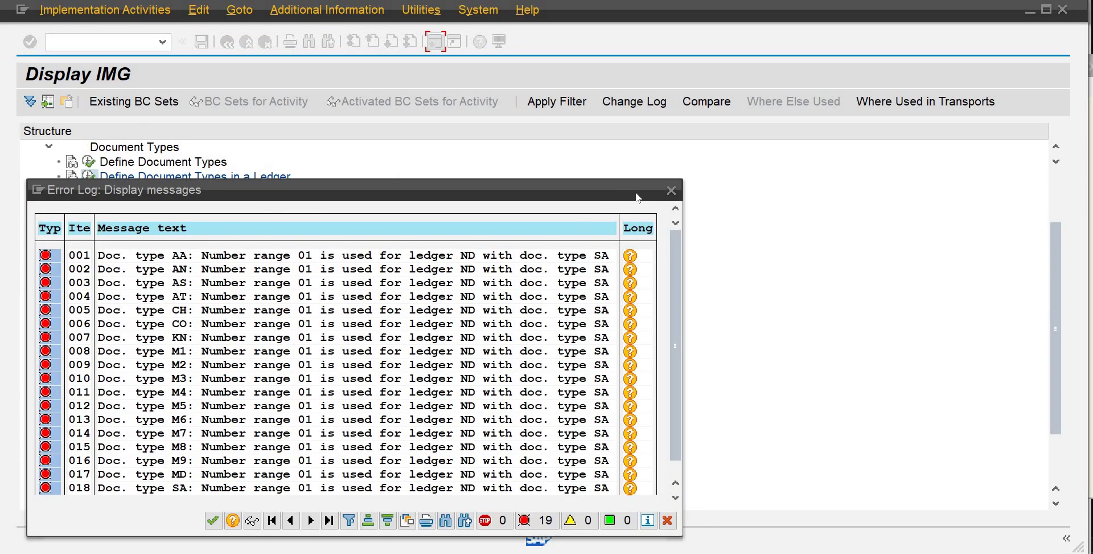
{"action": "left_click", "coordinate": [671, 191]}
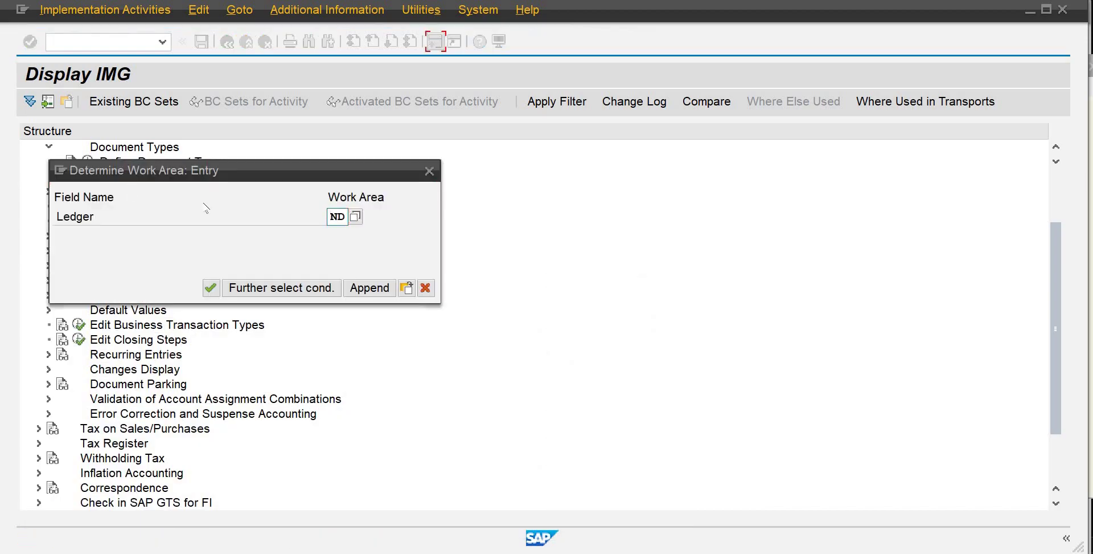
Add document type SA with number range 10 for ledger ND and save it in the proposed customizing request
{"action": "left_click", "coordinate": [210, 287]}
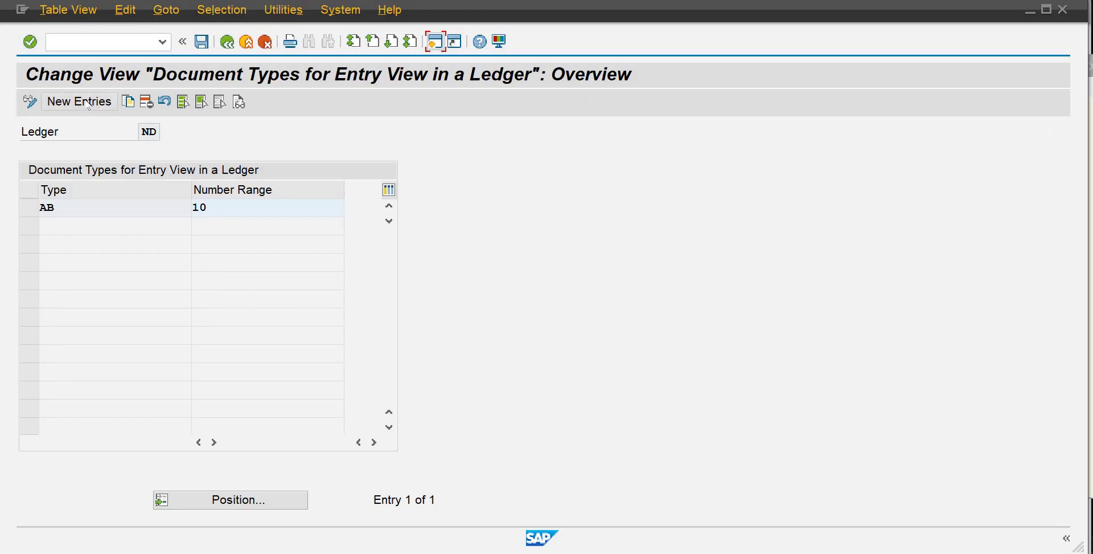
{"action": "left_click", "coordinate": [80, 101]}
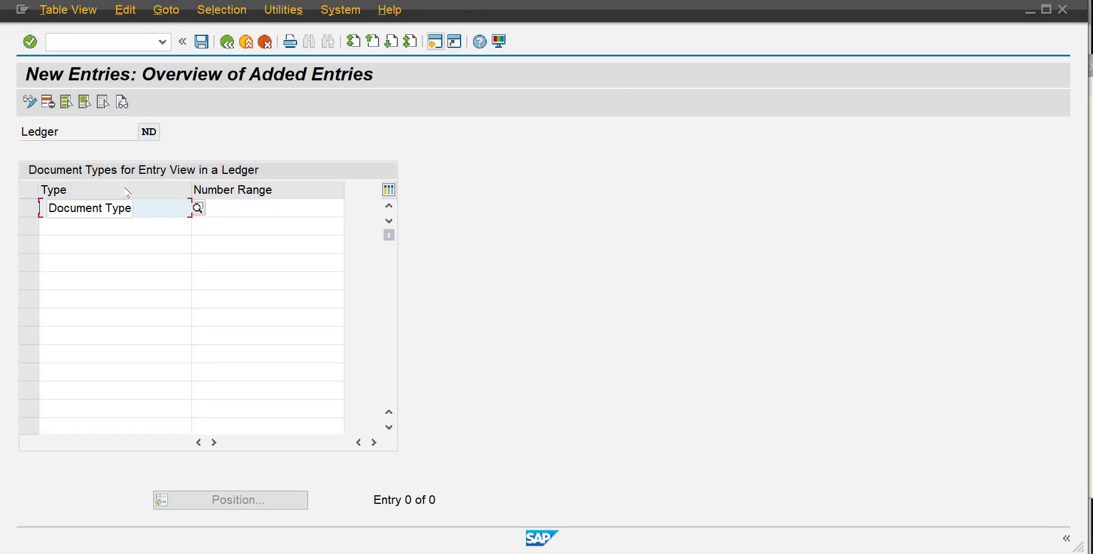
{"action": "type", "text": "SA"}
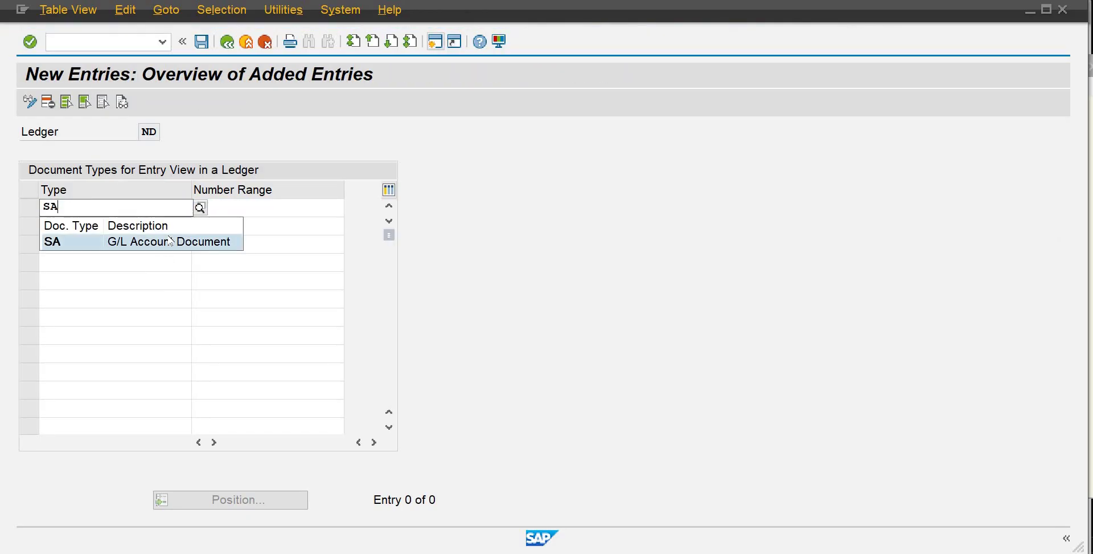
{"action": "left_click", "coordinate": [240, 211]}
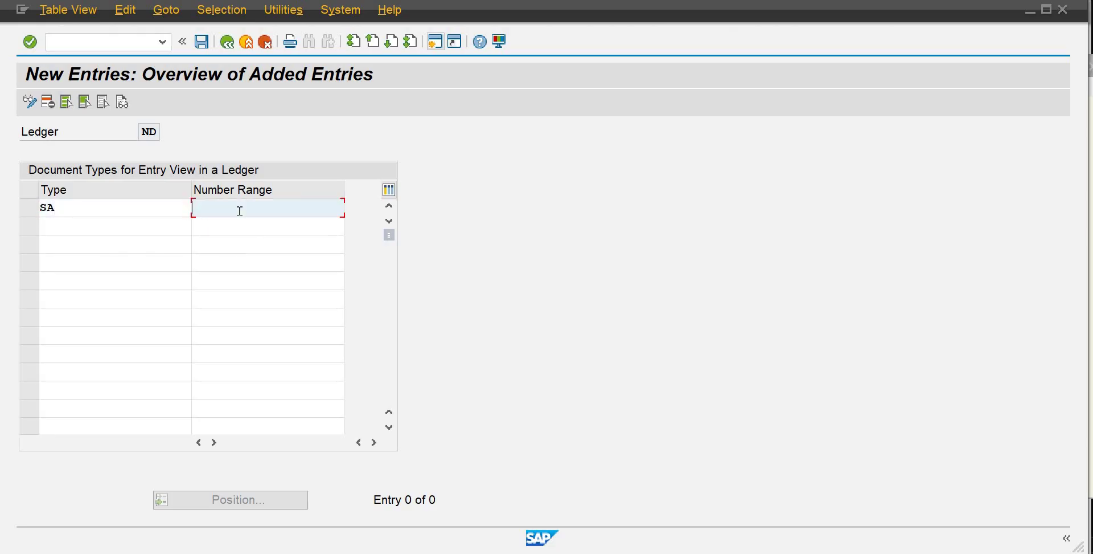
{"action": "type", "text": "10"}
{"action": "key", "text": "Return"}
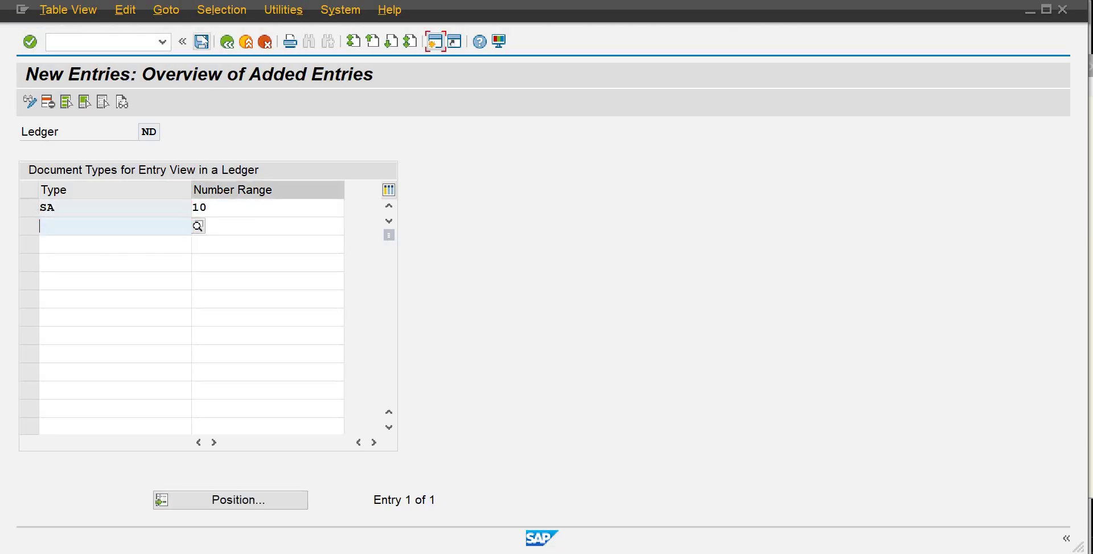
{"action": "left_click", "coordinate": [201, 41]}
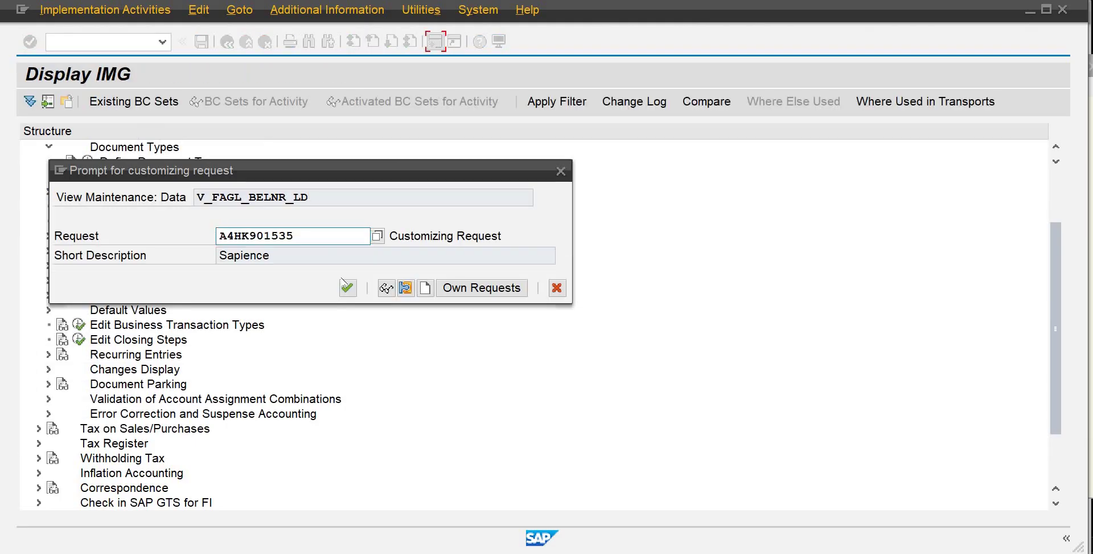
{"action": "left_click", "coordinate": [347, 286]}
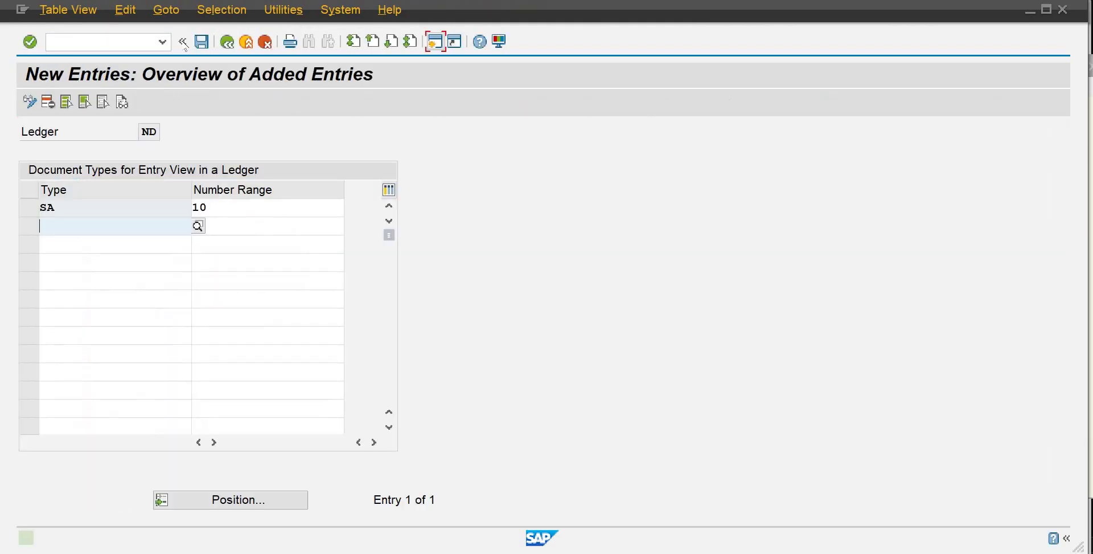
Leave the customizing activity and open the FB01L general posting for a ledger group
{"action": "left_click", "coordinate": [114, 49]}
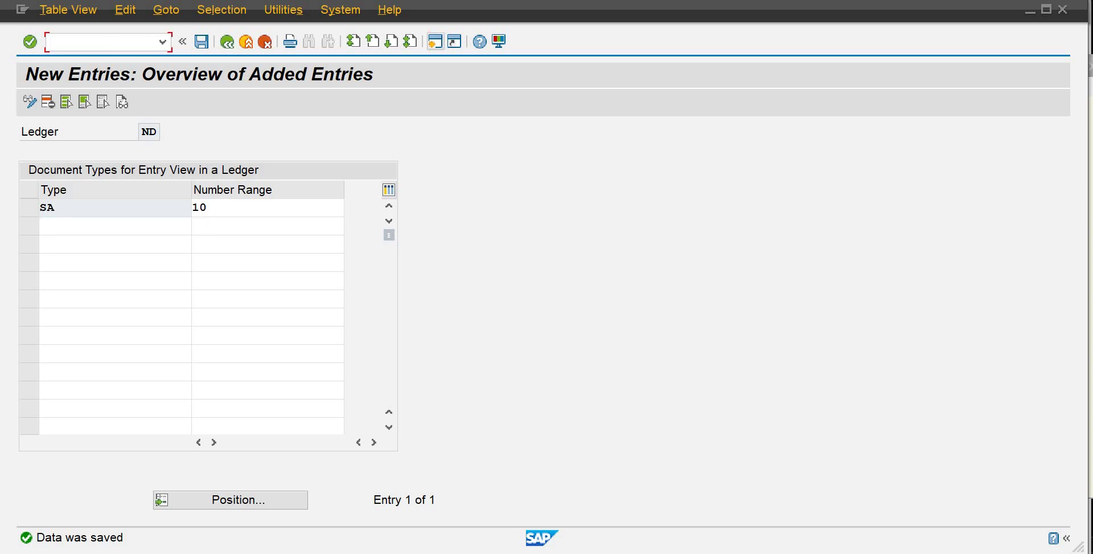
{"action": "type", "text": "/n"}
{"action": "key", "text": "Return"}
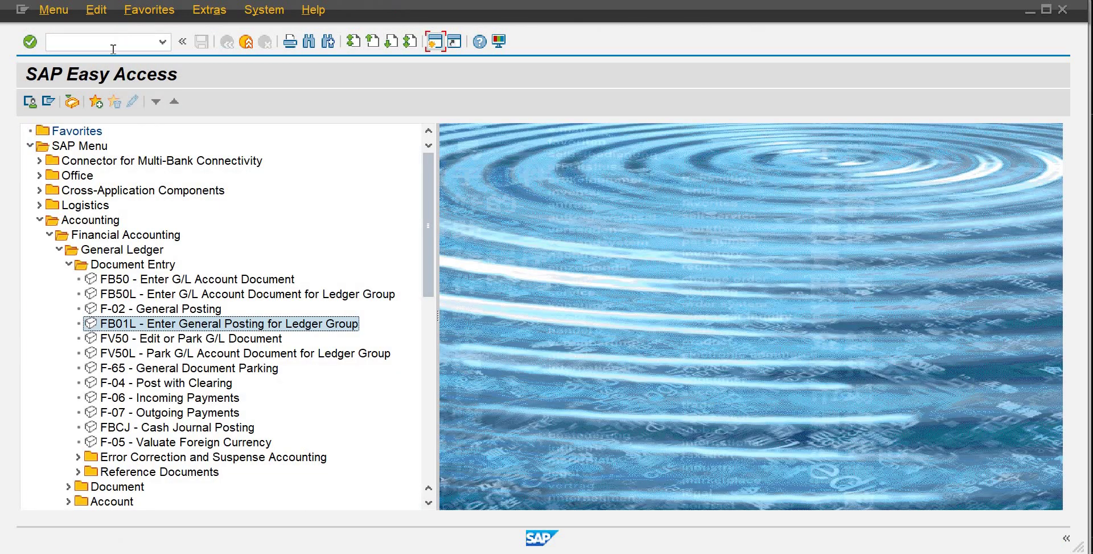
{"action": "key", "text": "Return"}
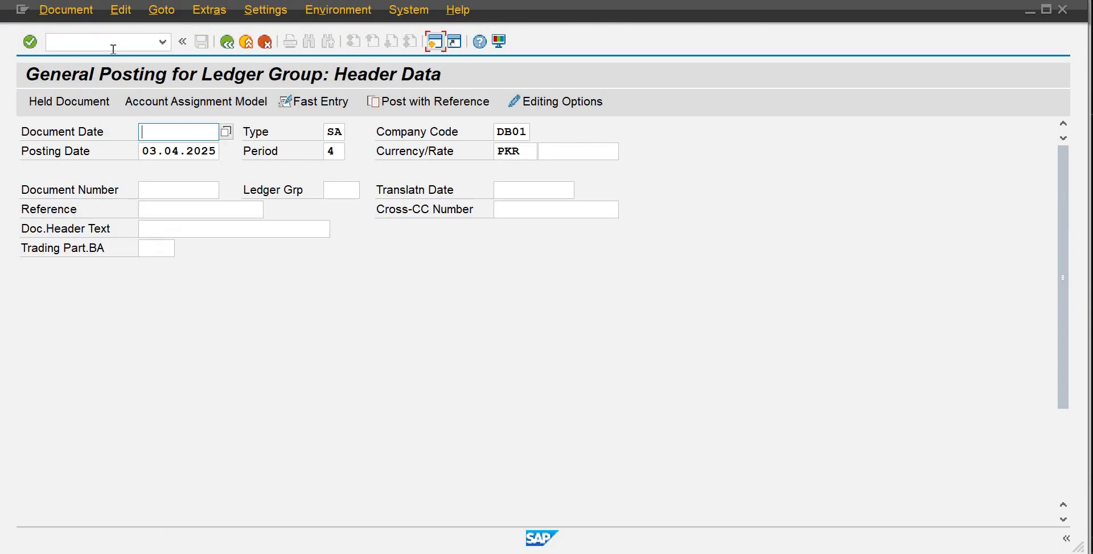
Set the document date to 03.04.2025 and the ledger group to ND in the posting header
{"action": "type", "text": "03.04.2025"}
{"action": "key", "text": "Tab"}
{"action": "key", "text": "Tab"}
{"action": "key", "text": "Tab"}
{"action": "key", "text": "Tab"}
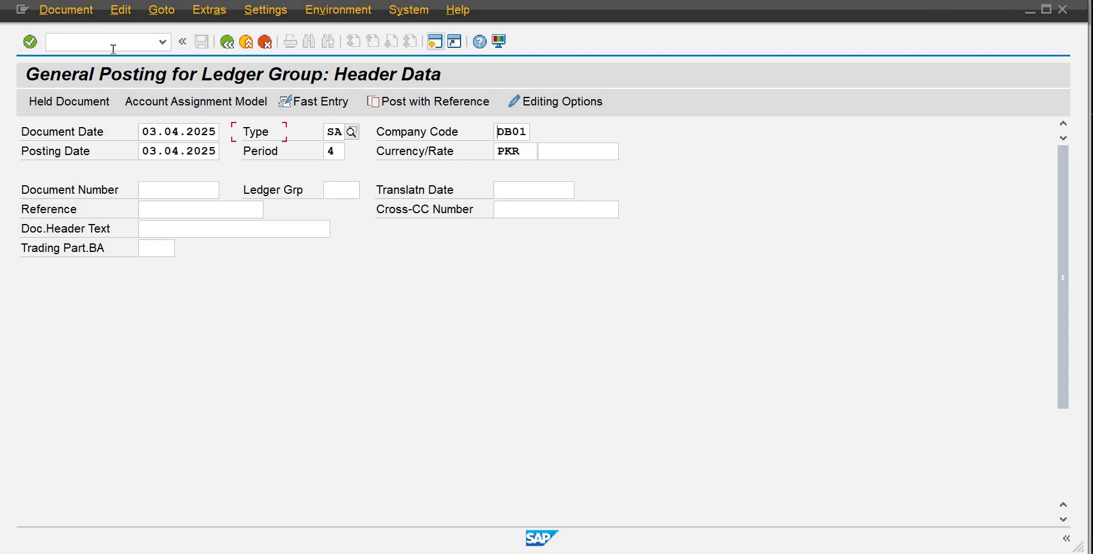
{"action": "key", "text": "Tab"}
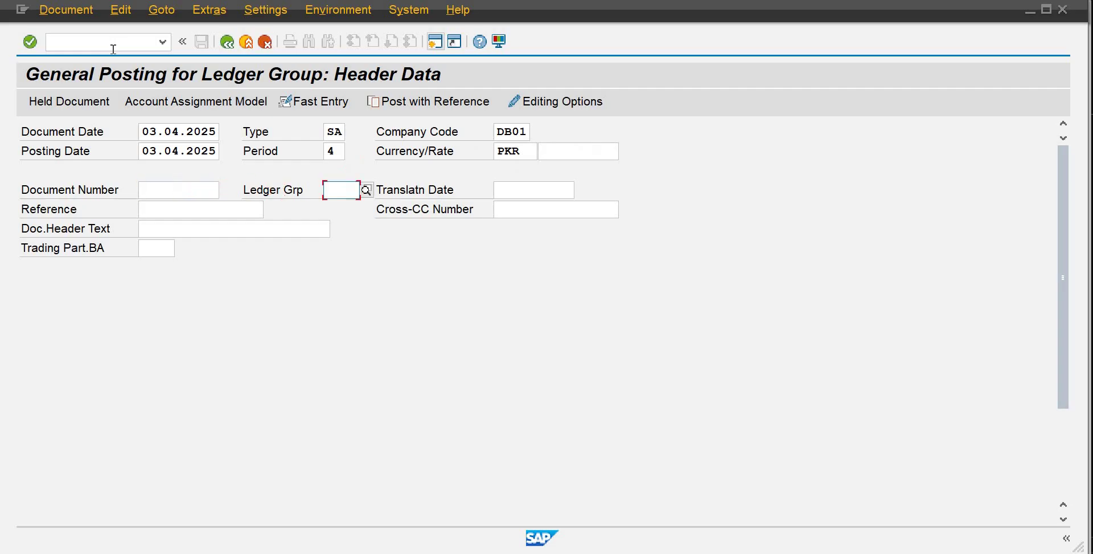
{"action": "type", "text": "ND"}
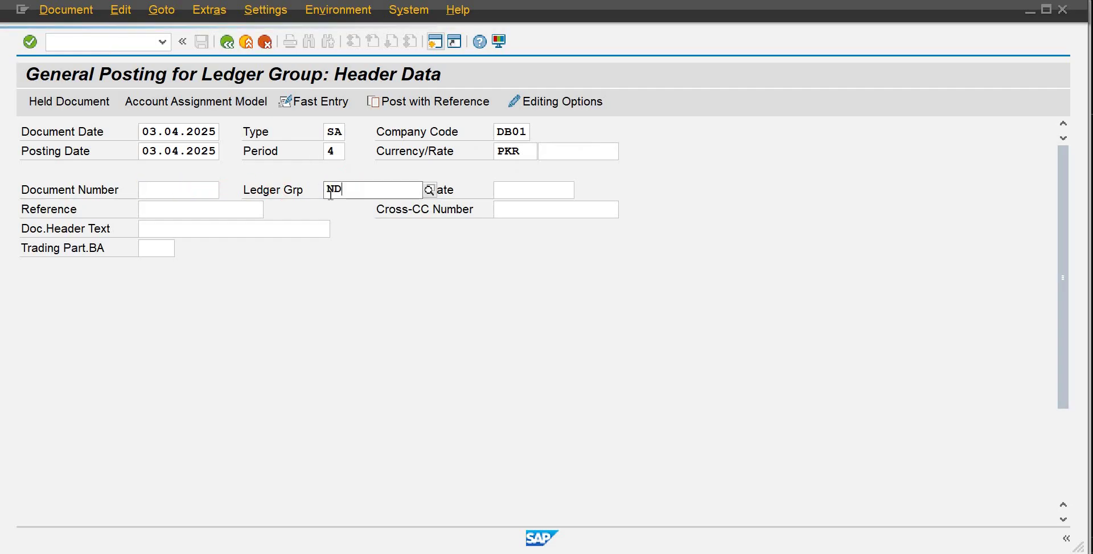
{"action": "left_click", "coordinate": [340, 227]}
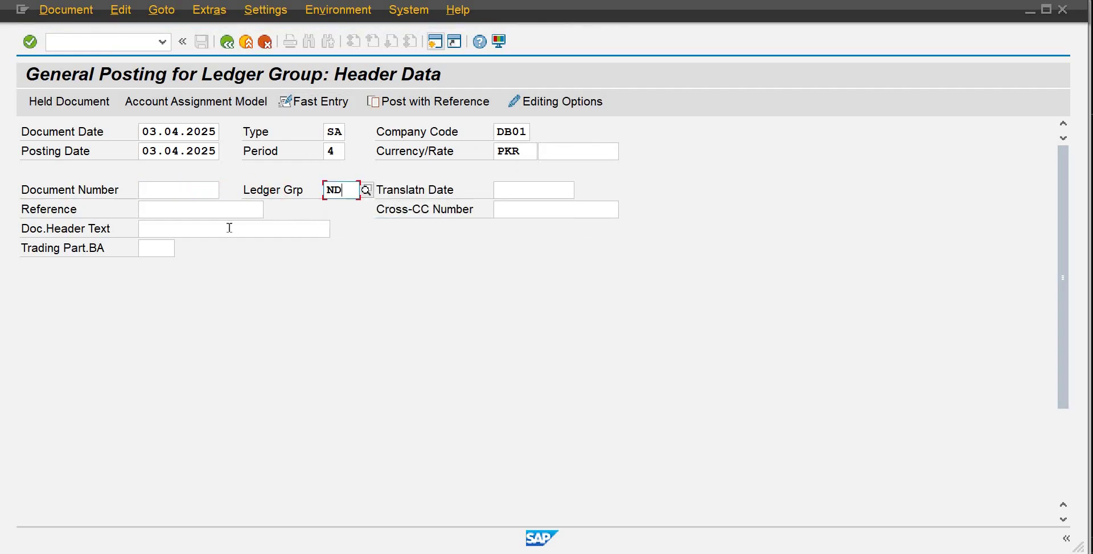
Set the document header text to Investment Entry and enter G/L account 100 for the first line item with posting key 40
{"action": "left_click", "coordinate": [229, 228]}
{"action": "type", "text": "I"}
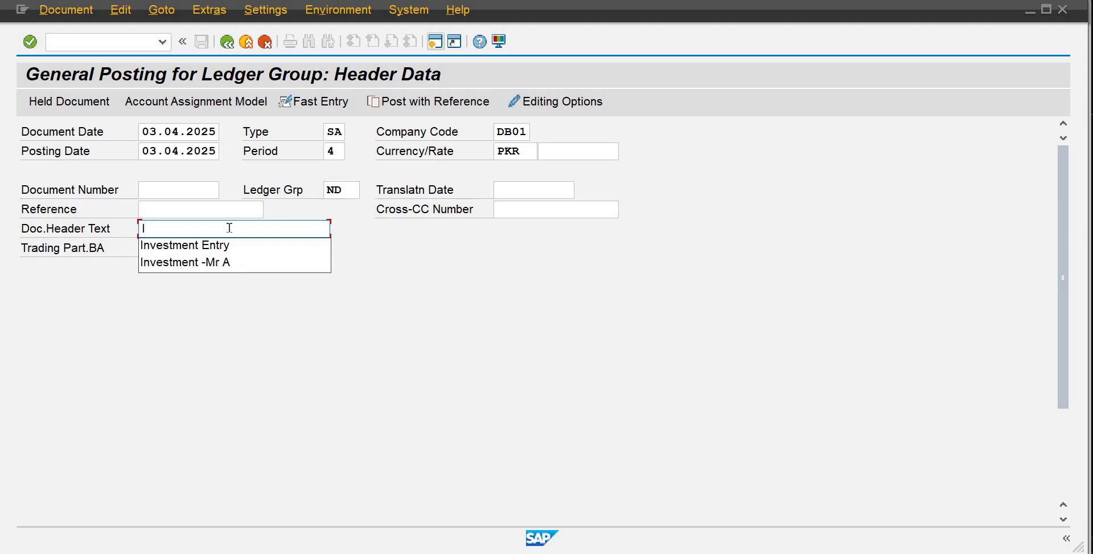
{"action": "key", "text": "Down"}
{"action": "key", "text": "Tab"}
{"action": "key", "text": "Tab"}
{"action": "key", "text": "Tab"}
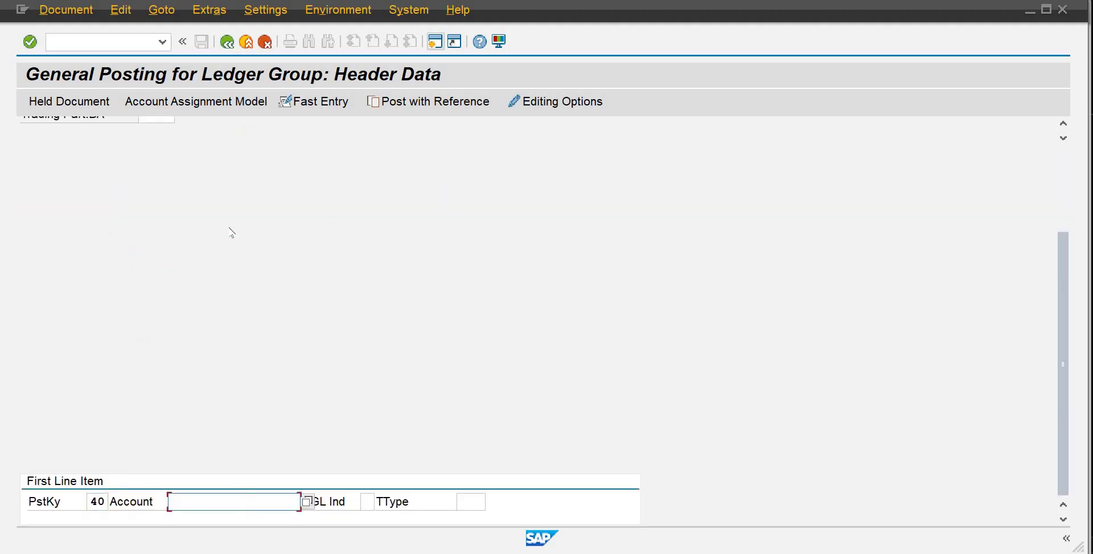
{"action": "type", "text": "100"}
{"action": "key", "text": "Return"}
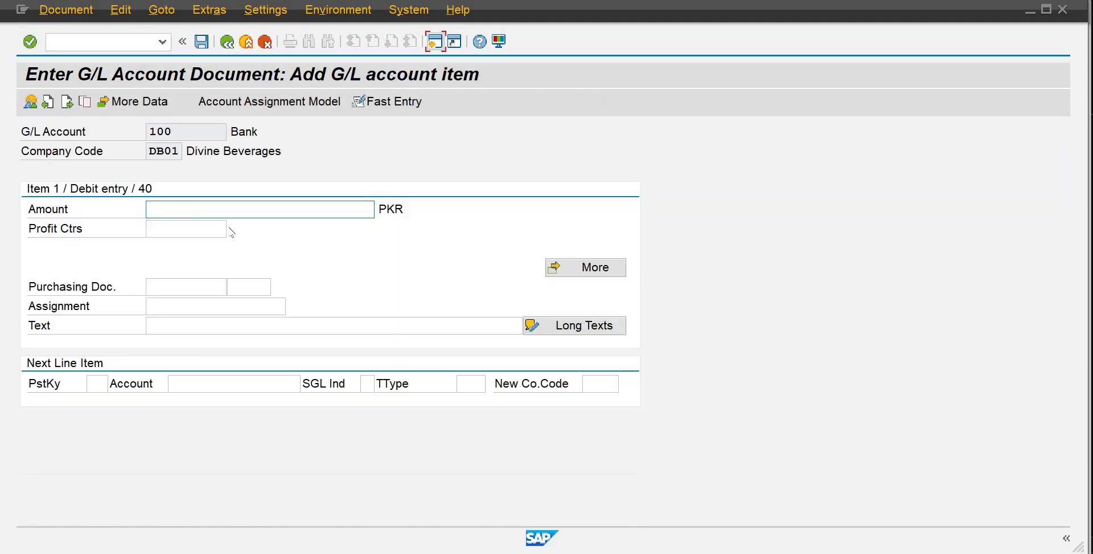
Set the debit amount of the bank line item to 15000000 PKR
{"action": "type", "text": "15"}
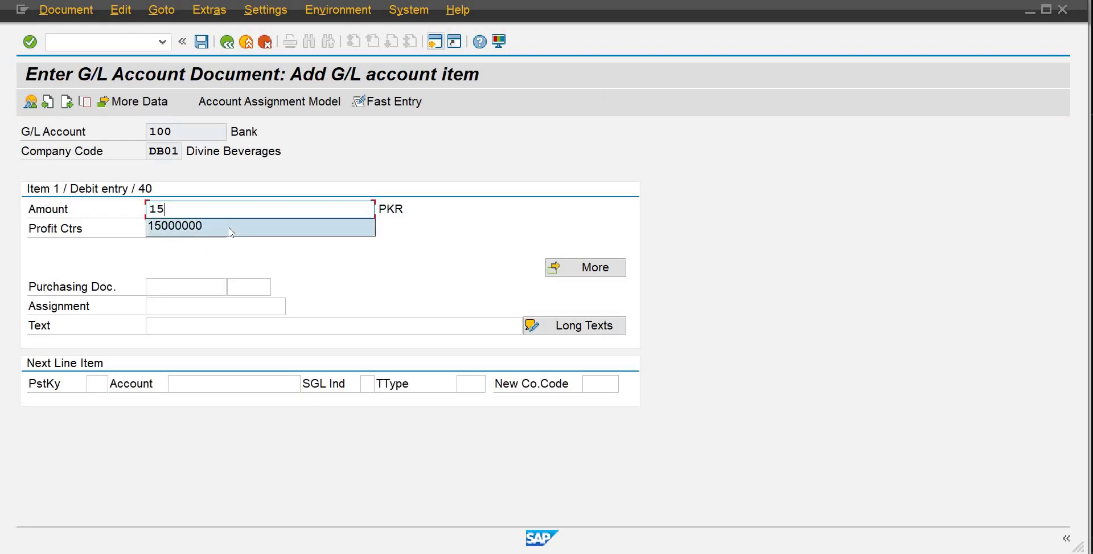
{"action": "left_click", "coordinate": [231, 226]}
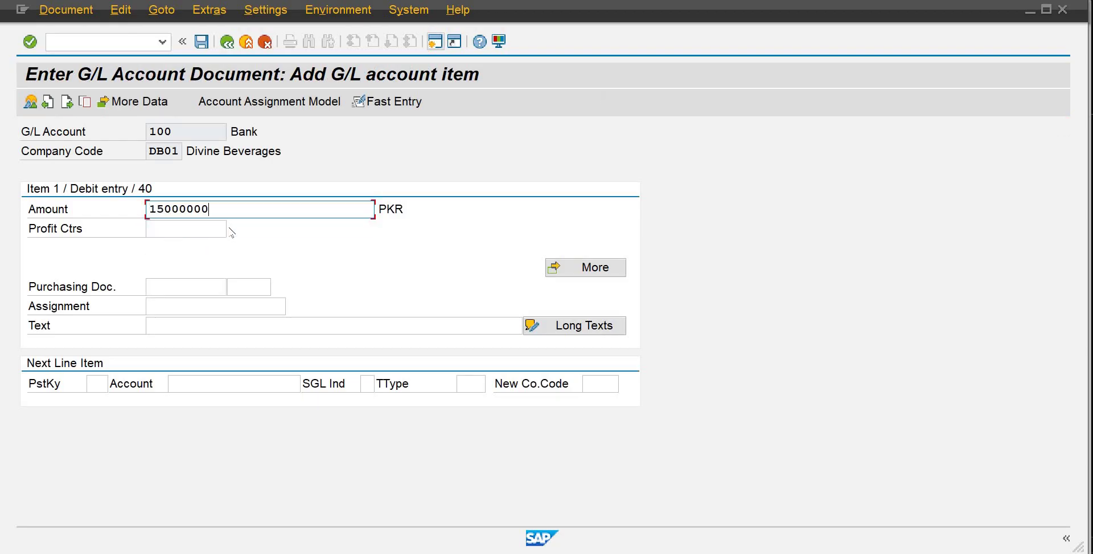
{"action": "key", "text": "Return"}
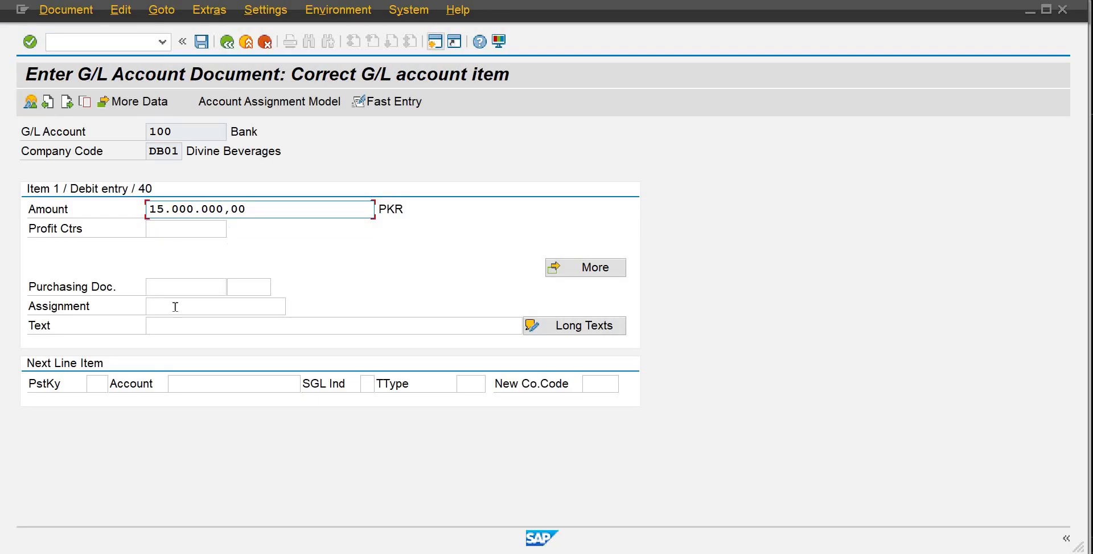
Assign profit center 9001 to the bank item and add a next line item with posting key 50 and account 200
{"action": "left_click", "coordinate": [94, 381]}
{"action": "type", "text": "50"}
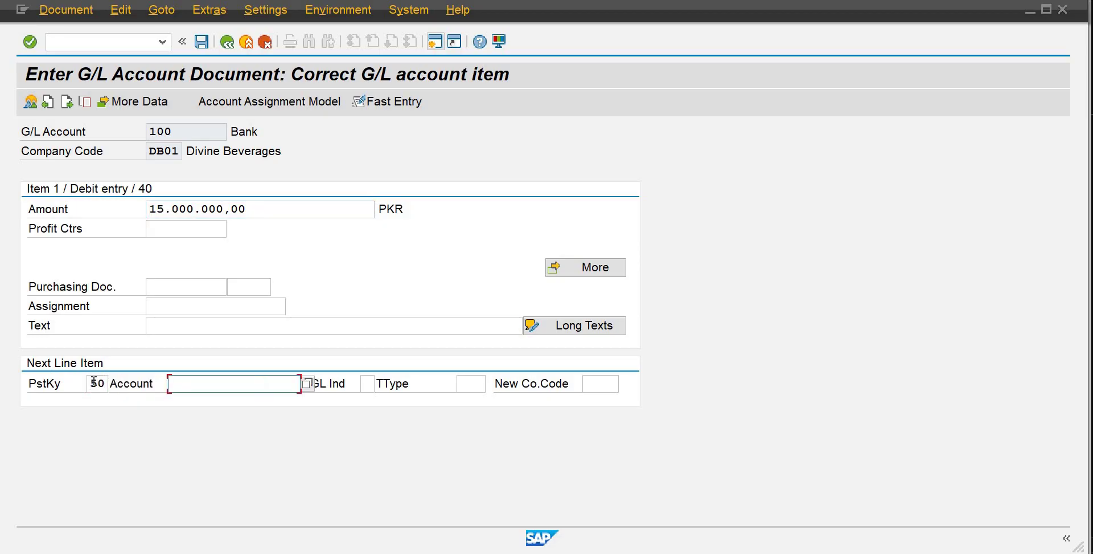
{"action": "type", "text": "200"}
{"action": "left_click", "coordinate": [194, 232]}
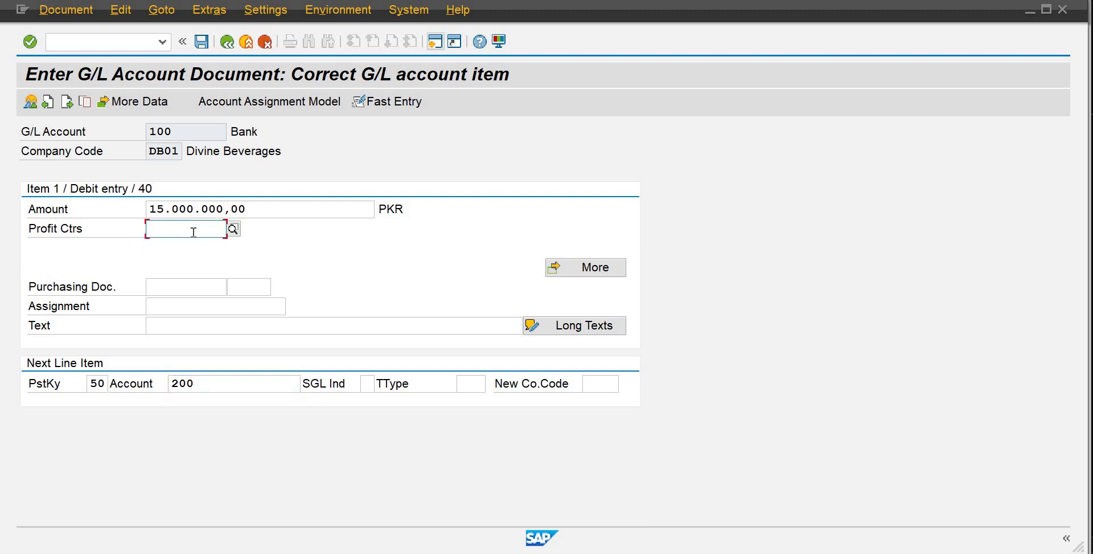
{"action": "type", "text": "900"}
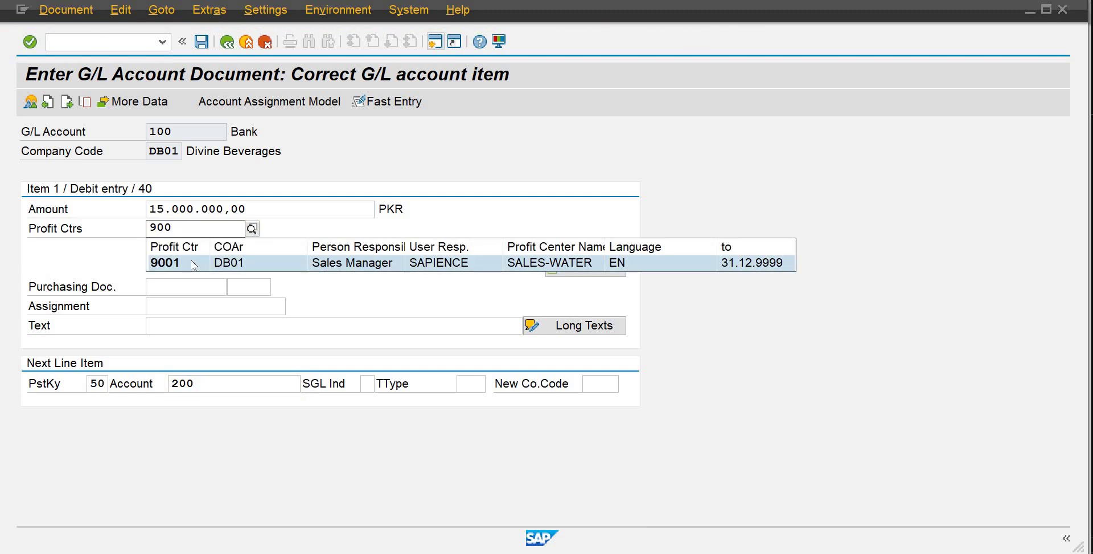
{"action": "left_click", "coordinate": [196, 263]}
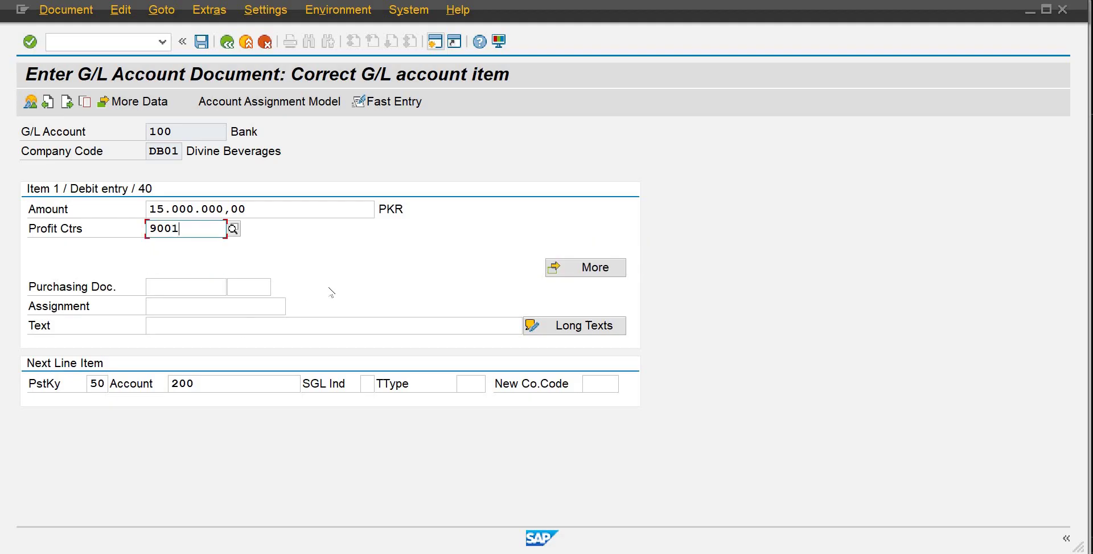
{"action": "key", "text": "Return"}
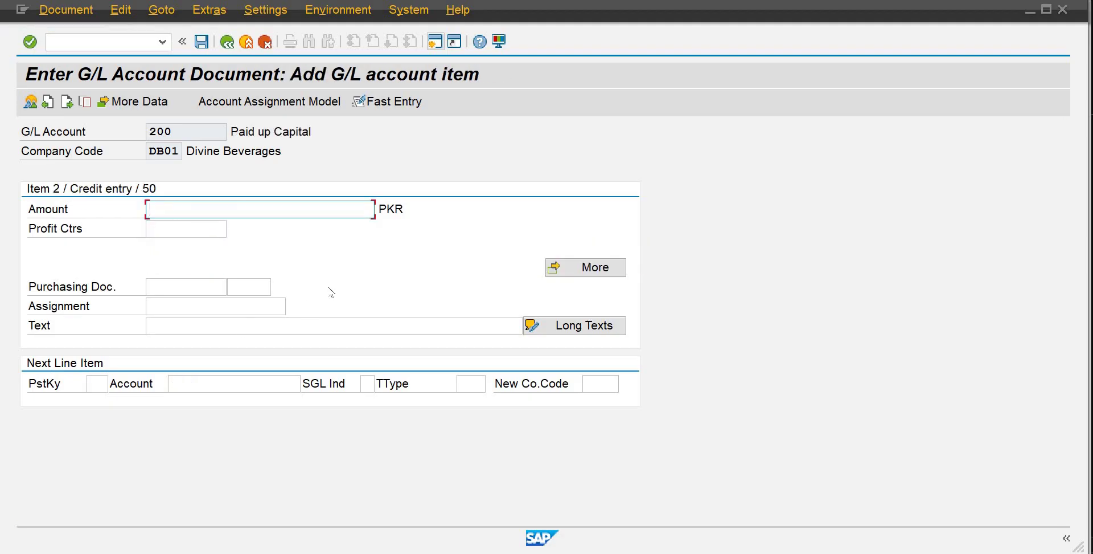
Enter * as the amount of the credit item on account 200 and post the document from its overview
{"action": "type", "text": "*"}
{"action": "key", "text": "Return"}
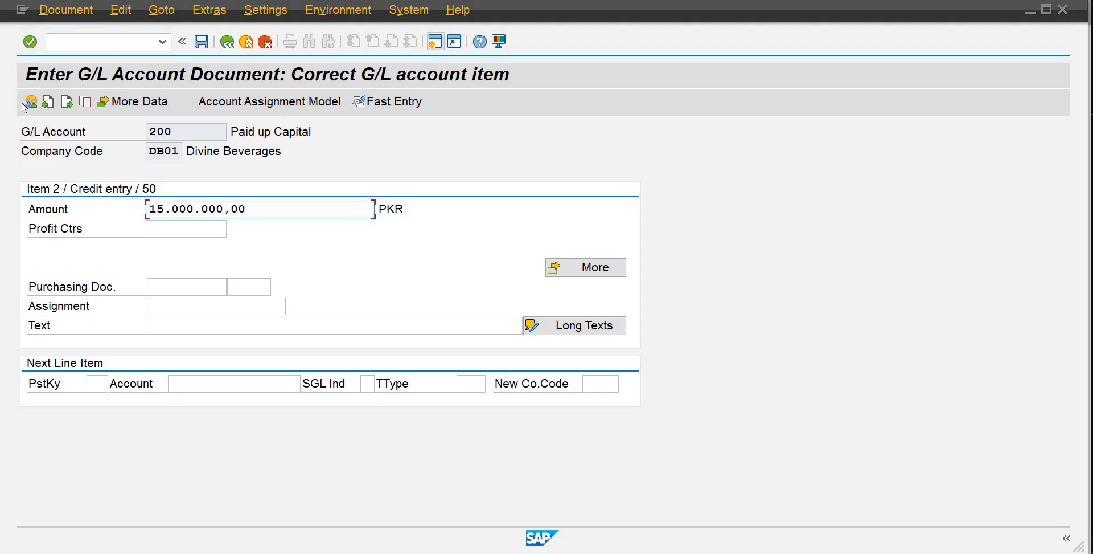
{"action": "left_click", "coordinate": [25, 104]}
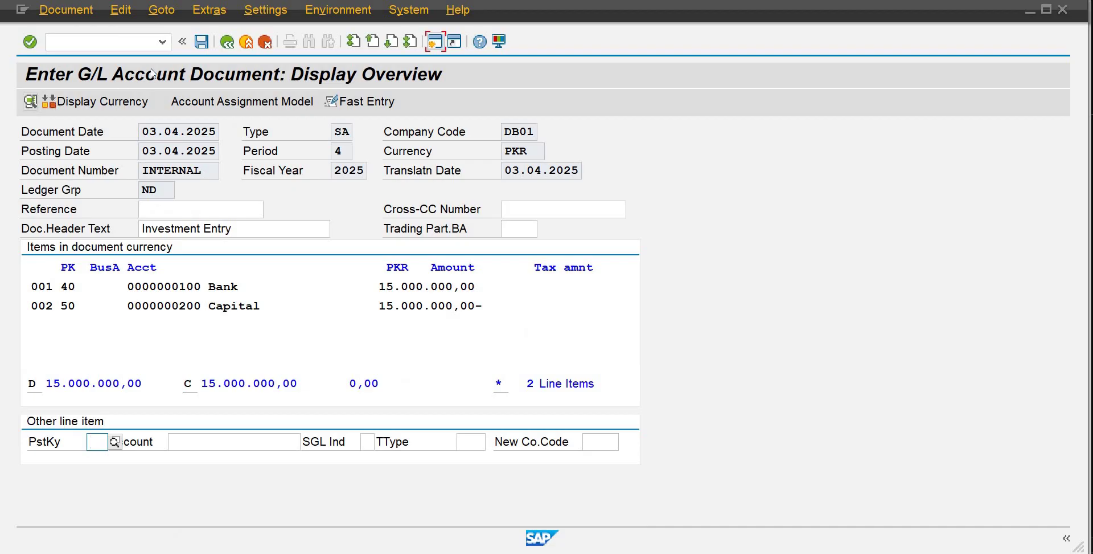
{"action": "left_click", "coordinate": [202, 42]}
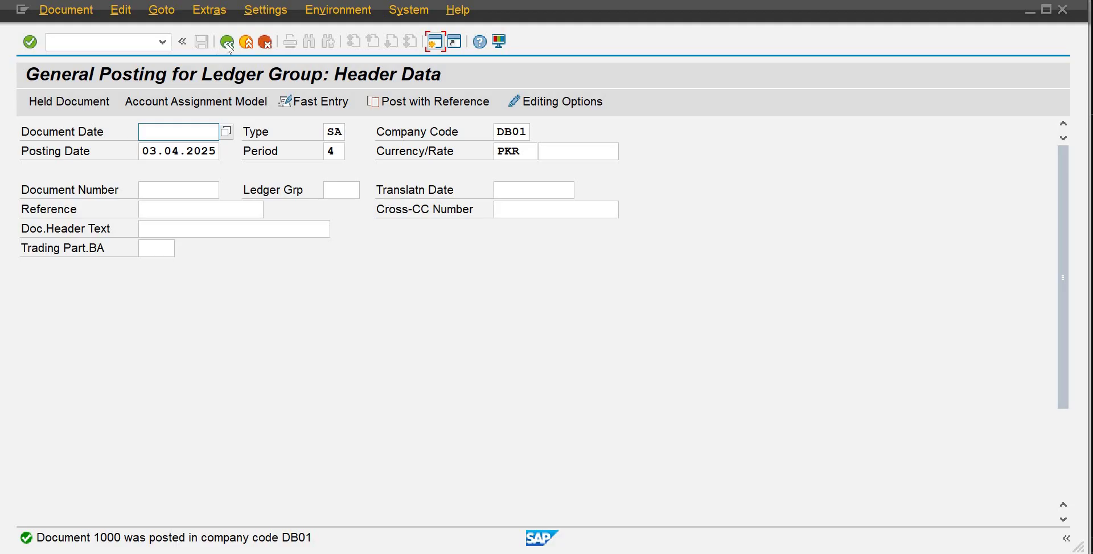
Exit the general posting entry and reopen Enter General Posting for Ledger Group (FB01L) from the Document Entry folder
{"action": "left_click", "coordinate": [228, 44]}
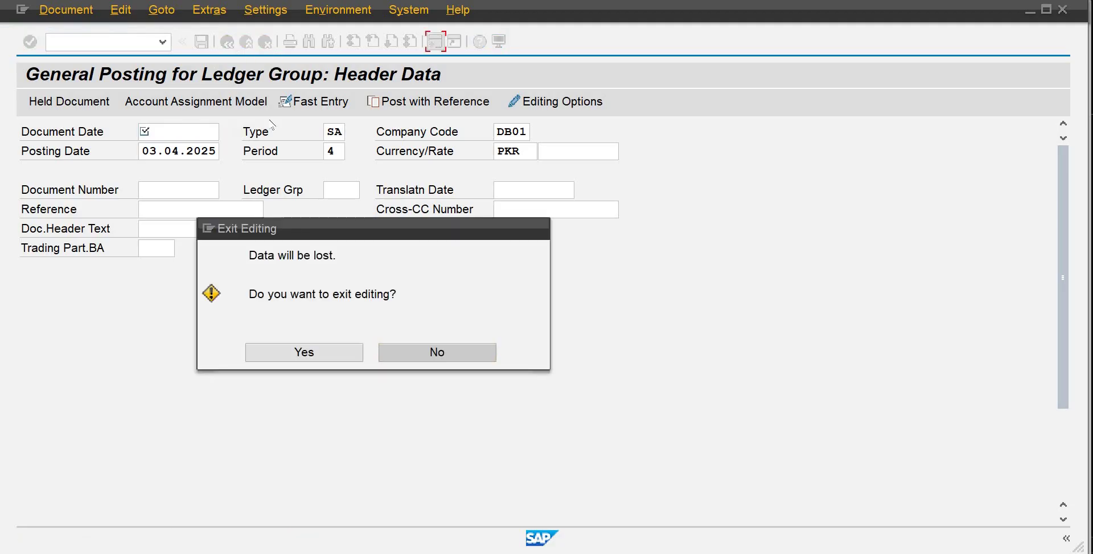
{"action": "left_click", "coordinate": [291, 355]}
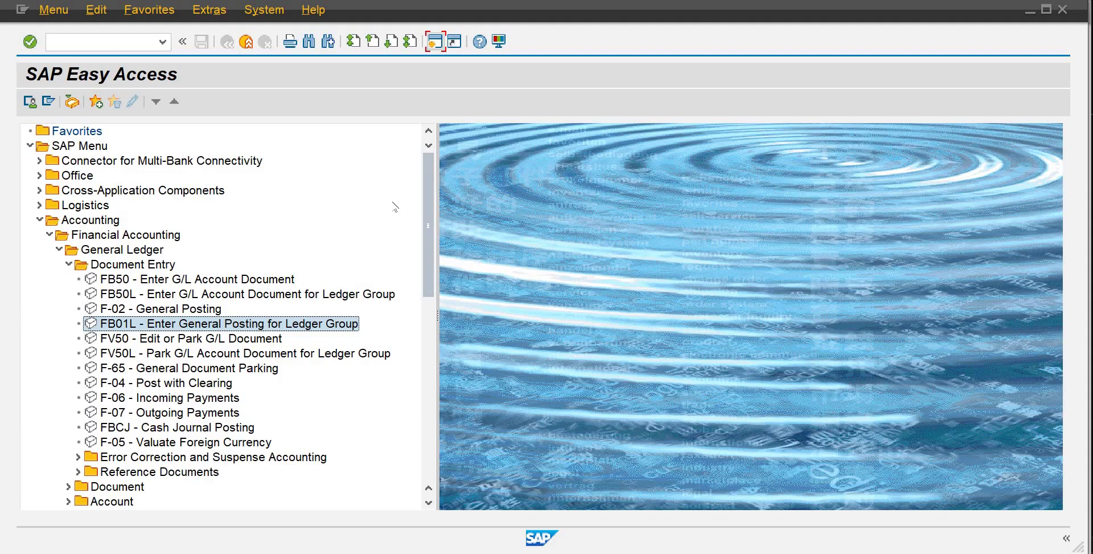
{"action": "double_click", "coordinate": [196, 323]}
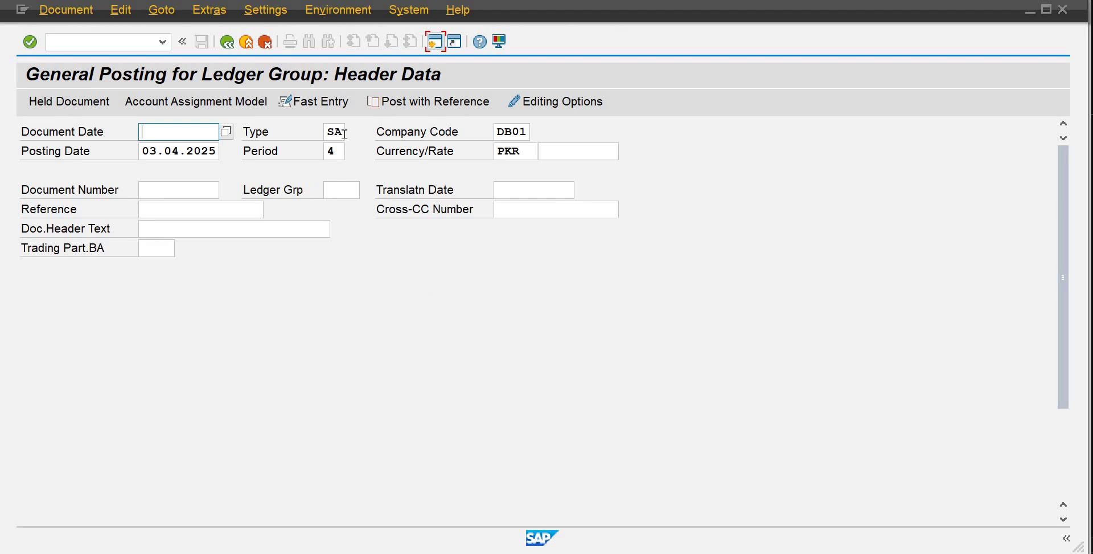
Examine the list of document types available for the FB01L header, close it, and exit the posting without saving
{"action": "left_click", "coordinate": [344, 134]}
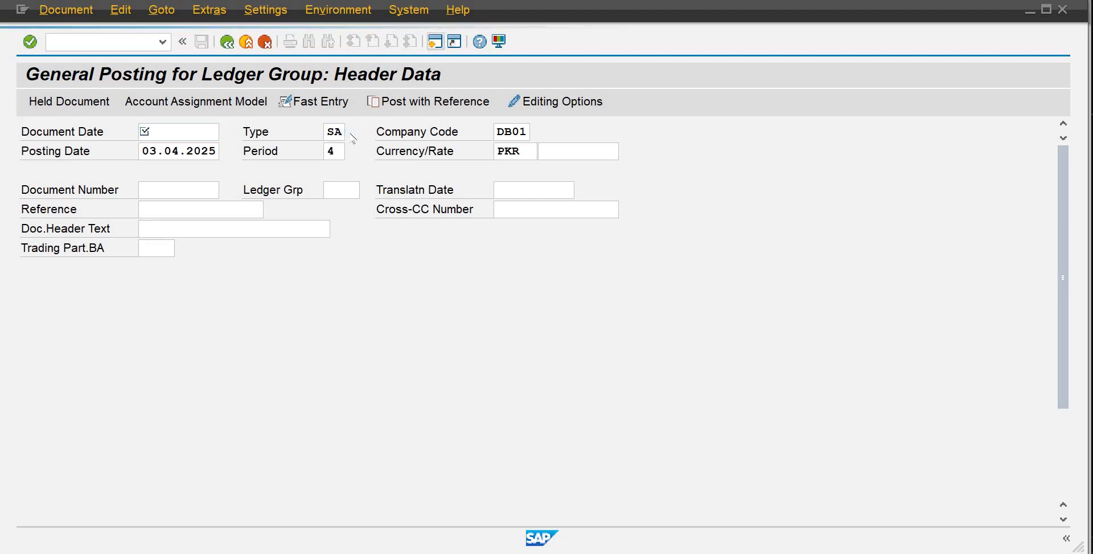
{"action": "left_click", "coordinate": [352, 136]}
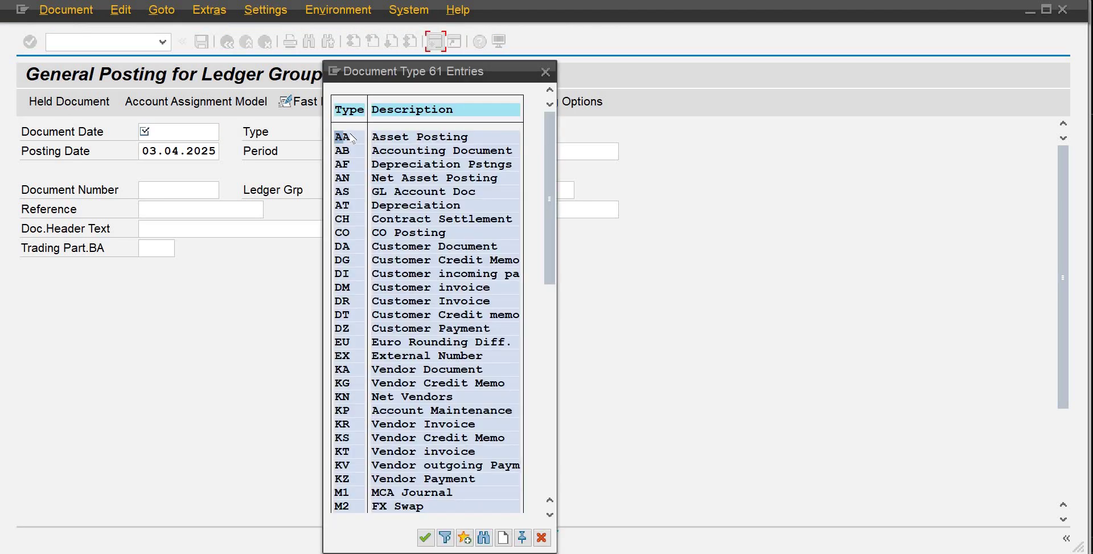
{"action": "left_click", "coordinate": [546, 72]}
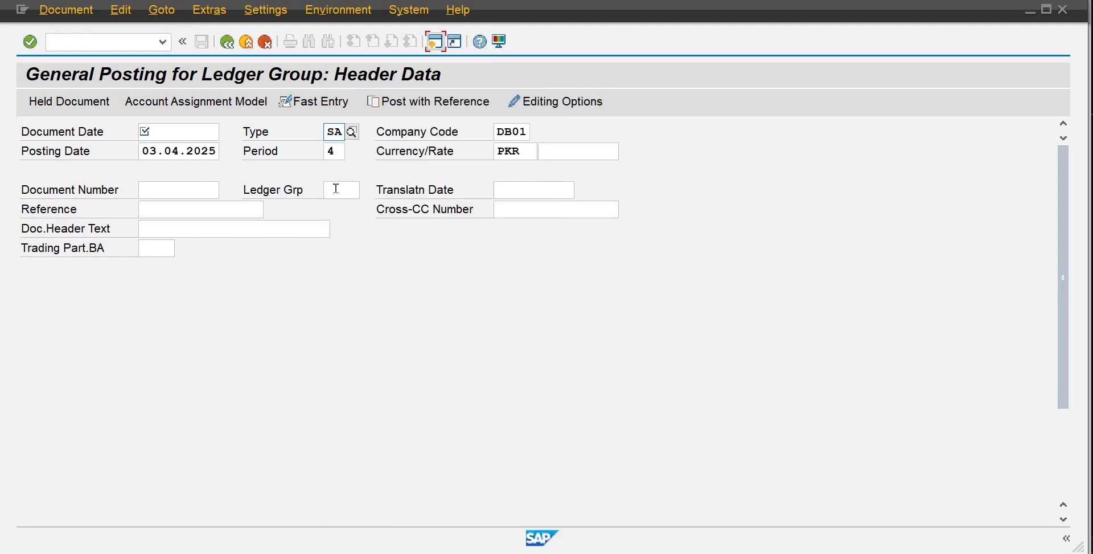
{"action": "left_click", "coordinate": [336, 189]}
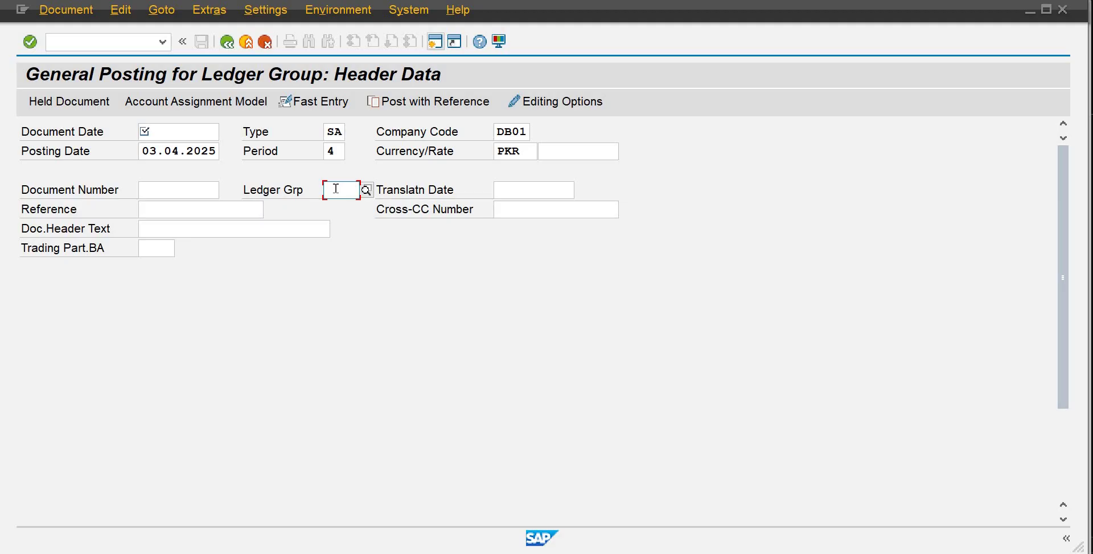
{"action": "left_click", "coordinate": [343, 130]}
{"action": "left_click", "coordinate": [351, 132]}
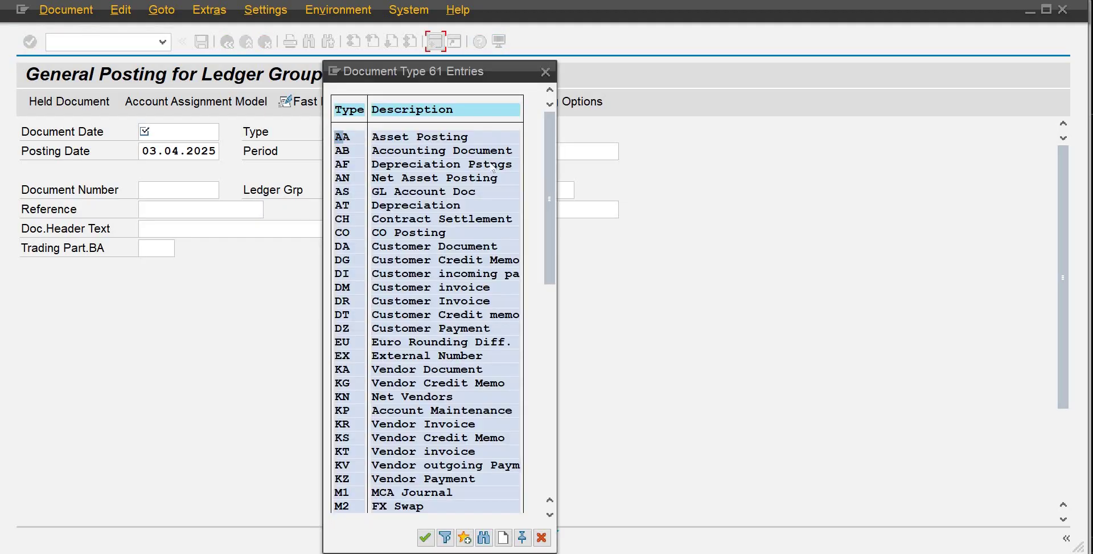
{"action": "left_click", "coordinate": [545, 73]}
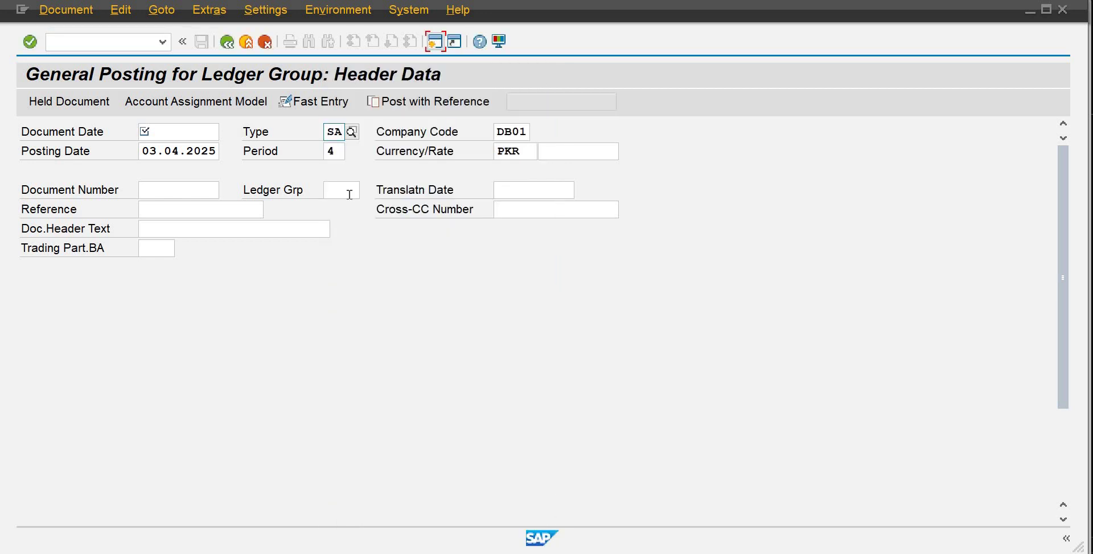
{"action": "left_click", "coordinate": [349, 192]}
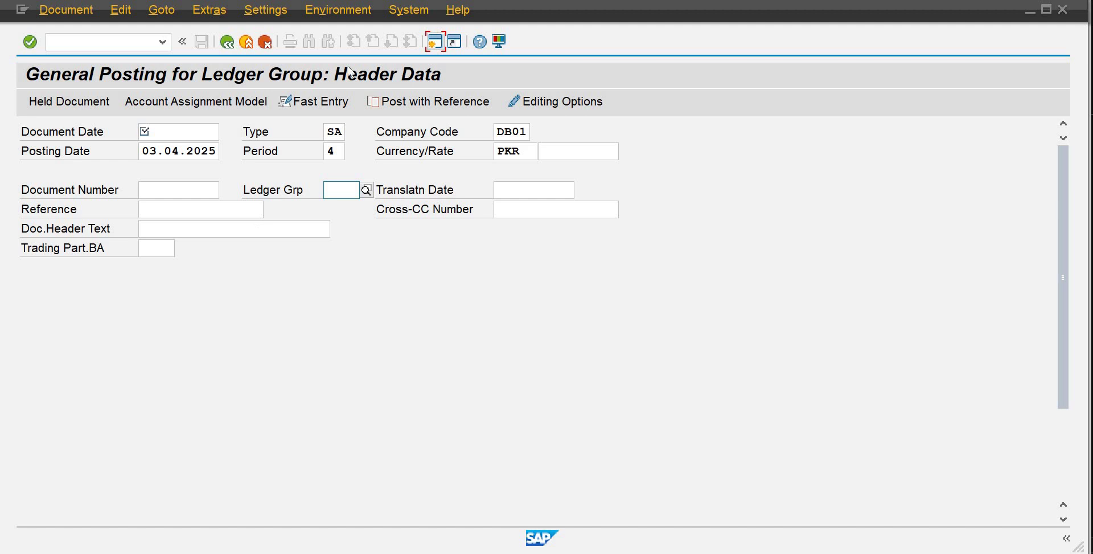
{"action": "left_click", "coordinate": [342, 129]}
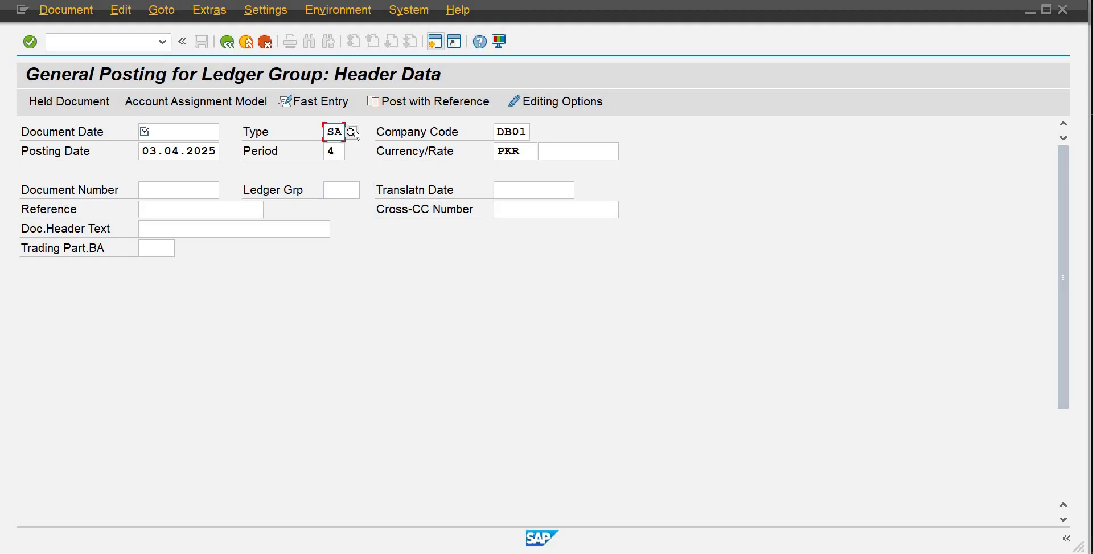
{"action": "left_click", "coordinate": [352, 131]}
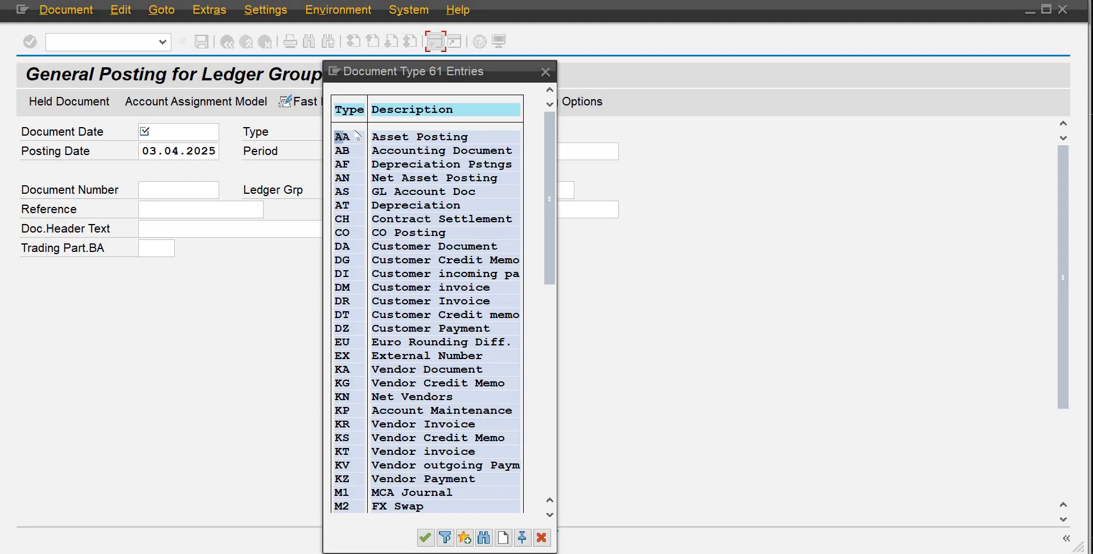
{"action": "left_click", "coordinate": [545, 73]}
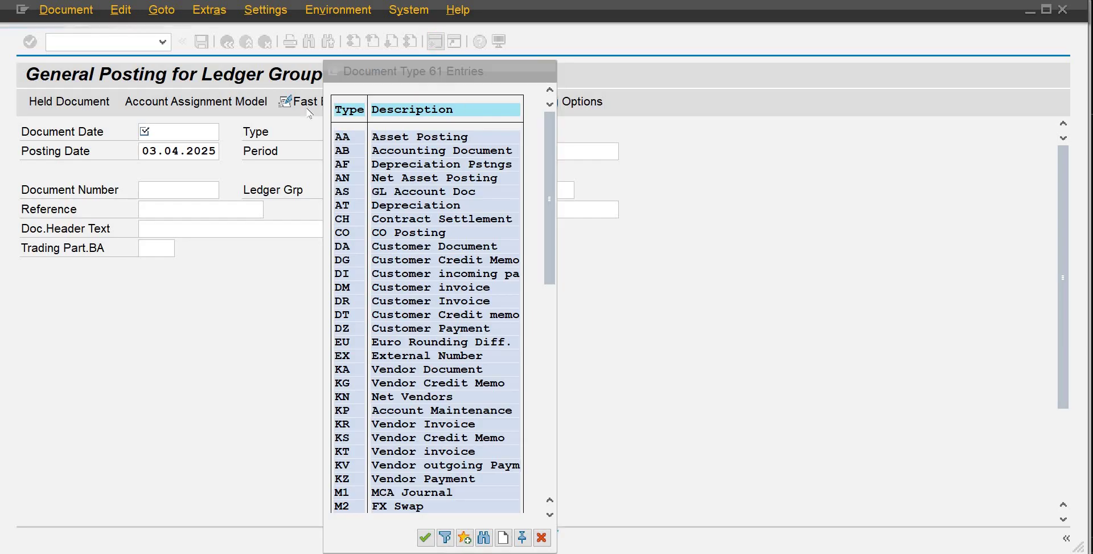
{"action": "left_click", "coordinate": [227, 42]}
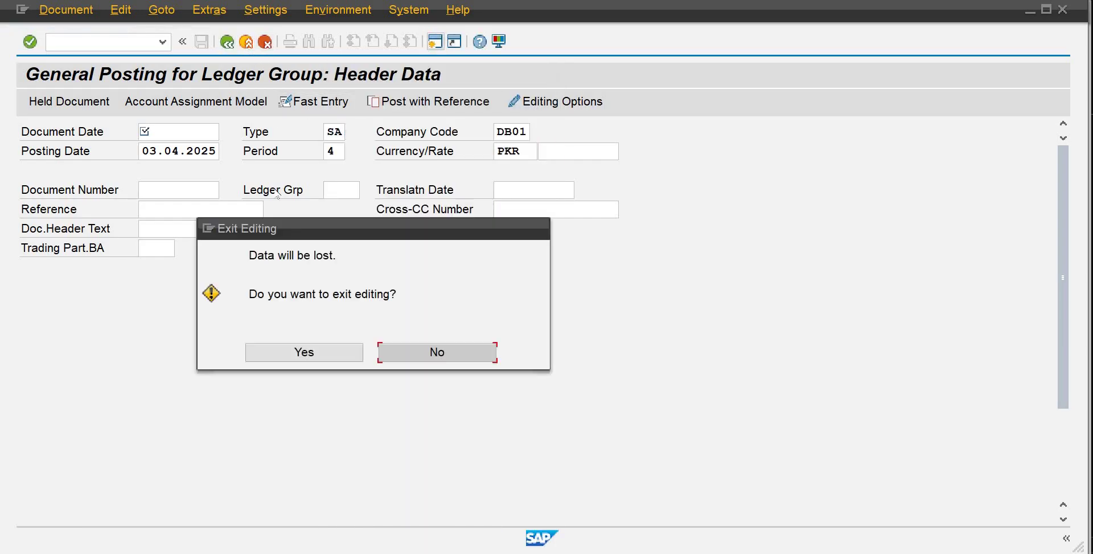
{"action": "left_click", "coordinate": [283, 349]}
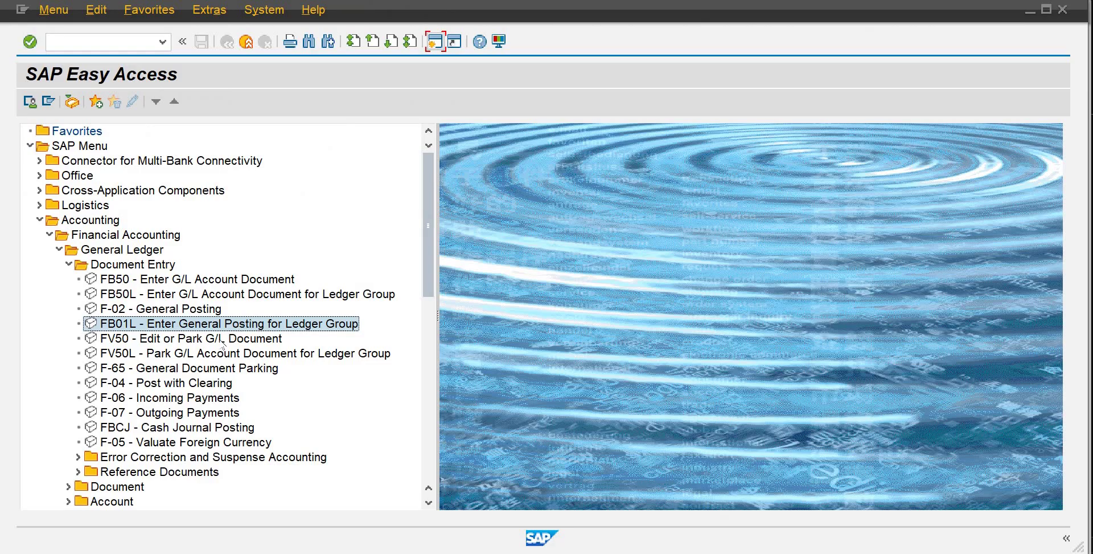
Open Edit or Park G/L Document (FV50) to view its entry screen, and exit without saving
{"action": "double_click", "coordinate": [222, 340]}
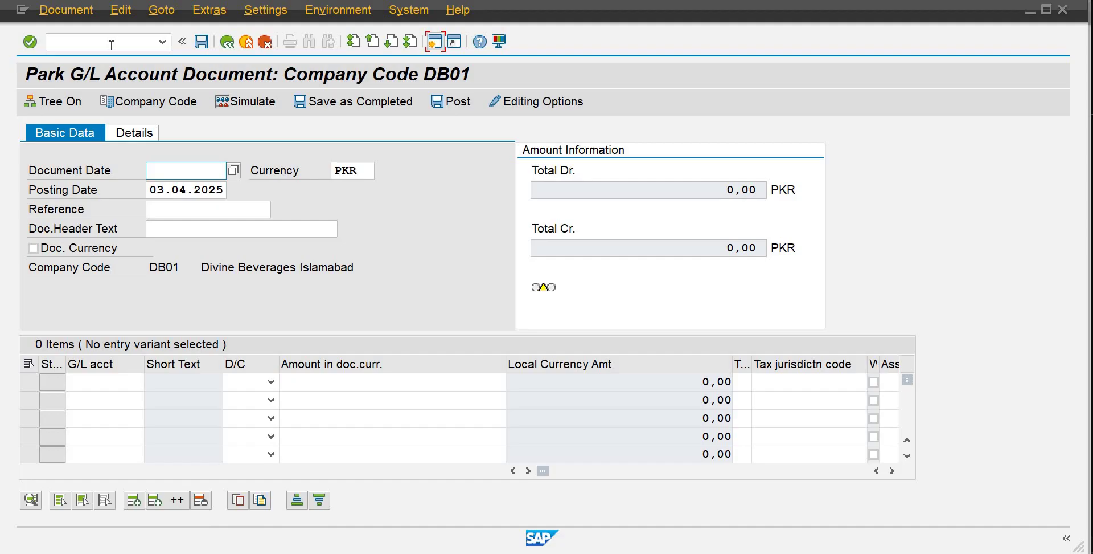
{"action": "left_click", "coordinate": [226, 42]}
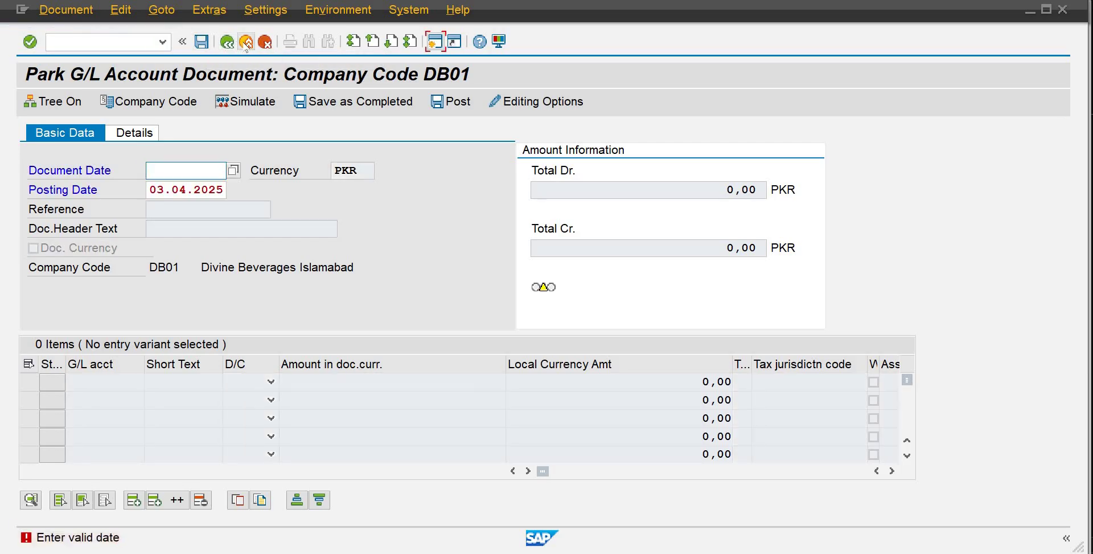
{"action": "left_click", "coordinate": [246, 43]}
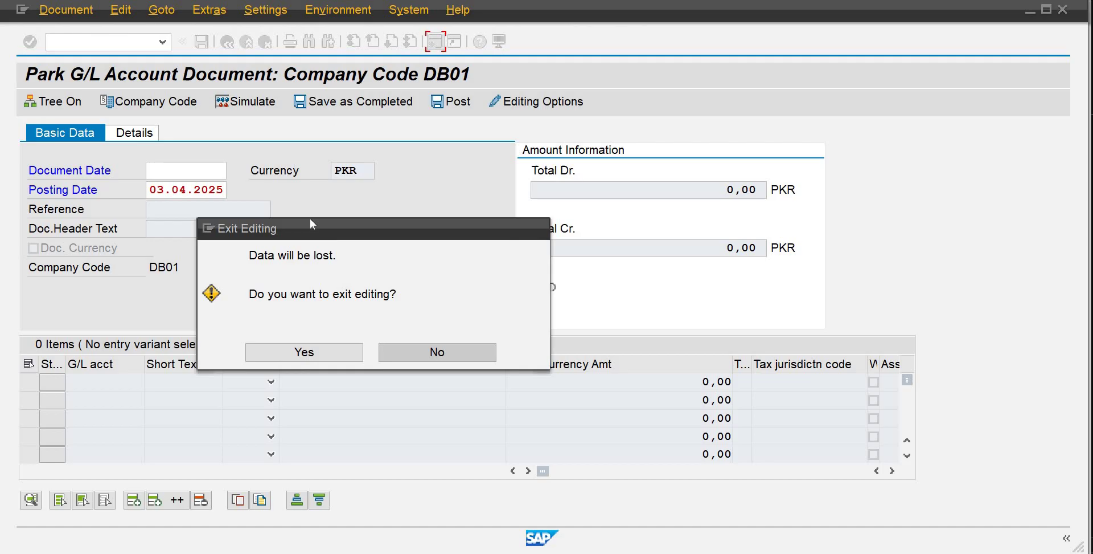
{"action": "left_click", "coordinate": [302, 352]}
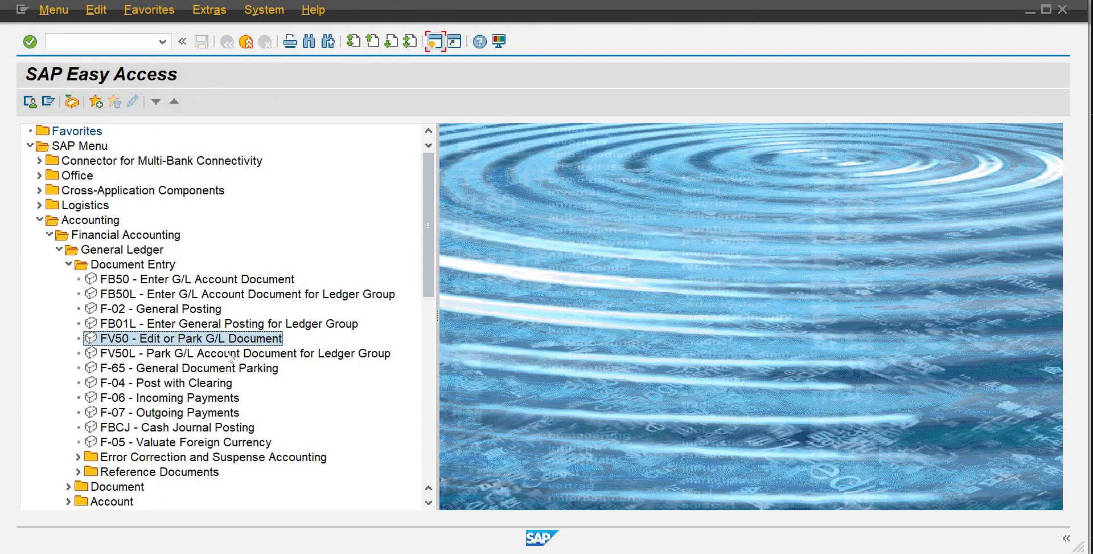
View the Park G/L Account Document for Ledger Group (FV50L) entry screen, and leave it without saving
{"action": "left_click", "coordinate": [232, 356]}
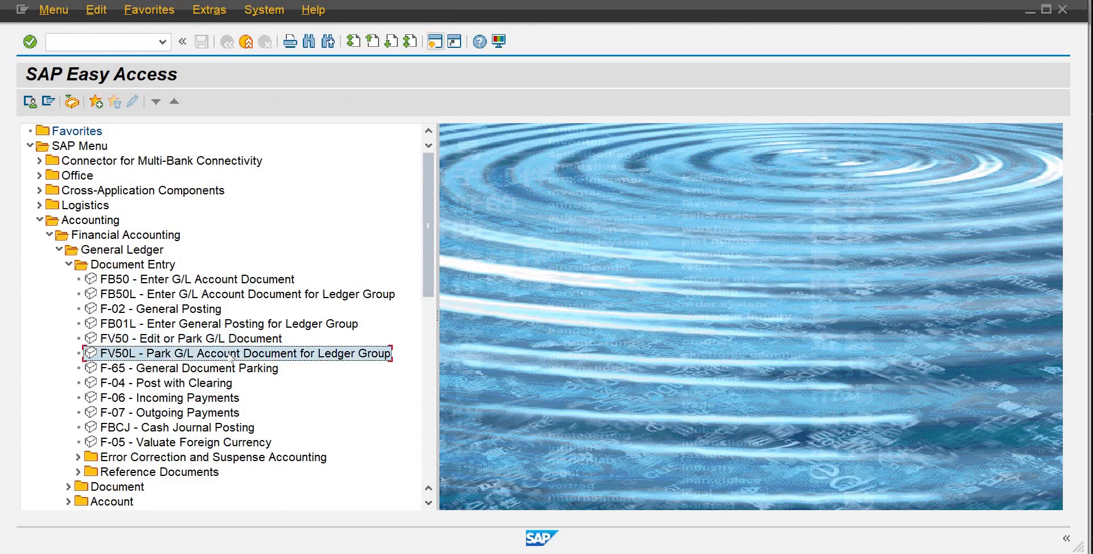
{"action": "double_click", "coordinate": [230, 354]}
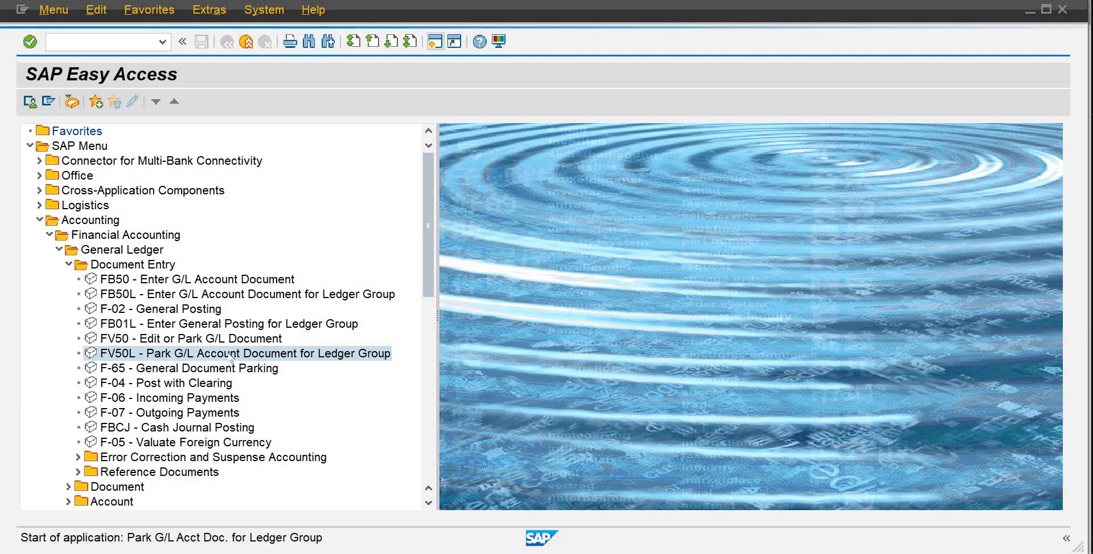
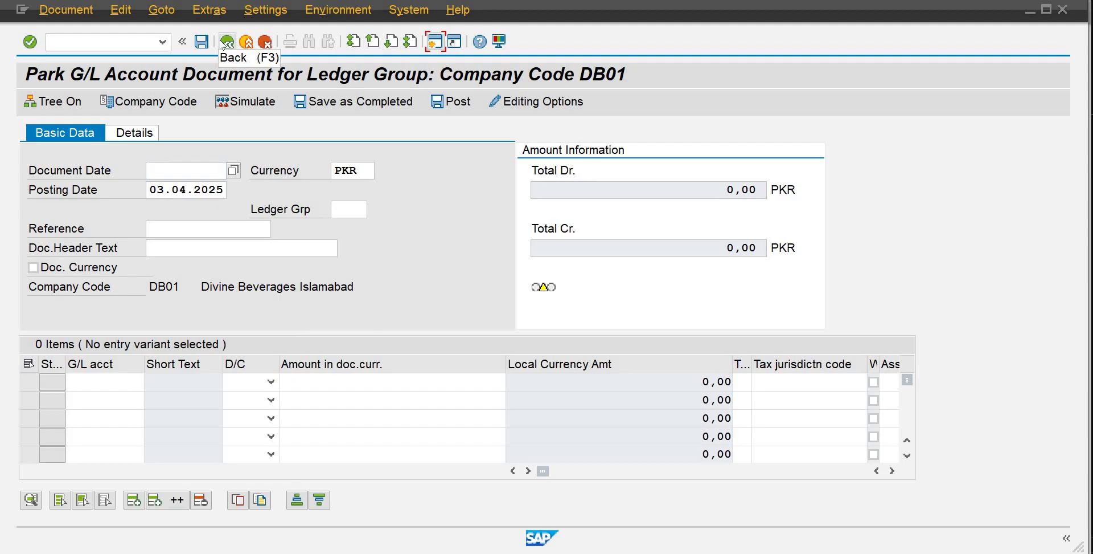
{"action": "left_click", "coordinate": [226, 43]}
{"action": "left_click", "coordinate": [248, 44]}
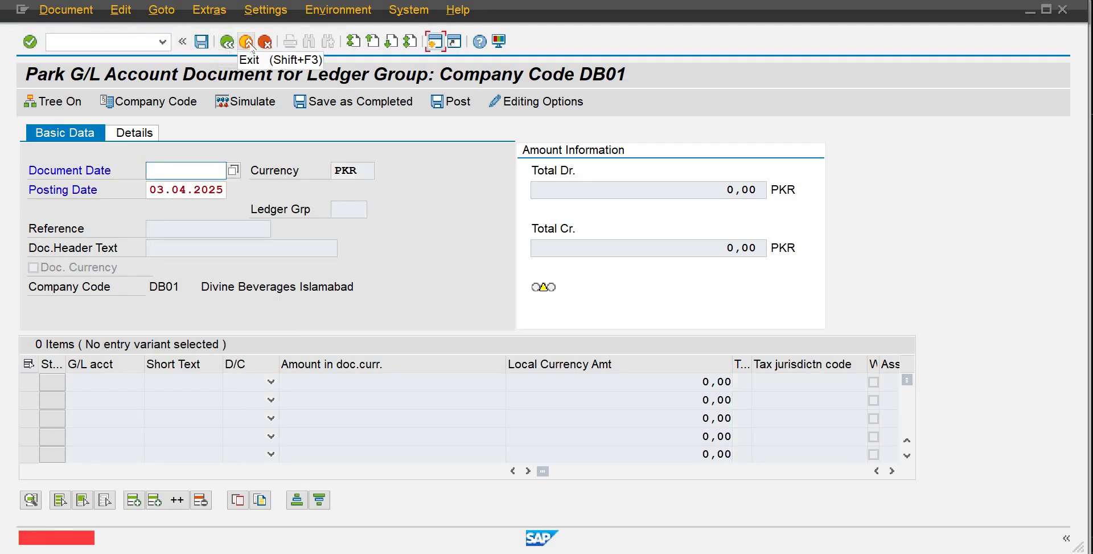
{"action": "left_click", "coordinate": [247, 43]}
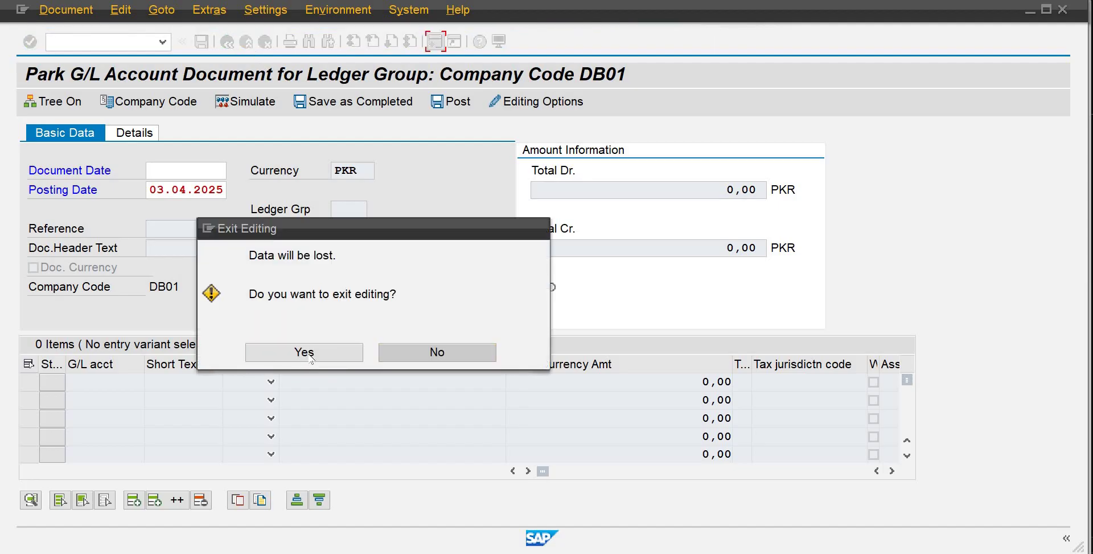
{"action": "left_click", "coordinate": [311, 353]}
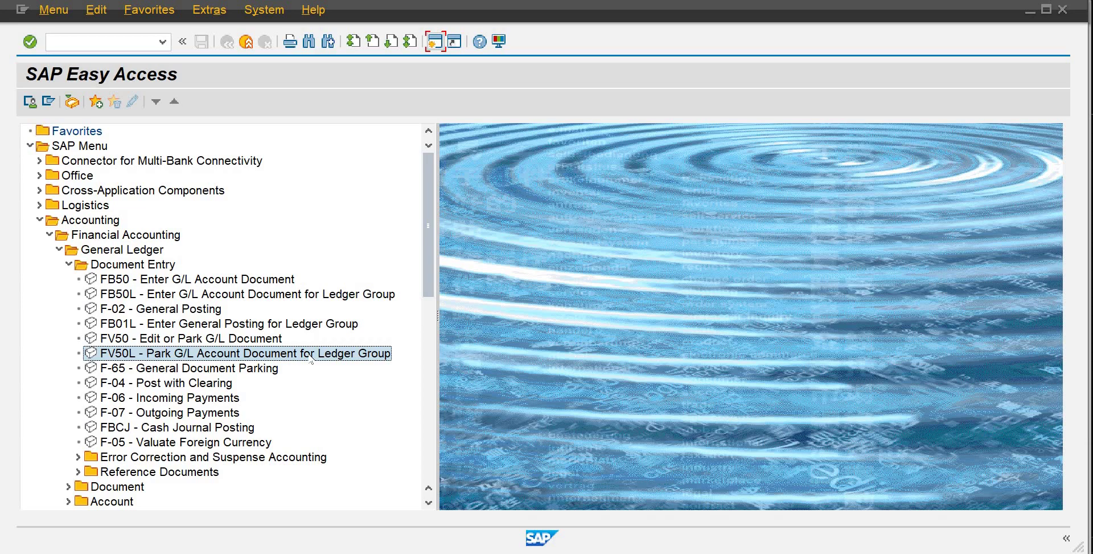
Open General Document Parking (F-65), check the posting key of the first line item, and return to the SAP menu
{"action": "double_click", "coordinate": [228, 369]}
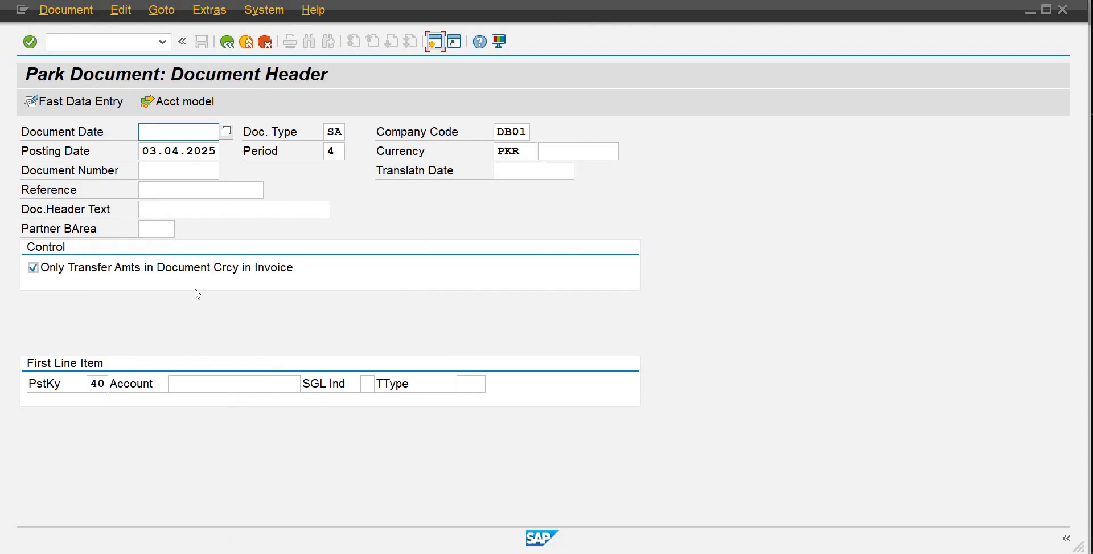
{"action": "left_click", "coordinate": [98, 383]}
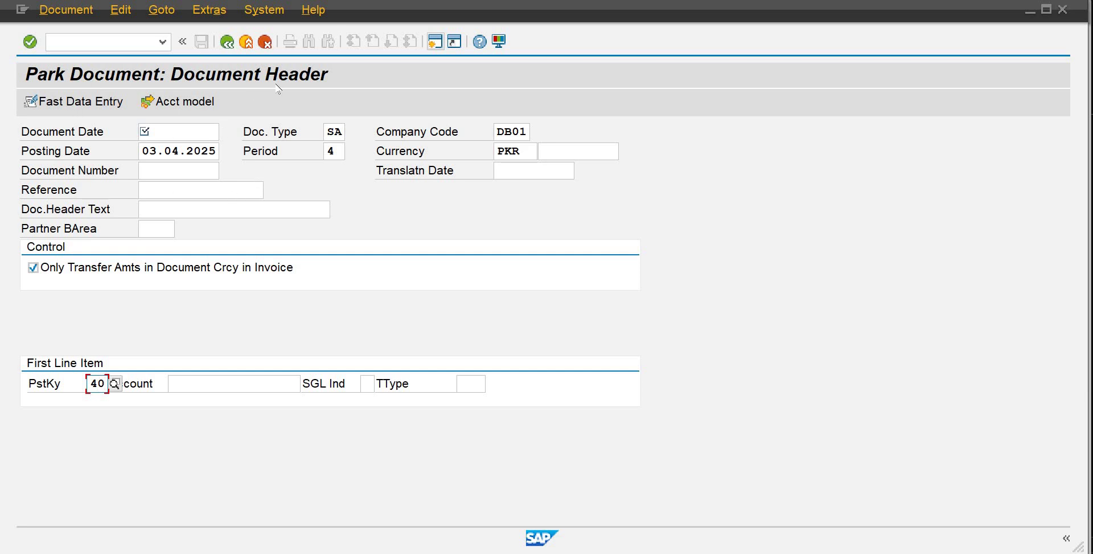
{"action": "left_click", "coordinate": [230, 46]}
{"action": "left_click", "coordinate": [246, 42]}
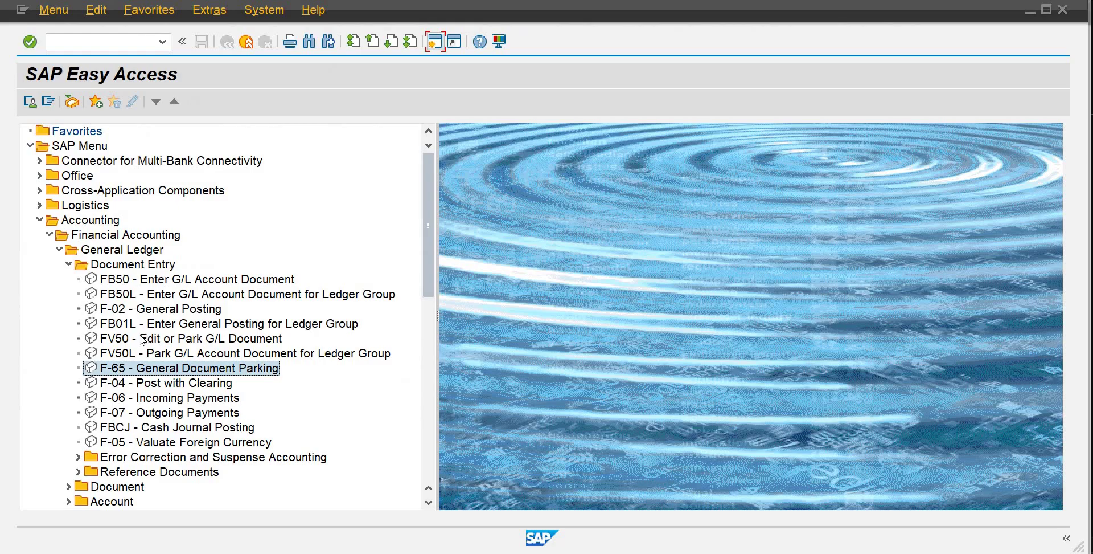
{"action": "left_click", "coordinate": [158, 341]}
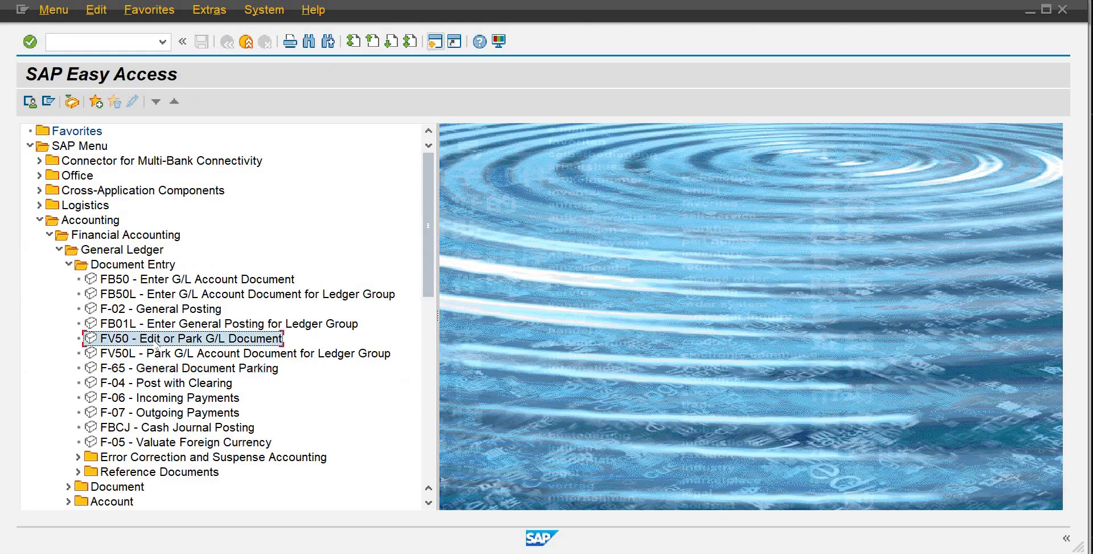
{"action": "left_click", "coordinate": [158, 356]}
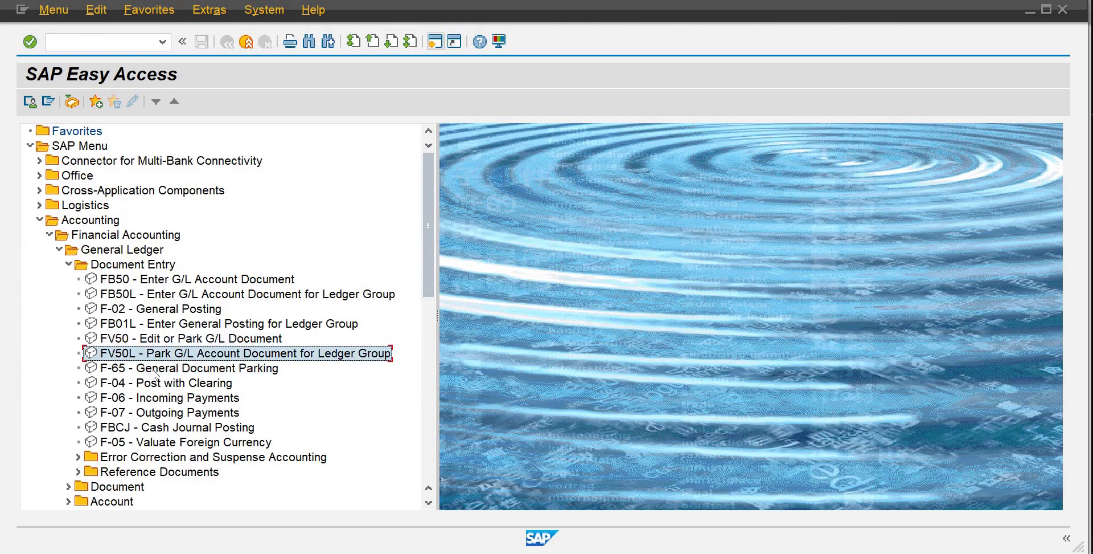
{"action": "left_click", "coordinate": [156, 370]}
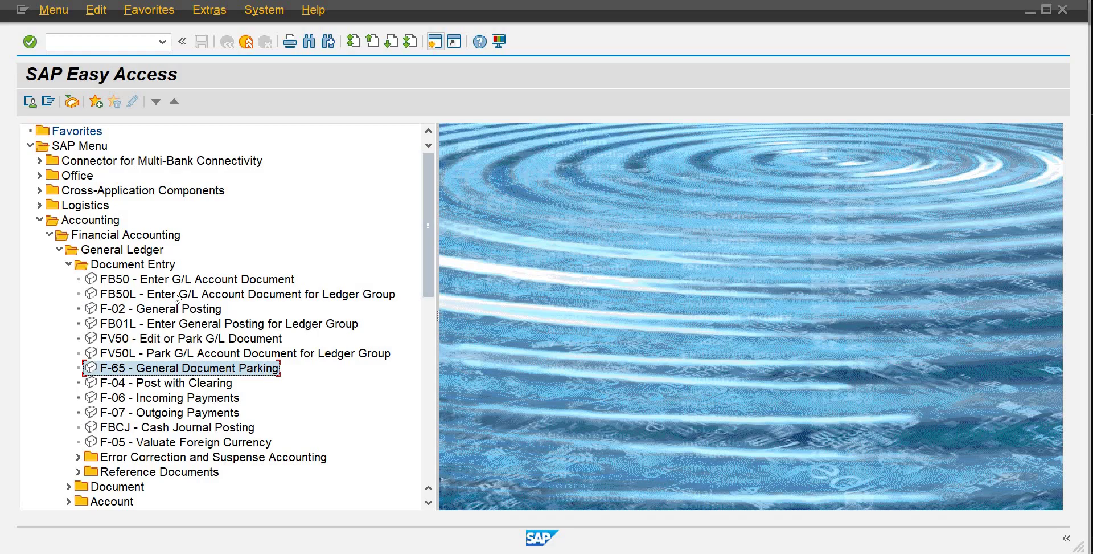
{"action": "left_click", "coordinate": [180, 340]}
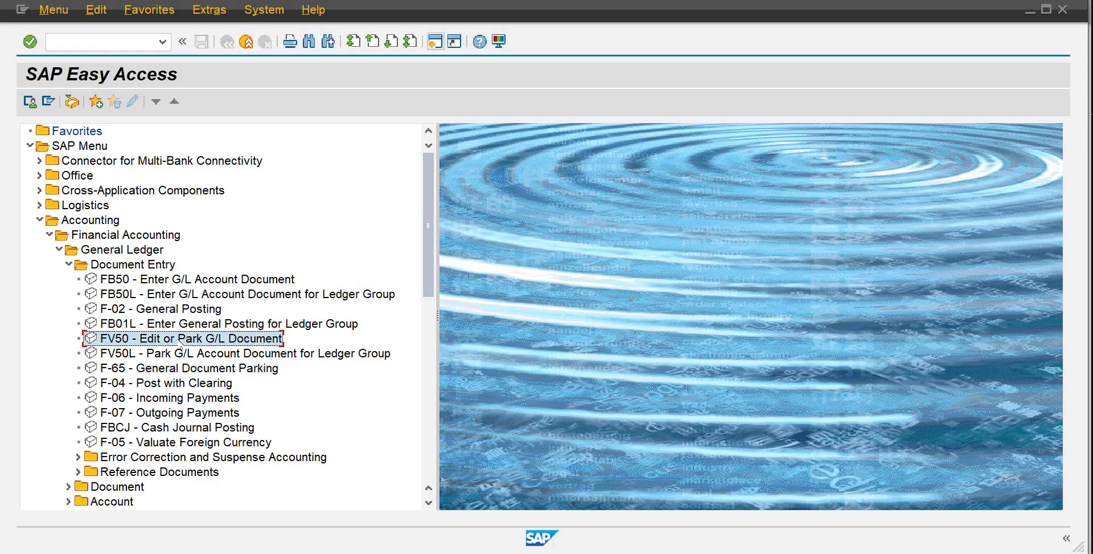
{"action": "left_click", "coordinate": [184, 370]}
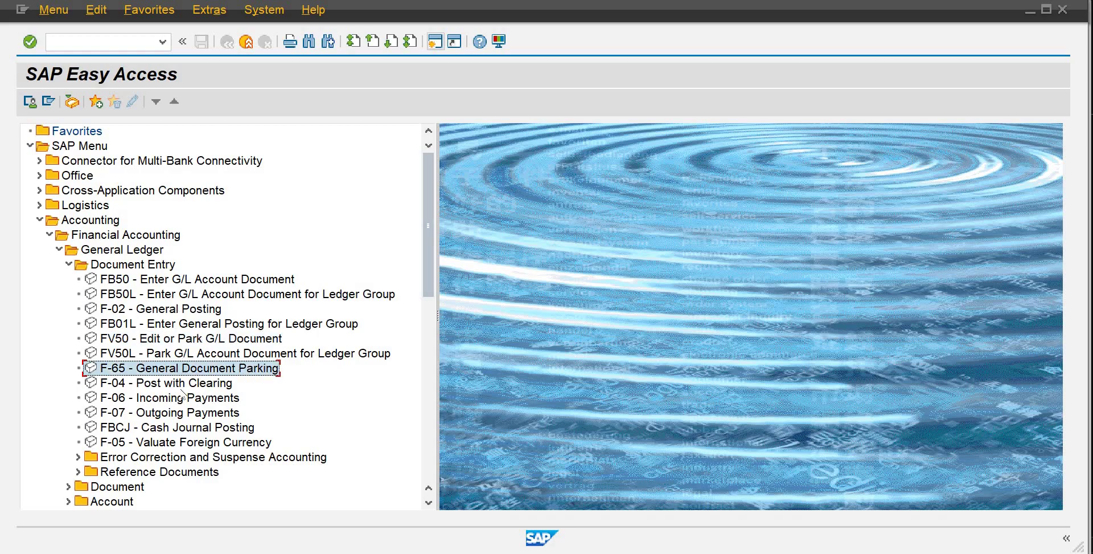
{"action": "left_click", "coordinate": [176, 428]}
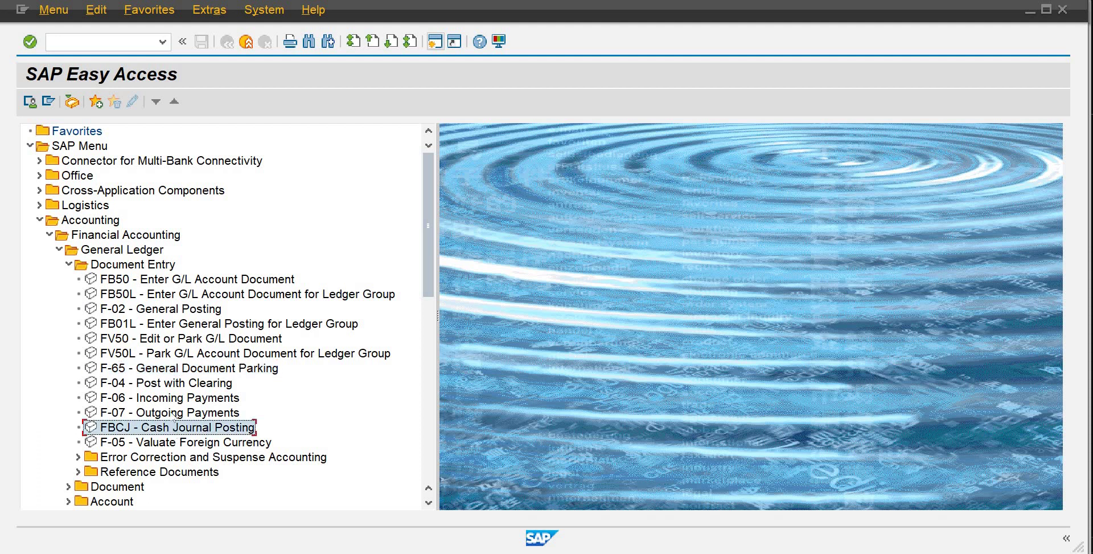
{"action": "left_click", "coordinate": [166, 385]}
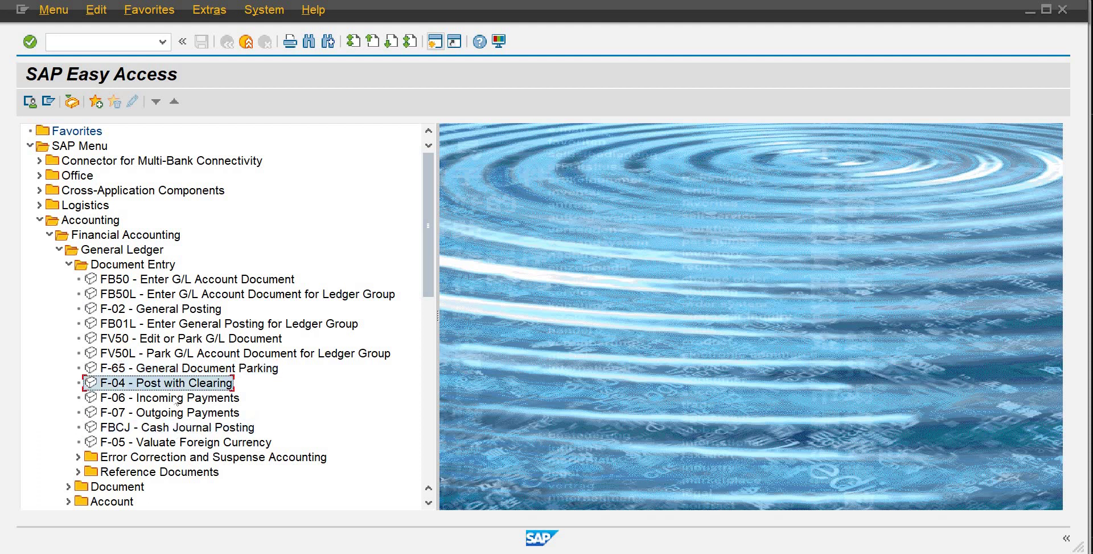
Review the Incoming Payments (F-06), Outgoing Payments (F-07) and Valuate Foreign Currency (F-05) entries under general ledger Document Entry
{"action": "left_click", "coordinate": [176, 399]}
{"action": "left_click", "coordinate": [178, 413]}
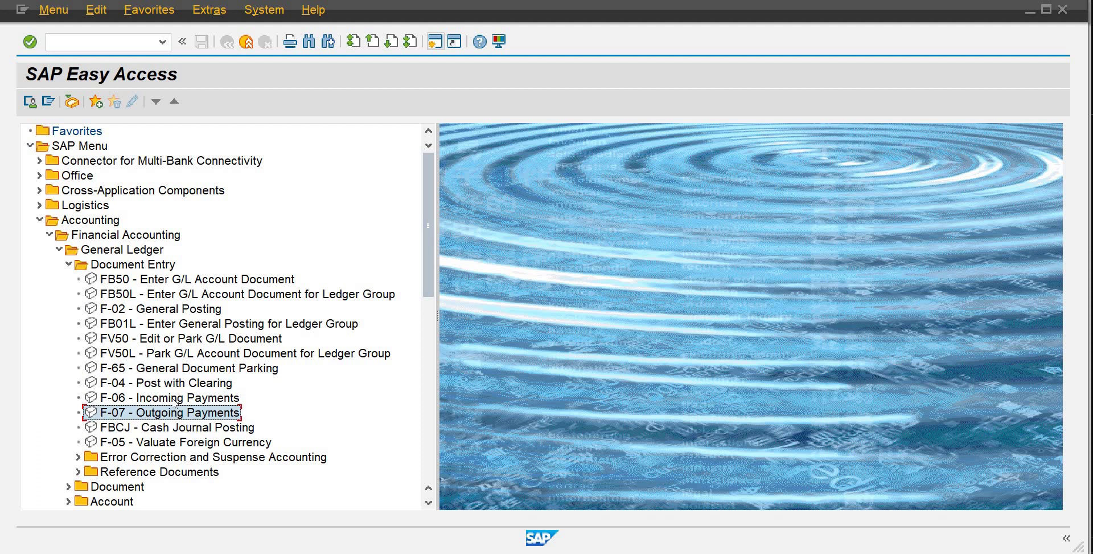
{"action": "left_click", "coordinate": [176, 401]}
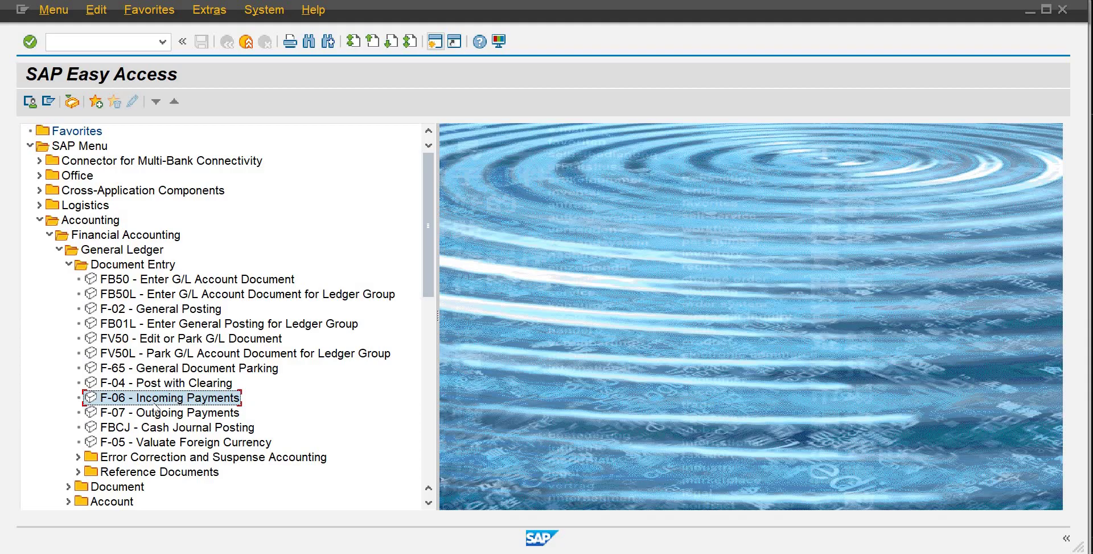
{"action": "left_click", "coordinate": [163, 447]}
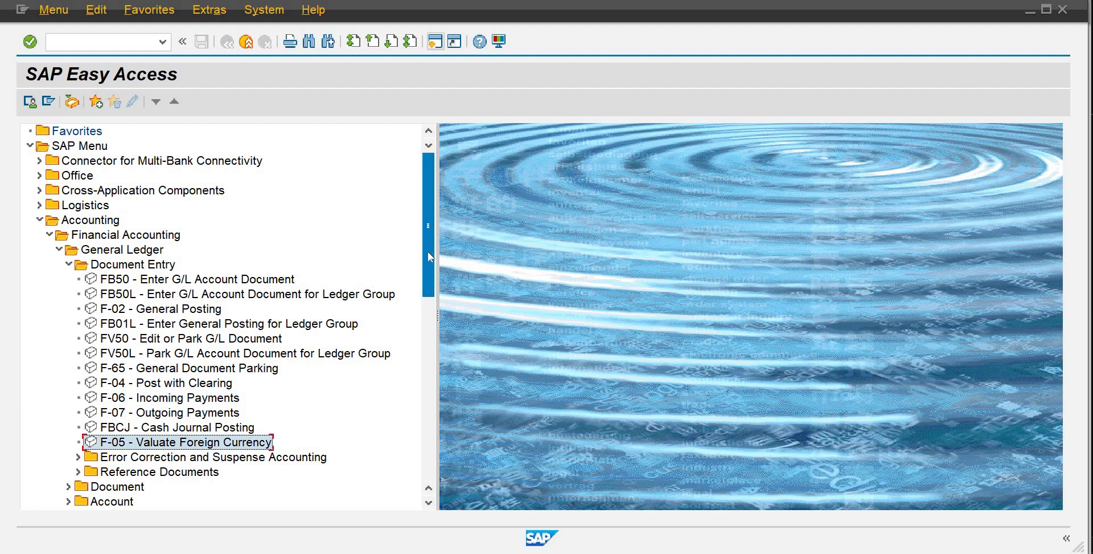
Expand Error Correction and Suspense Accounting and review the transactions under its Document Entry, Reversal and Manual Post-Processing folders
{"action": "scroll", "coordinate": [425, 278], "scroll_direction": "down", "scroll_amount": 2}
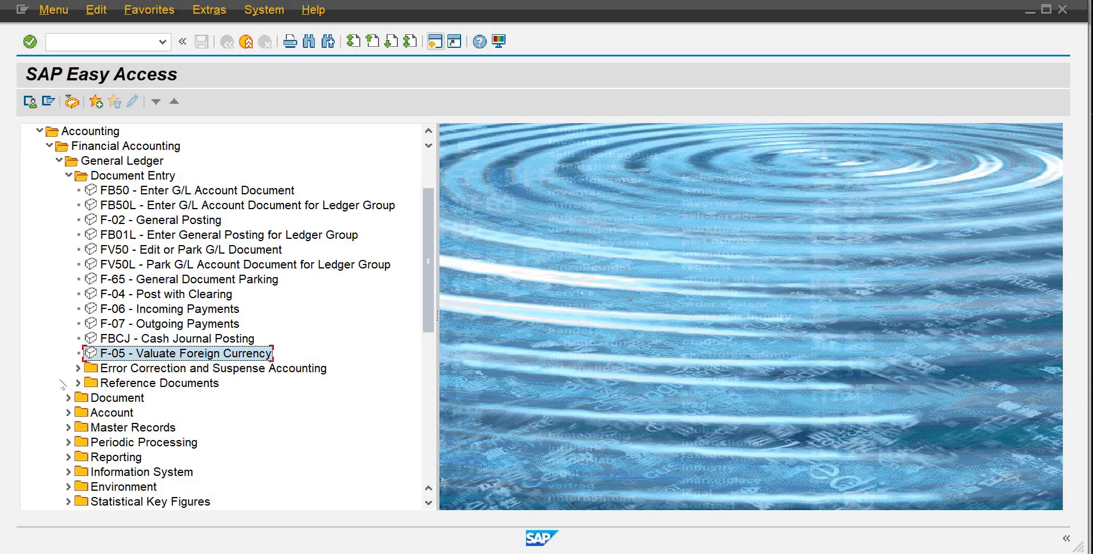
{"action": "left_click", "coordinate": [79, 368]}
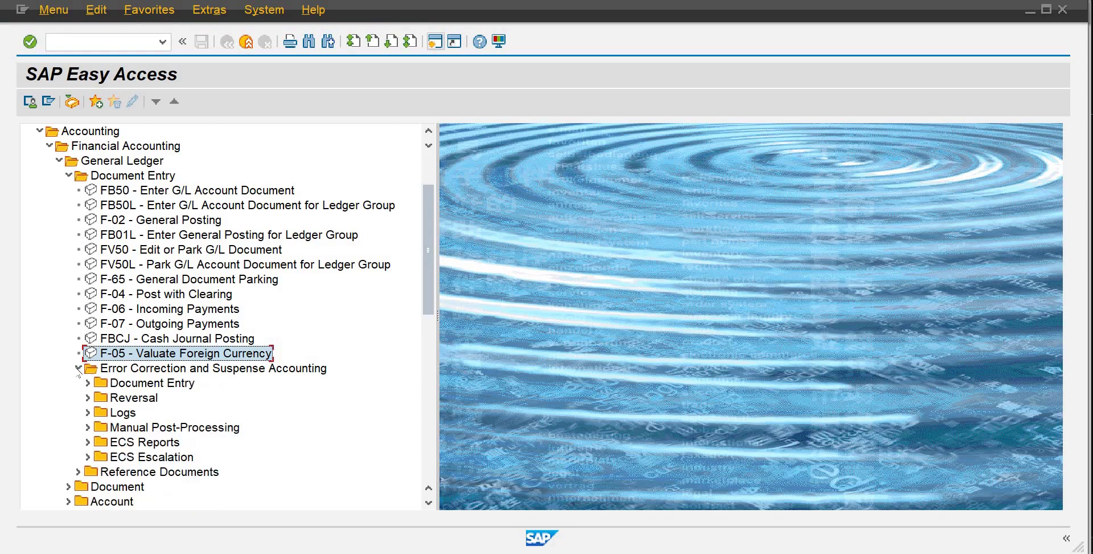
{"action": "left_click", "coordinate": [87, 383]}
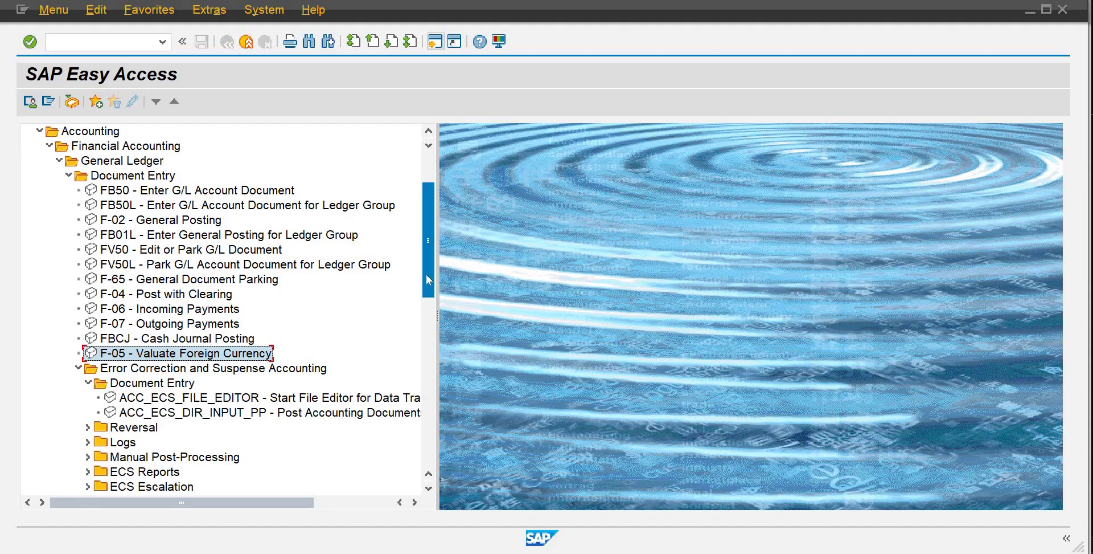
{"action": "mouse_move", "coordinate": [426, 274]}
{"action": "left_mouse_down"}
{"action": "mouse_move", "coordinate": [425, 311]}
{"action": "mouse_move", "coordinate": [426, 292]}
{"action": "left_mouse_up"}
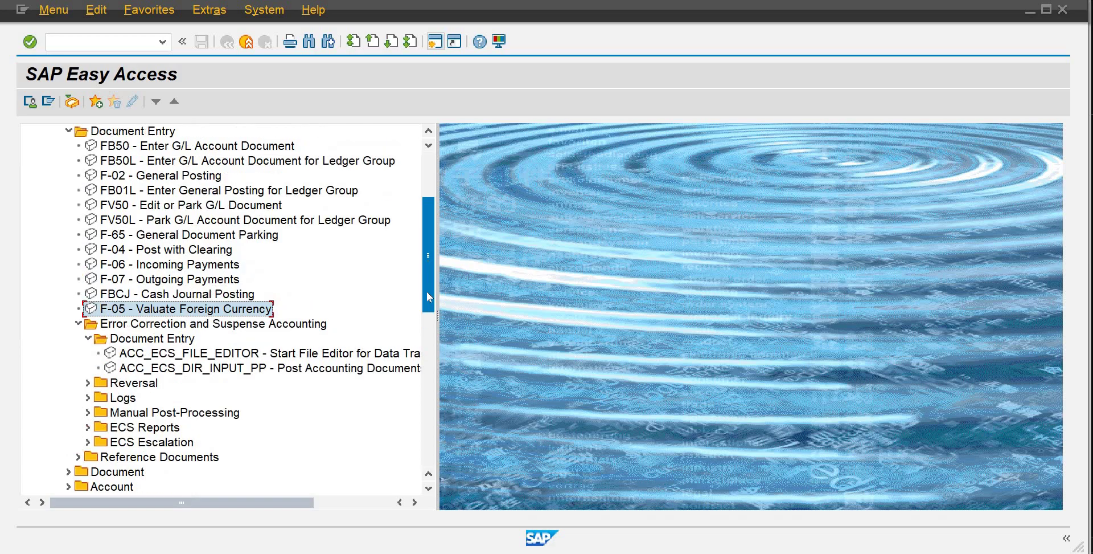
{"action": "left_click", "coordinate": [178, 357]}
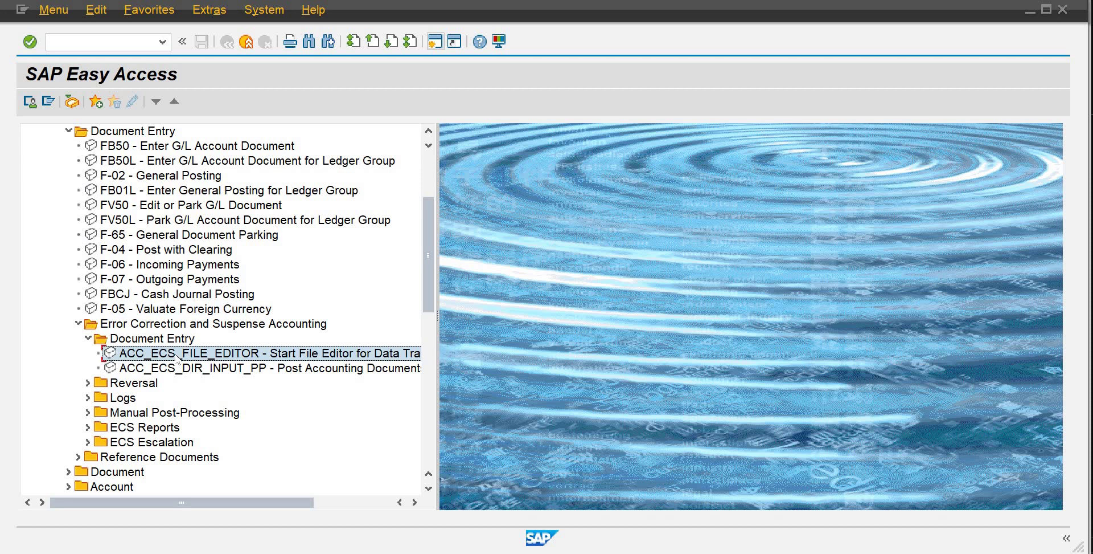
{"action": "left_click", "coordinate": [87, 383]}
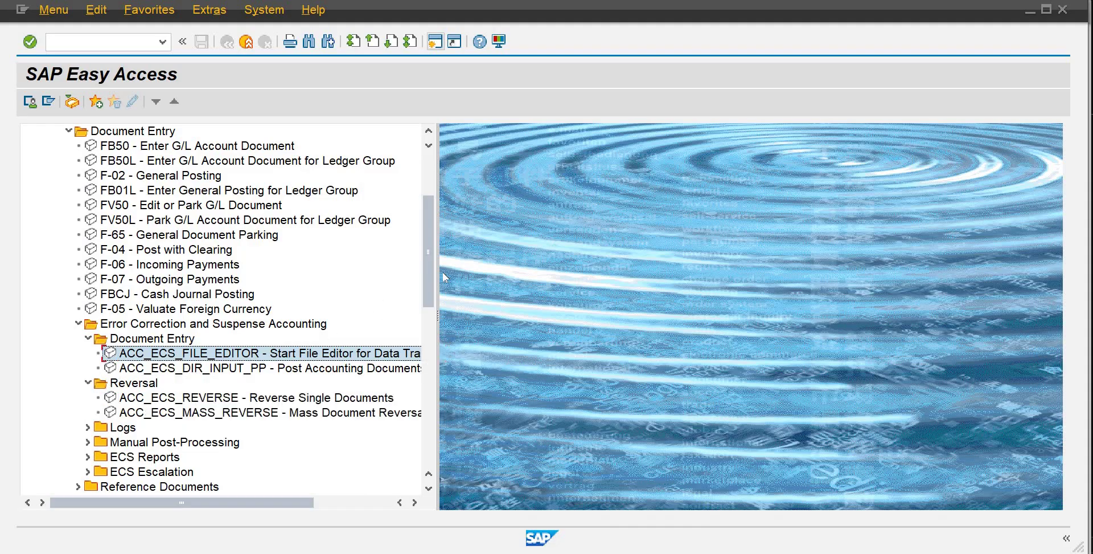
{"action": "left_click_drag", "start_coordinate": [429, 276], "coordinate": [429, 329]}
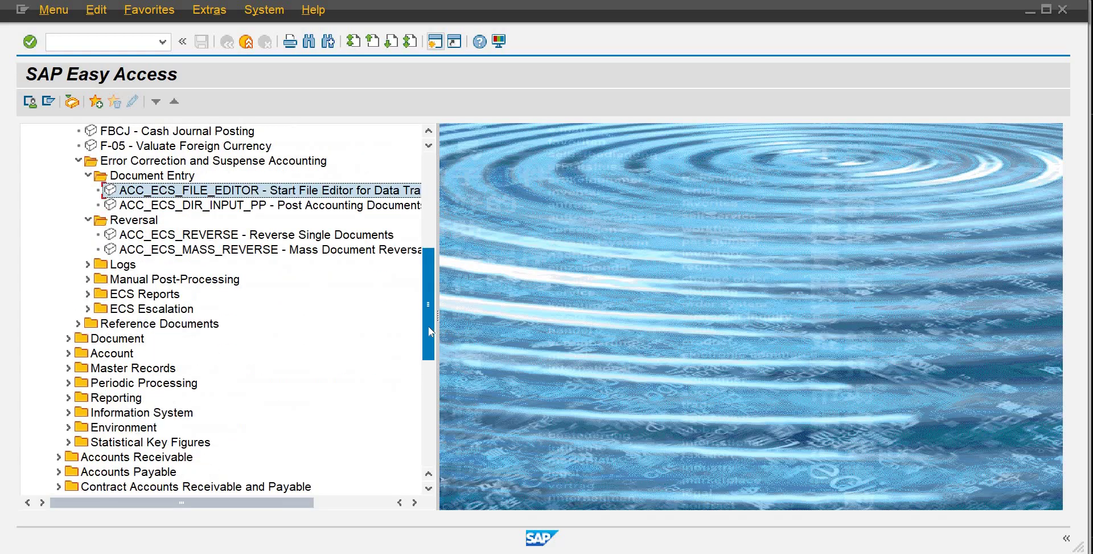
{"action": "left_click", "coordinate": [87, 279]}
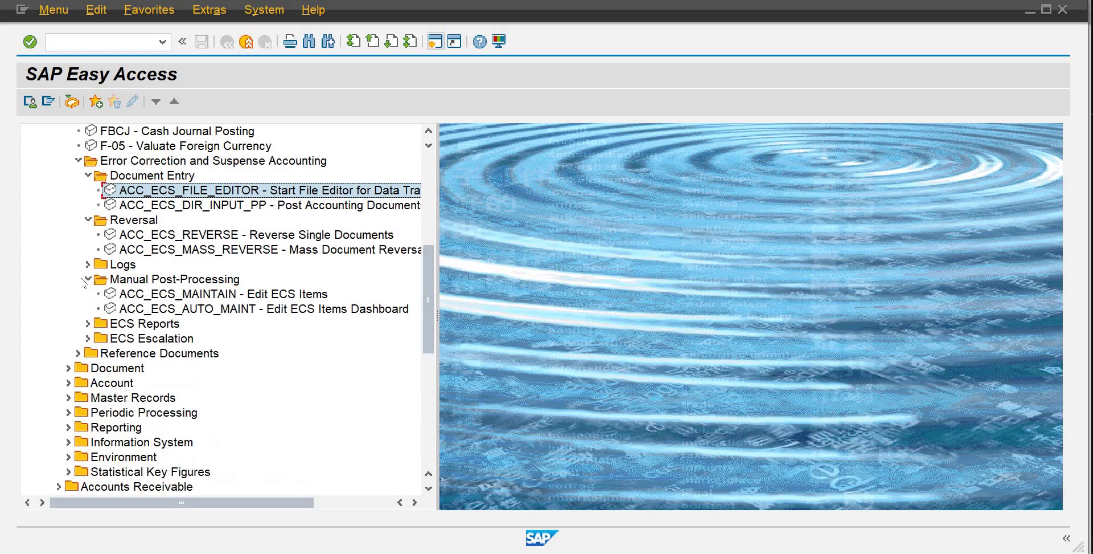
{"action": "left_click", "coordinate": [87, 279]}
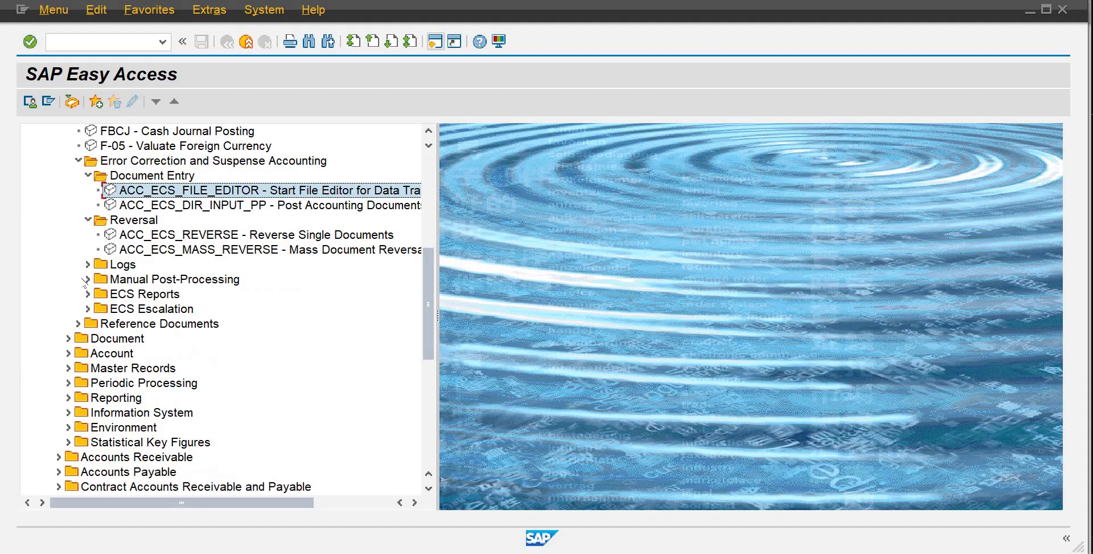
Expand Reference Documents under Document Entry and review the Recurring Document (FBD1) and Sample Document (F-01) entries
{"action": "left_click", "coordinate": [78, 324]}
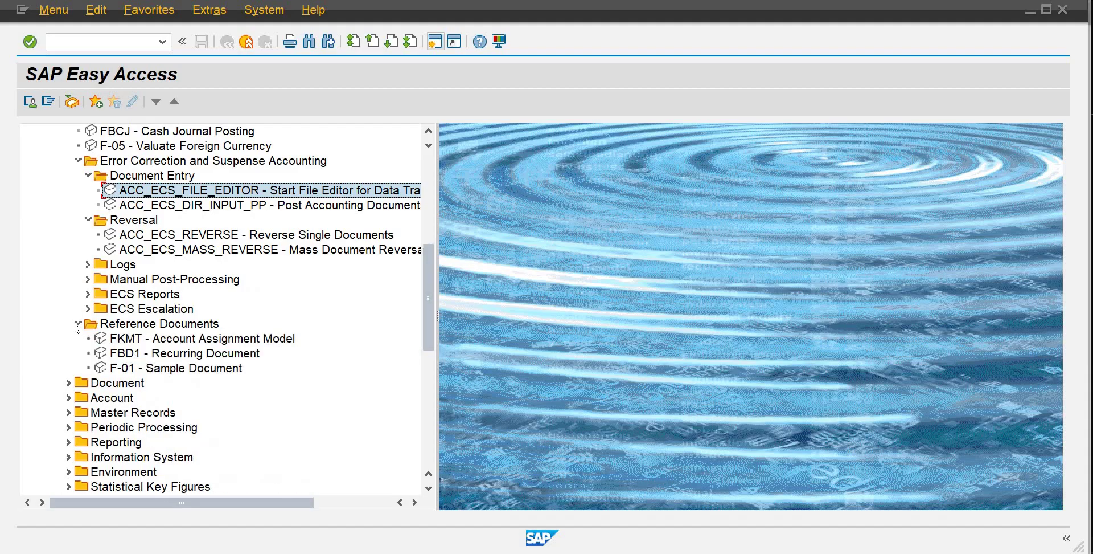
{"action": "left_click", "coordinate": [155, 368]}
{"action": "left_click", "coordinate": [182, 354]}
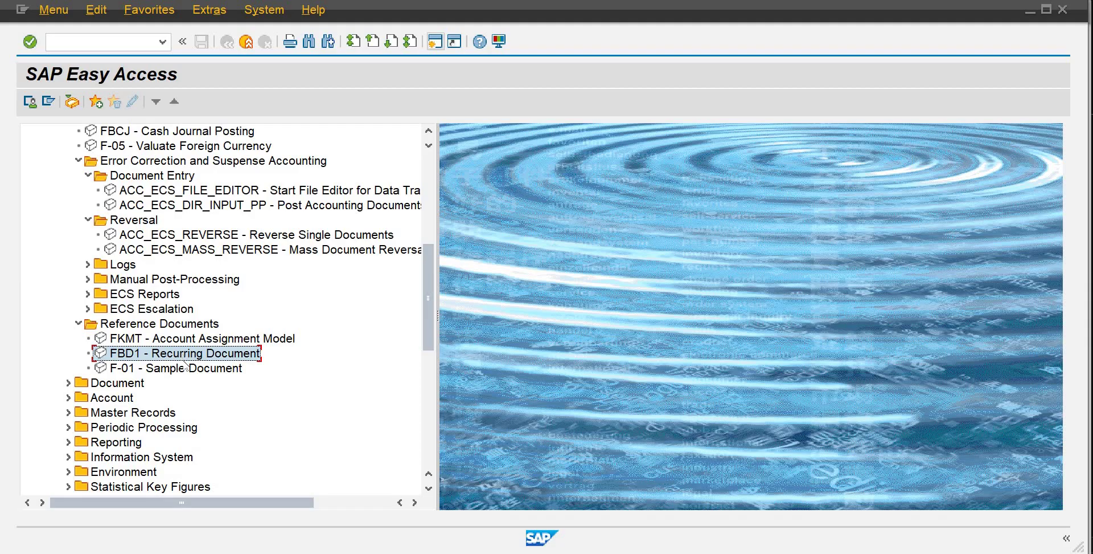
{"action": "left_click", "coordinate": [186, 371]}
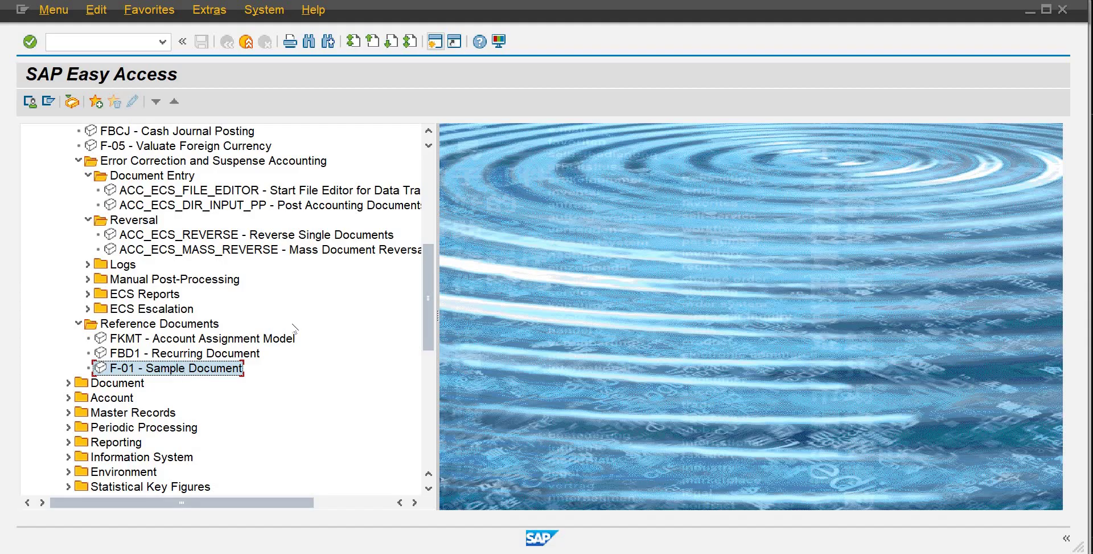
Collapse Document Entry, and expand the general ledger Document folder and its Parked Documents to review Change (FB02) and Post/Delete (FBV0)
{"action": "scroll", "coordinate": [424, 242], "scroll_direction": "up", "scroll_amount": 7}
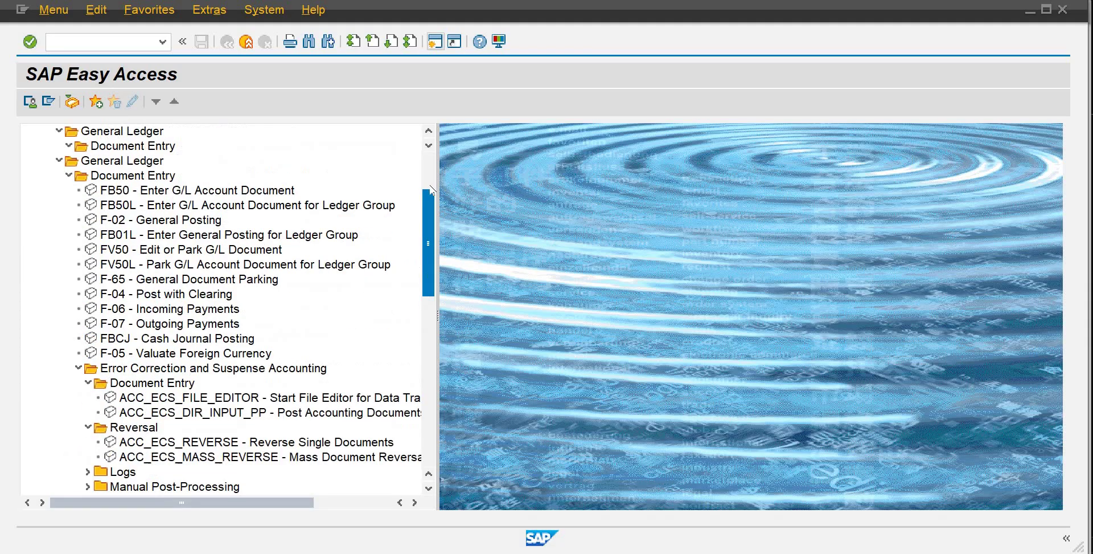
{"action": "left_click", "coordinate": [128, 266]}
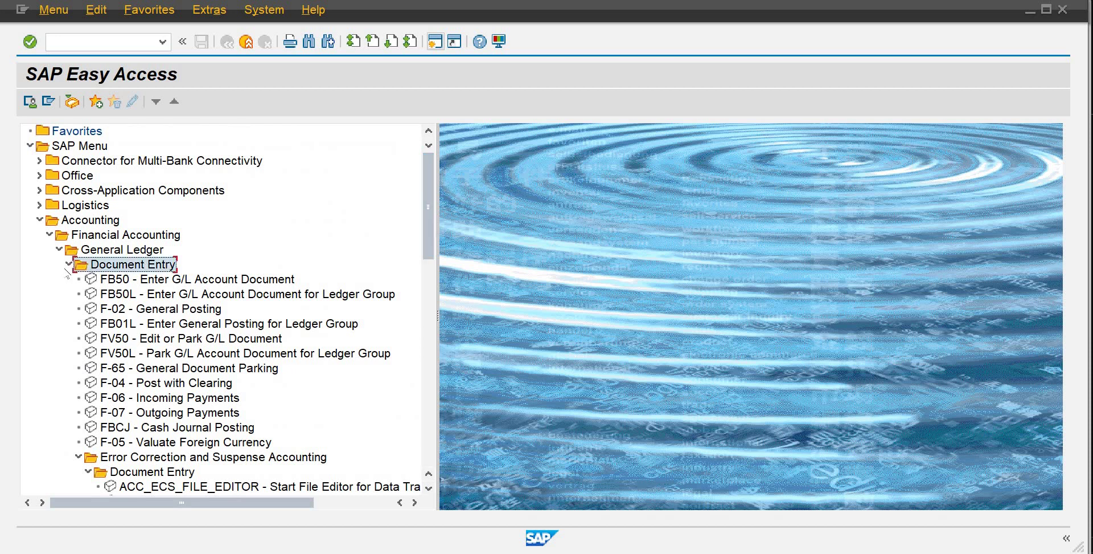
{"action": "left_click", "coordinate": [68, 264]}
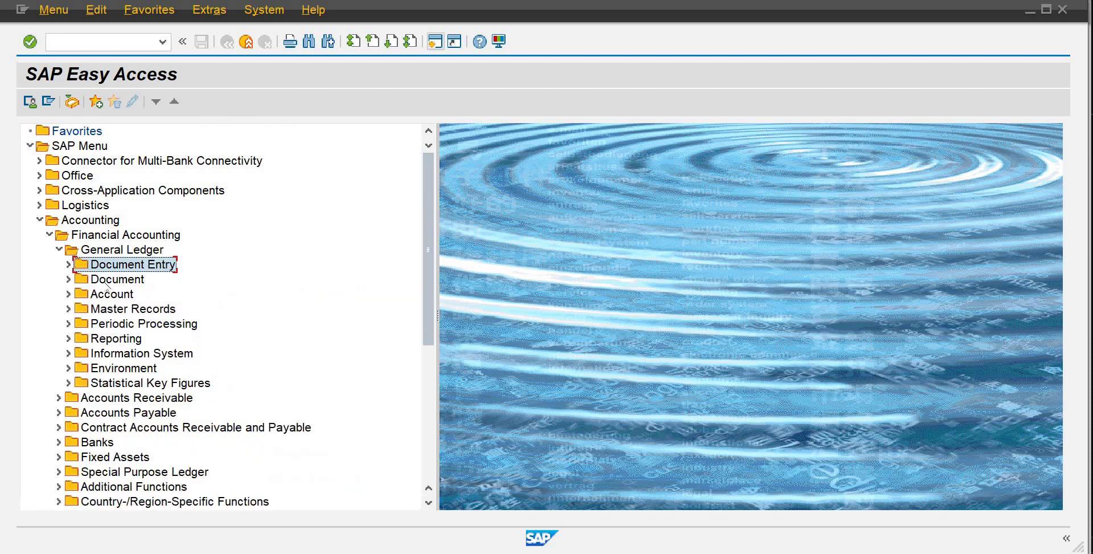
{"action": "left_click", "coordinate": [68, 279]}
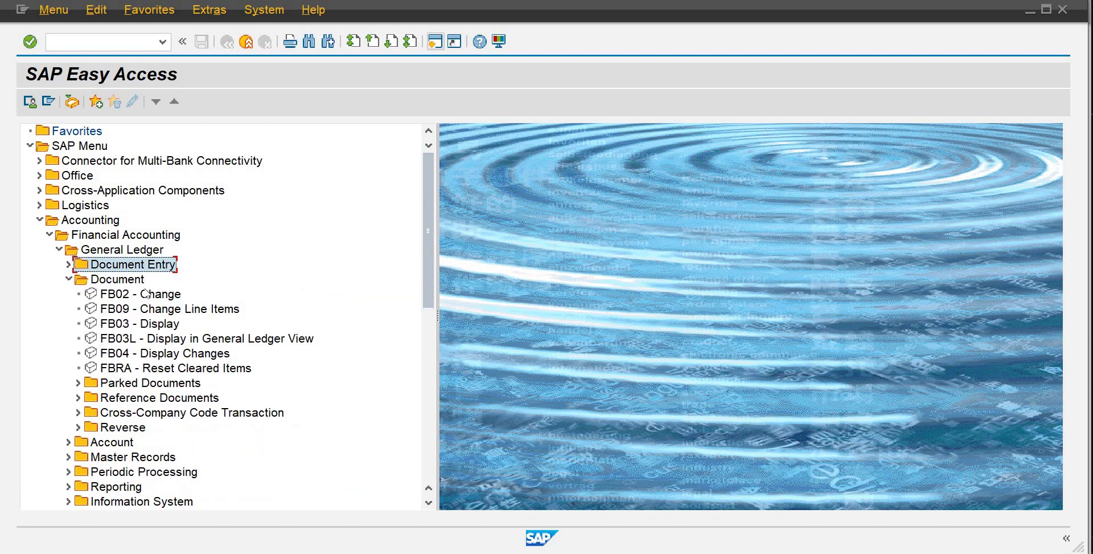
{"action": "left_click", "coordinate": [147, 293]}
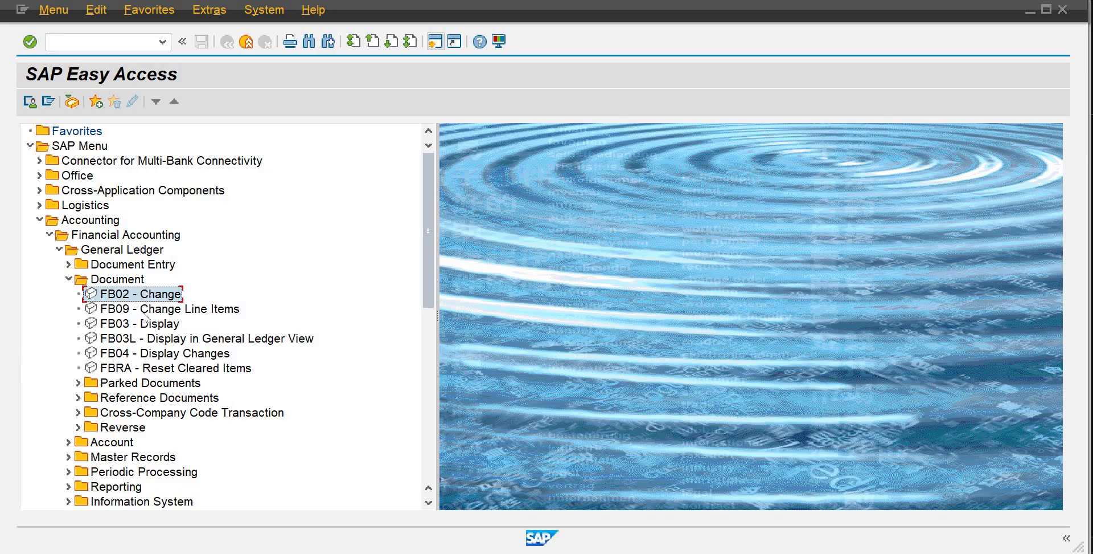
{"action": "left_click", "coordinate": [78, 383]}
{"action": "left_click", "coordinate": [157, 368]}
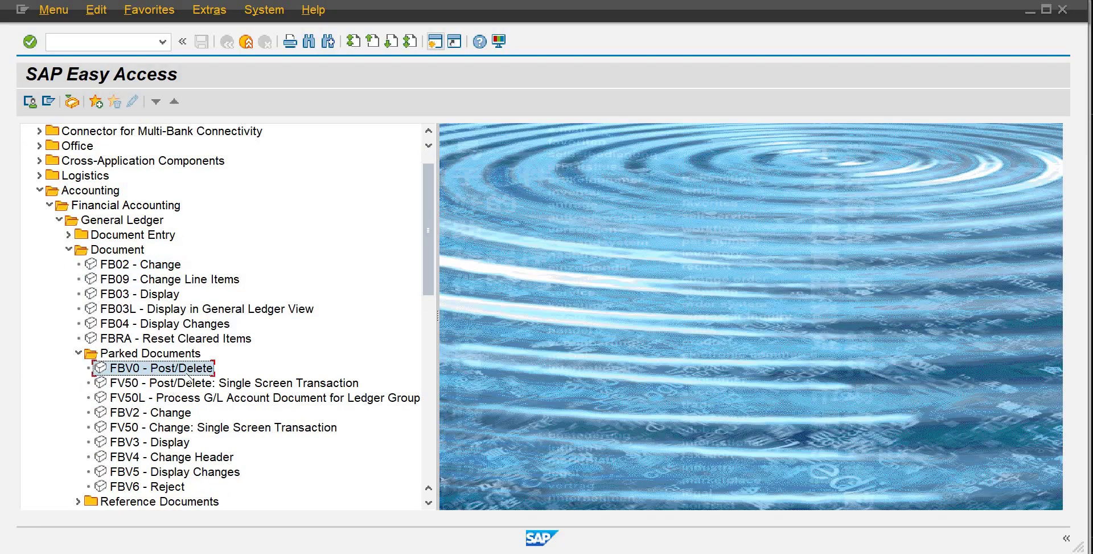
Expand Reference Documents under the Document folder and review its Recurring Document transactions
{"action": "left_click", "coordinate": [79, 501]}
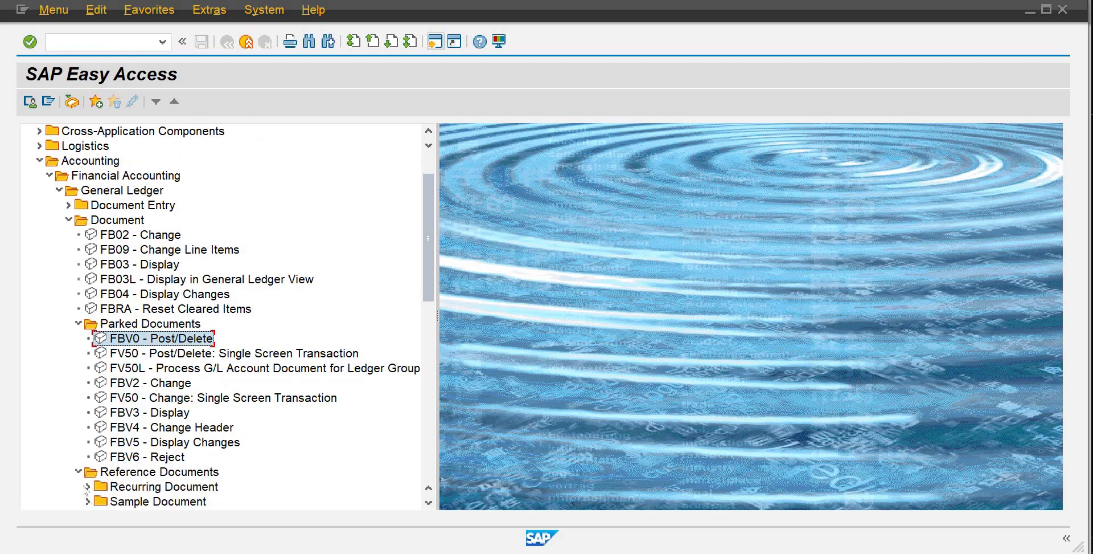
{"action": "left_click", "coordinate": [87, 487]}
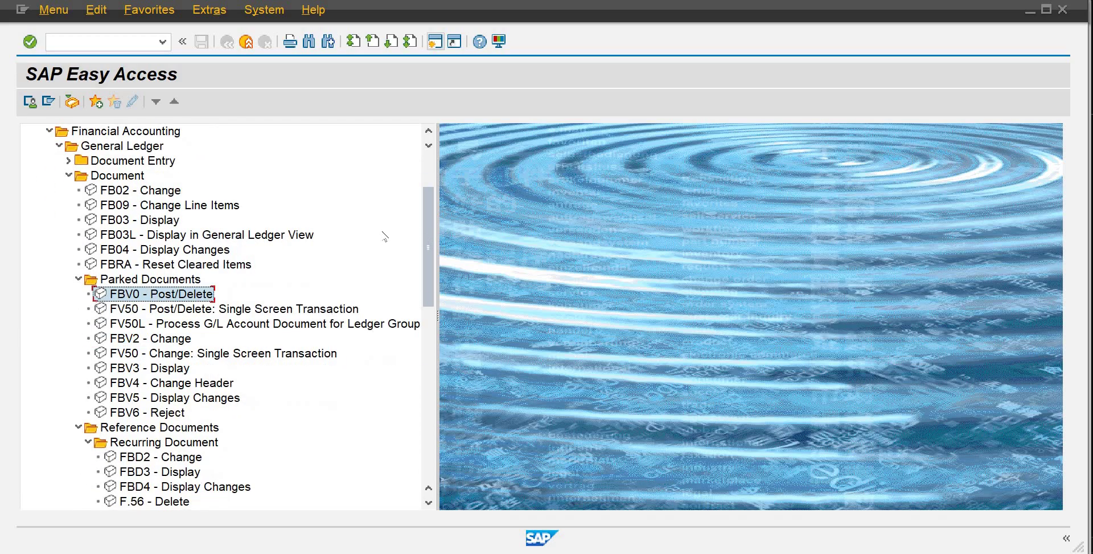
{"action": "scroll", "coordinate": [425, 288], "scroll_direction": "down", "scroll_amount": 4}
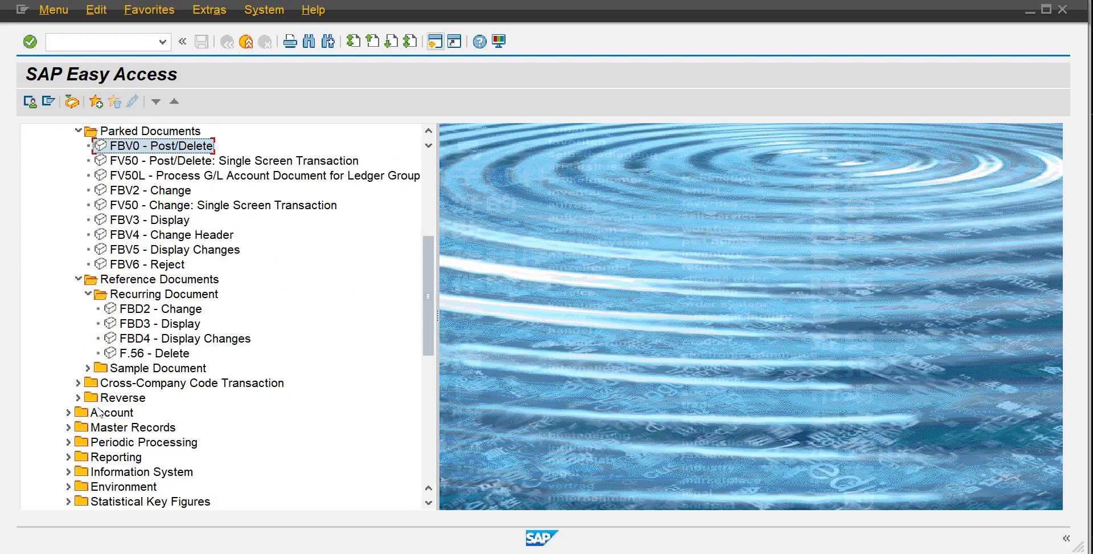
Expand the general ledger Account and Master Records folders to review their contents, including a brief look at G/L Accounts
{"action": "left_click", "coordinate": [68, 413]}
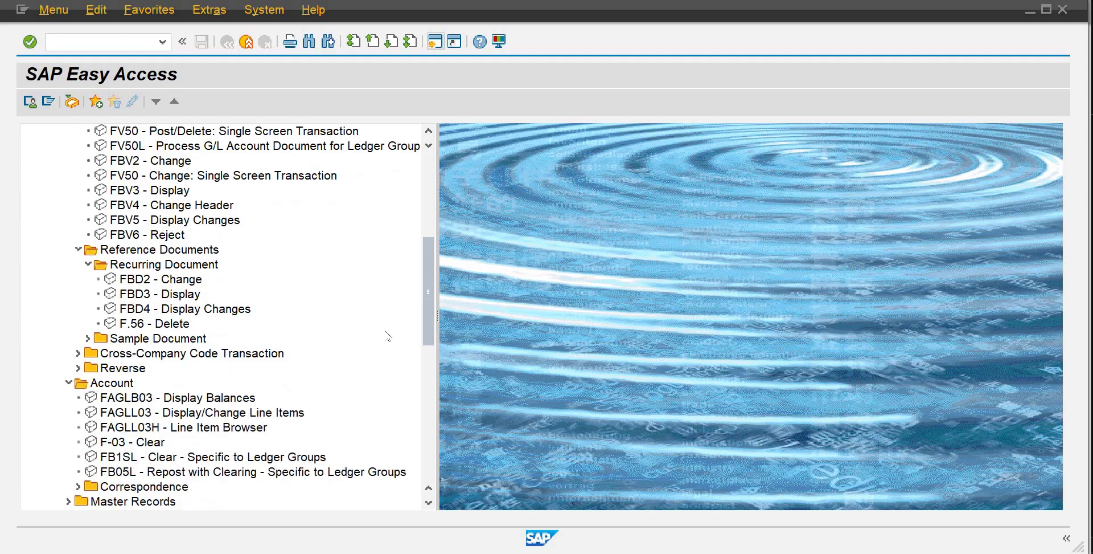
{"action": "scroll", "coordinate": [427, 322], "scroll_direction": "down", "scroll_amount": 6}
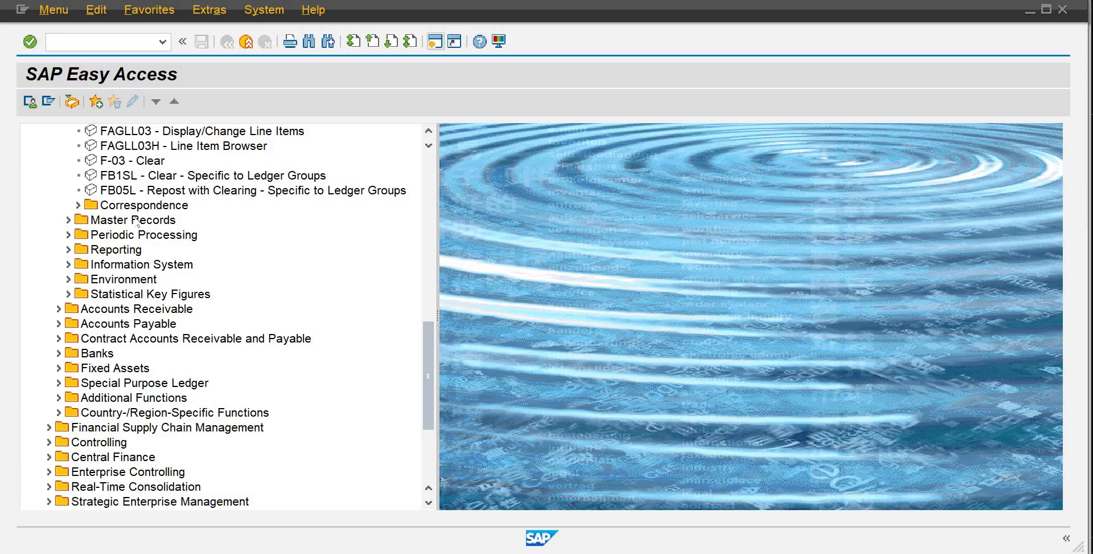
{"action": "left_click", "coordinate": [136, 221]}
{"action": "left_click", "coordinate": [67, 220]}
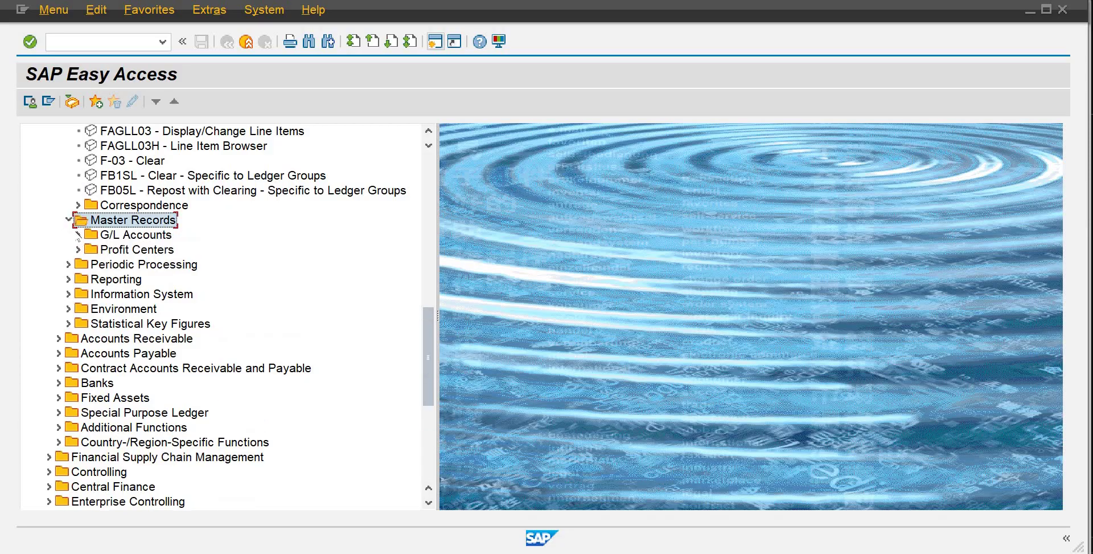
{"action": "left_click", "coordinate": [78, 235]}
{"action": "left_click", "coordinate": [78, 235]}
View the contents of the general ledger Periodic Processing and Reporting folders, collapsing each one again
{"action": "left_click", "coordinate": [68, 264]}
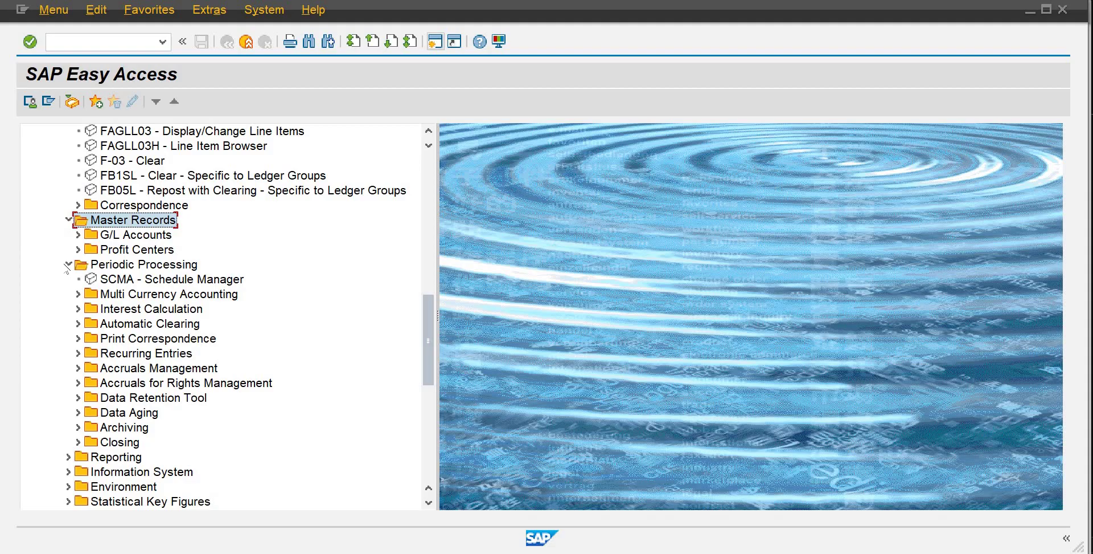
{"action": "left_click", "coordinate": [67, 264]}
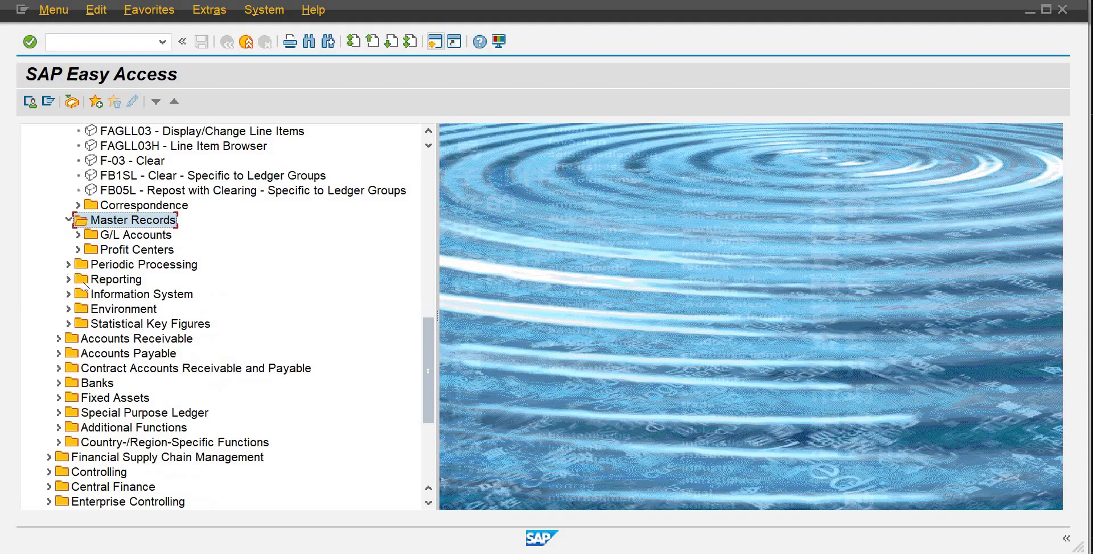
{"action": "left_click", "coordinate": [68, 279]}
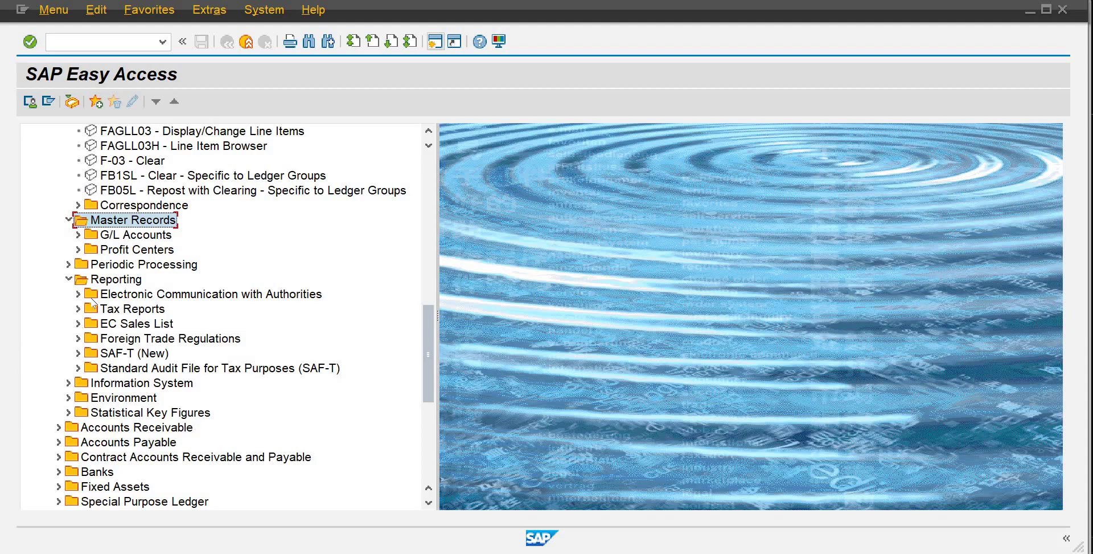
{"action": "left_click", "coordinate": [69, 279]}
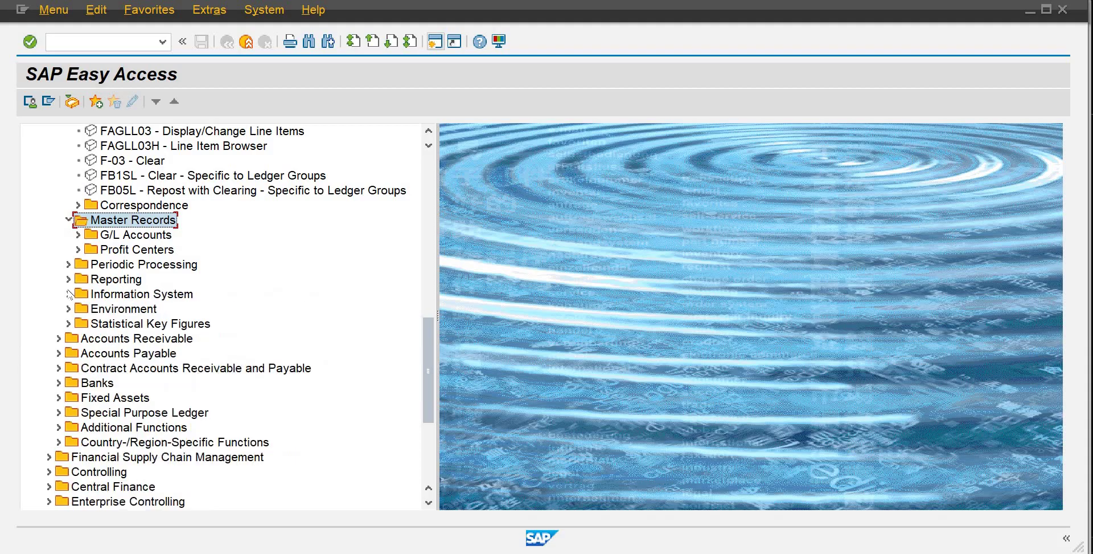
Expand Information System and its General Ledger Reports down to the Financial Statement / Cash Flow folders
{"action": "left_click", "coordinate": [69, 294]}
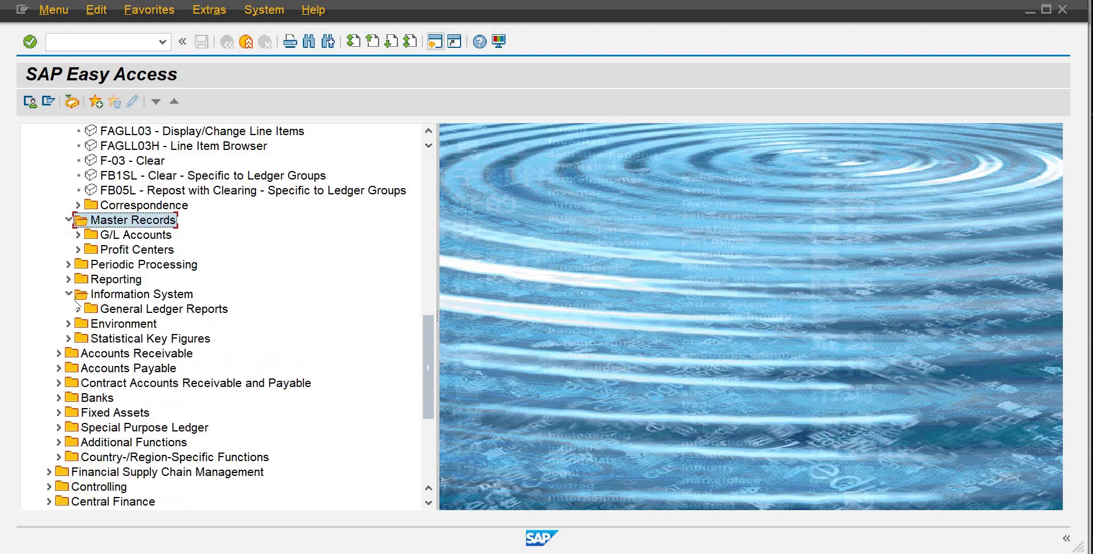
{"action": "left_click", "coordinate": [78, 309]}
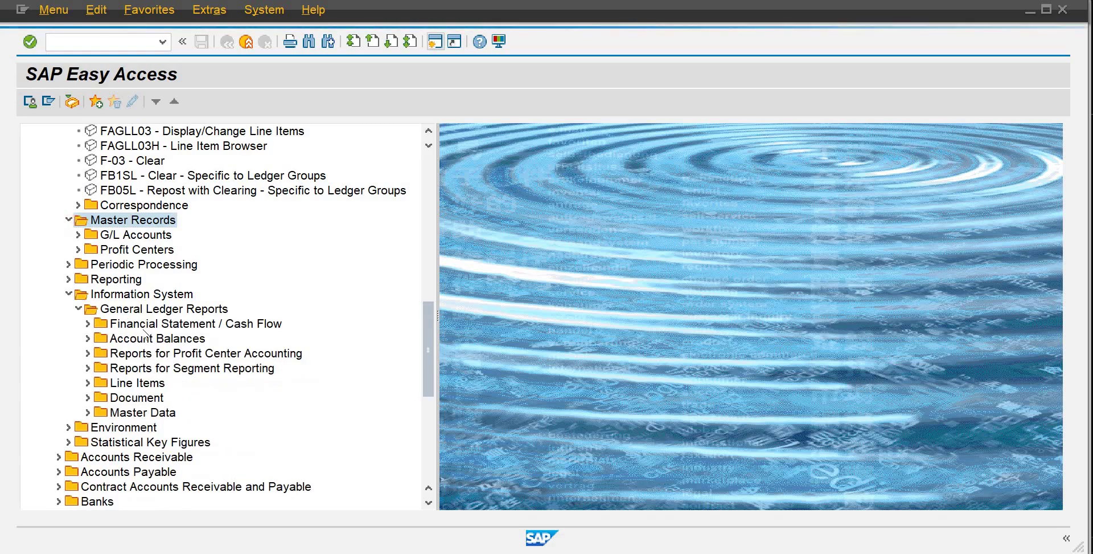
{"action": "left_click", "coordinate": [121, 323]}
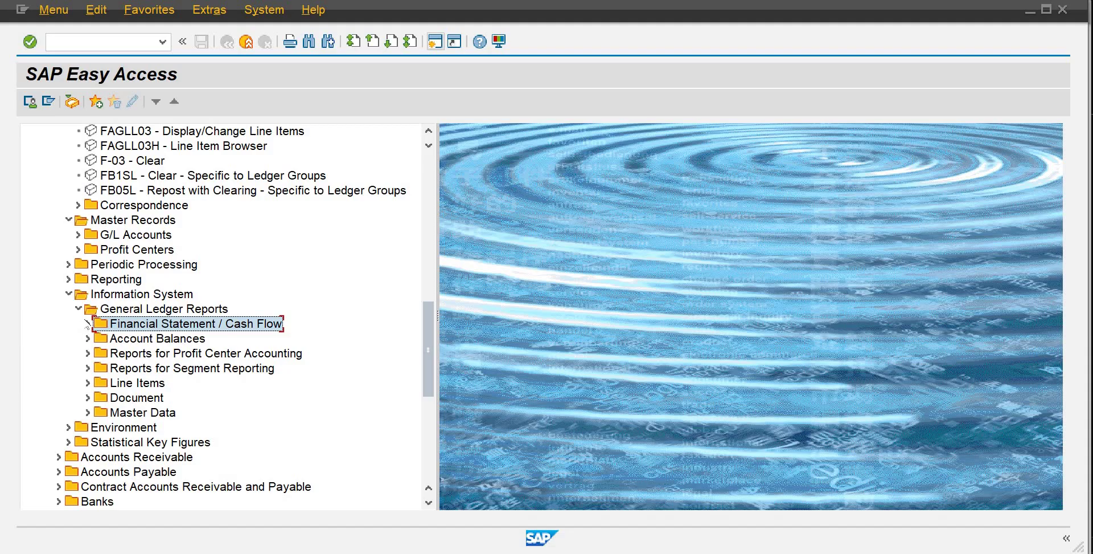
{"action": "left_click", "coordinate": [88, 324]}
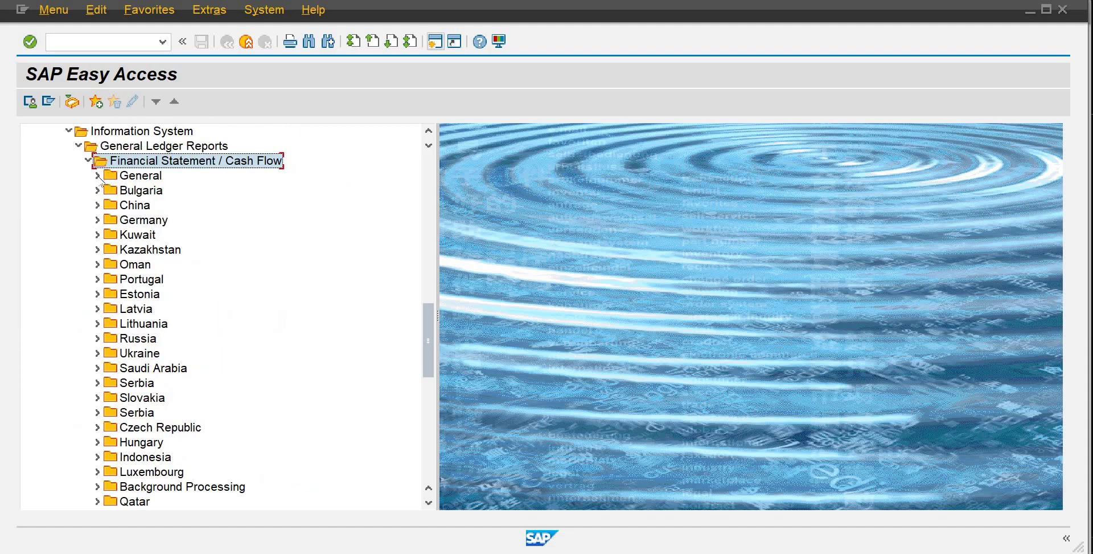
View the Actual/Actual Comparisons reports in the General folder of Financial Statement / Cash Flow, then collapse General Ledger Reports
{"action": "left_click", "coordinate": [98, 176]}
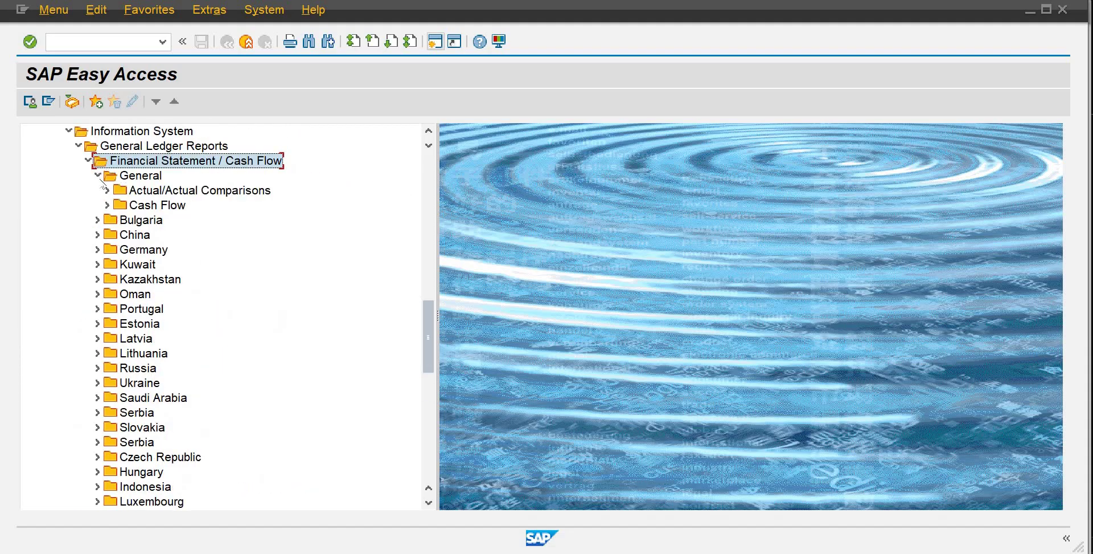
{"action": "left_click", "coordinate": [140, 191]}
{"action": "left_click", "coordinate": [108, 191]}
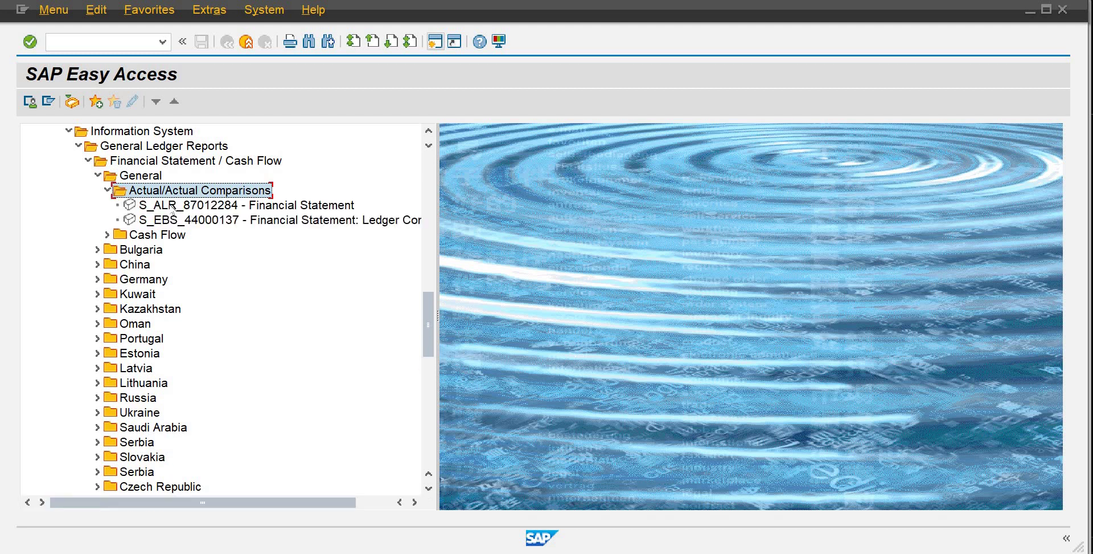
{"action": "left_click", "coordinate": [79, 146]}
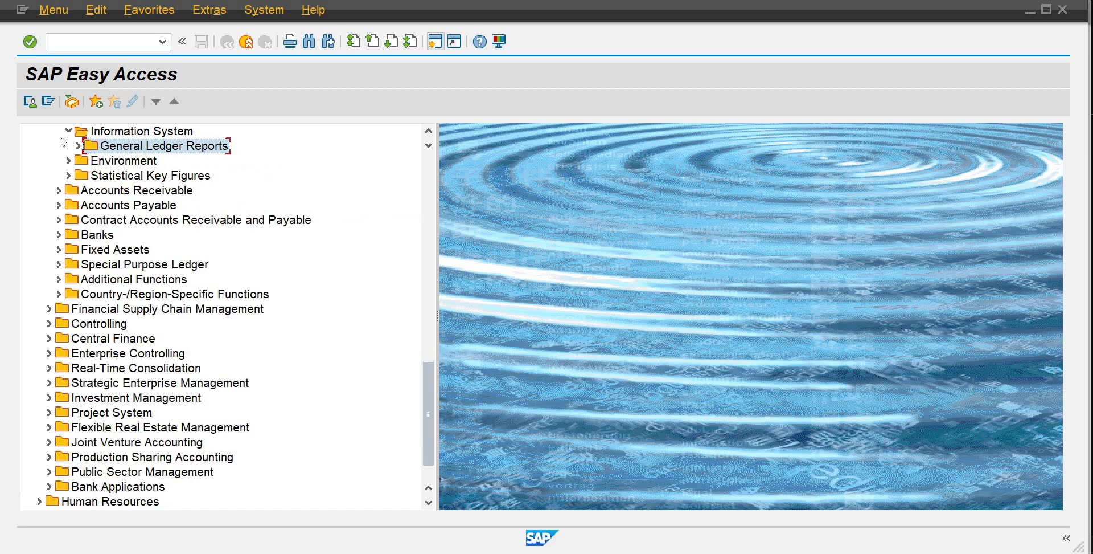
Review the Current Settings transactions in the general ledger Environment folder, then collapse both folders
{"action": "left_click", "coordinate": [68, 160]}
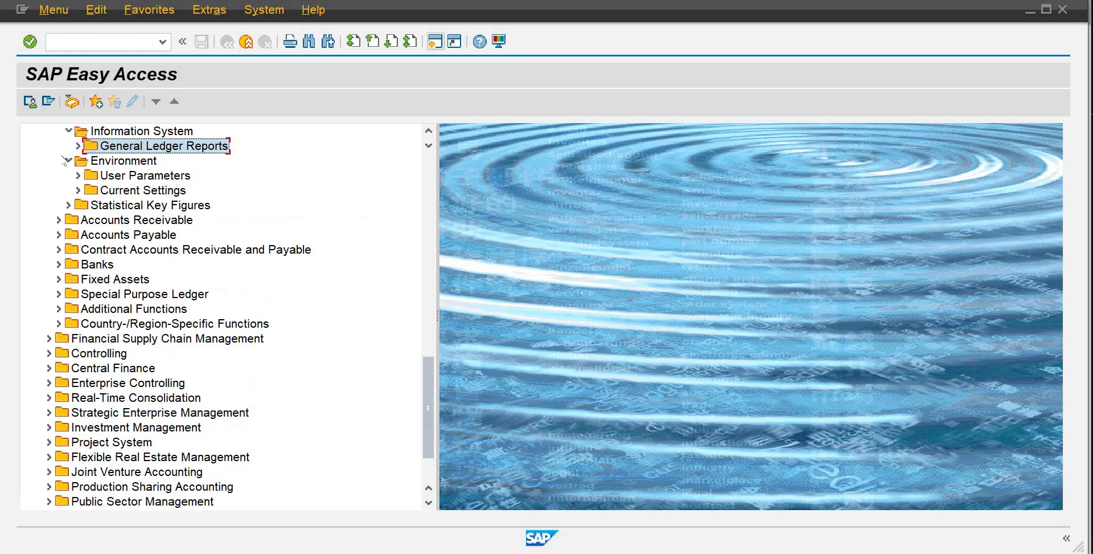
{"action": "left_click", "coordinate": [78, 190]}
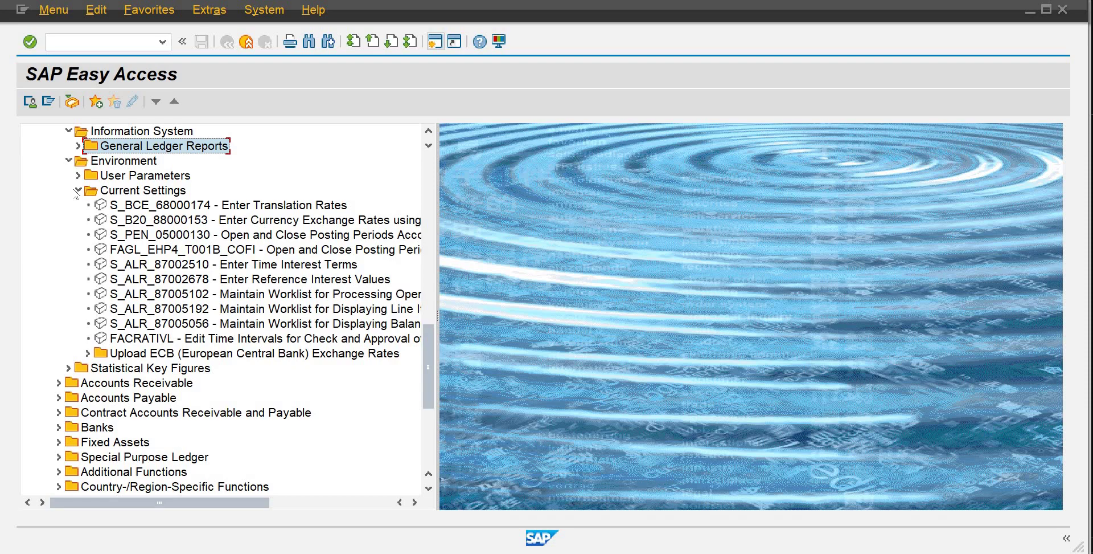
{"action": "left_click", "coordinate": [77, 190]}
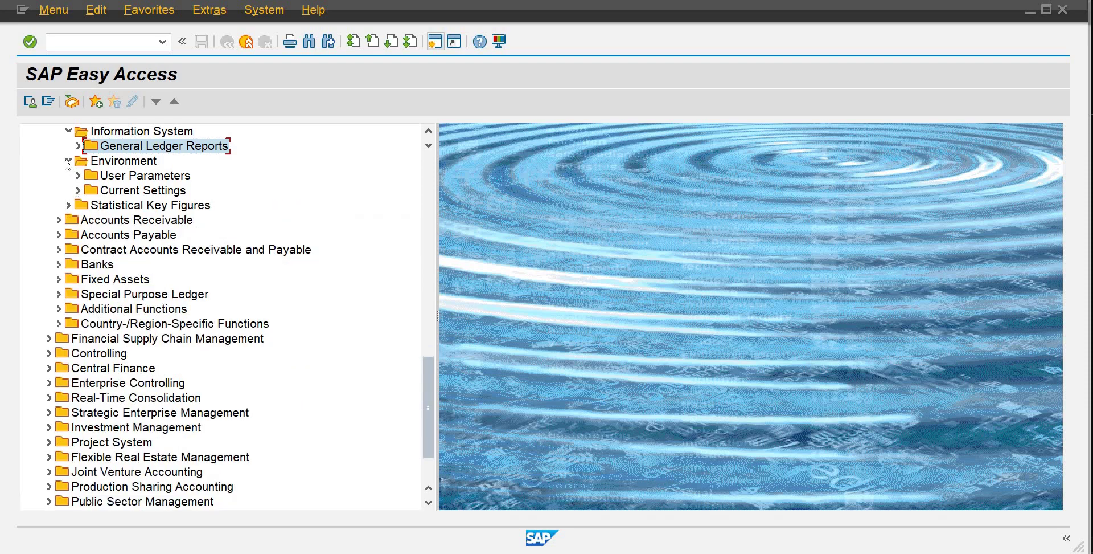
{"action": "left_click", "coordinate": [68, 161]}
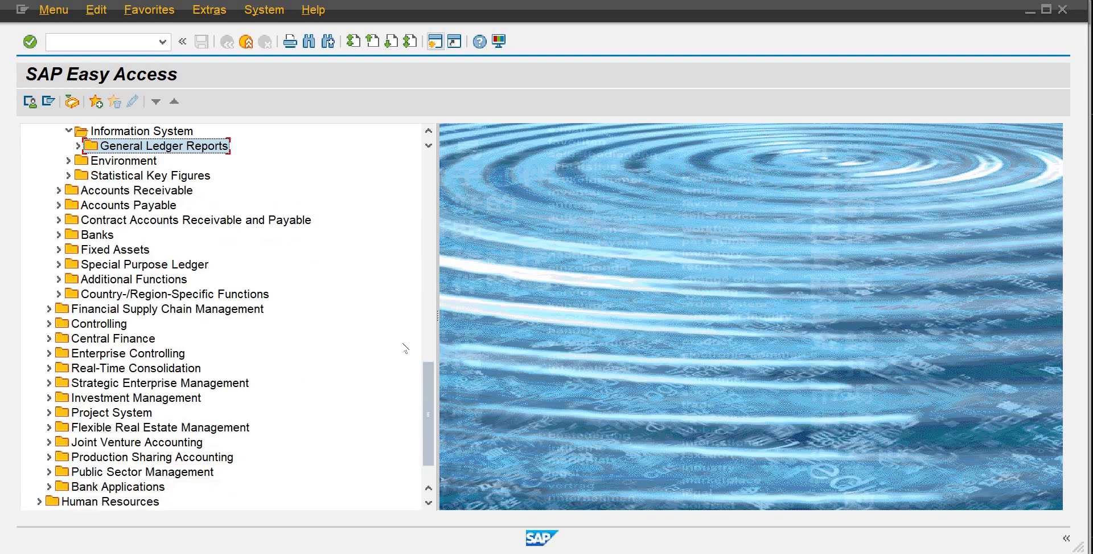
Collapse the Document, Account and Master Records folders, and finally the whole General Ledger folder
{"action": "left_click_drag", "start_coordinate": [429, 372], "coordinate": [414, 318]}
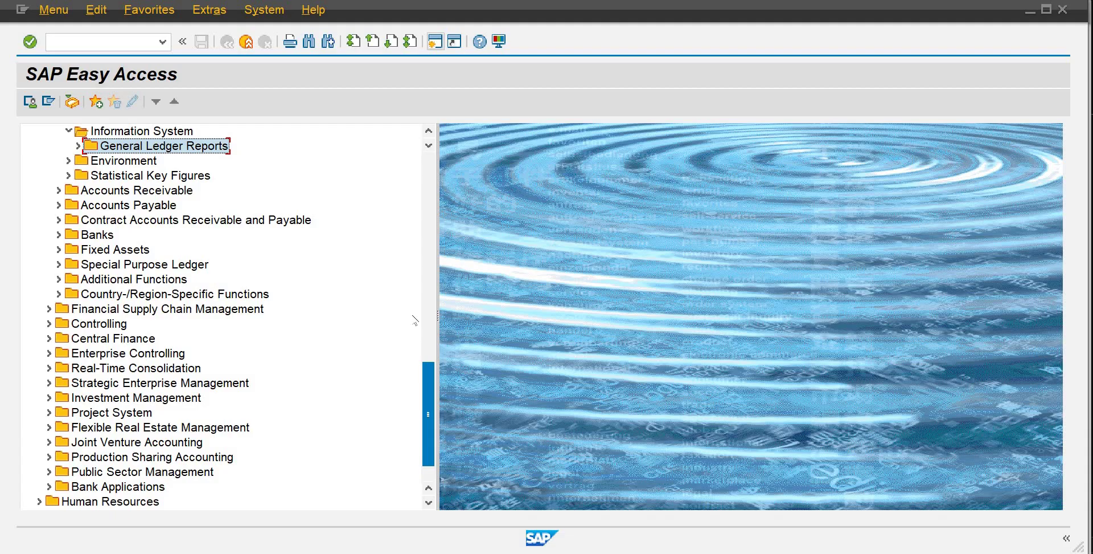
{"action": "scroll", "coordinate": [389, 259], "scroll_direction": "down", "scroll_amount": 4}
{"action": "scroll", "coordinate": [416, 257], "scroll_direction": "up", "scroll_amount": 6}
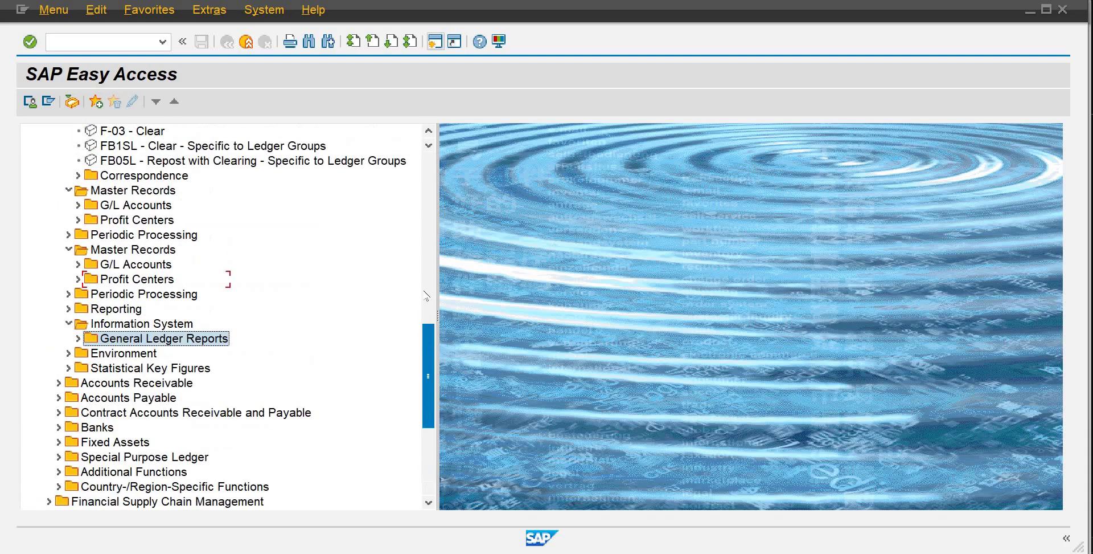
{"action": "scroll", "coordinate": [415, 191], "scroll_direction": "up", "scroll_amount": 11}
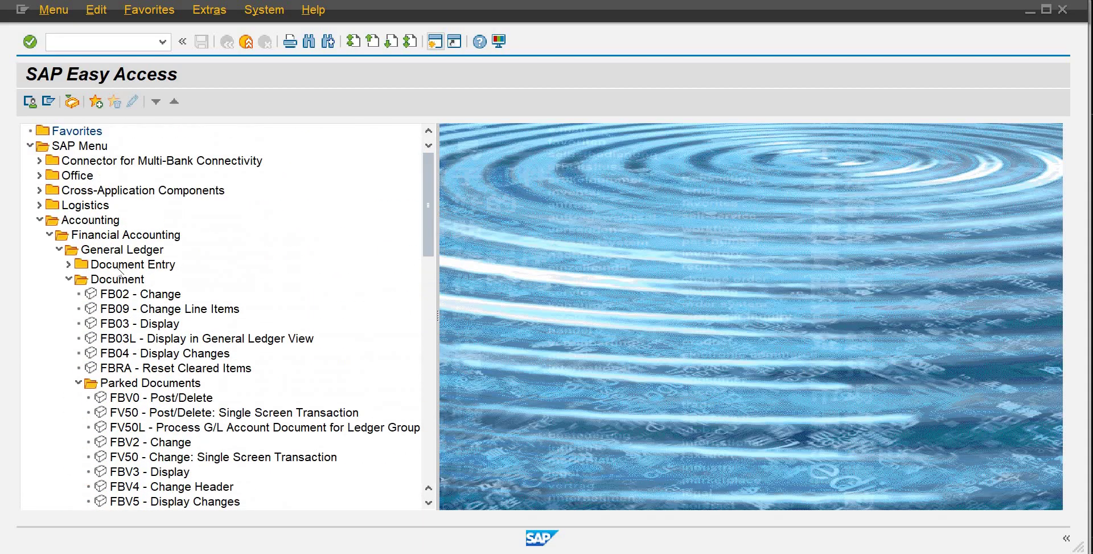
{"action": "left_click", "coordinate": [118, 266]}
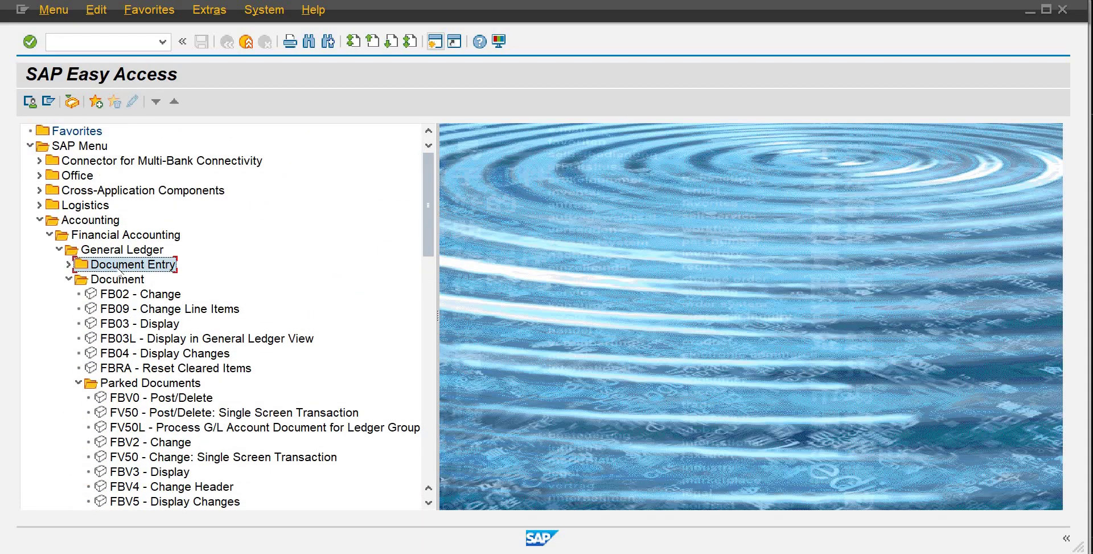
{"action": "left_click", "coordinate": [68, 279]}
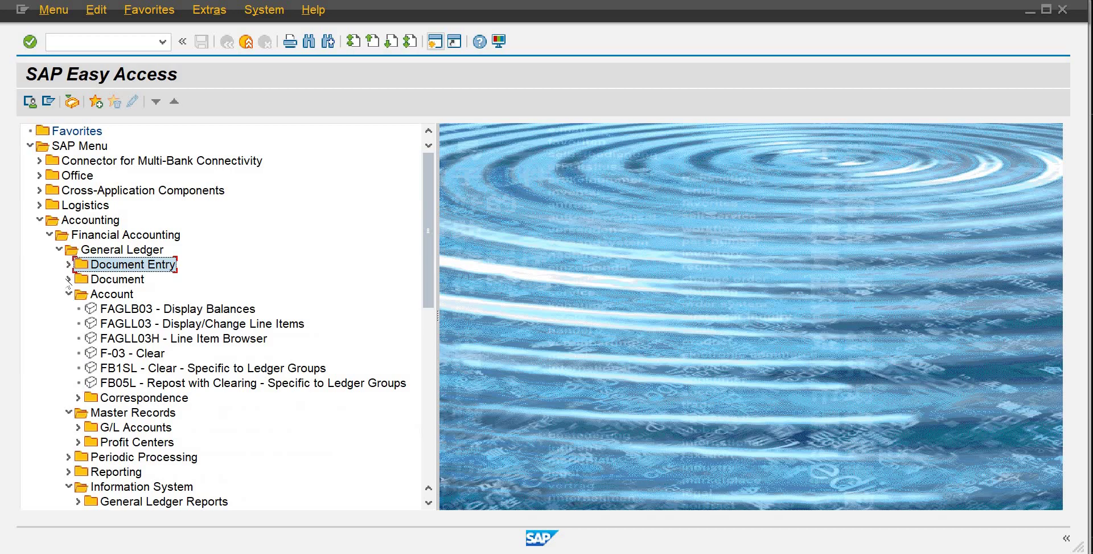
{"action": "left_click", "coordinate": [68, 294]}
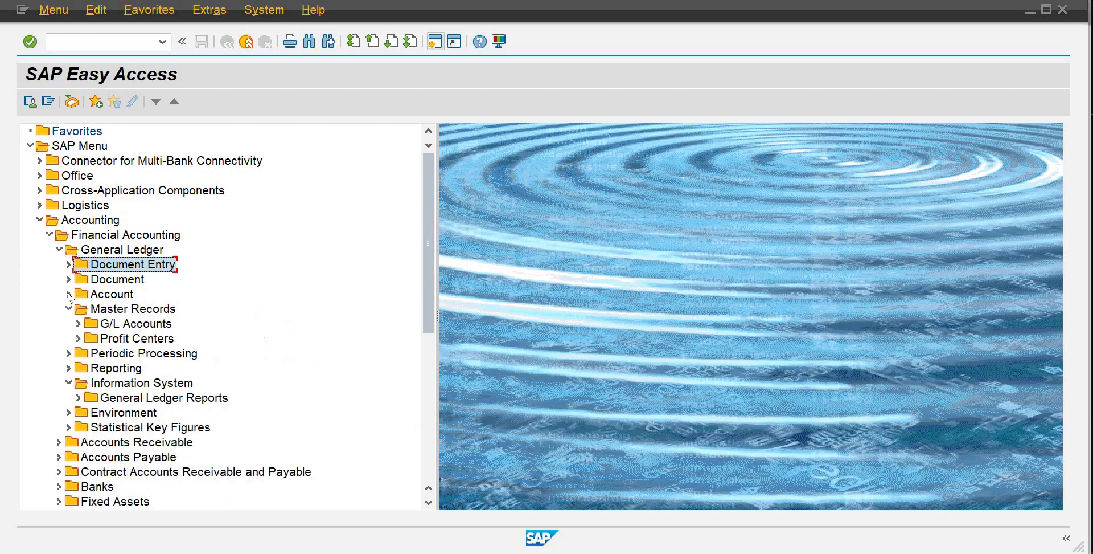
{"action": "left_click", "coordinate": [69, 308]}
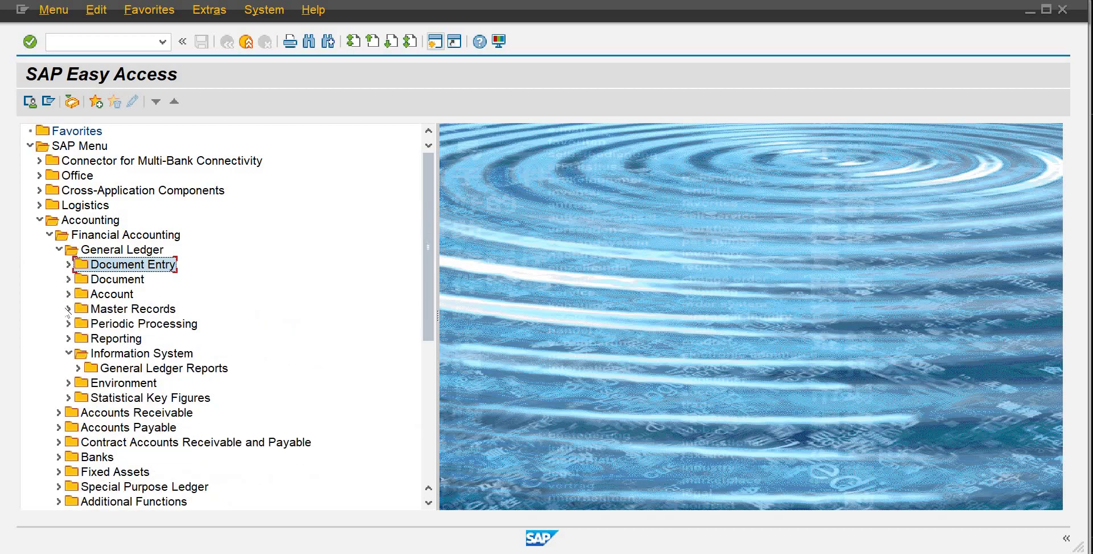
{"action": "left_click", "coordinate": [126, 251]}
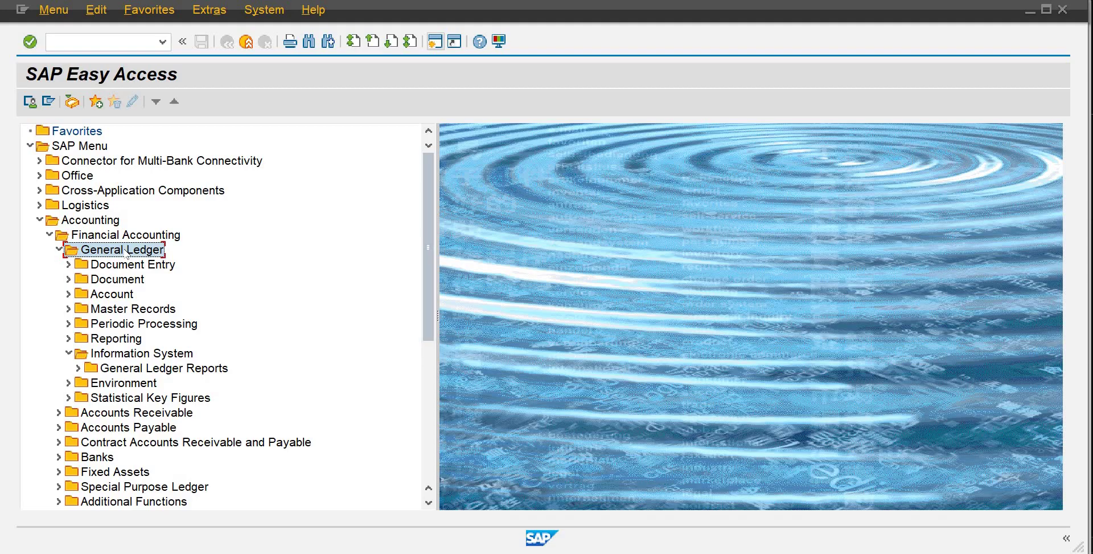
{"action": "left_click", "coordinate": [59, 249]}
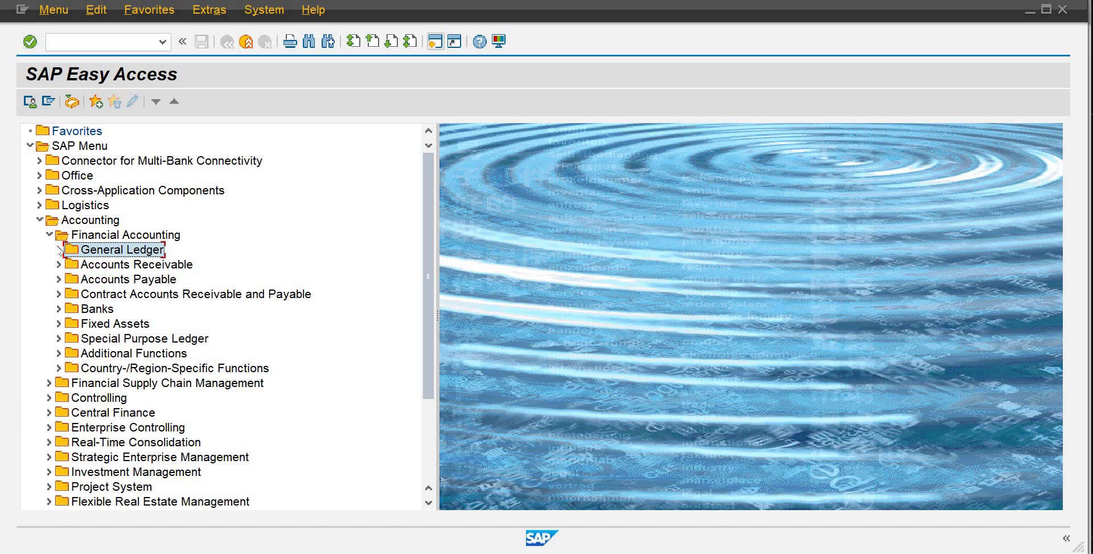
Activate the command field for entering a transaction code
{"action": "left_click", "coordinate": [94, 45]}
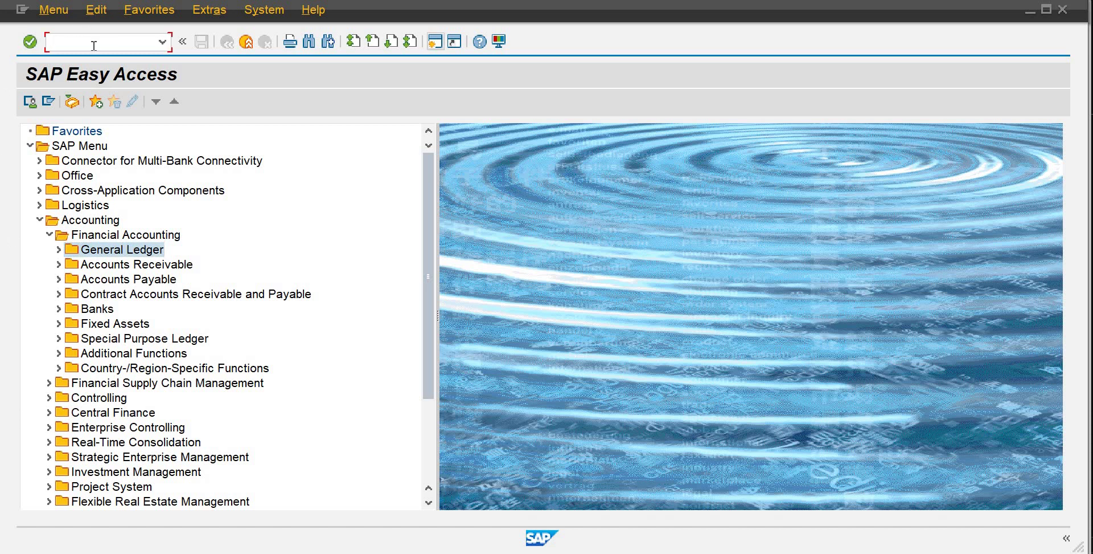